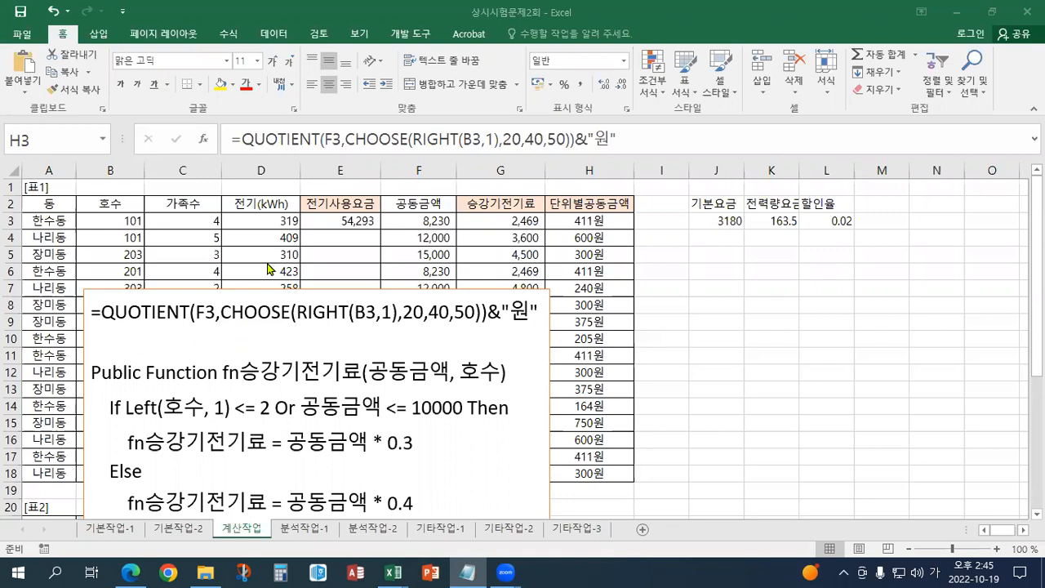
Move the formula notes text box clear of 표1, beneath the 기본요금 values, and collapse the ribbon.
click(238, 288)
drag(238, 287, 799, 244)
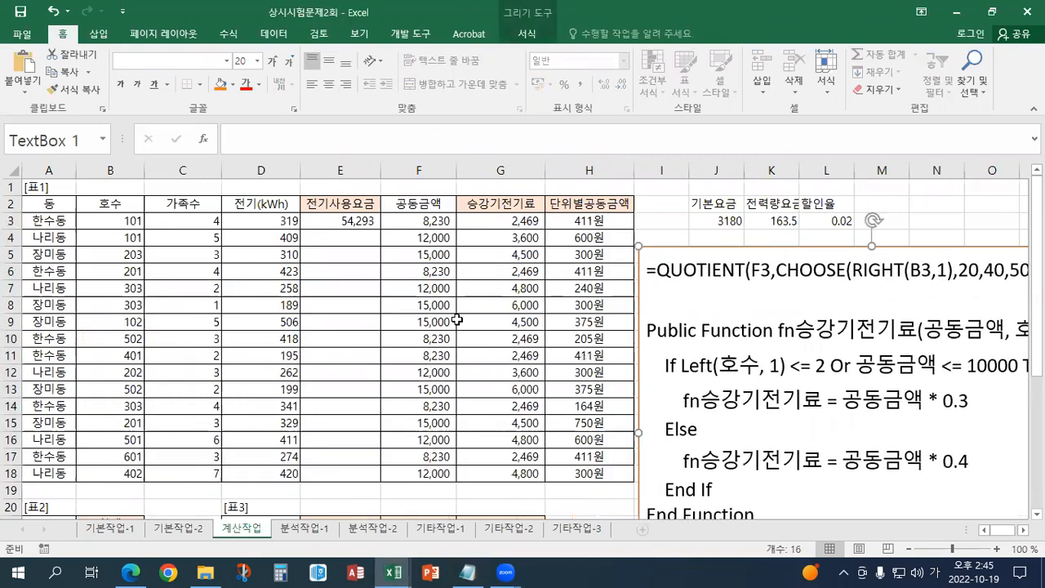
double_click(64, 34)
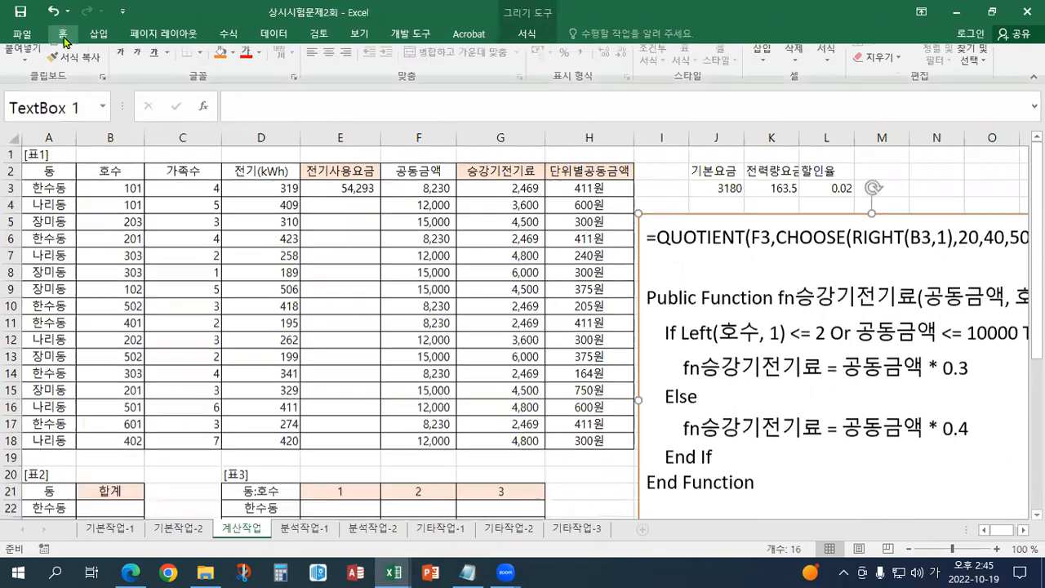
scroll(197, 347, down, 1)
scroll(198, 280, up, 1)
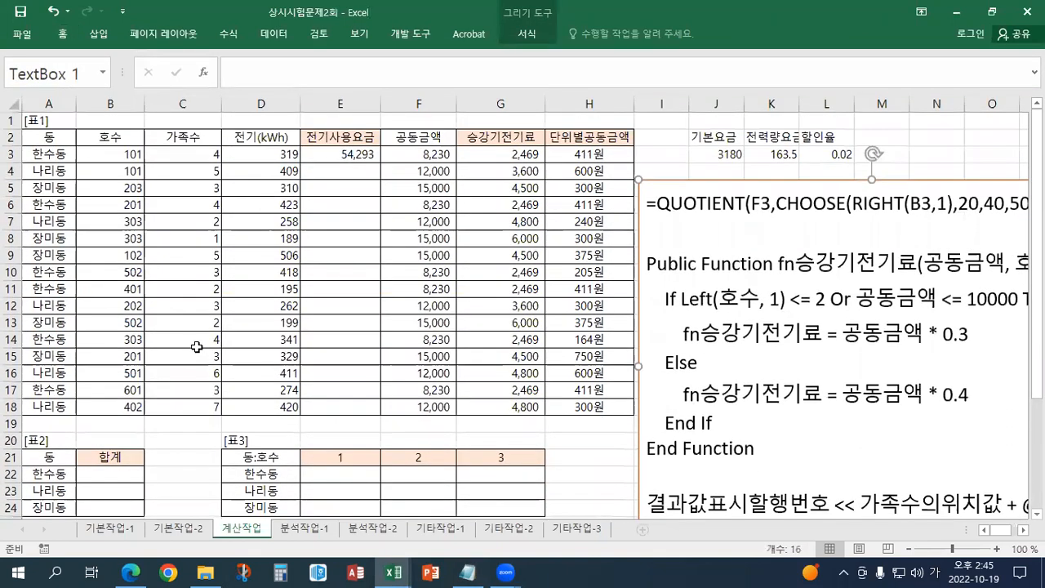
Split the worksheet window above row 20 so that 표1 and 표2 can be viewed together.
scroll(37, 433, down, 1)
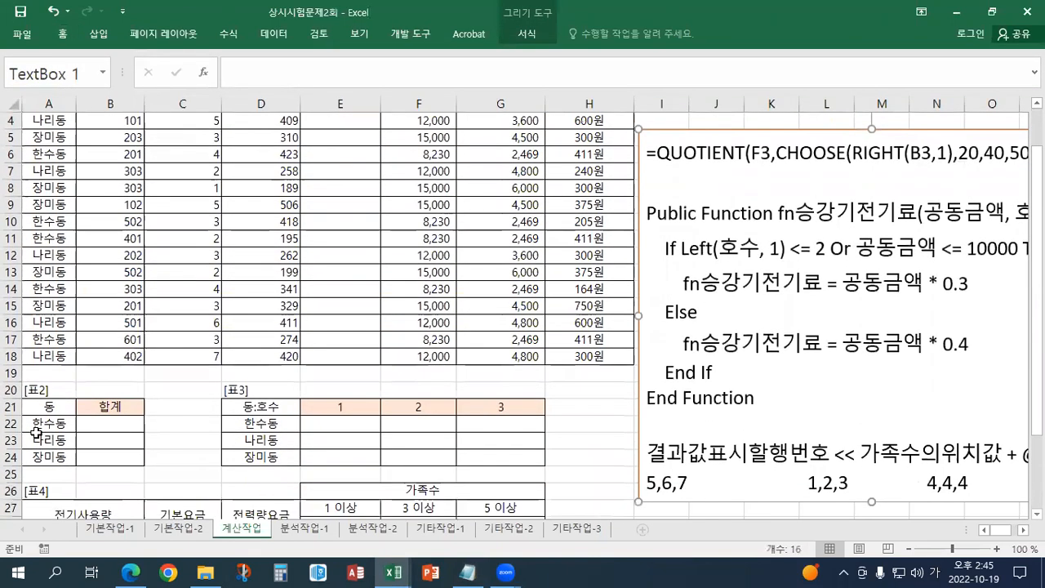
click(22, 389)
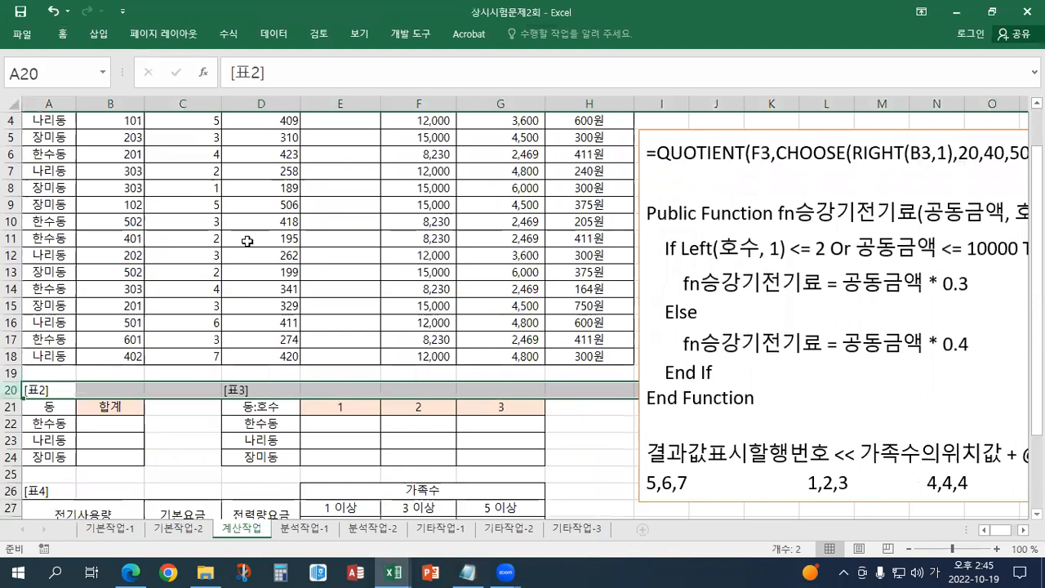
click(361, 34)
click(562, 54)
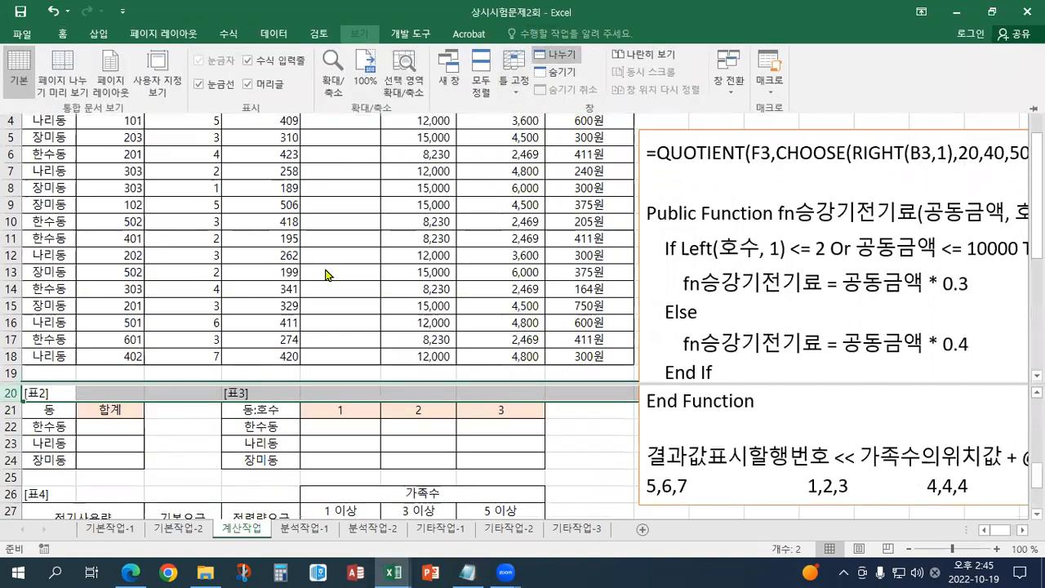
click(240, 255)
scroll(242, 226, up, 1)
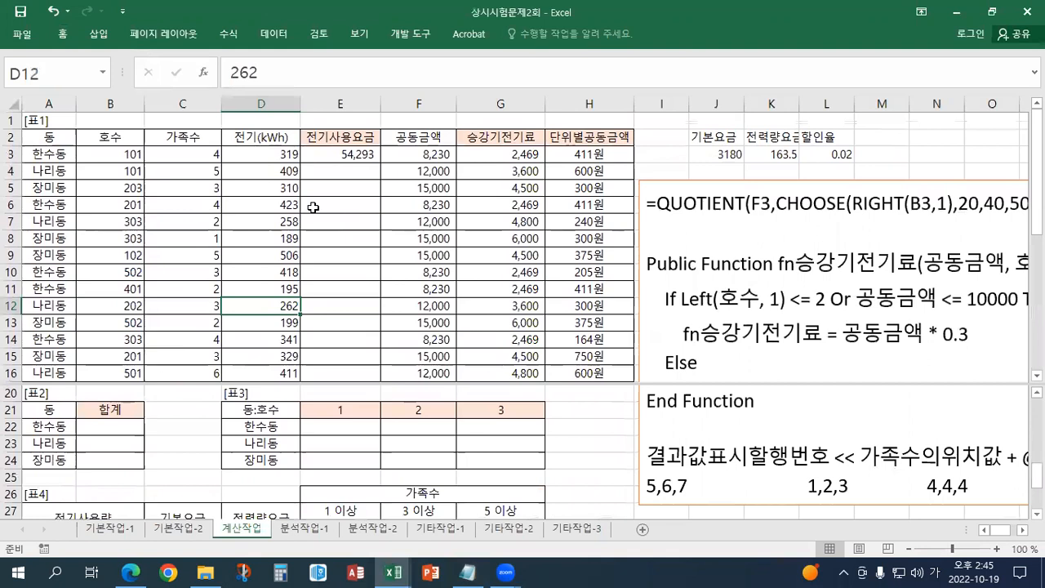
Start a formula in B22 of 표2 with the absolute 동 range $A$3:$A$18 from 표1.
click(102, 426)
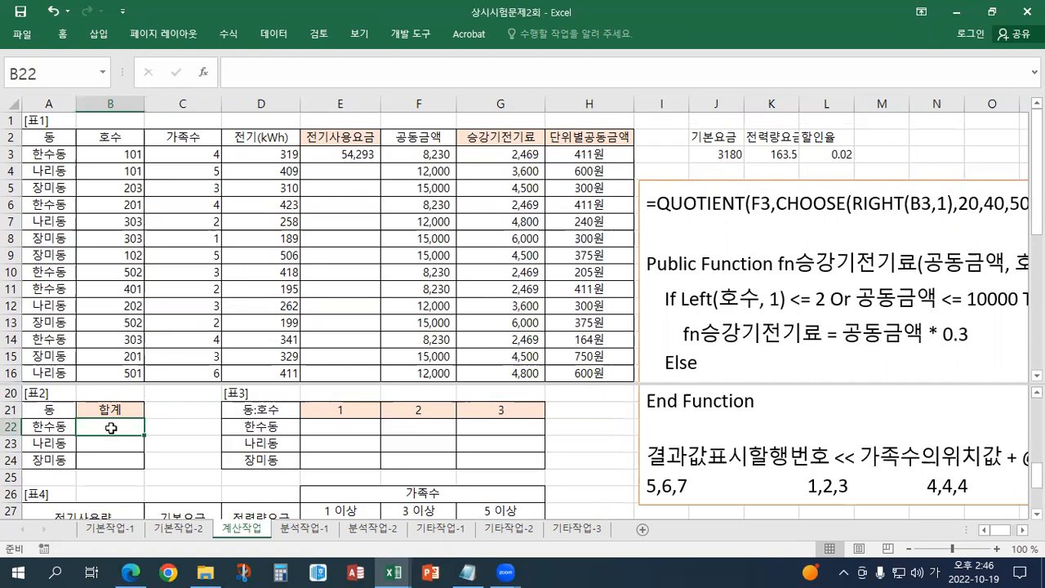
click(251, 74)
text(=)
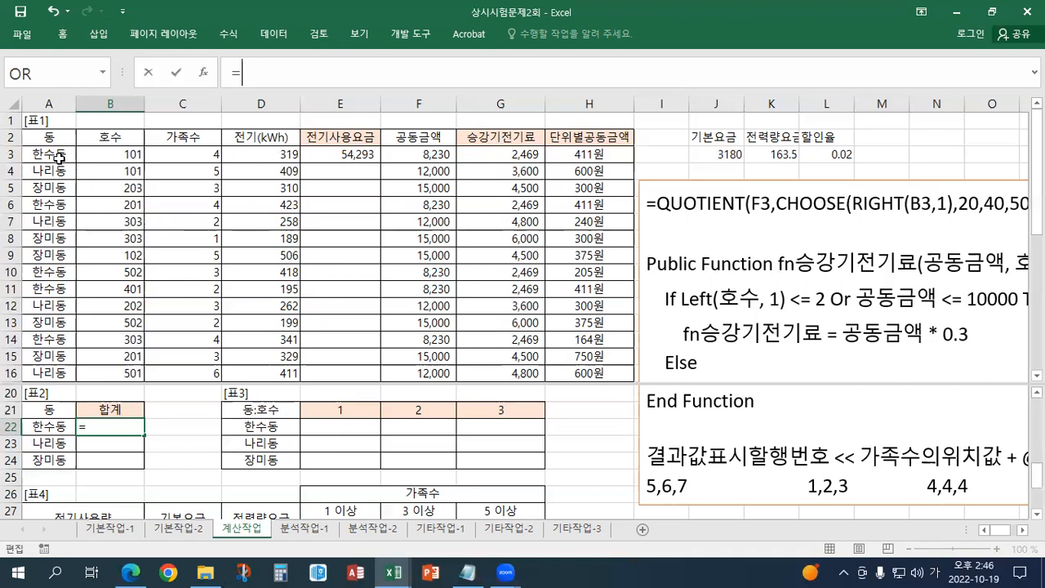
drag(59, 157, 51, 323)
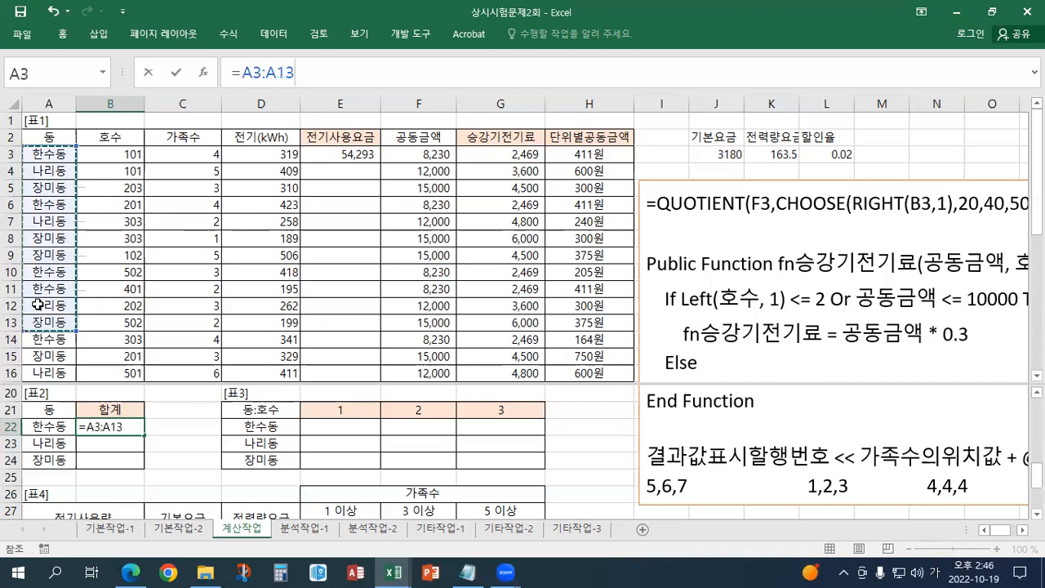
click(53, 155)
drag(53, 156, 49, 376)
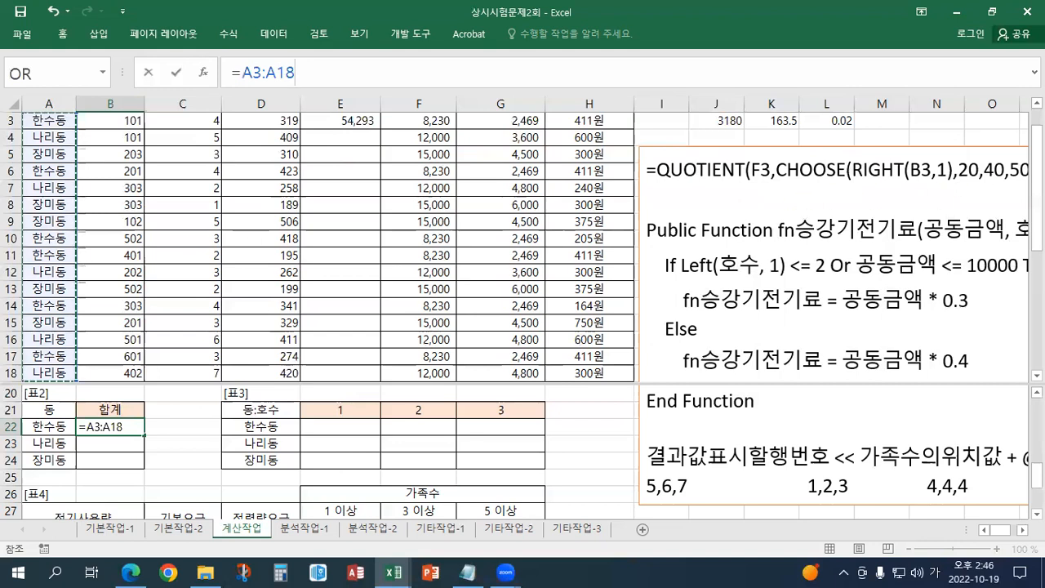
scroll(978, 134, up, 1)
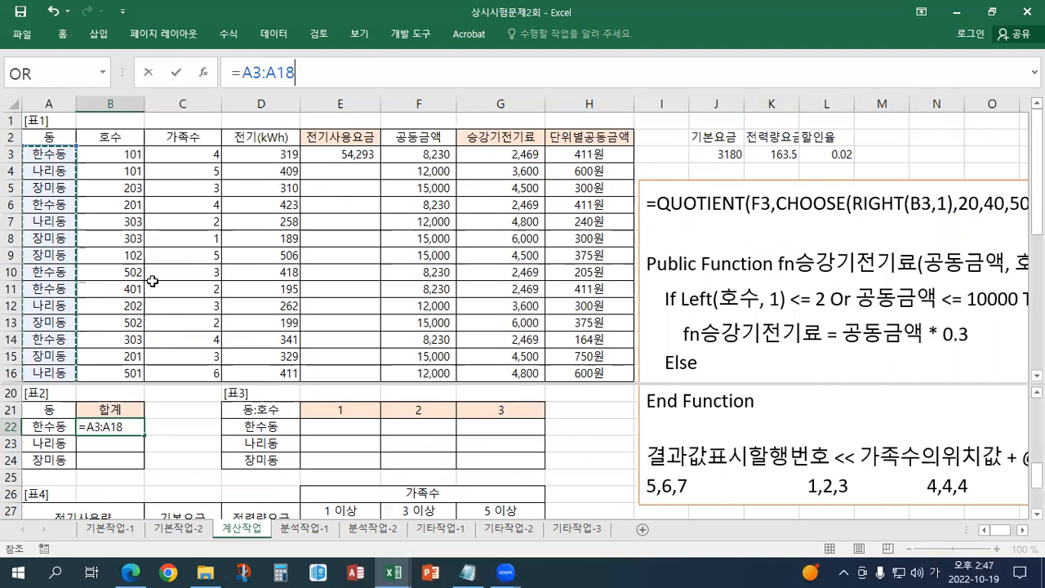
key(F4)
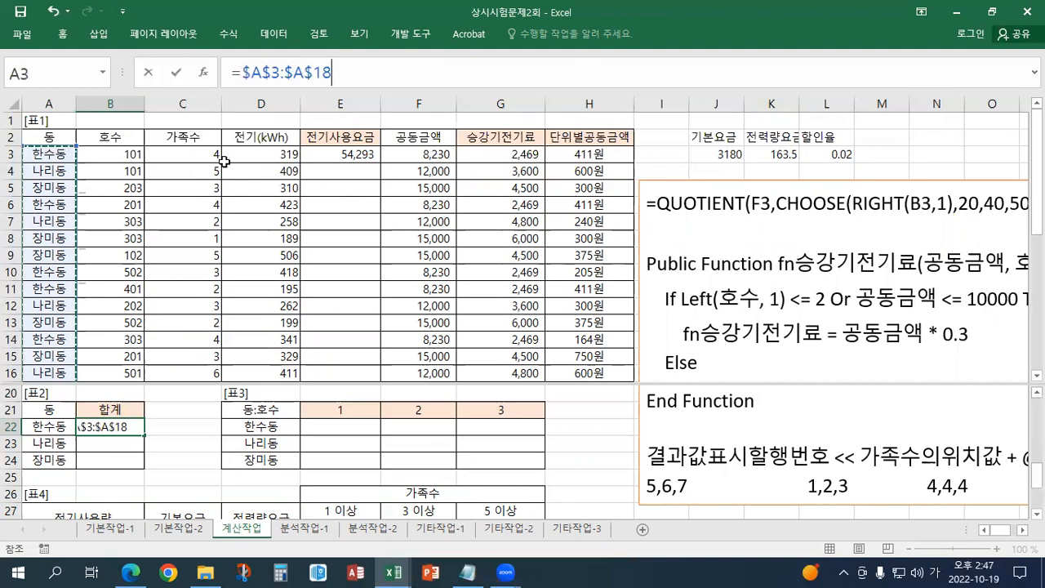
Compare the 동 range with A22 and enclose the condition in parentheses as ($A$3:$A$18=A22).
text(=)
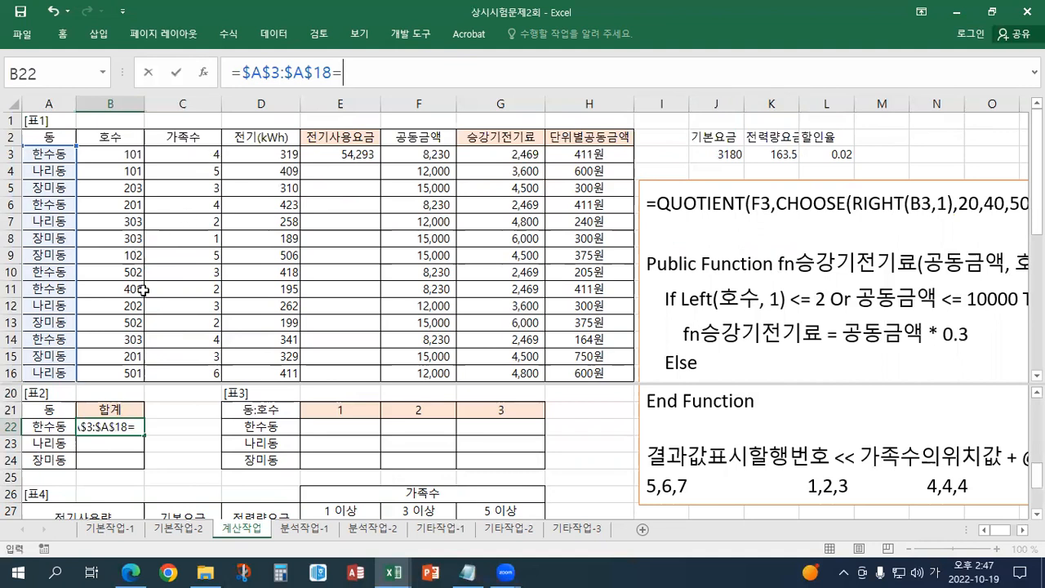
click(38, 422)
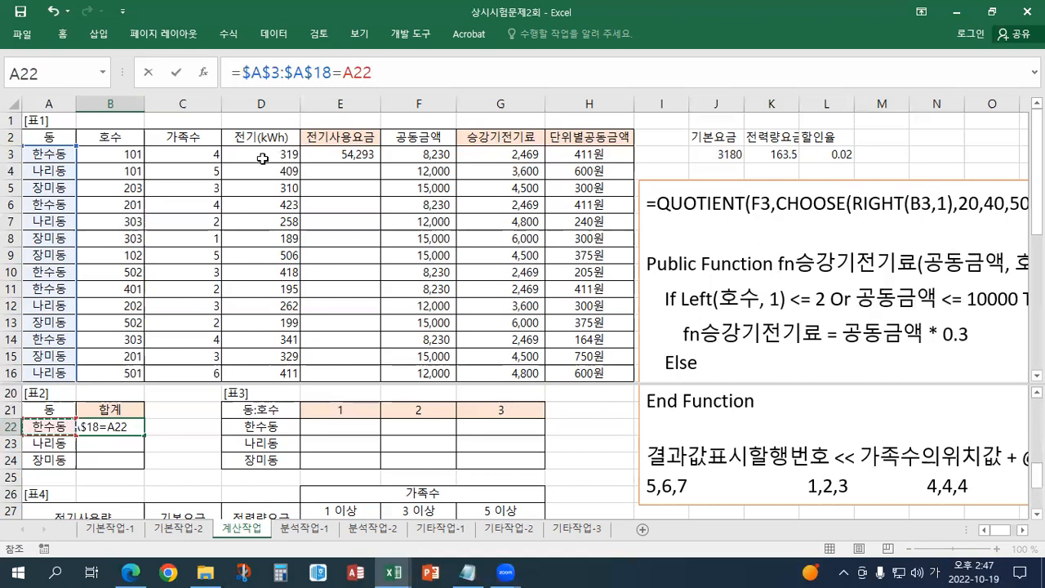
click(243, 73)
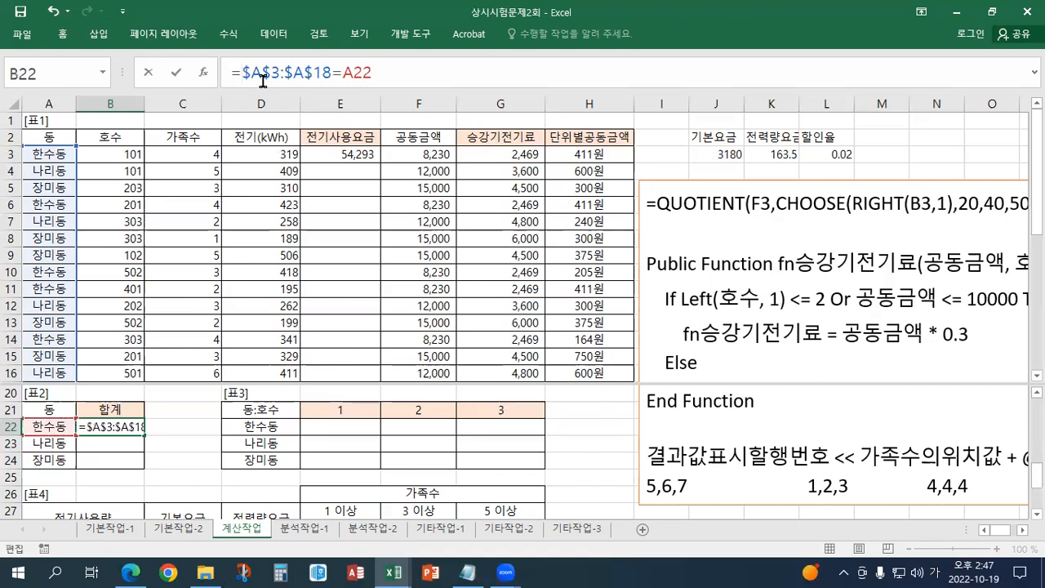
text(()
key(End)
text())
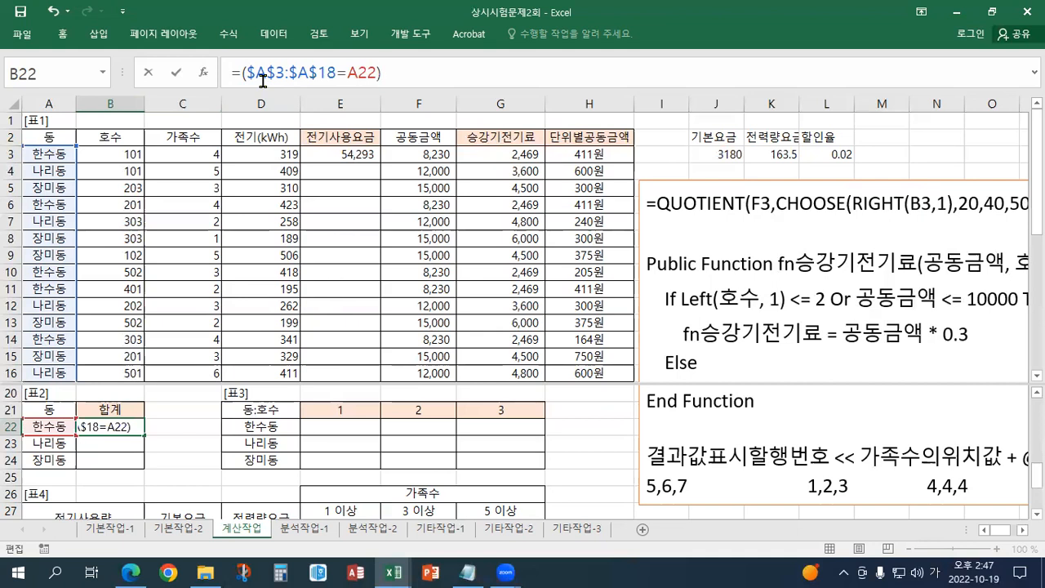
Multiply by a second condition that begins with the absolute 전기(kWh) range: *($D$3:$D$18>.
text(*()
click(247, 154)
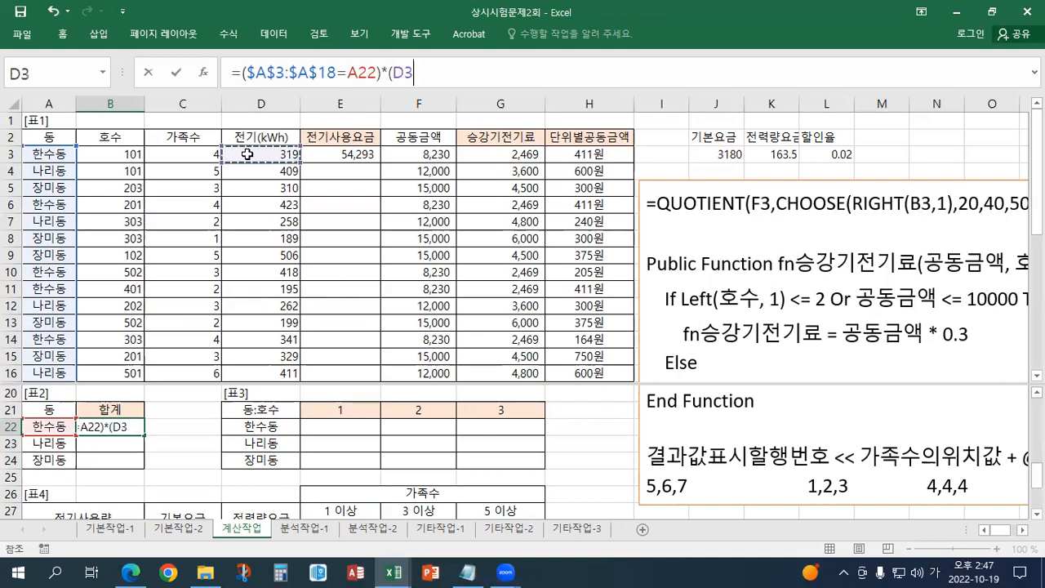
key(ctrl+shift+Down)
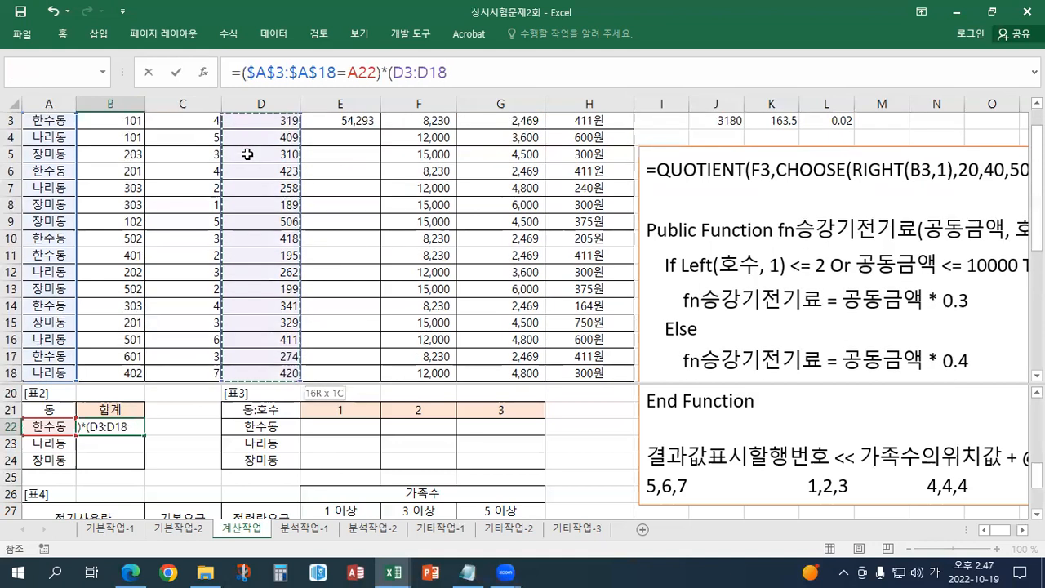
key(F4)
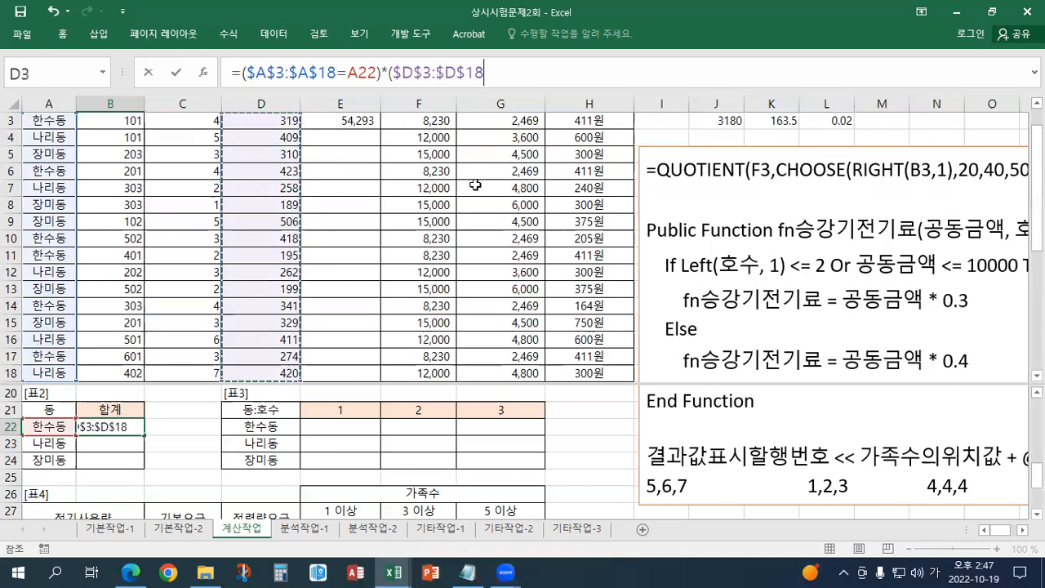
scroll(442, 179, up, 1)
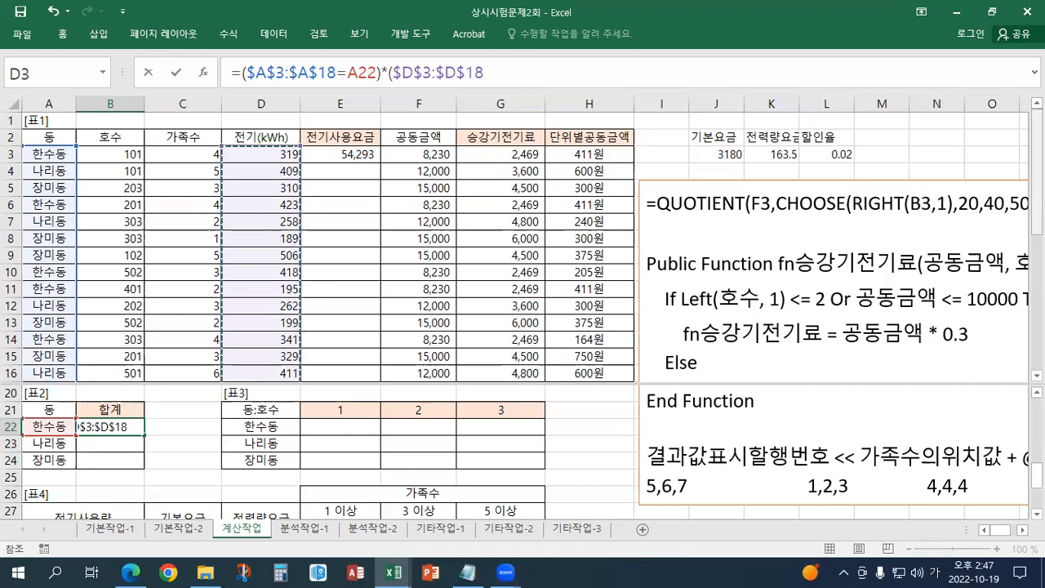
text(>)
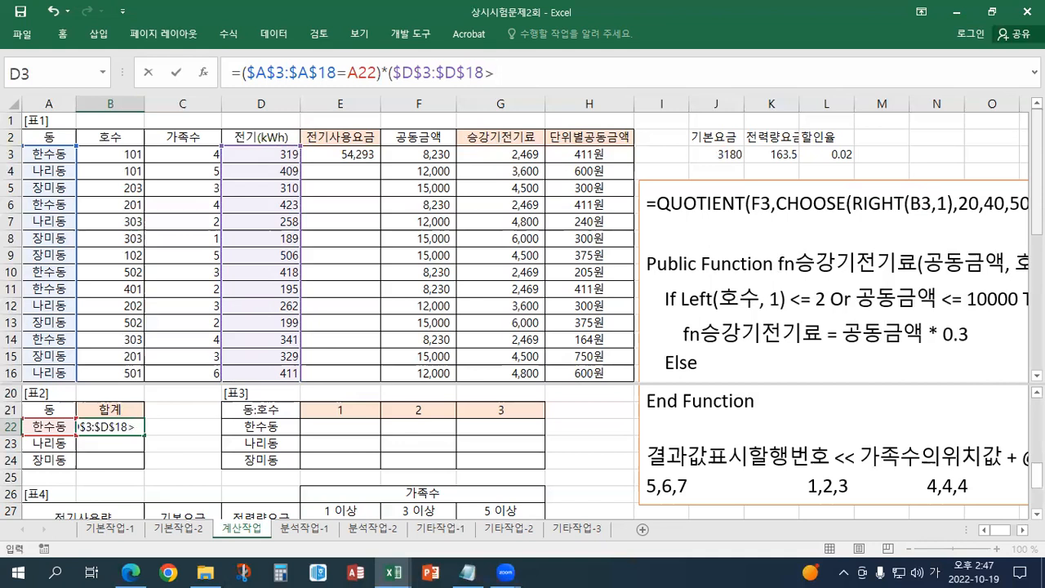
text(전기)
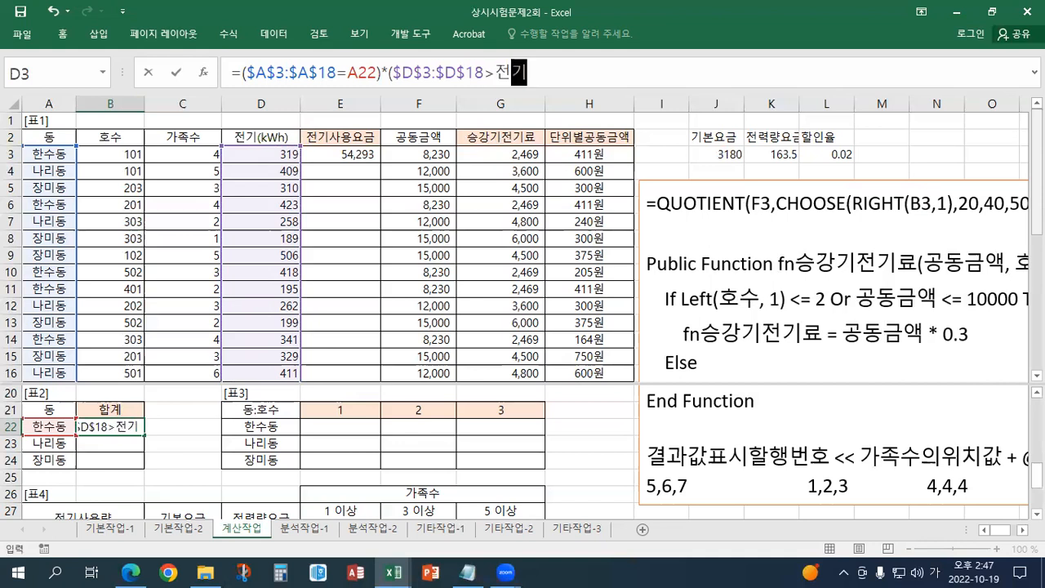
text(전체)
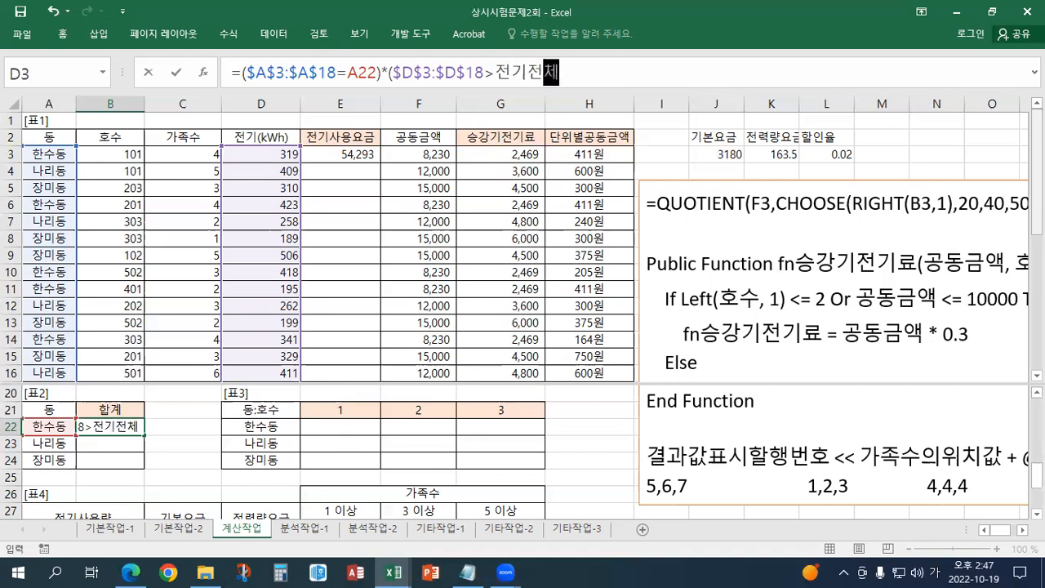
key(BackSpace)
key(BackSpace)
key(BackSpace)
key(BackSpace)
text(전)
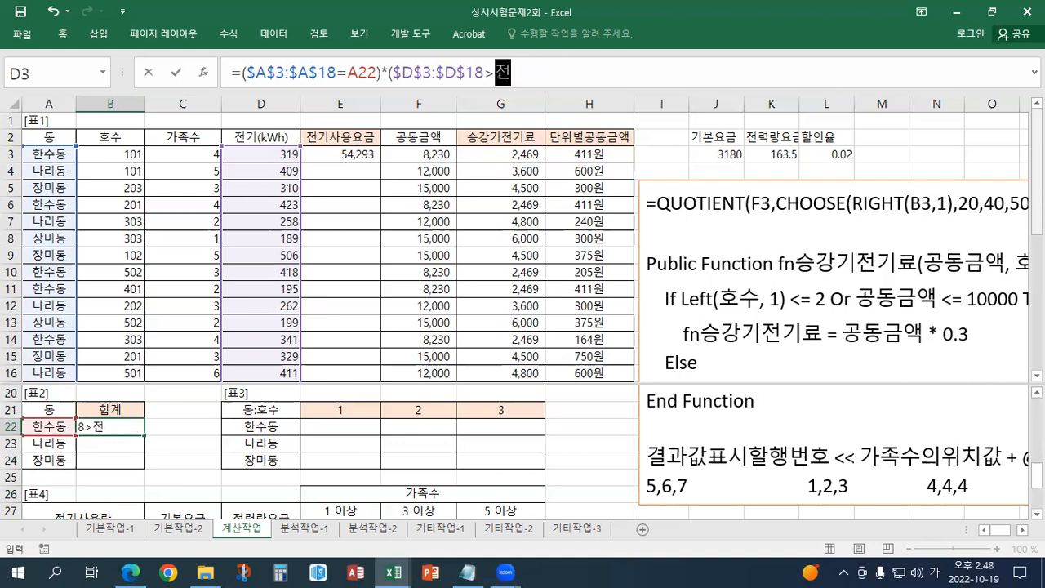
text(기전기욕)
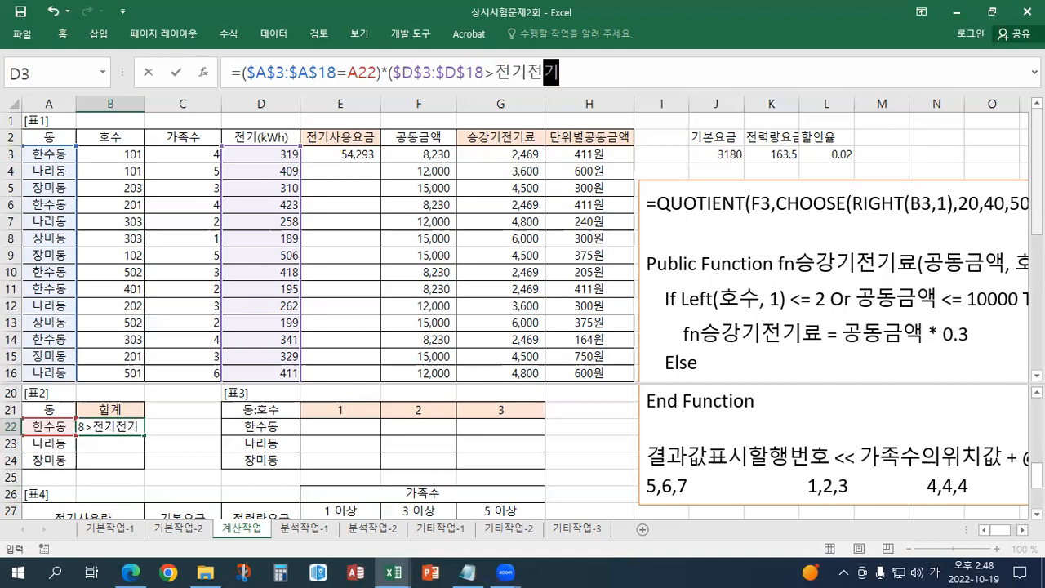
key(BackSpace)
key(BackSpace)
key(BackSpace)
key(BackSpace)
key(BackSpace)
key(BackSpace)
text(ㅊ체전기)
text(평균)
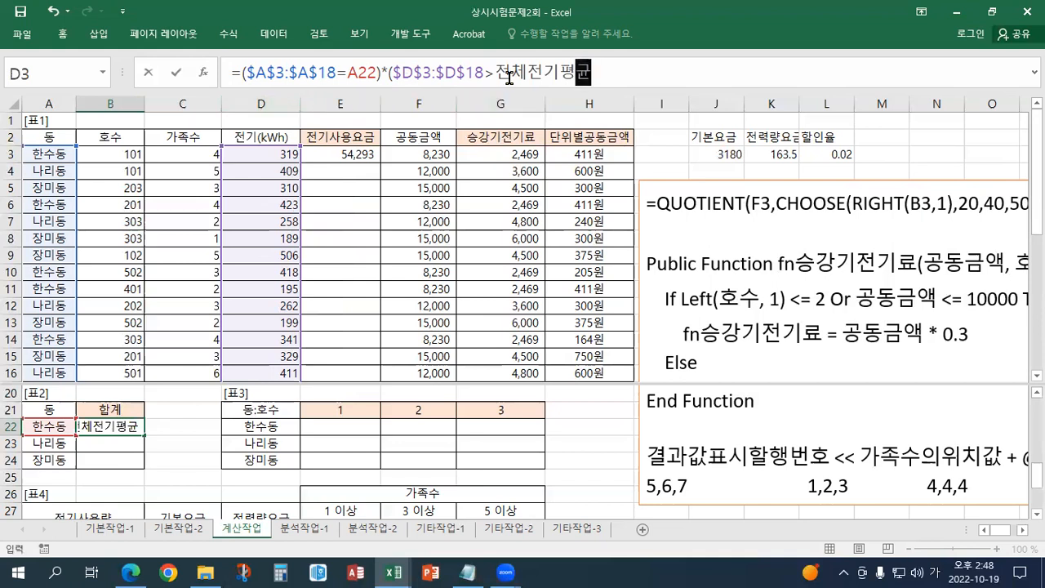
drag(496, 73, 618, 63)
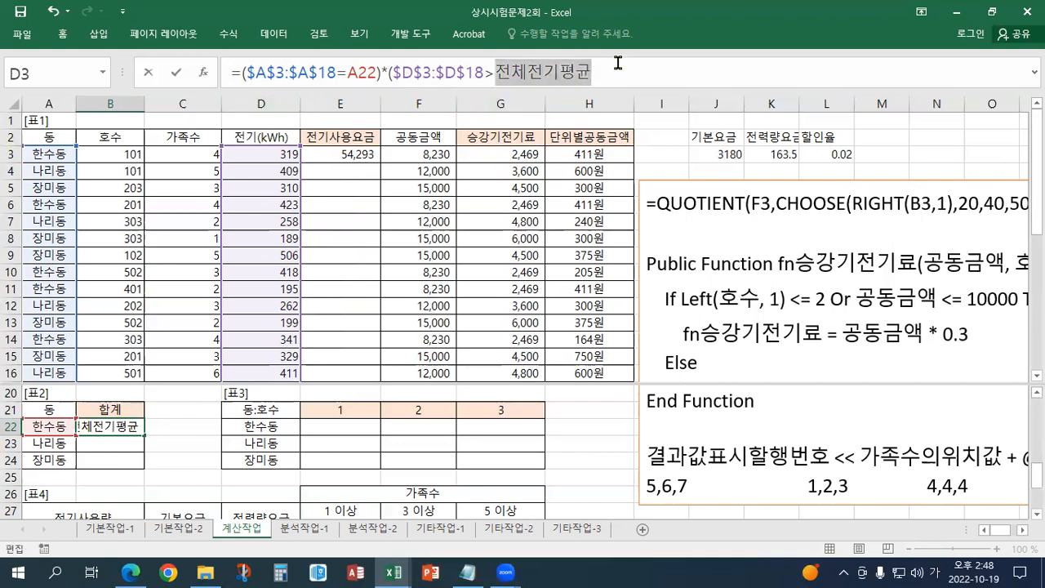
key(BackSpace)
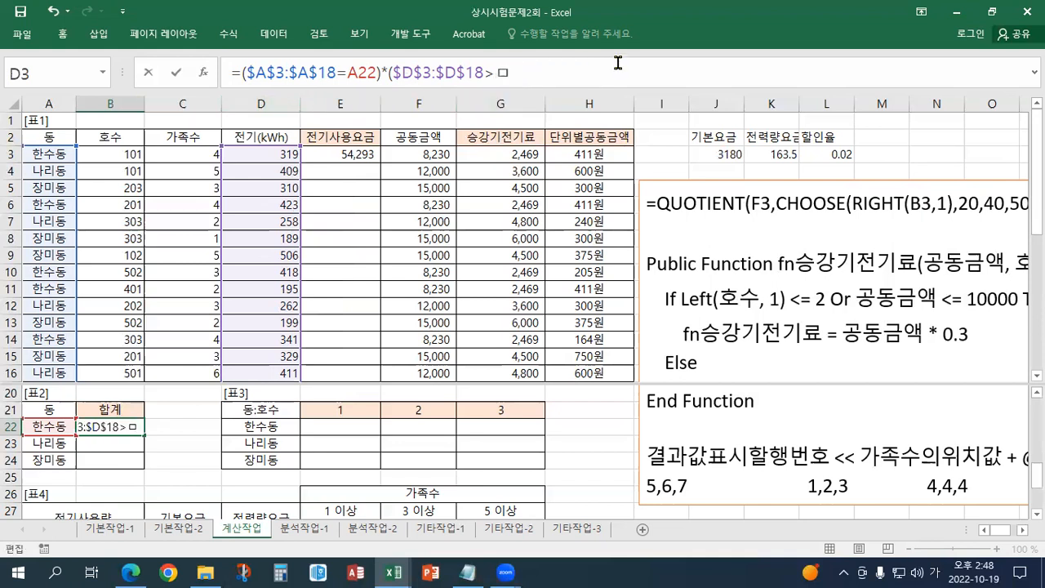
Compare the 전기(kWh) range with its overall average by adding AVERAGE($D$3:$D$18) after the greater-than sign.
text(AVERAGE)
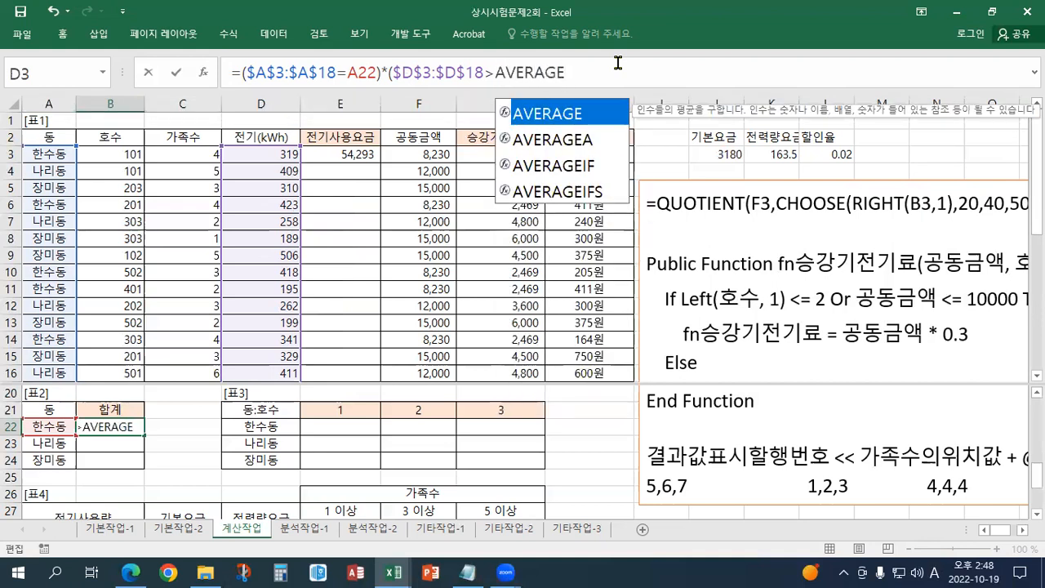
text(()
click(267, 153)
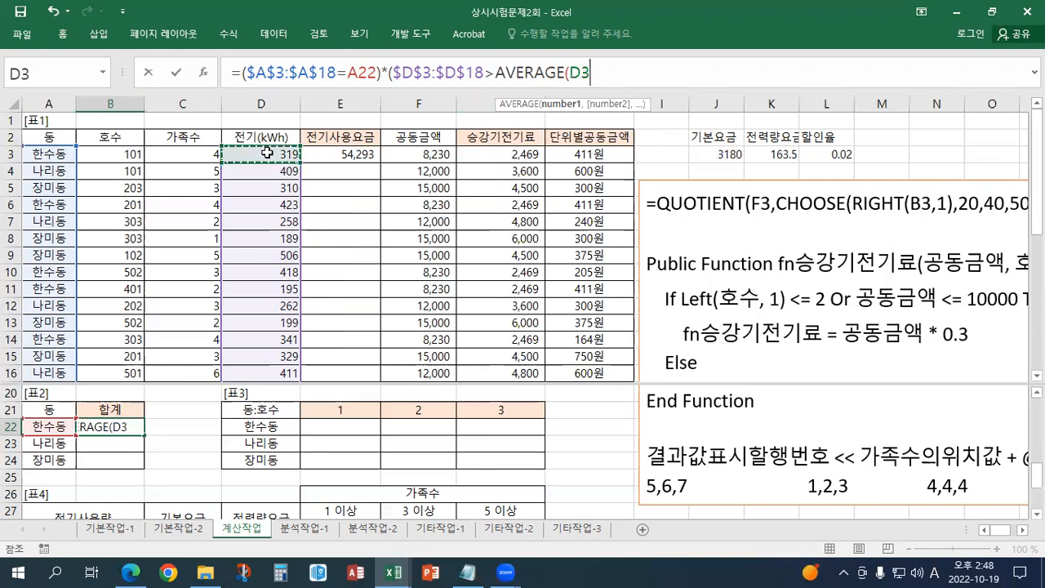
key(ctrl+shift+Down)
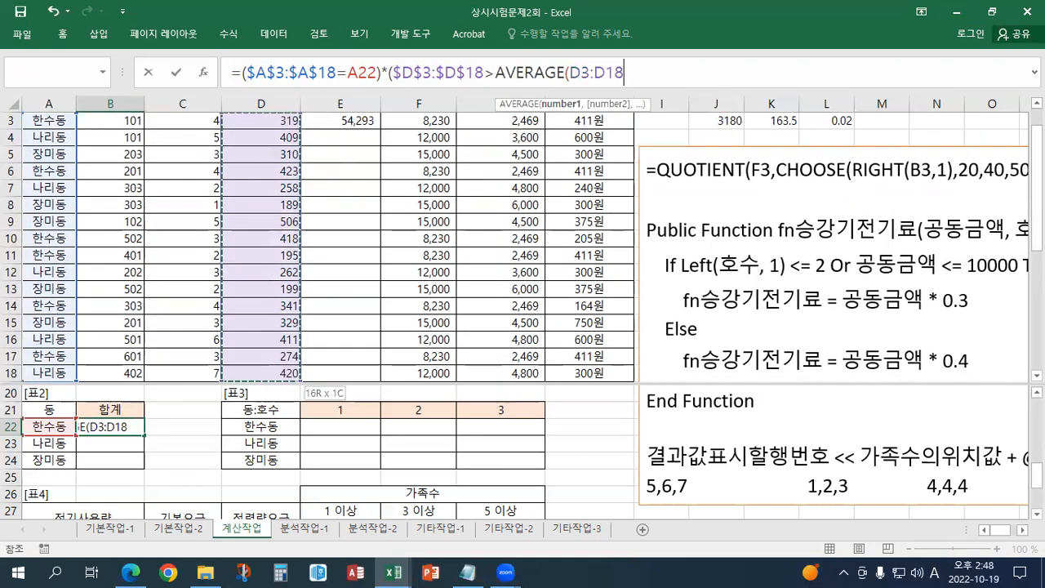
scroll(1035, 188, up, 1)
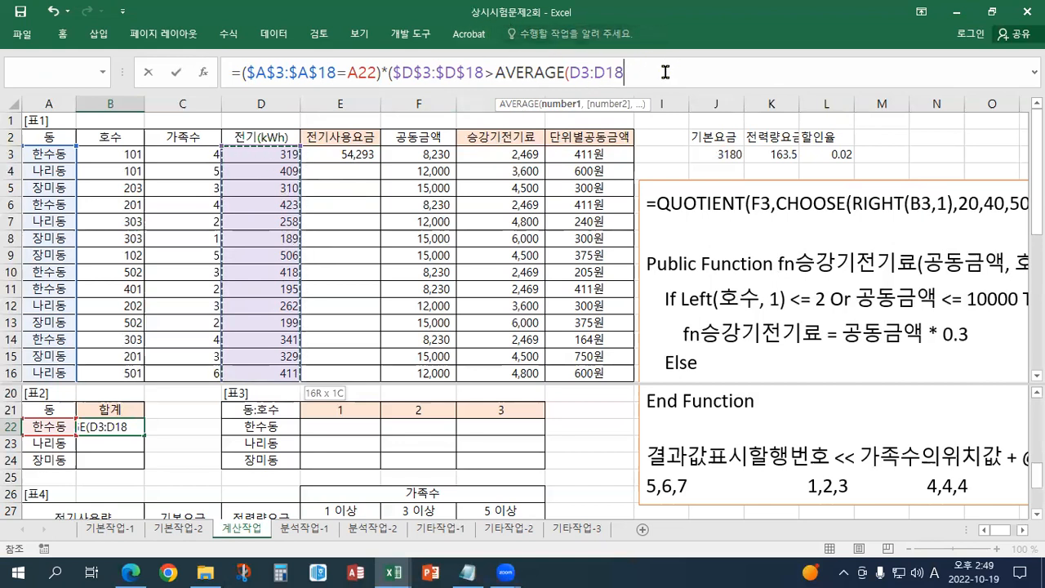
key(F4)
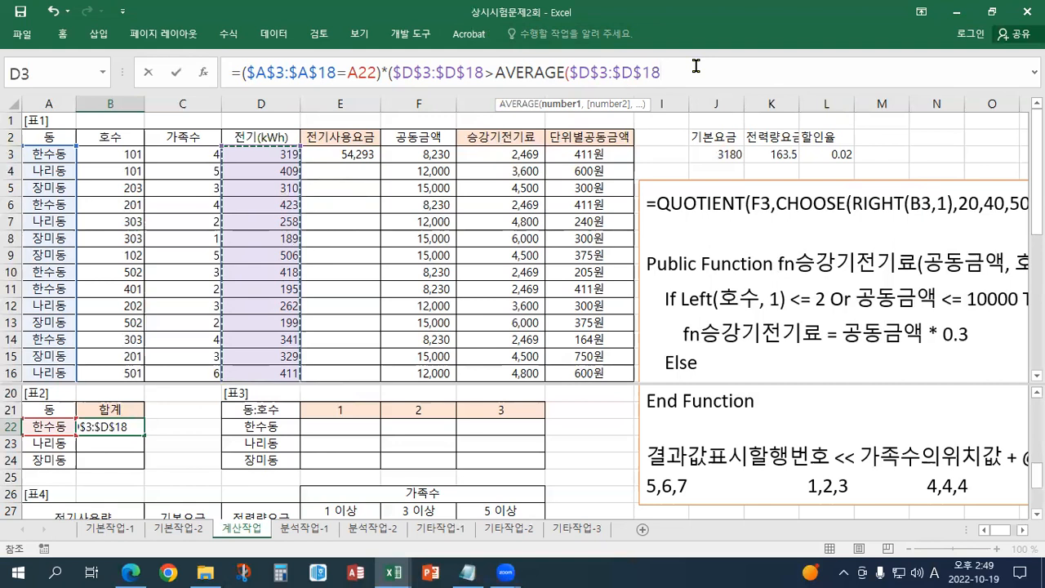
text())
drag(393, 74, 670, 72)
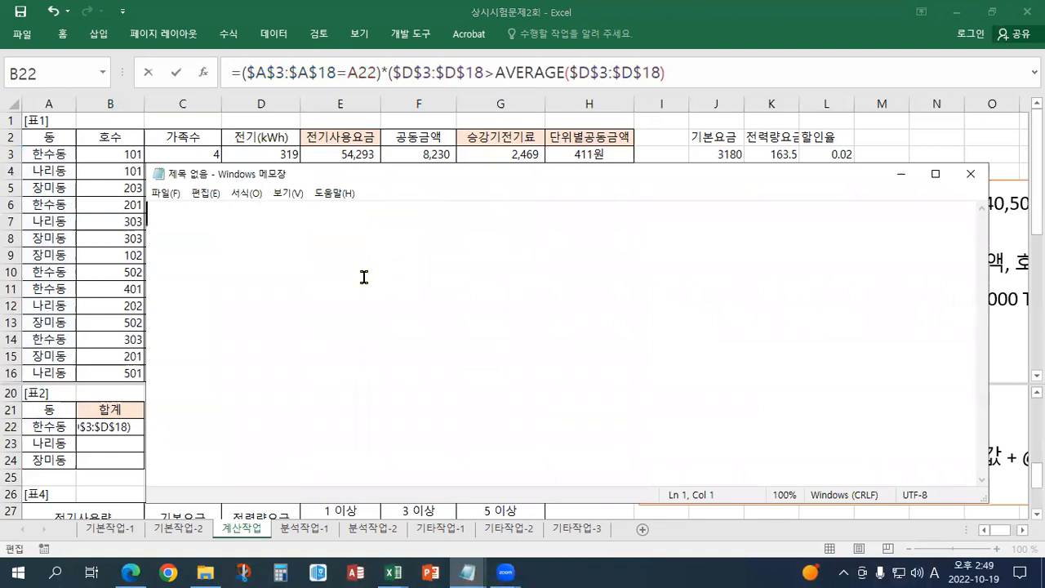
Write the first row's comparison in the blank note as D3>AVERAGE(D3:D18).
text(W)
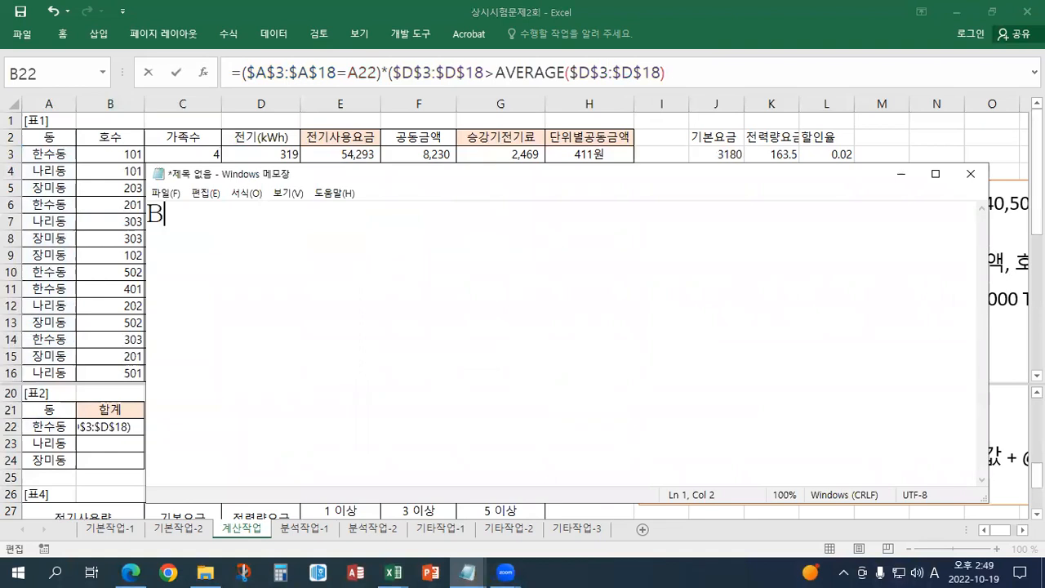
key(Hangul)
text(ㅇ3)
key(BackSpace)
key(BackSpace)
key(BackSpace)
key(Hangul)
text(DB)
key(BackSpace)
text(3>AVERAGE)
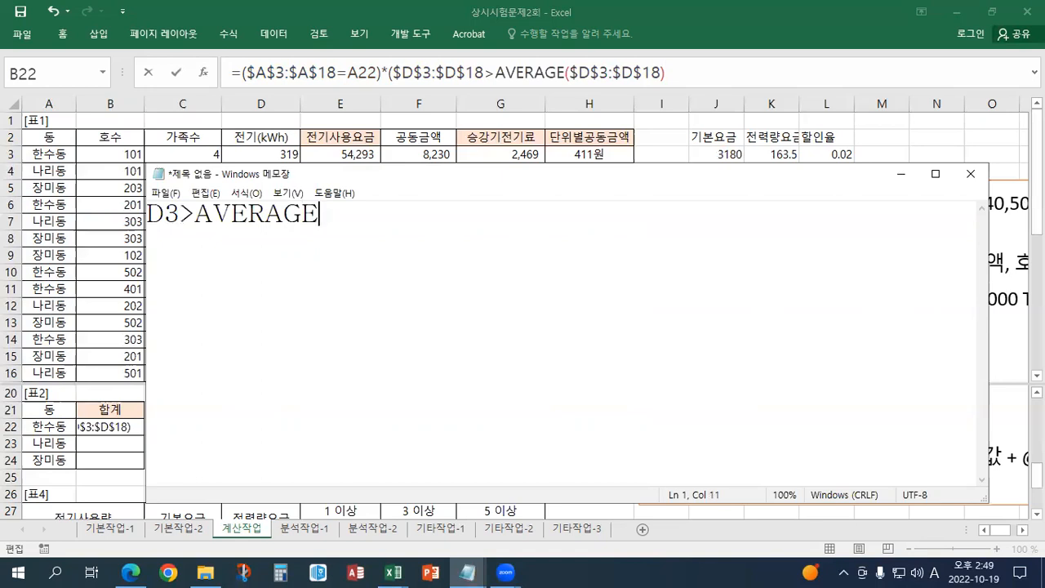
text((D3:D18))
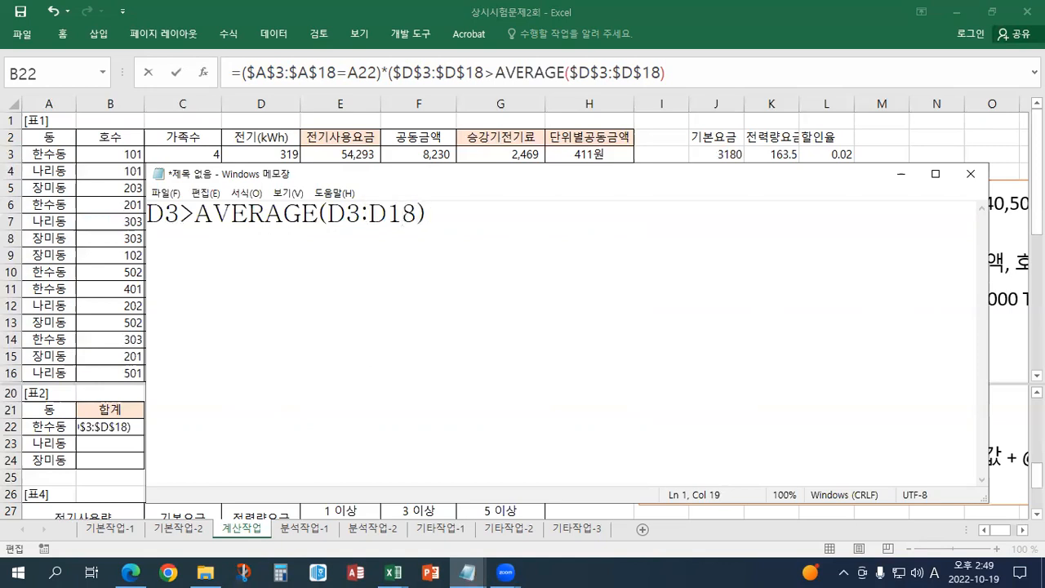
Add a second line to the note with the next row's comparison, D4>AVERAGE(D3:D18).
key(Return)
text(D4>AVERAGE()
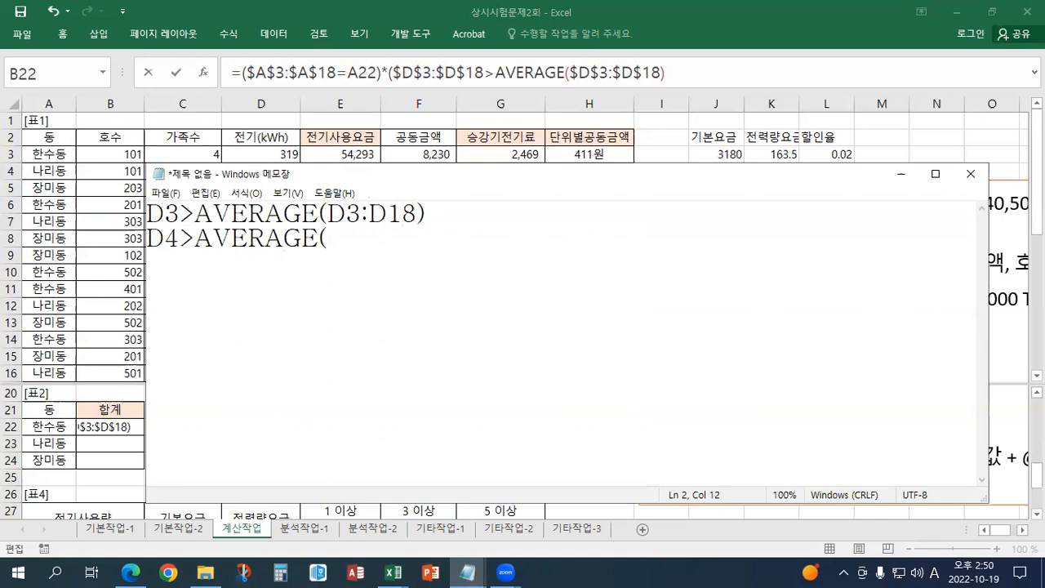
text(D3")
key(BackSpace)
text(:D18))
Add an ellipsis line and finish the note with the last row's comparison, D18>AVERAGE(D3:D18).
key(Return)
text(...)
key(Return)
text(D1)
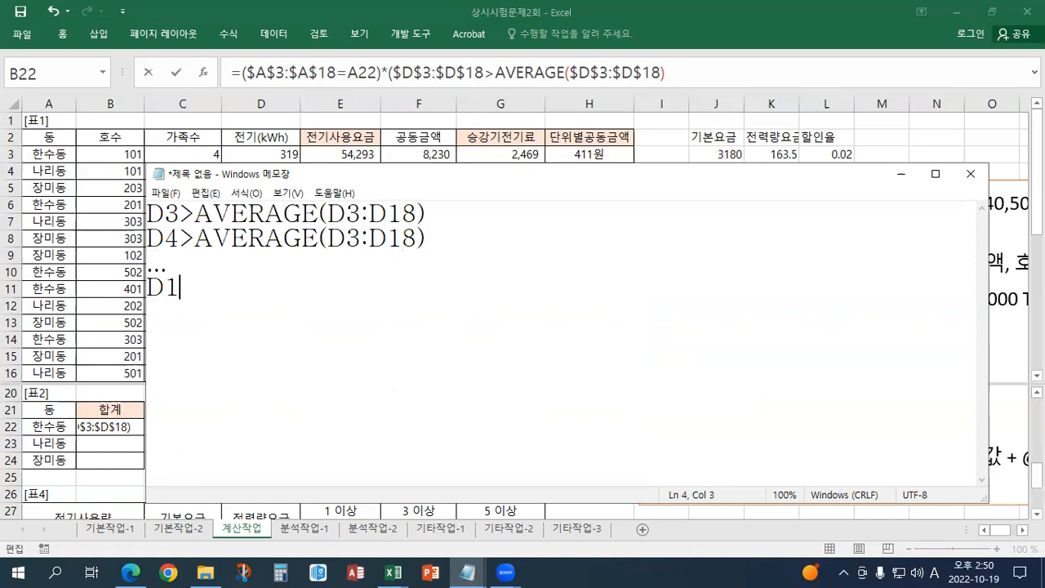
text(8>AVERAGE()
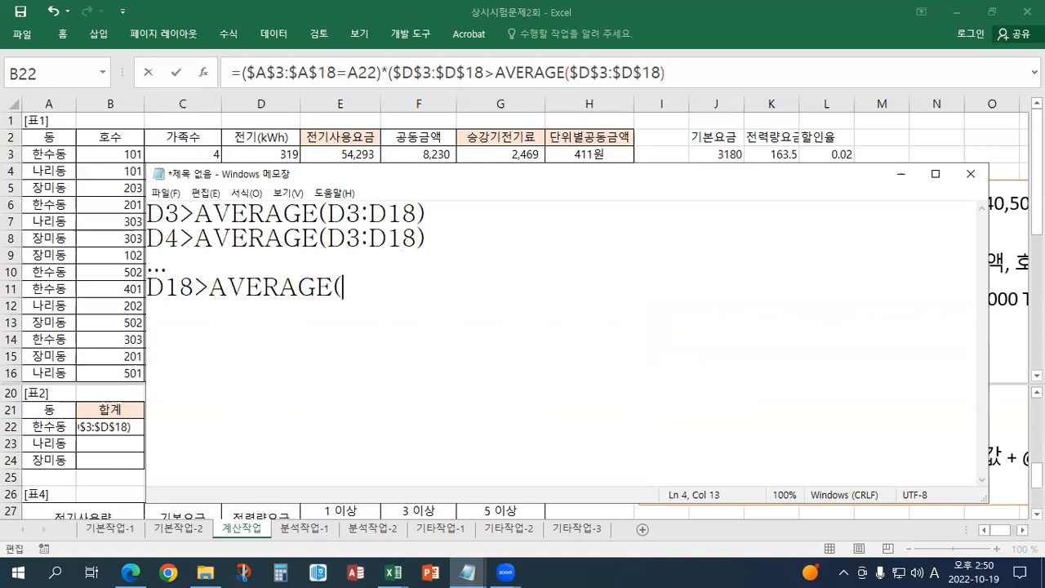
key(Hangul)
text(ㅇ)
key(BackSpace)
key(Hangul)
text(D3:D18))
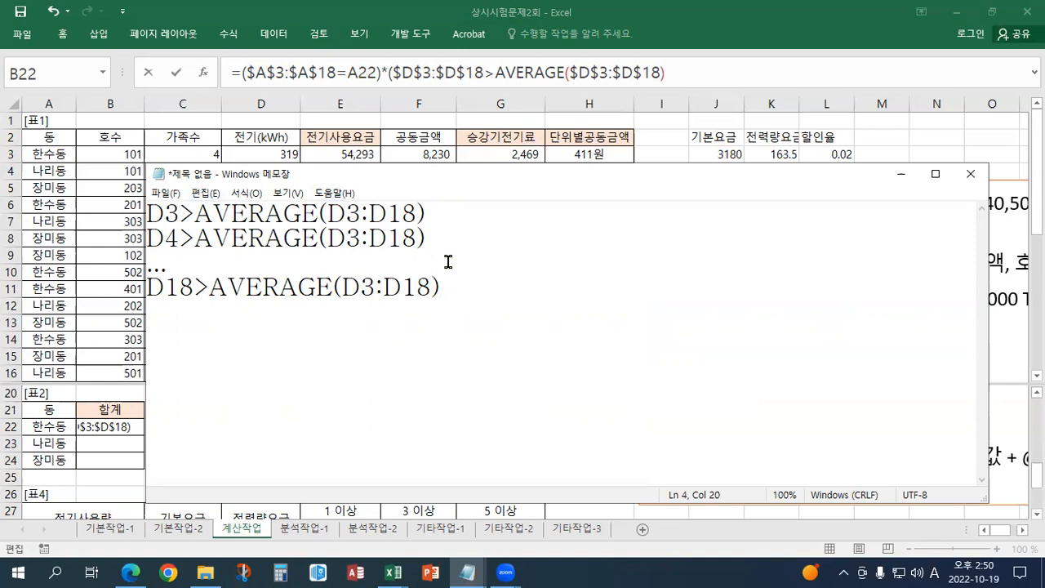
Compare the noted row-by-row comparisons with the average condition in Excel's B22 formula, leaving the note minimized.
drag(394, 71, 569, 71)
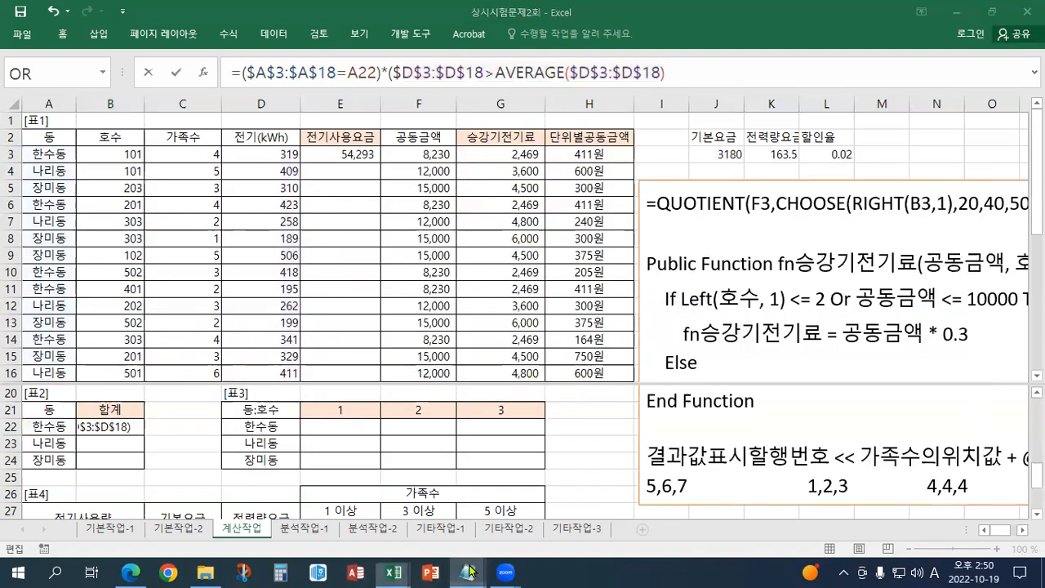
mouse_move(471, 569)
click(551, 515)
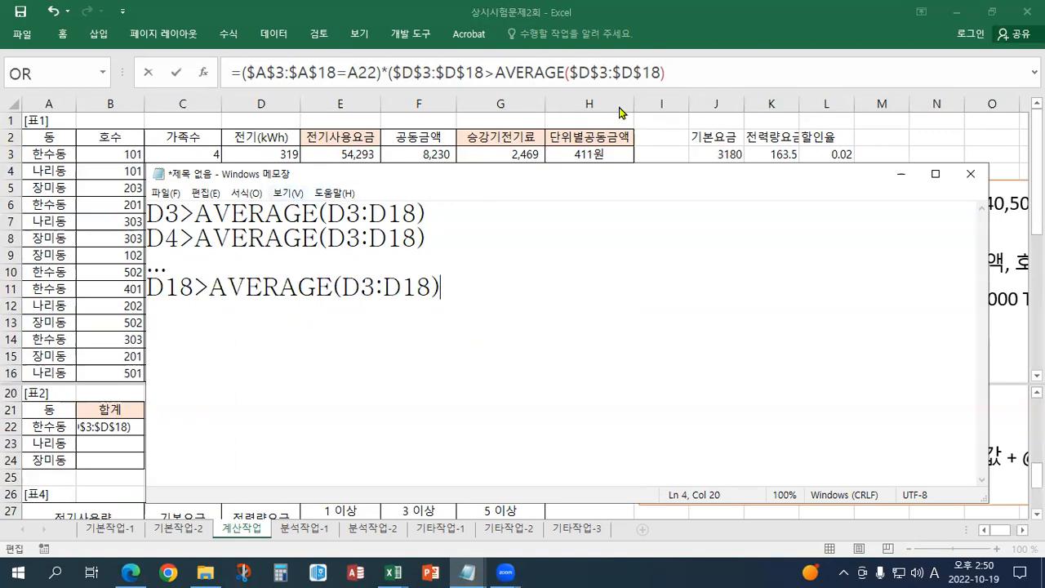
click(902, 174)
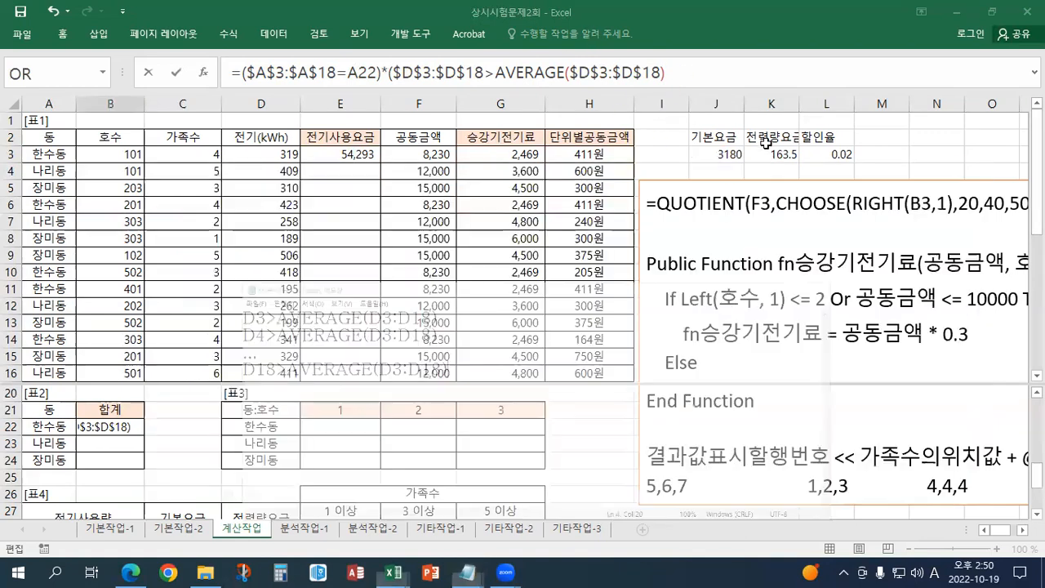
Close the average condition, multiply by the absolute 전기(kWh) range $D$3:$D$18, and add a closing parenthesis.
drag(393, 73, 666, 73)
click(681, 74)
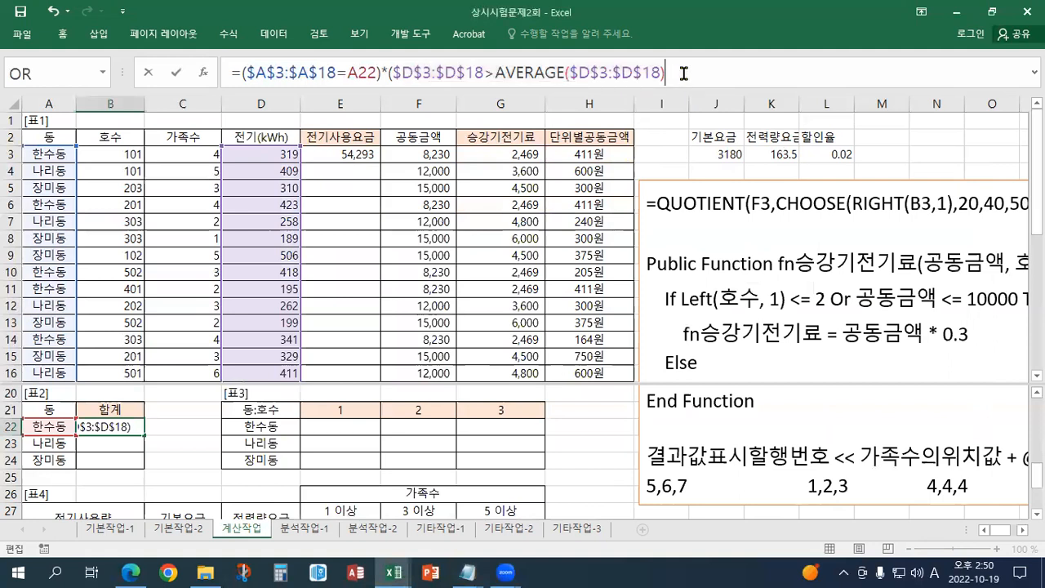
text()*)
click(267, 156)
key(ctrl+shift+Down)
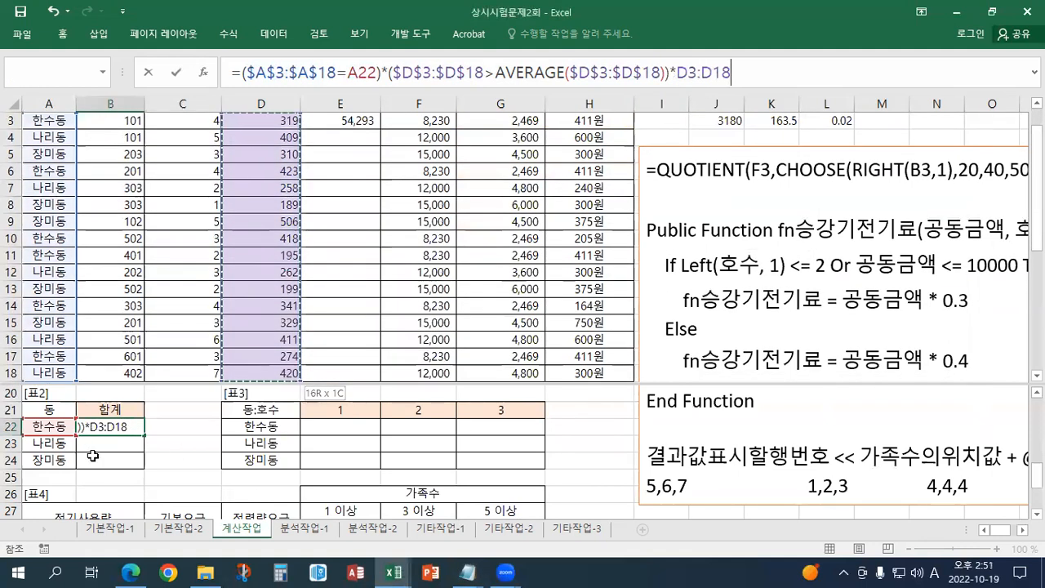
key(F4)
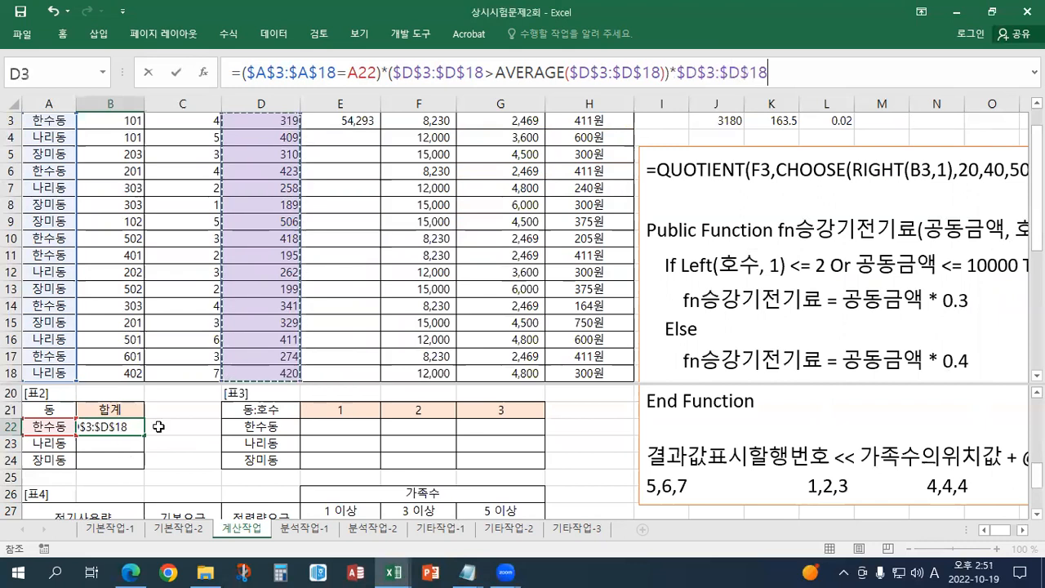
scroll(523, 245, up, 1)
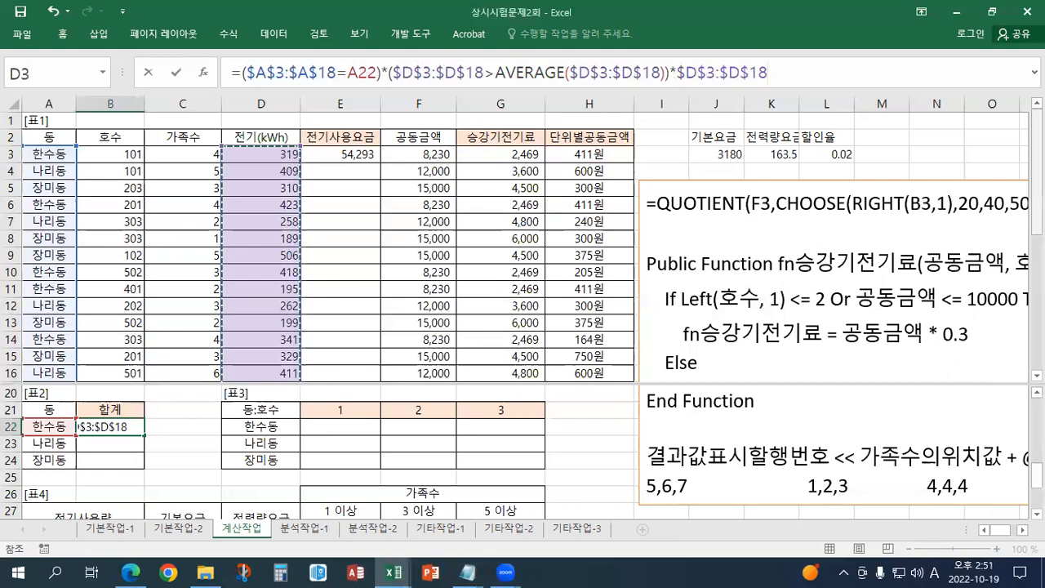
text())
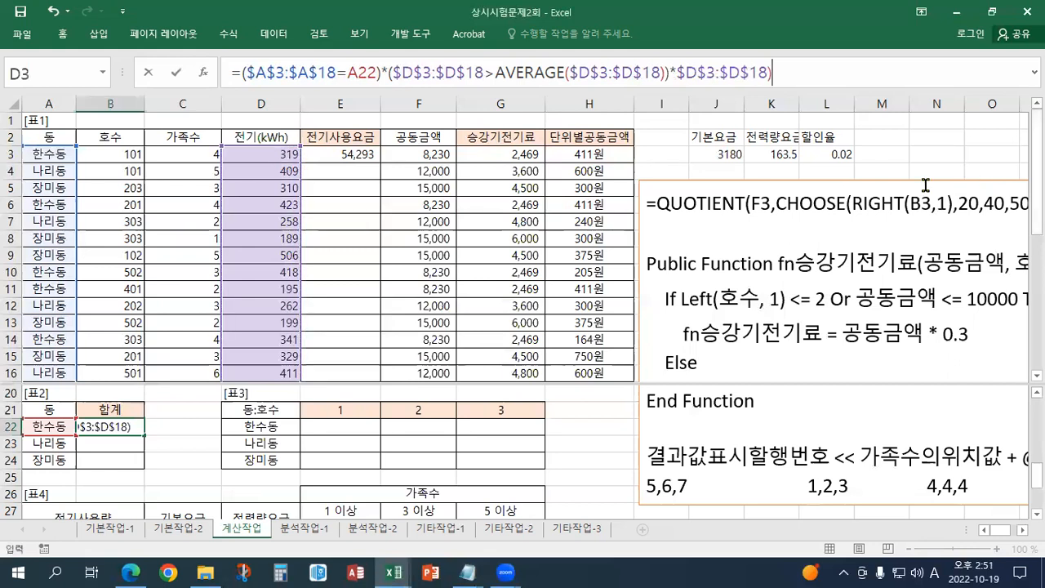
Wrap the two conditions and the 전기(kWh) range in SUM( ) and enter B22 as an array formula.
drag(367, 72, 431, 73)
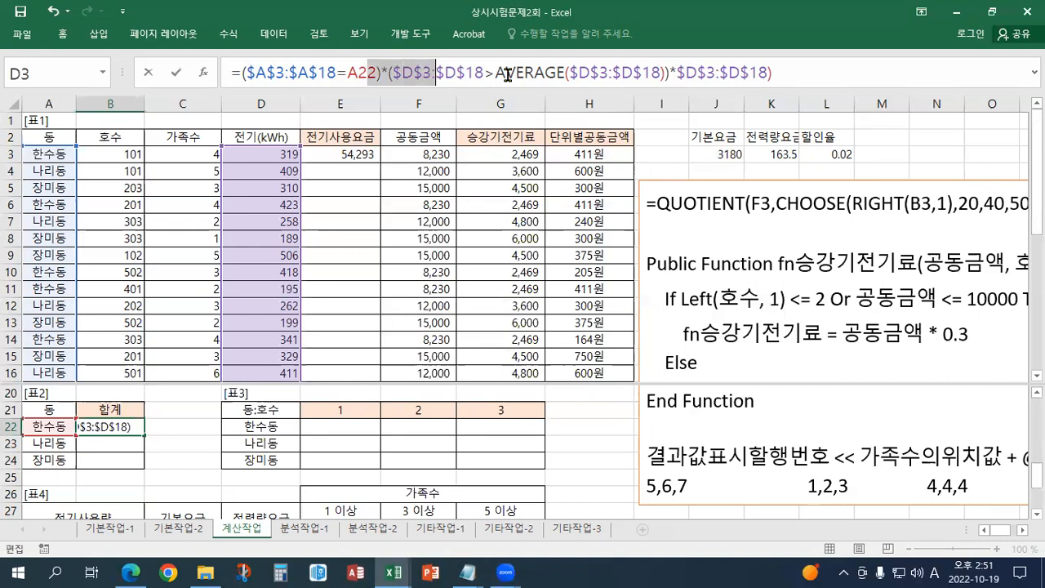
drag(679, 73, 753, 74)
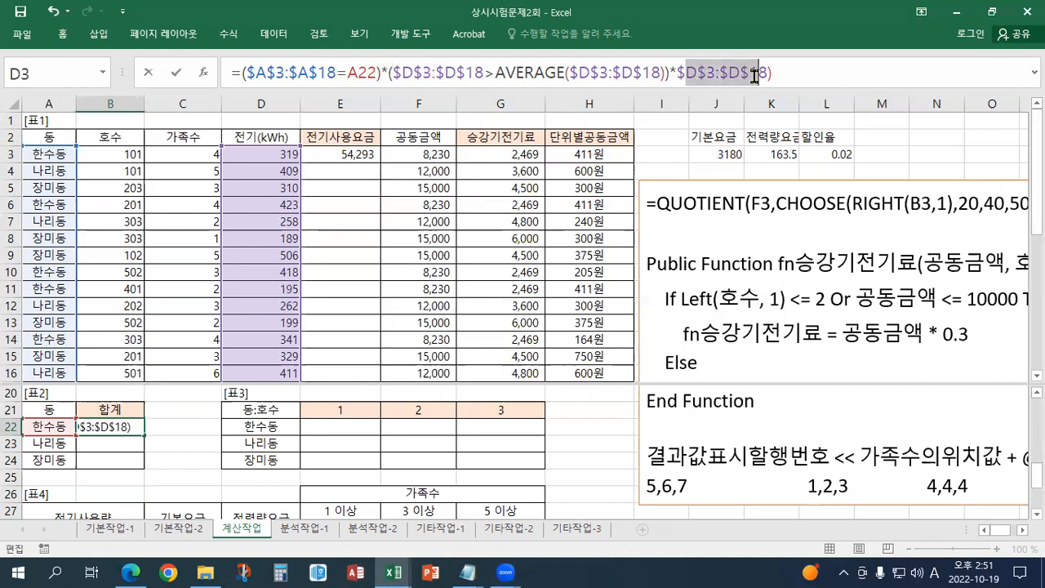
drag(754, 74, 752, 74)
click(245, 71)
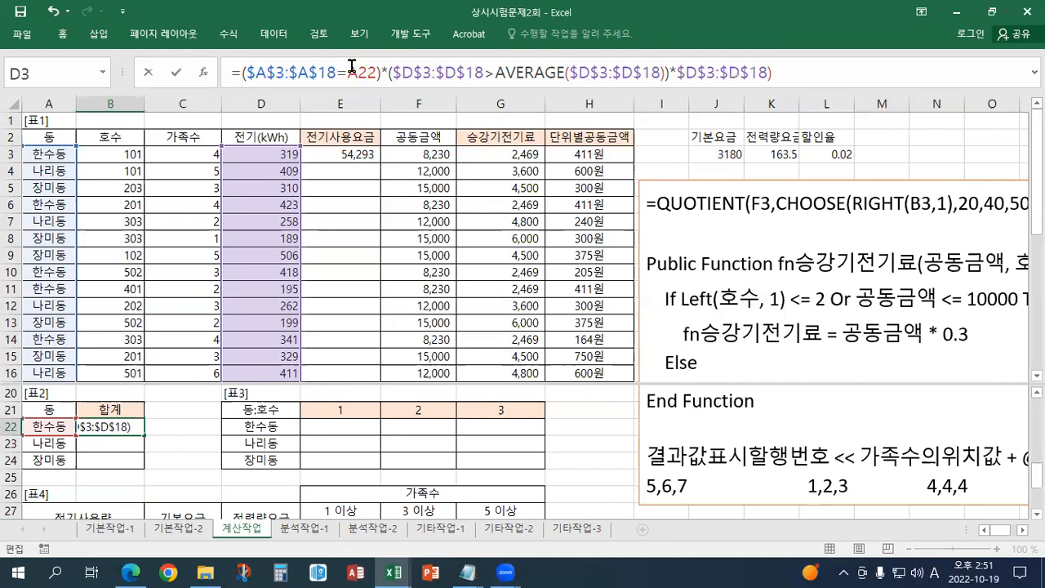
text(SUM)
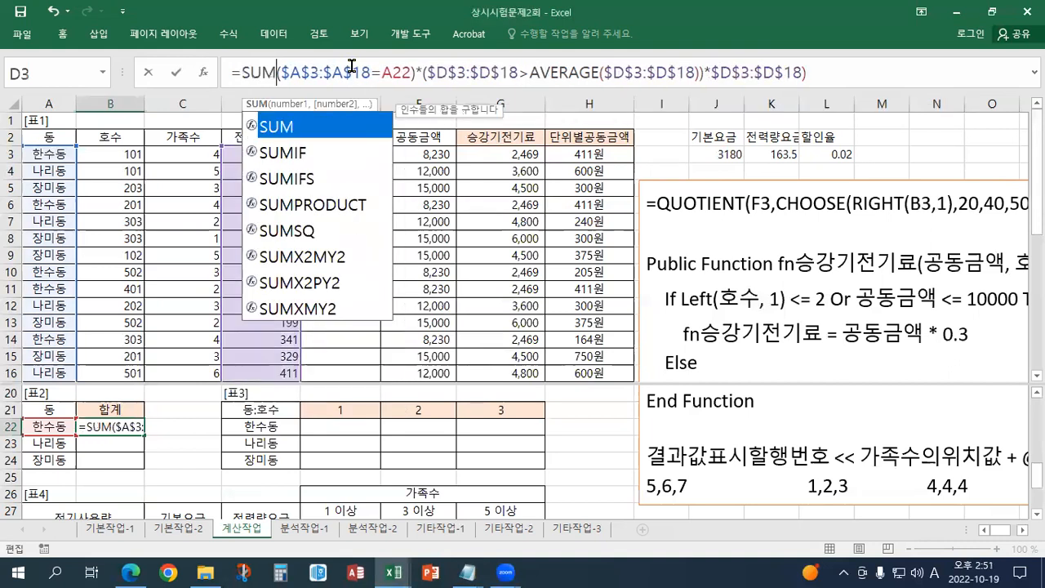
text(()
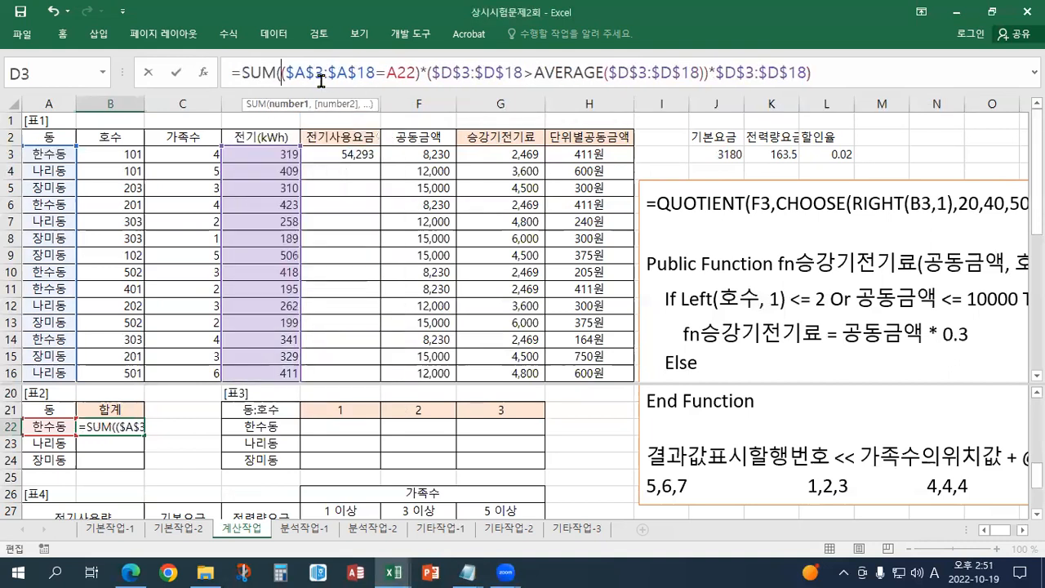
click(839, 75)
text())
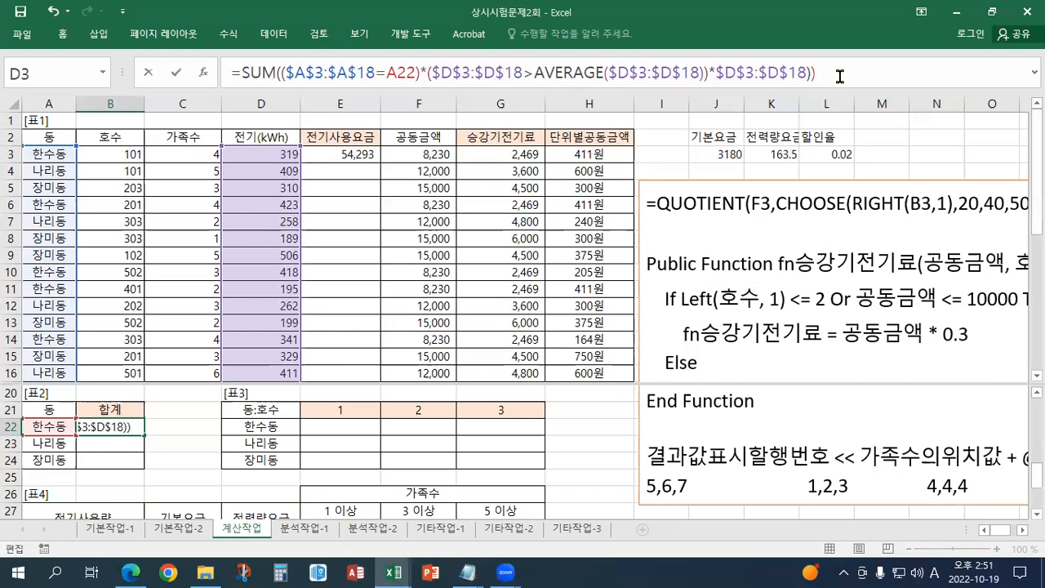
key(ctrl+shift+Return)
key(Return)
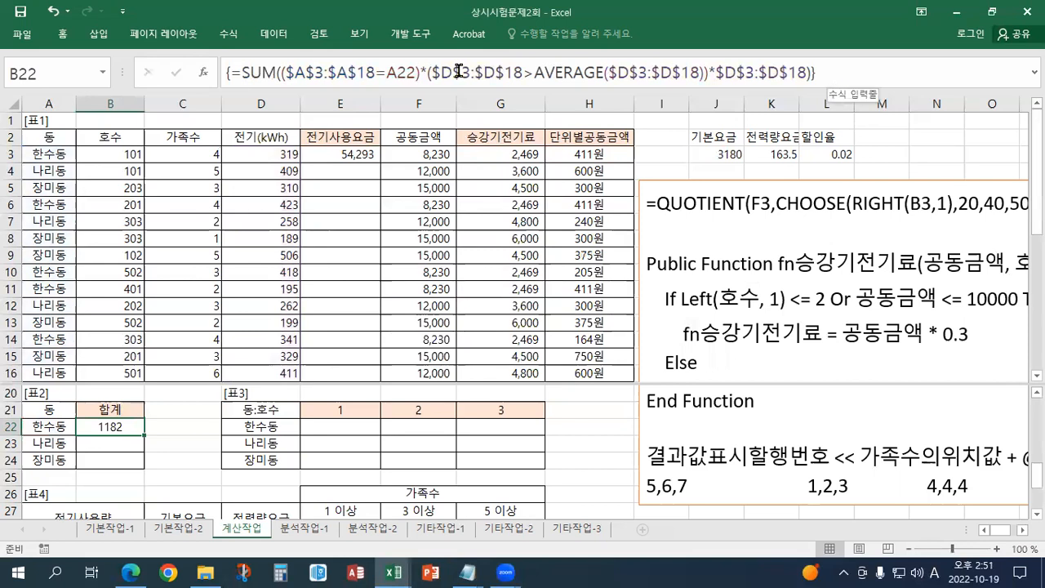
click(358, 155)
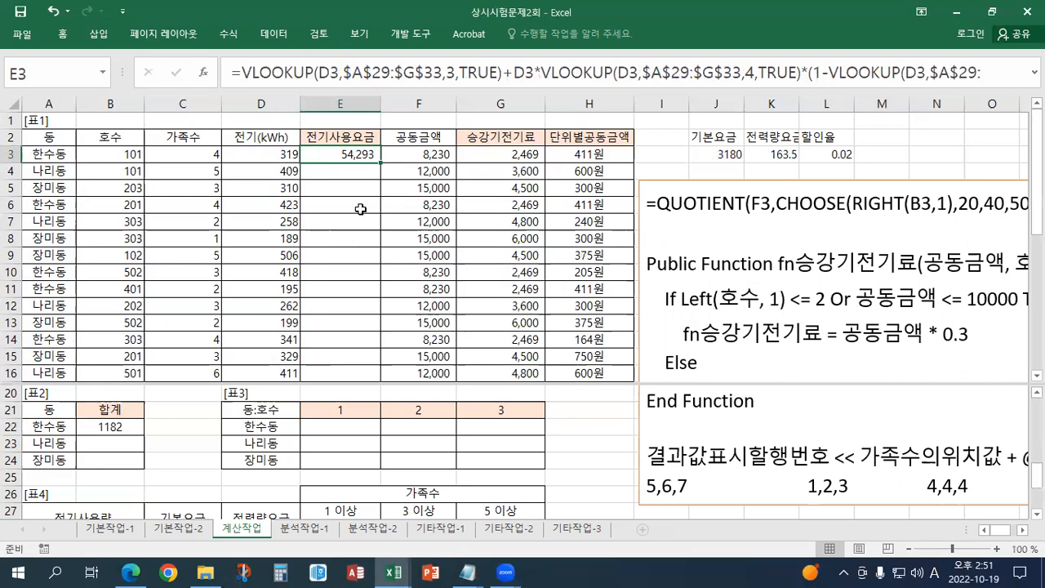
click(123, 421)
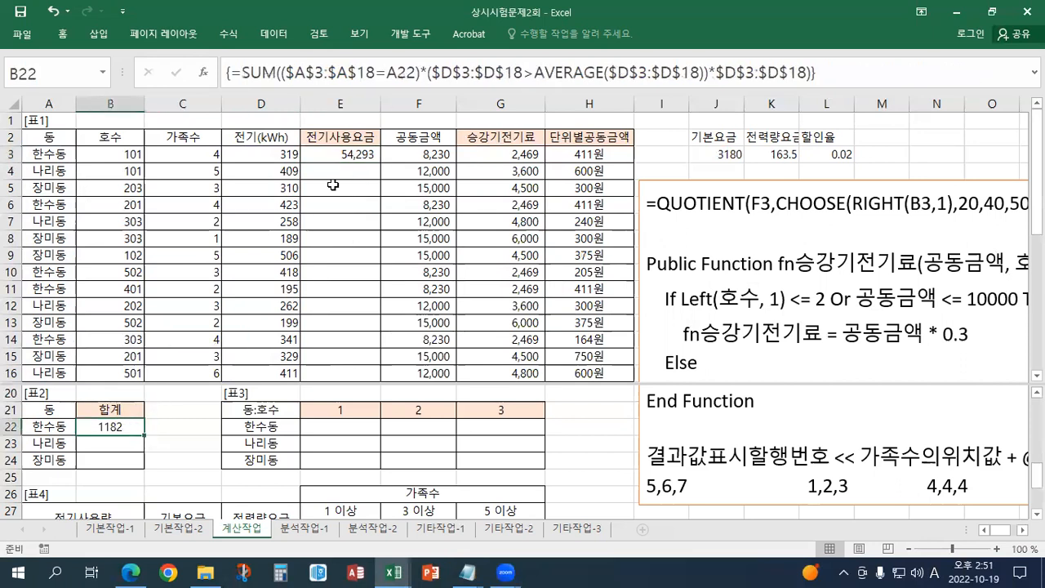
click(826, 67)
text(&)
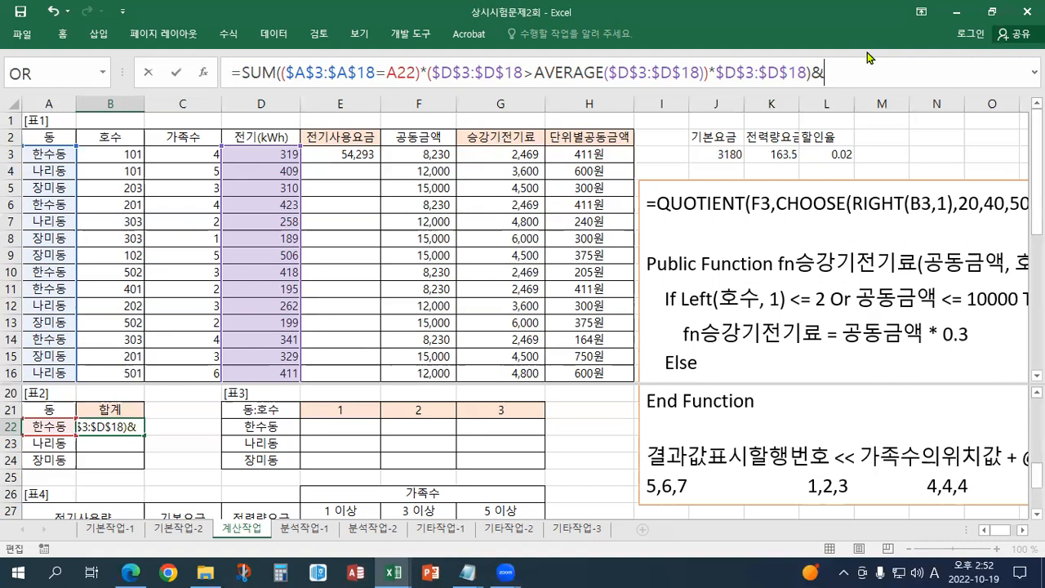
click(285, 73)
drag(285, 73, 808, 72)
key(ctrl+c)
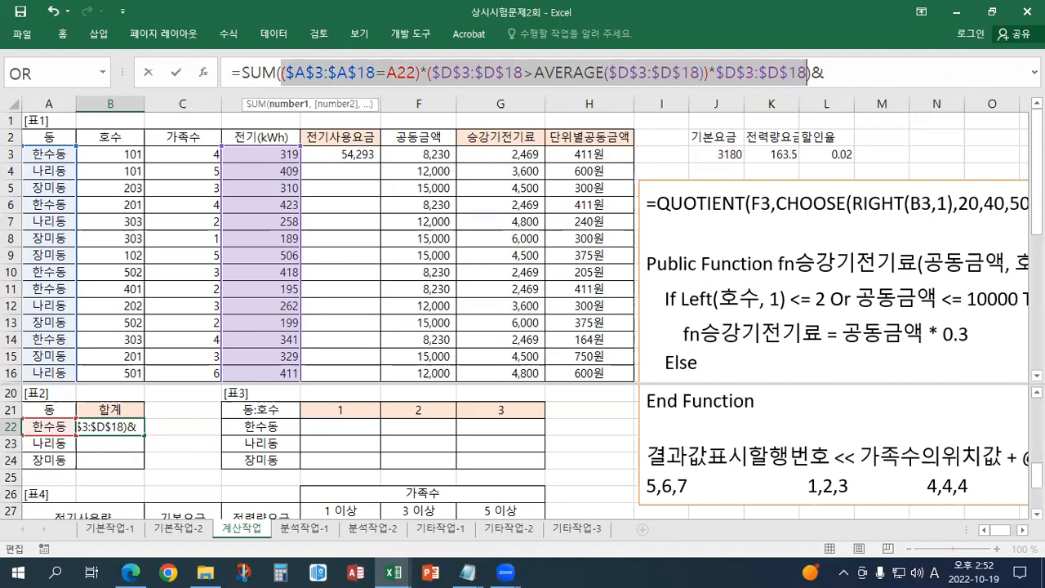
click(986, 70)
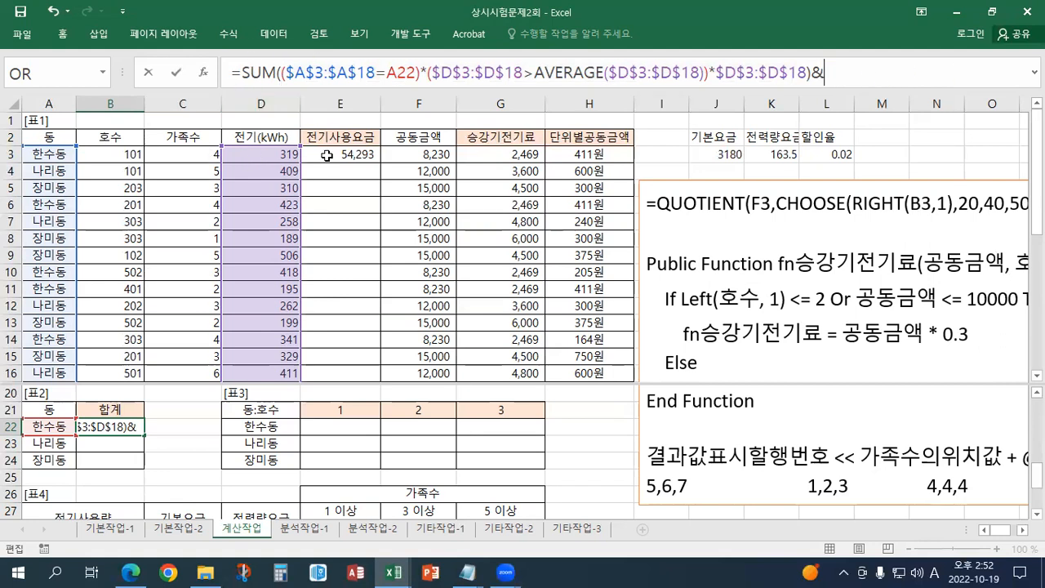
key(BackSpace)
key(ctrl+shift+Return)
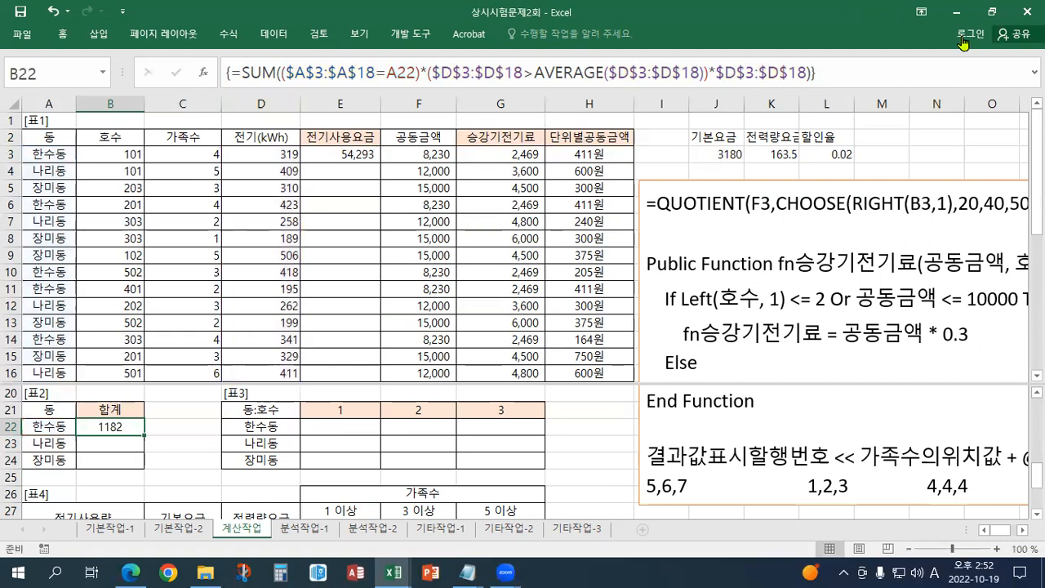
Expand the formula bar to several lines, keep the workbook window maximized, and bring column A back into view.
click(939, 136)
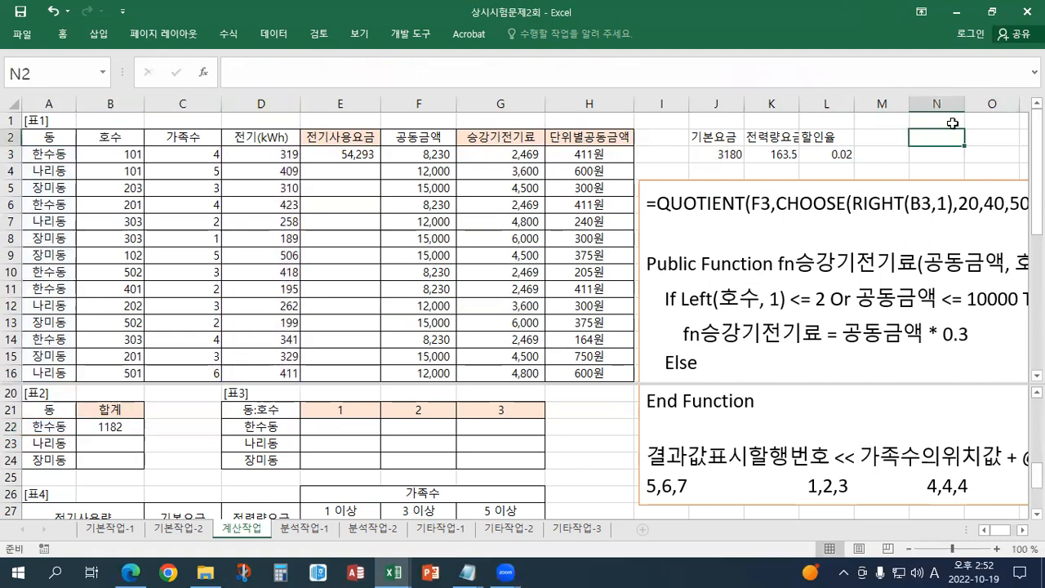
click(993, 12)
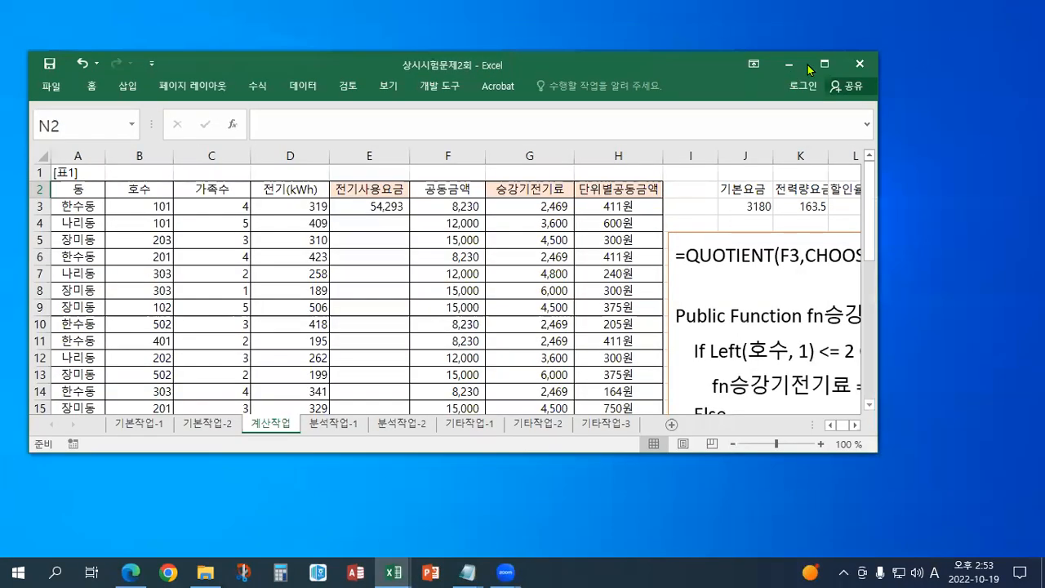
click(868, 124)
click(826, 63)
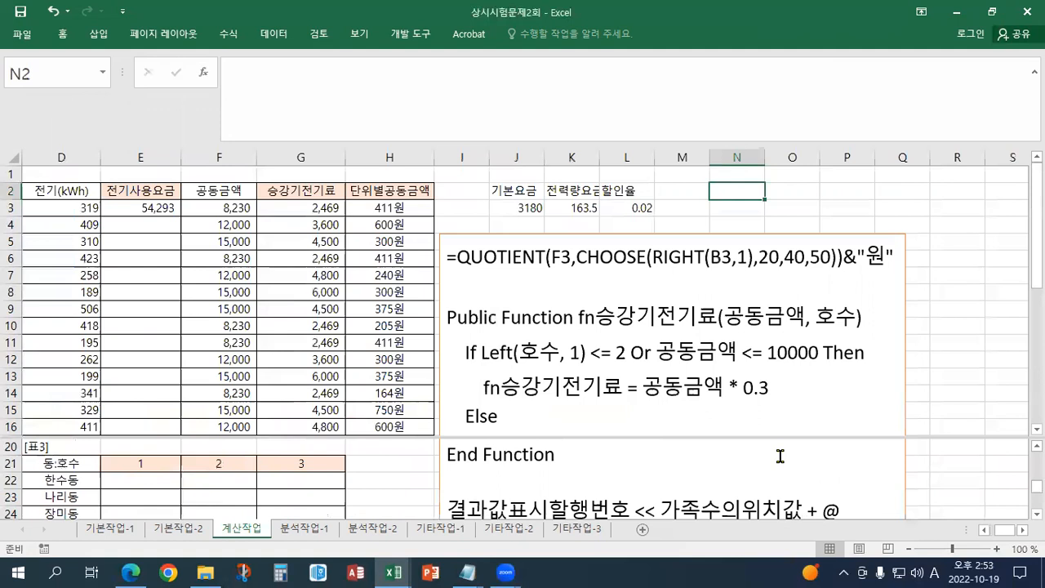
drag(1010, 529, 998, 529)
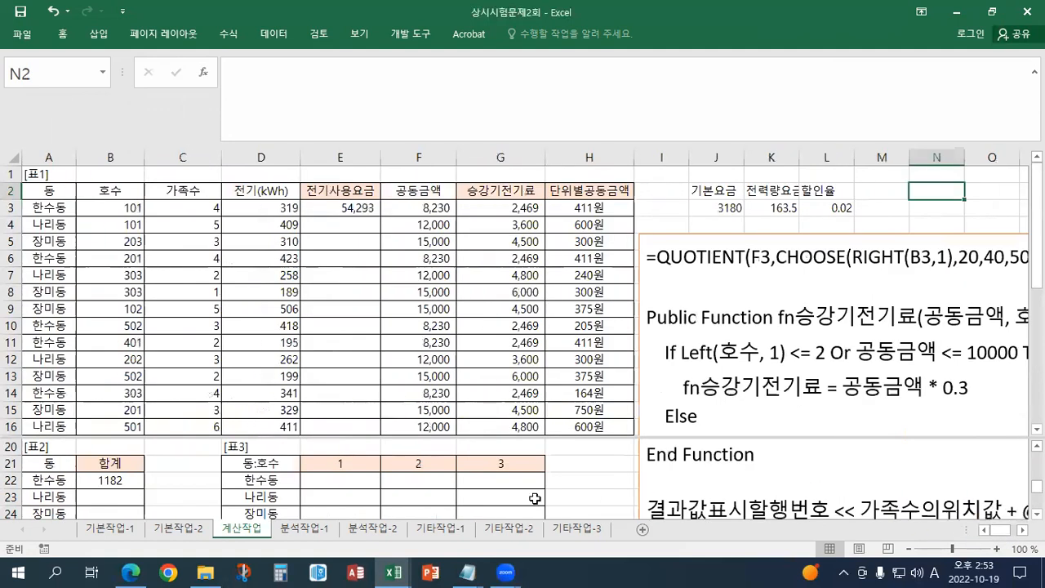
Append & and a pasted copy of the two conditions multiplied by $D$3:$D$18 to the formula in B22.
scroll(535, 498, down, 1)
click(132, 480)
drag(140, 439, 142, 337)
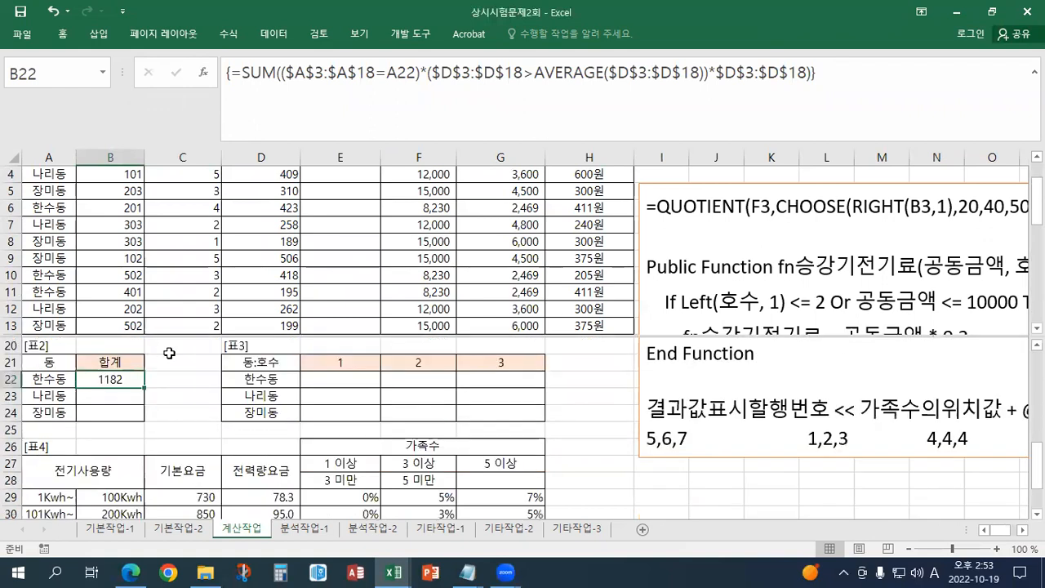
click(825, 77)
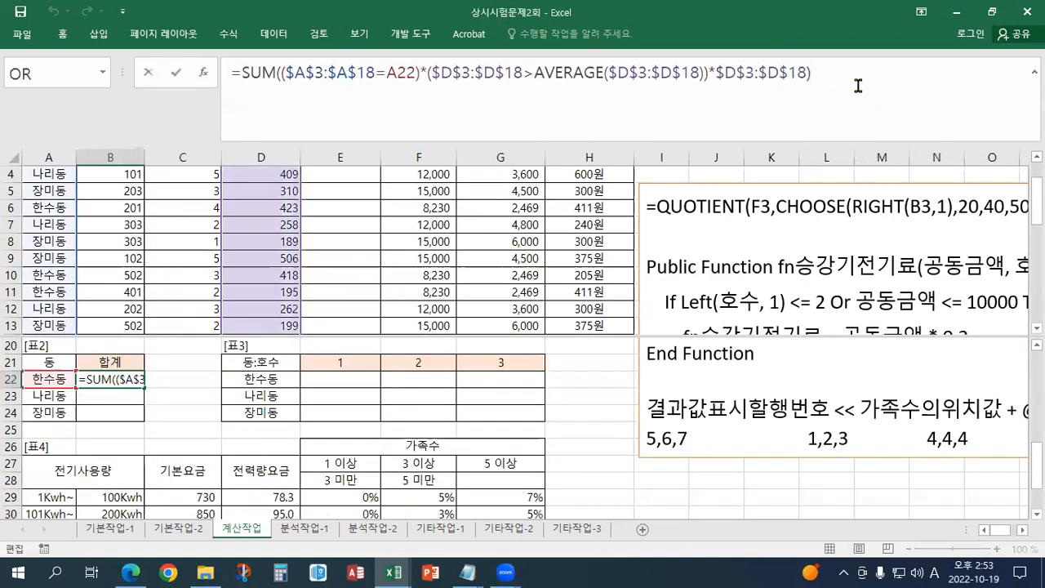
text(&)
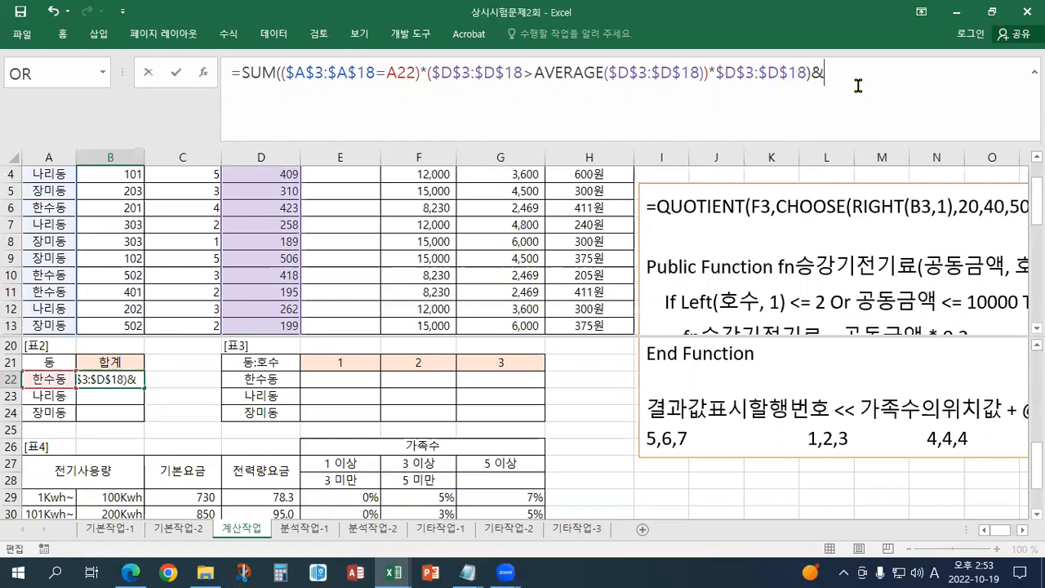
key(ctrl+v)
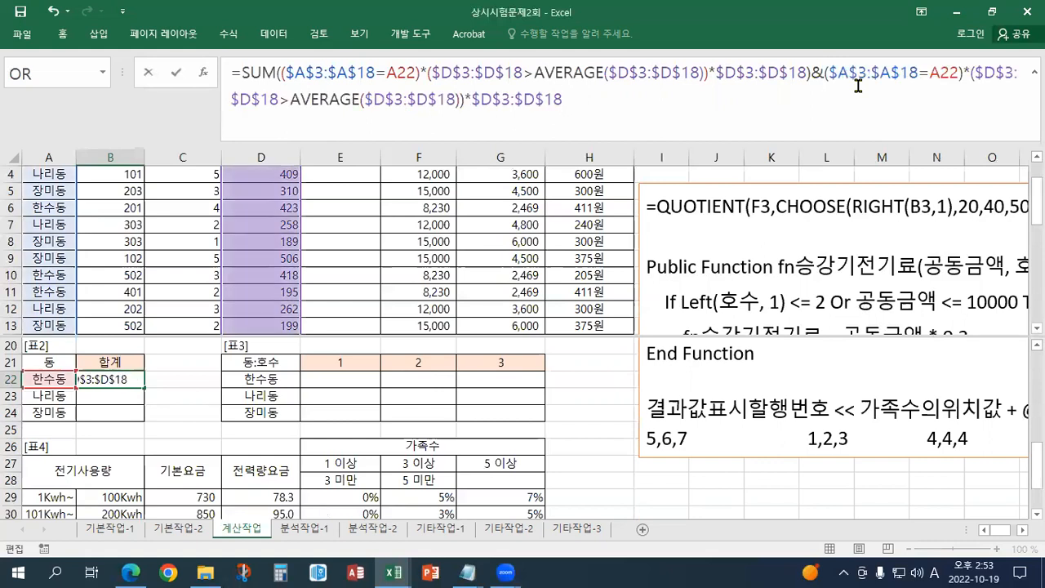
Replace the last $D$3:$D$18 range in the part after & with 1, so the conditions are multiplied by 1.
drag(827, 74, 920, 74)
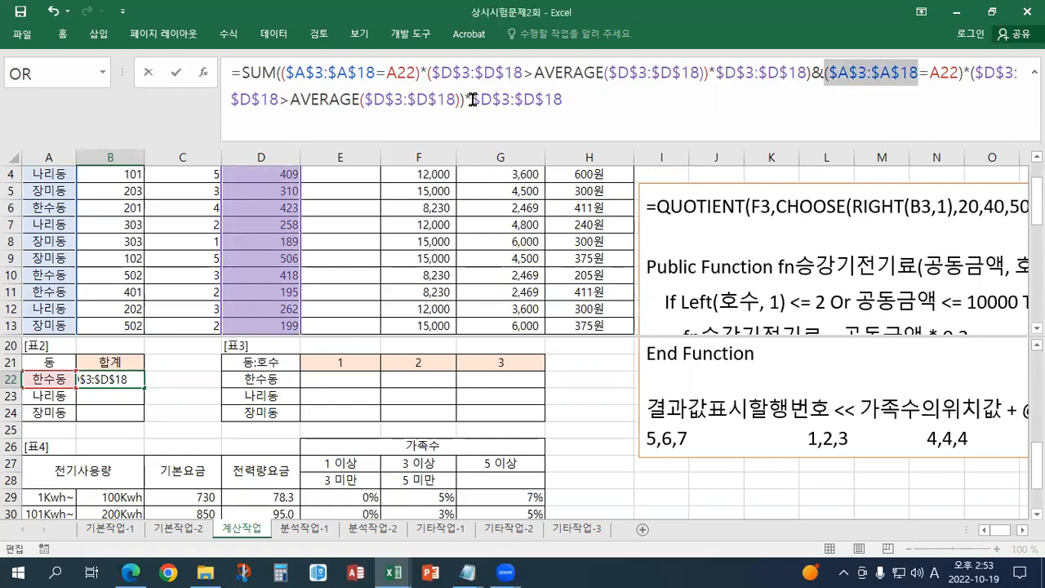
click(472, 99)
drag(473, 99, 562, 99)
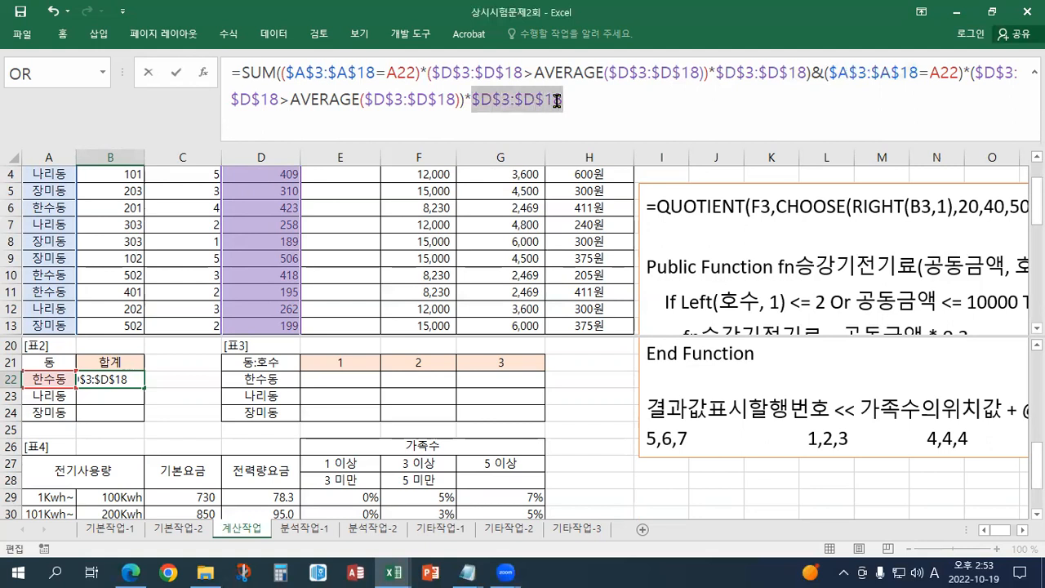
text(1)
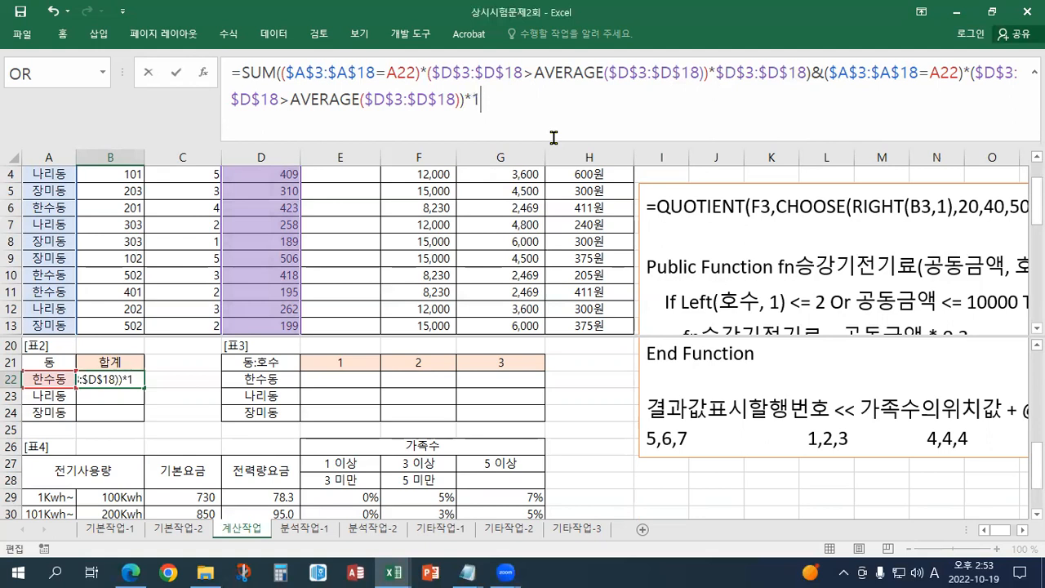
Switch to the Notepad note with the AVERAGE comparisons and add a header line with 조건1 and 조건2 below them.
click(467, 571)
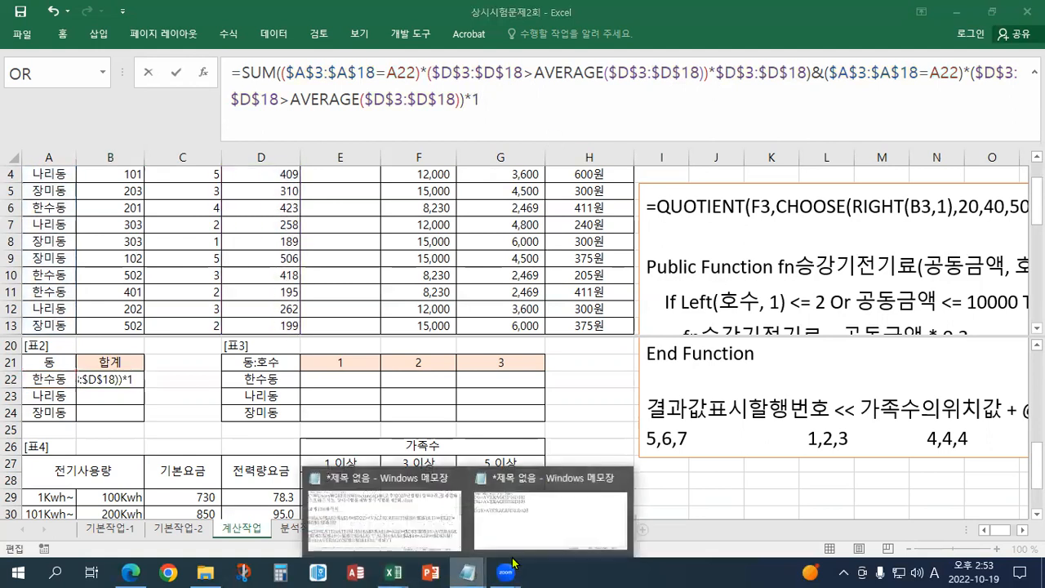
click(510, 516)
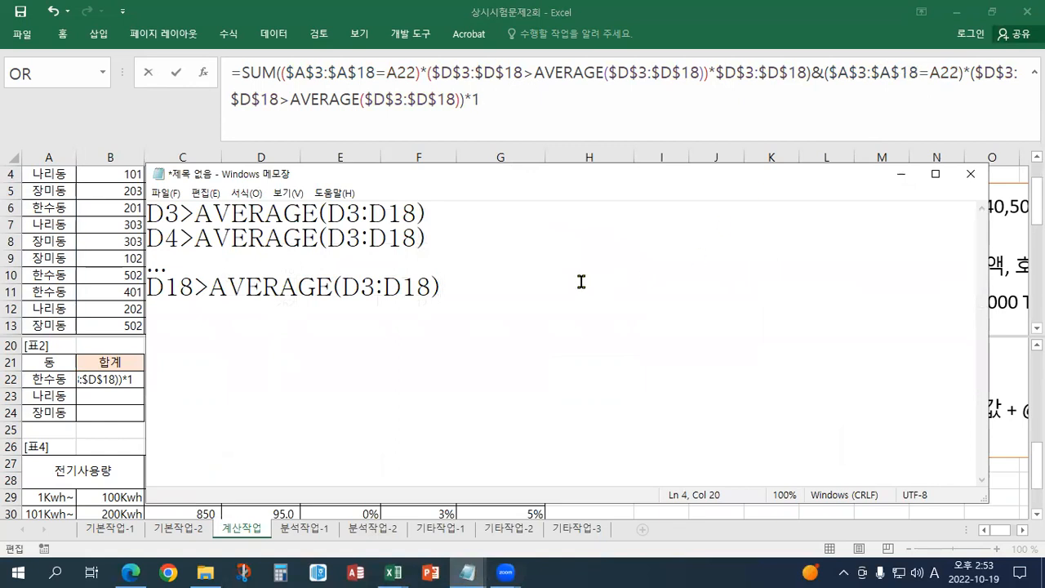
key(Return)
key(Return)
text(WHRJS)
key(BackSpace)
key(BackSpace)
key(BackSpace)
key(BackSpace)
key(BackSpace)
key(Hangul)
text(조건)
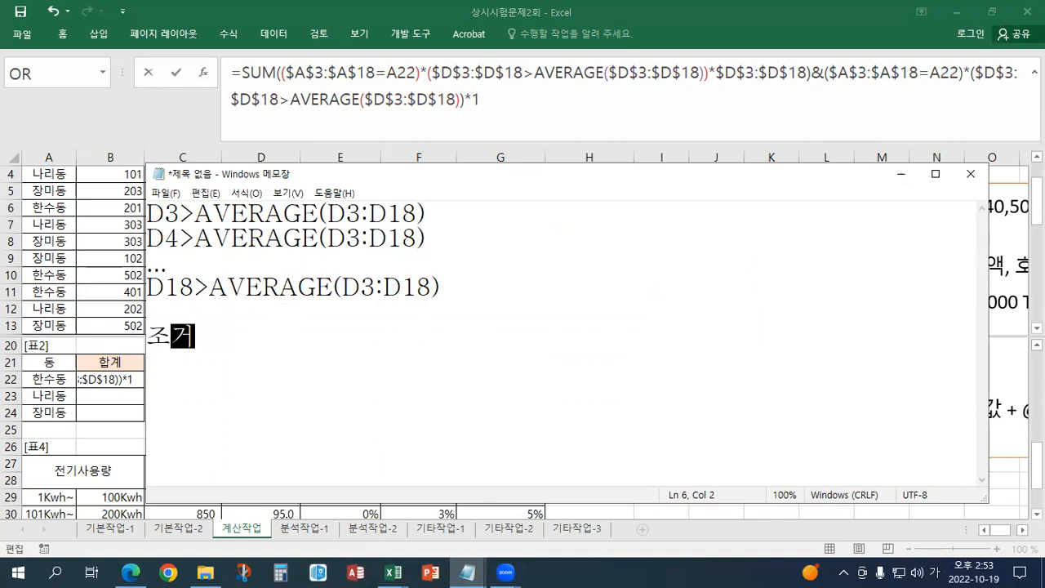
text(1)
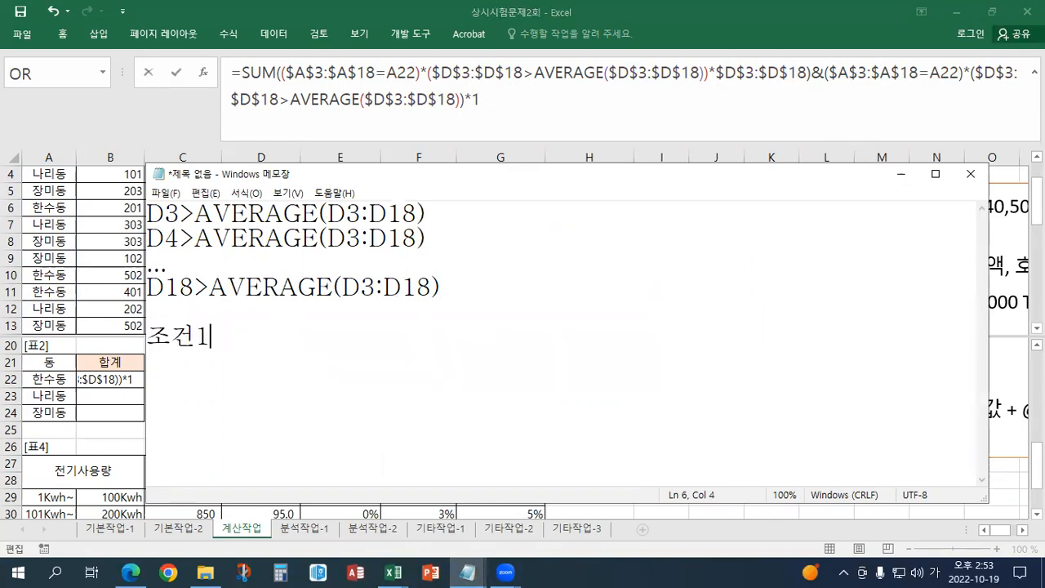
key(Tab)
text(조건2)
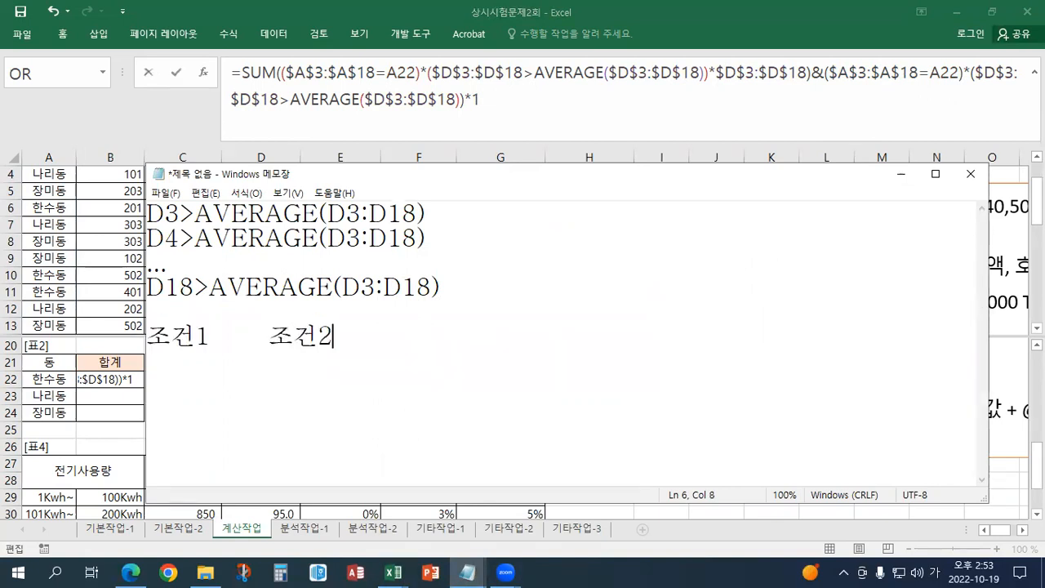
List the four truth combinations T/T, T/F, F/T and F/F in rows under 조건1 and 조건2.
key(Return)
text(T)
key(Tab)
text(T)
key(Return)
text(T)
key(Tab)
text(F)
key(Return)
text(F)
key(Tab)
text(T)
key(Return)
text(F)
key(Tab)
text(FG)
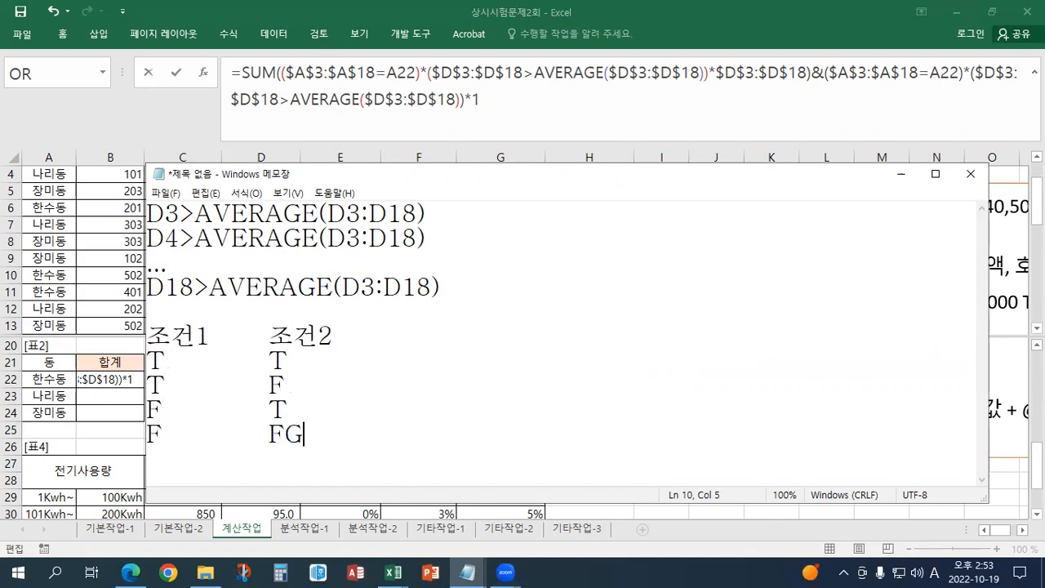
key(BackSpace)
Insert an AND(*) heading between 조건1 and 조건2 and shift the second values of all four rows into line with 조건2.
click(270, 336)
text(무)
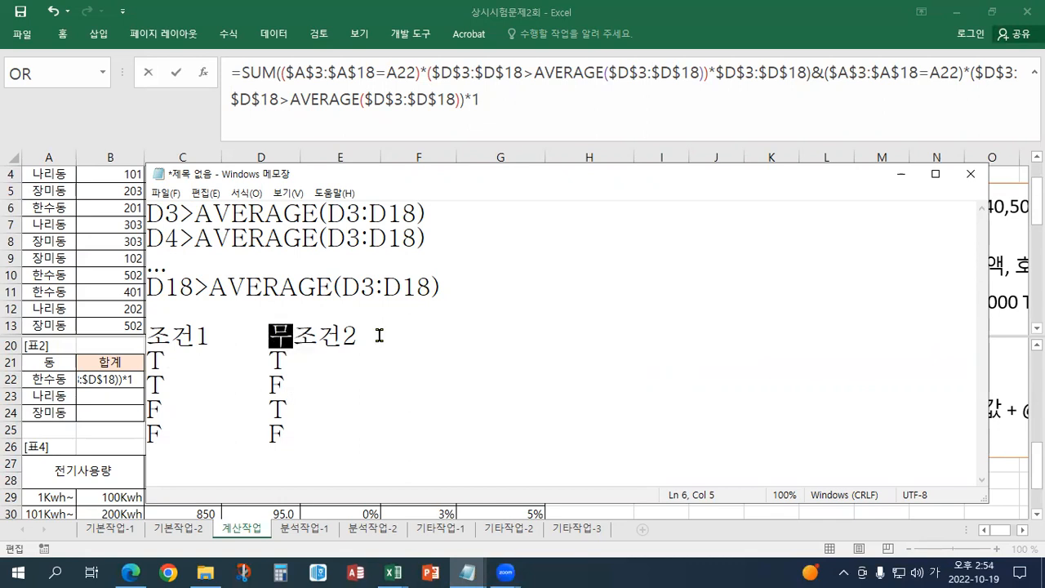
key(BackSpace)
key(BackSpace)
key(Hangul)
text(AND(*))
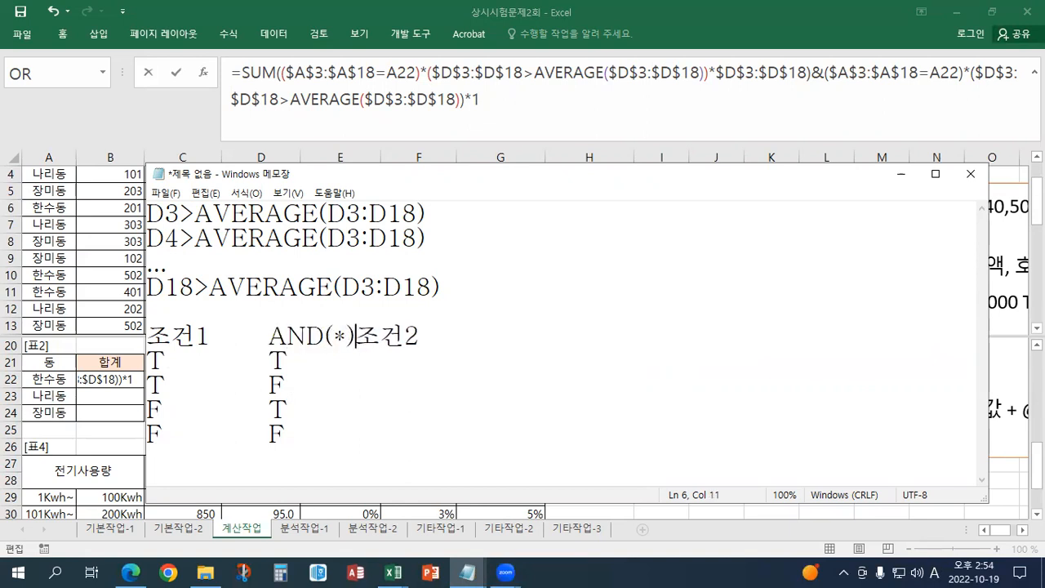
key(Tab)
click(270, 360)
key(Tab)
click(270, 385)
key(Tab)
click(270, 410)
key(Tab)
click(271, 434)
key(Tab)
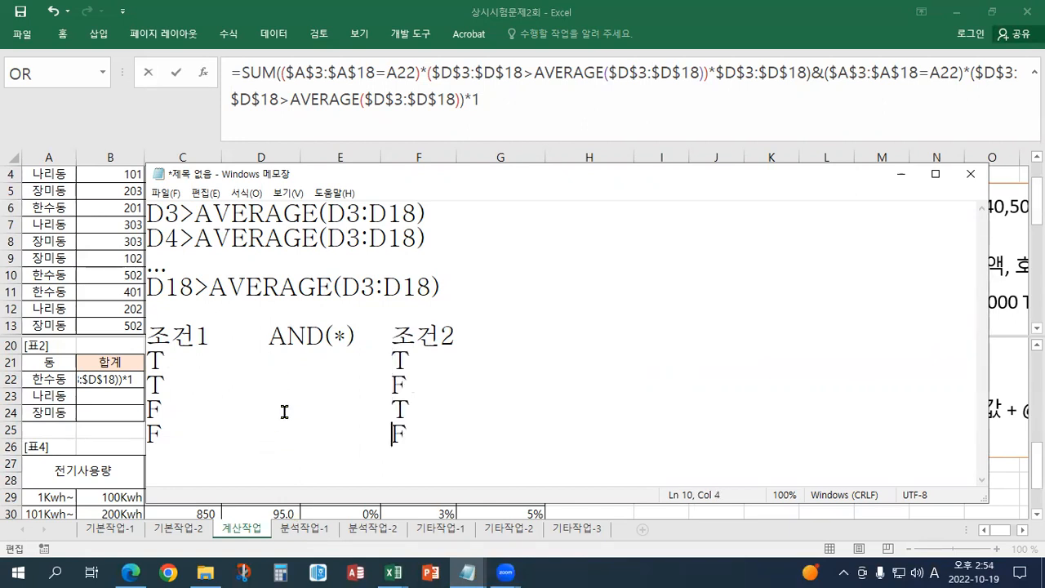
Fill the AND(*) column with * in each of the four truth rows.
click(292, 360)
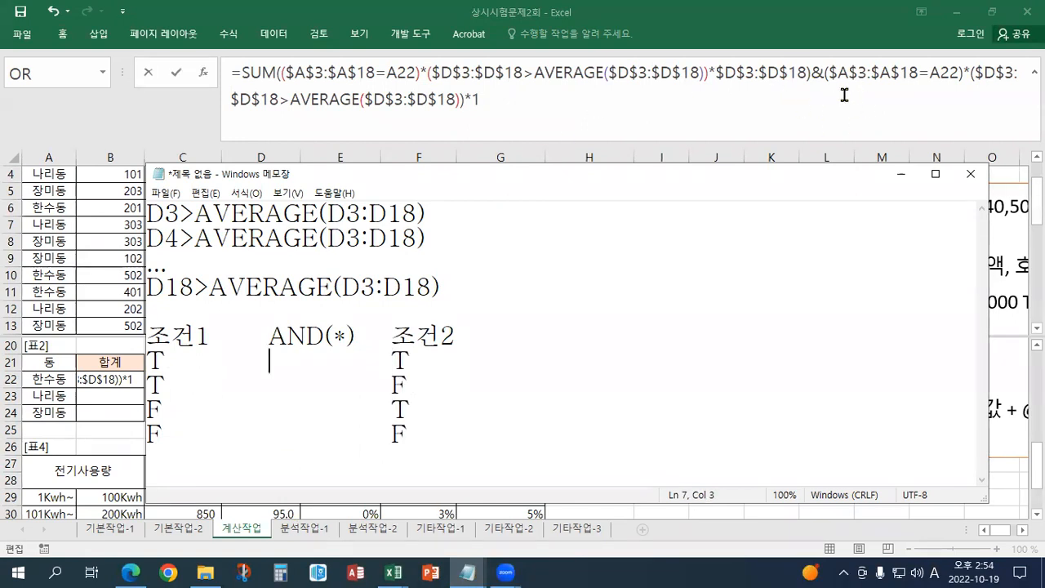
text(*)
key(Down)
text(*)
key(Down)
text(*)
key(Down)
text(*)
Annotate the 조건1 values with their numeric equivalents: (1) after each T and (0) after each F.
click(188, 360)
text((1))
key(Down)
text((1))
key(Down)
text((0))
key(Down)
text(())
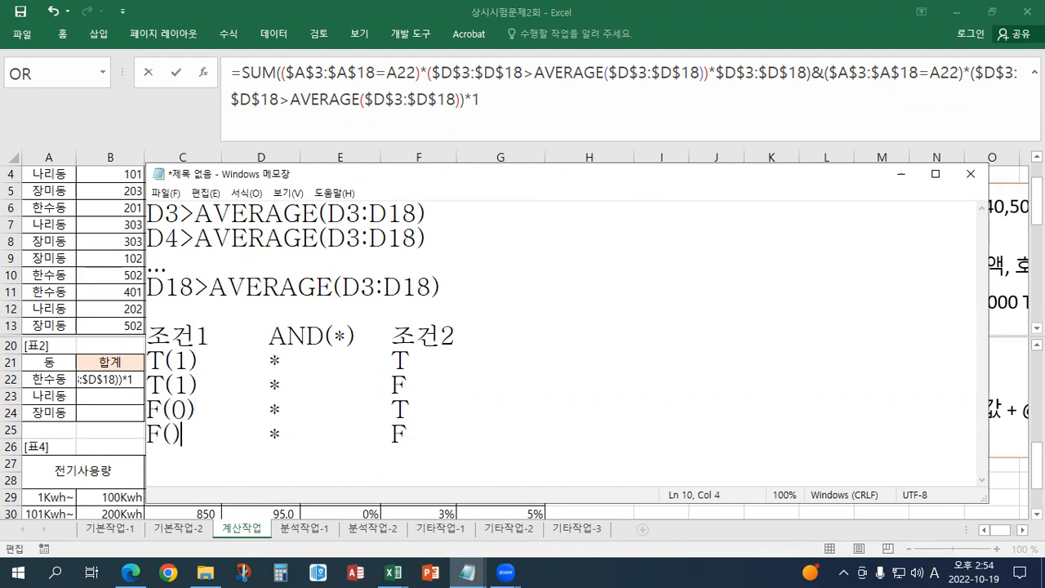
key(Left)
text(0)
key(Right)
Annotate the 조건2 values row by row with (1), (0), (1) and (0).
click(440, 361)
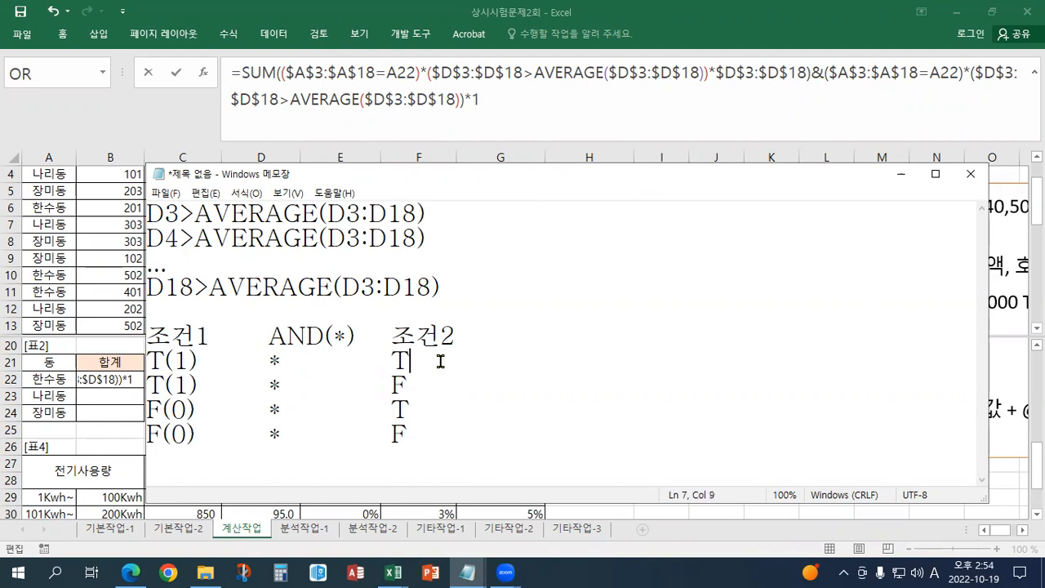
text((1))
key(Down)
text((0))
key(Down)
text((1))
key(Down)
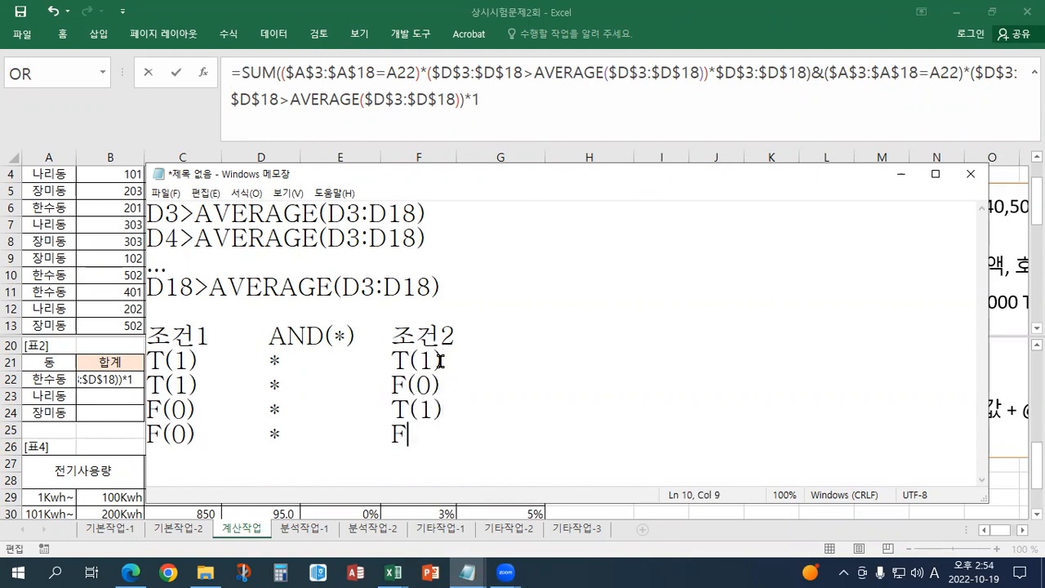
text((0))
Extend the header line after 조건2 with two further columns holding * and 1.
click(497, 343)
key(Tab)
text(*1)
key(BackSpace)
key(Tab)
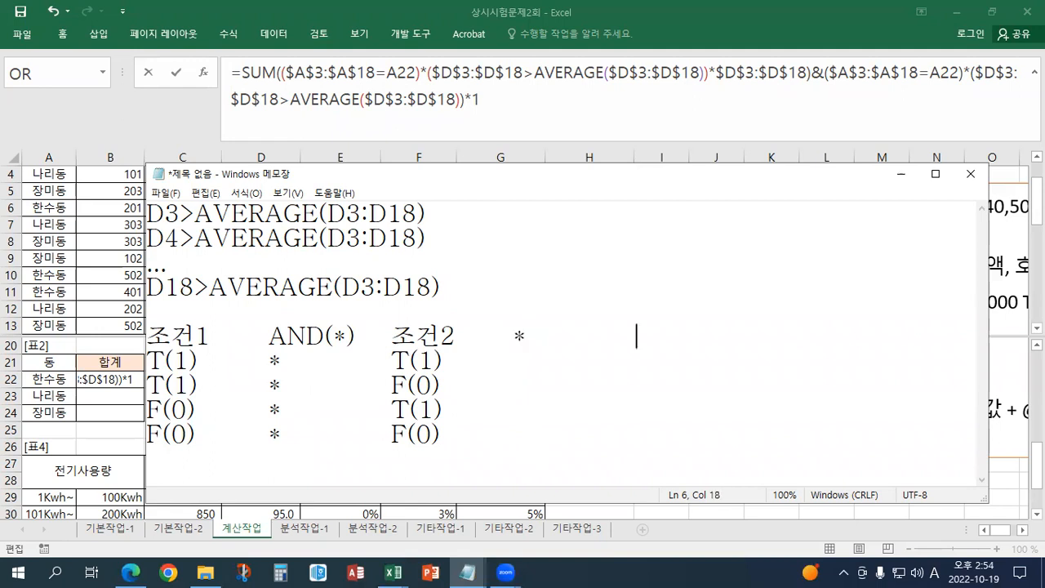
text(1)
Extend each of the four truth rows with * and 1, aligned under the same columns of the header line.
key(Down)
key(Tab)
text(*)
key(Tab)
text(1)
key(Down)
key(Tab)
text(*)
key(Tab)
text(1)
key(Down)
key(Tab)
text(*)
key(Tab)
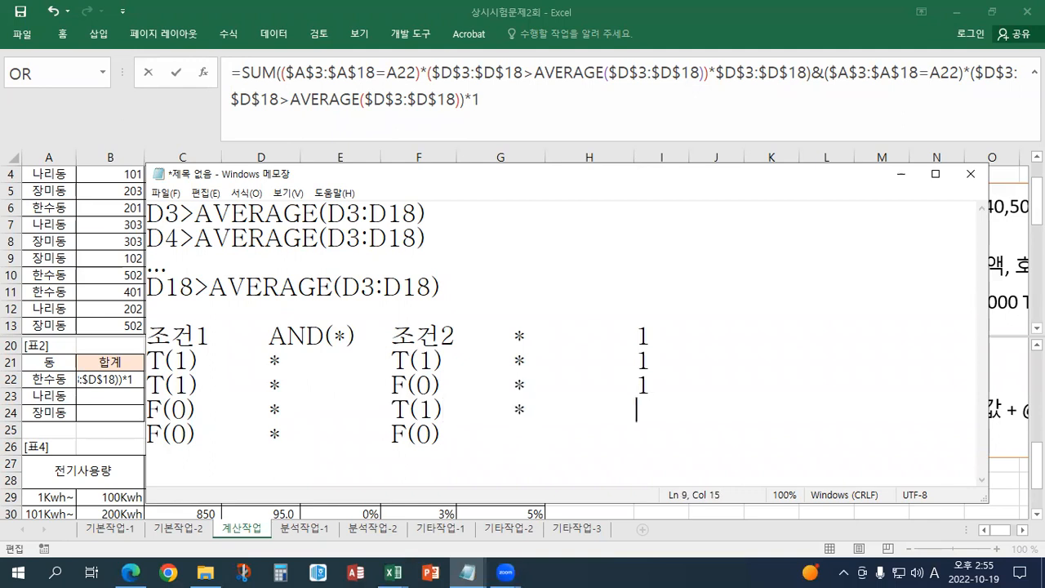
text(1)
key(Down)
text(*1)
key(BackSpace)
key(BackSpace)
key(Tab)
text(*1)
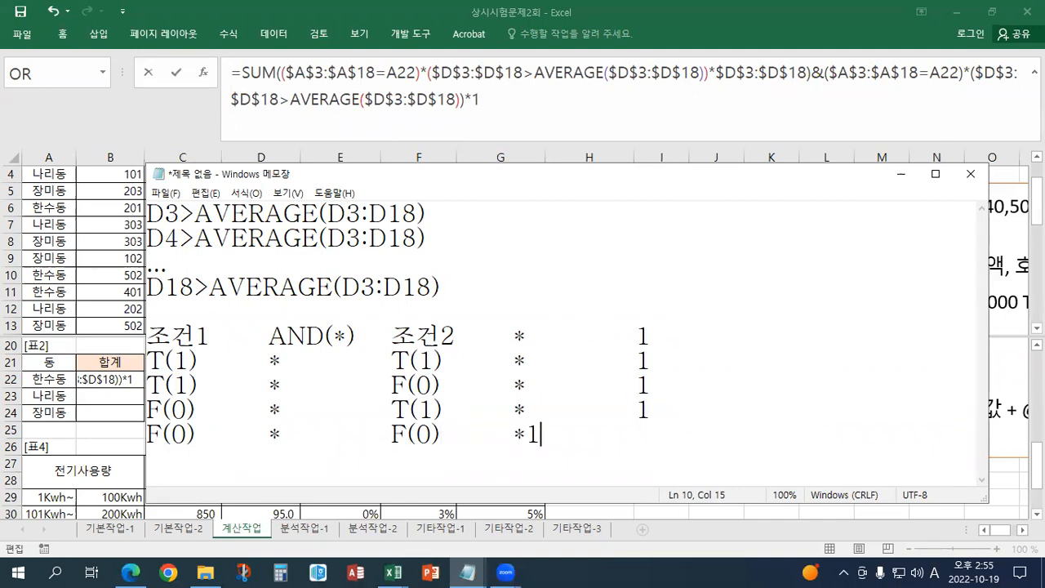
key(BackSpace)
text(1)
Return to Excel and widen the Name Box so the B22 formula wraps at &, and highlight the conditions after it.
click(823, 72)
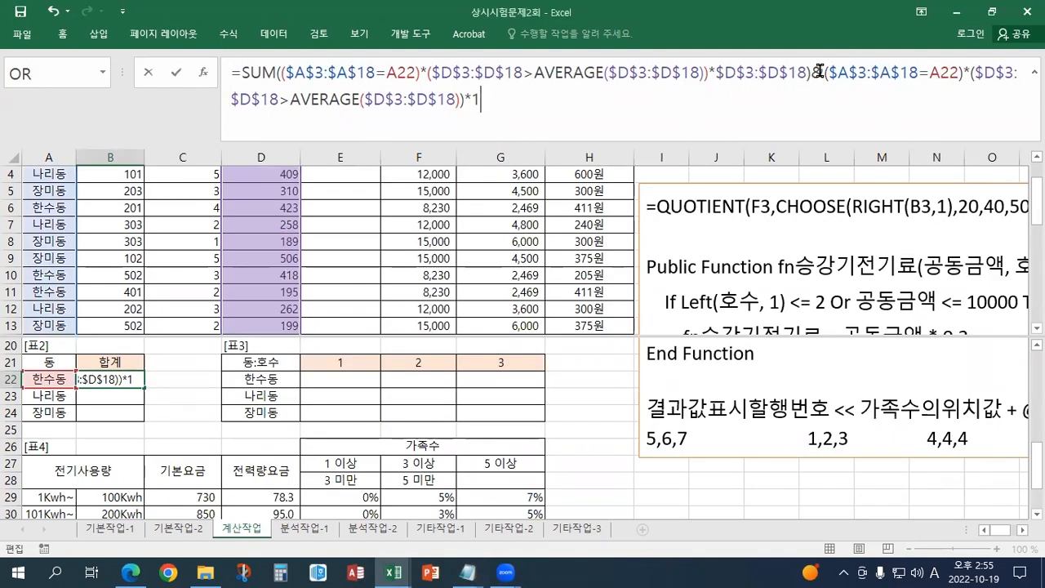
drag(124, 72, 321, 72)
drag(451, 100, 888, 99)
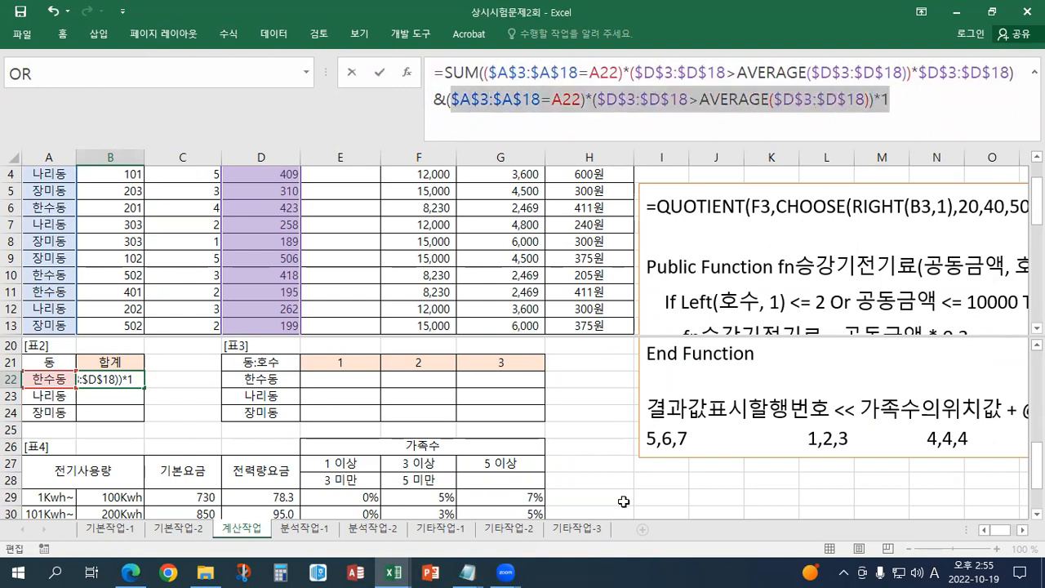
Bring back the truth table note, move it around to compare it with the formula, and return to B22's formula in Excel.
click(468, 572)
click(510, 524)
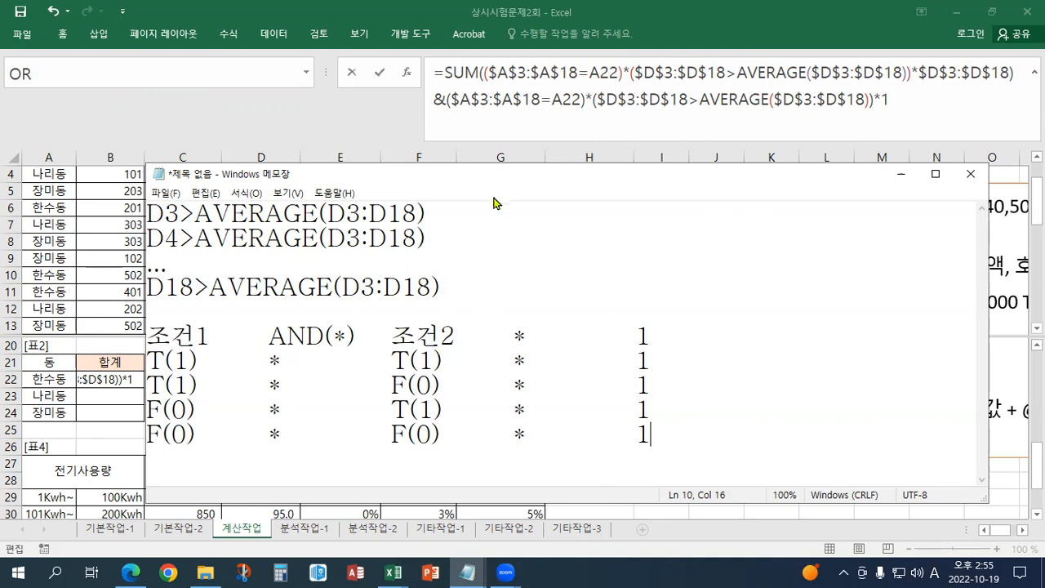
drag(478, 187, 1005, 192)
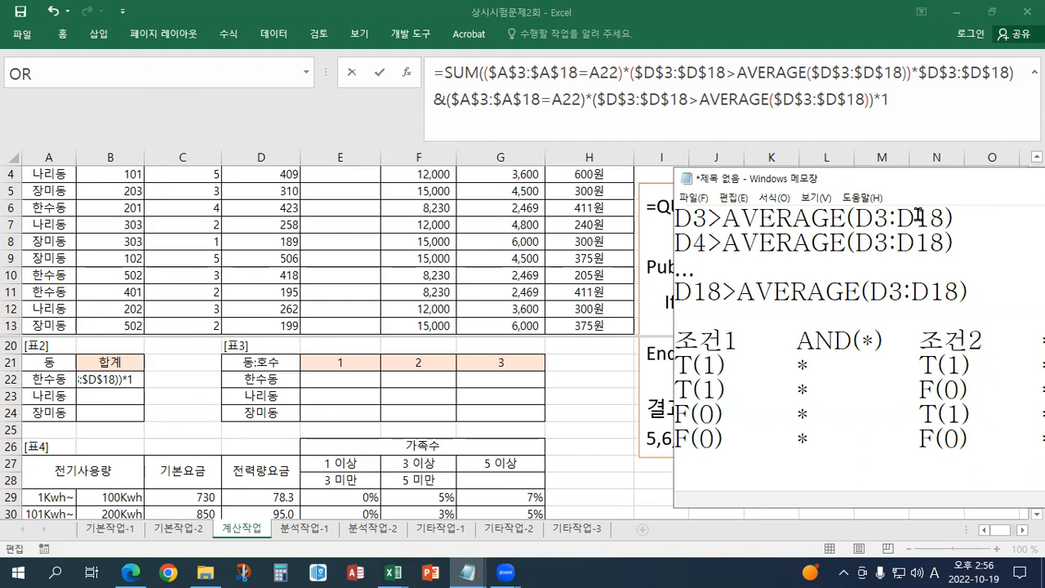
drag(914, 187, 539, 195)
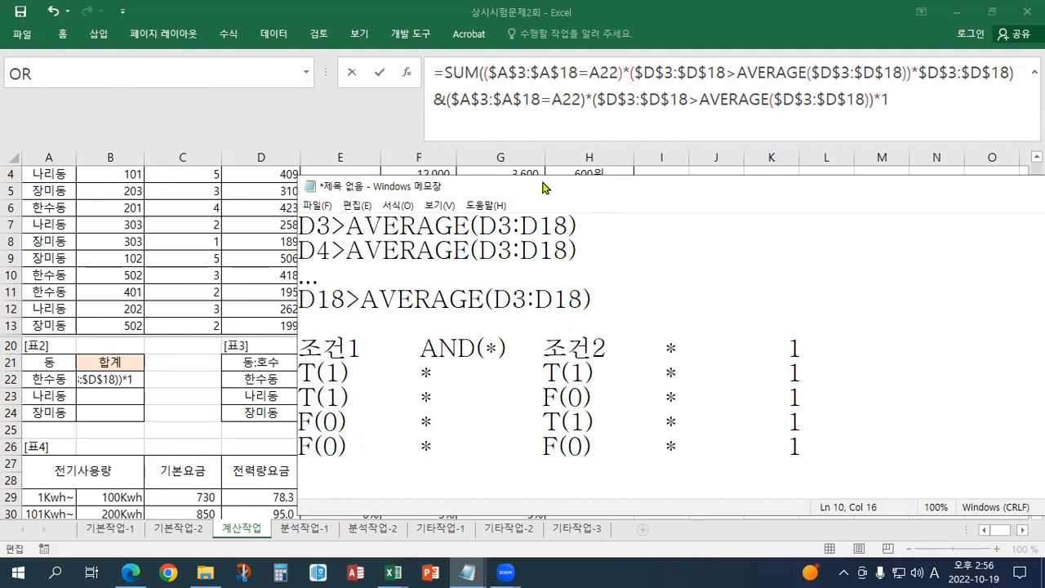
drag(547, 187, 829, 186)
click(903, 101)
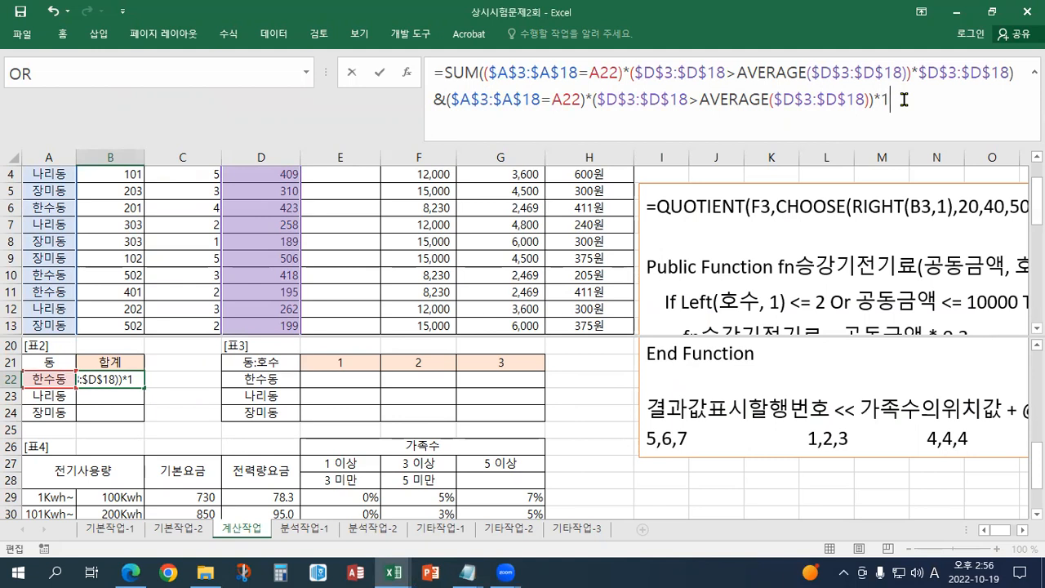
Wrap the conditions multiplied by 1 after & in SUM( ) and enter B22 as an array formula.
drag(448, 98, 890, 99)
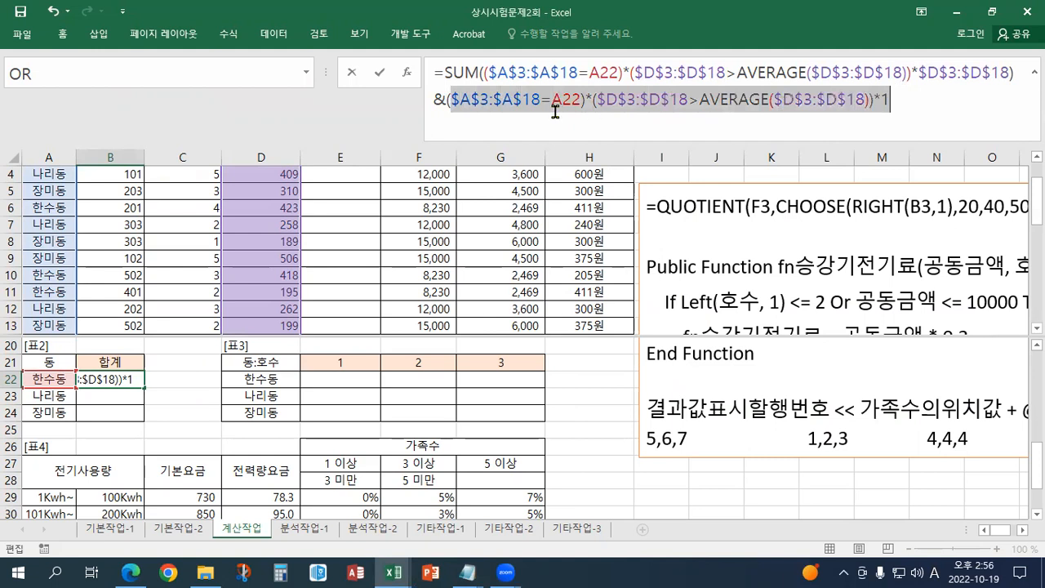
click(447, 101)
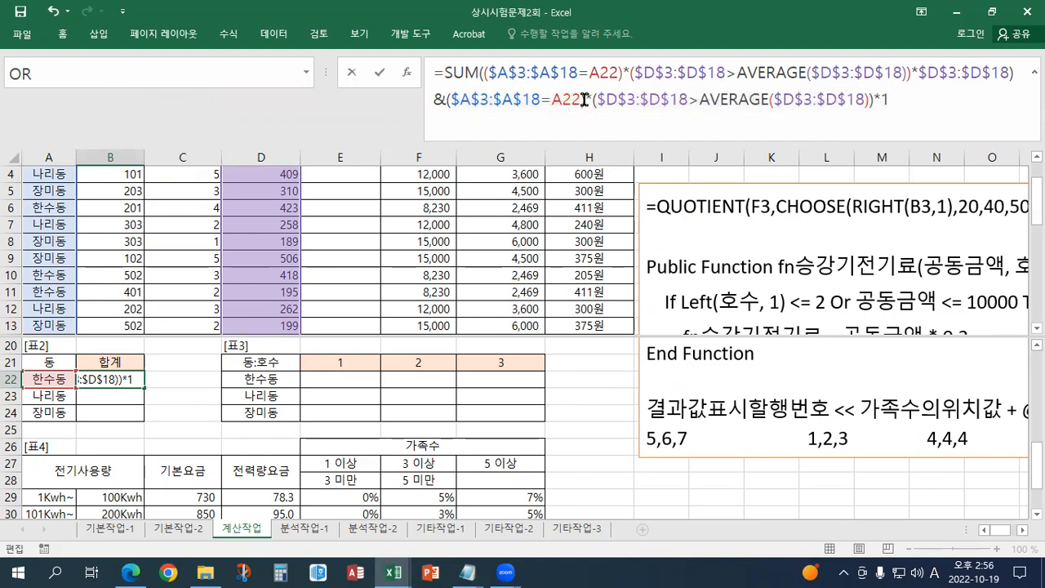
text(SUM()
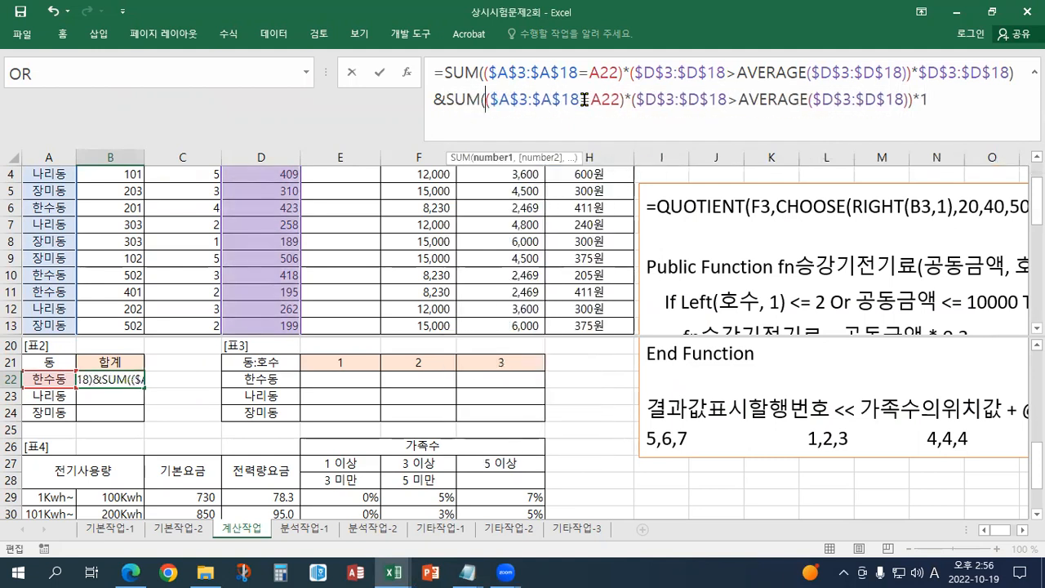
text())
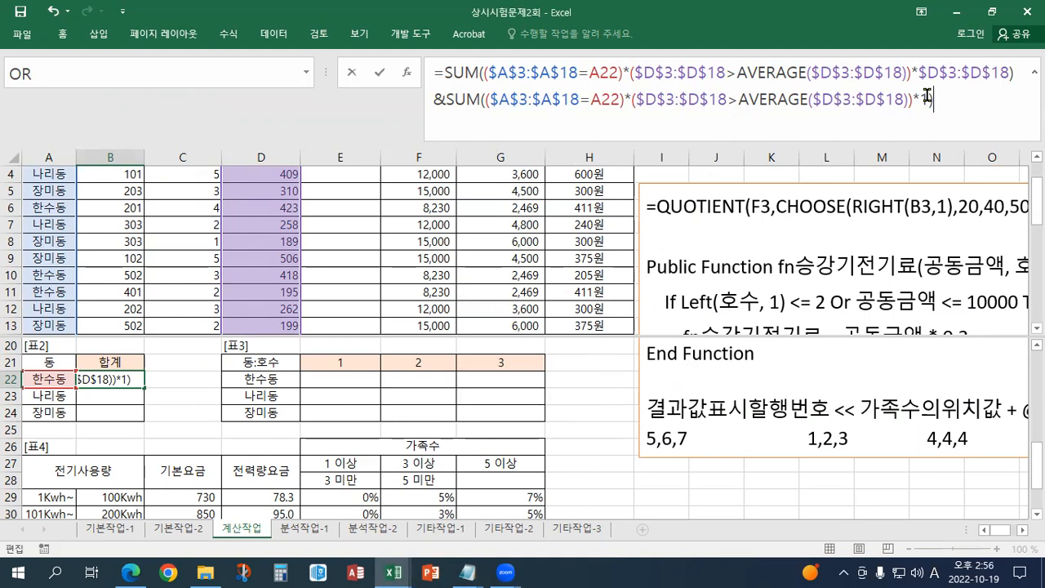
key(ctrl+shift+Return)
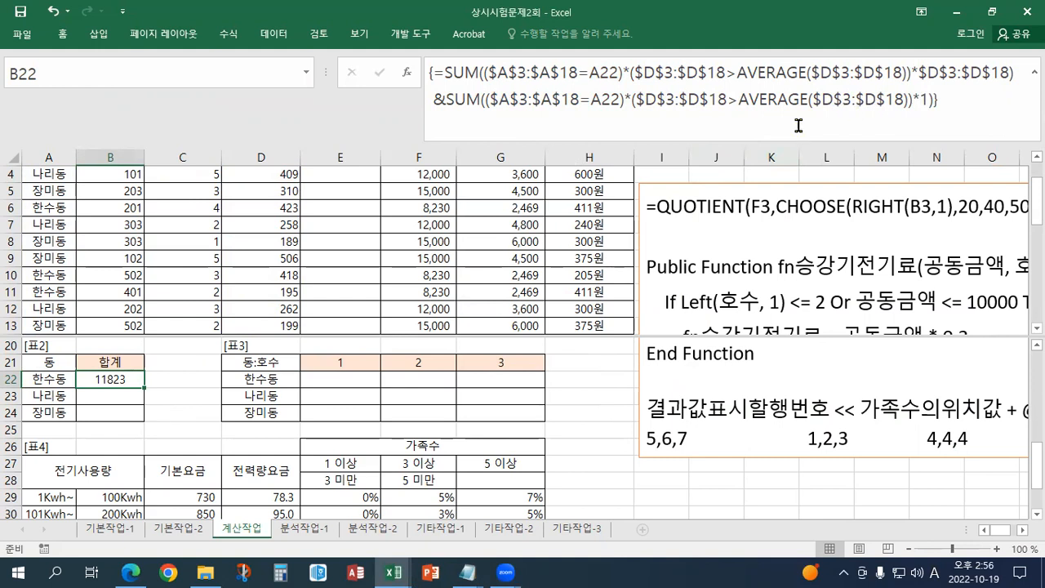
Wrap B22's formula in CONCATENATE( and replace the & between the two SUM expressions with a comma.
click(455, 100)
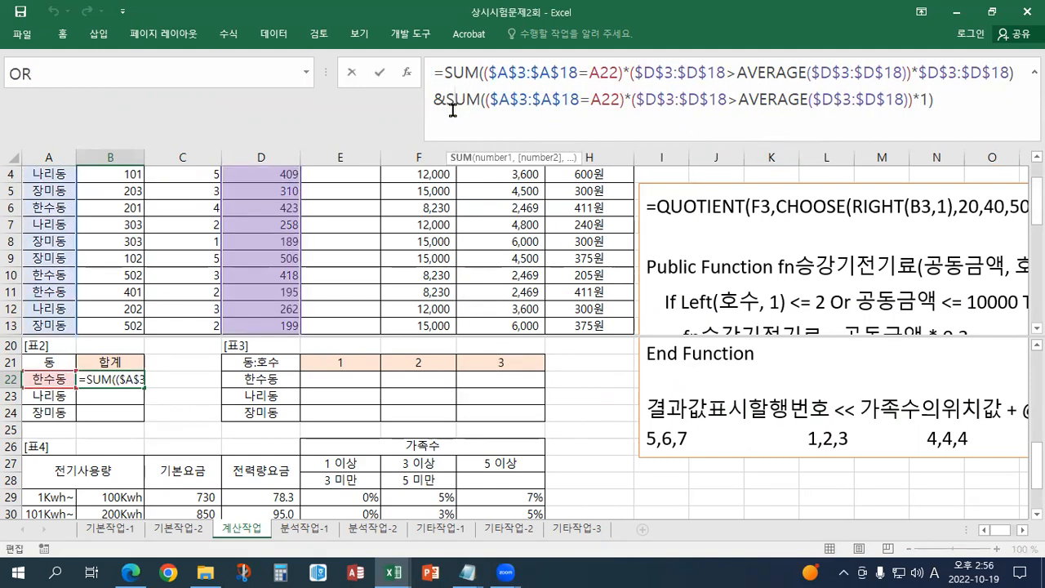
key(ctrl+shift+Return)
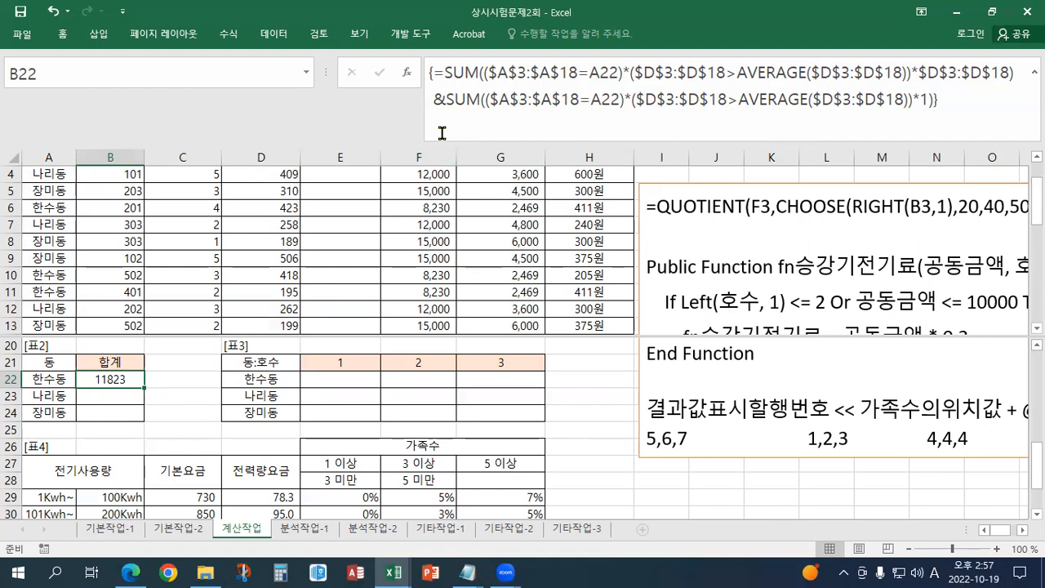
click(452, 73)
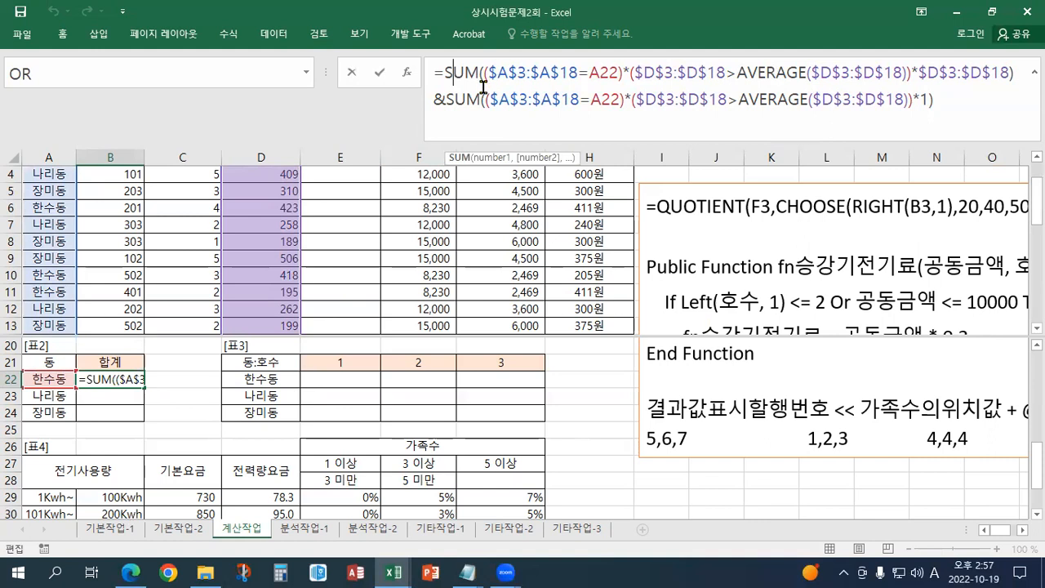
click(443, 73)
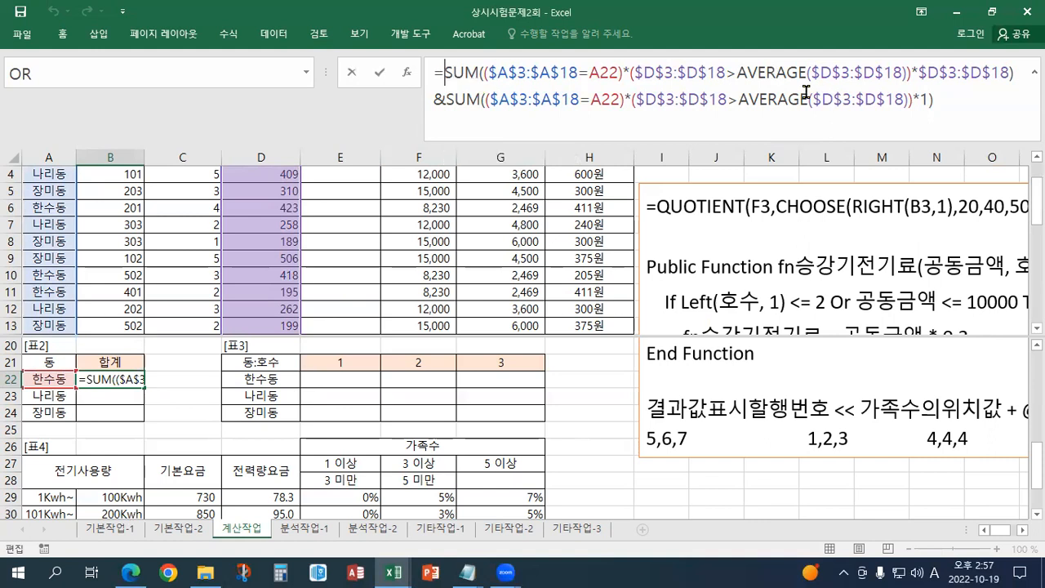
text(CONC)
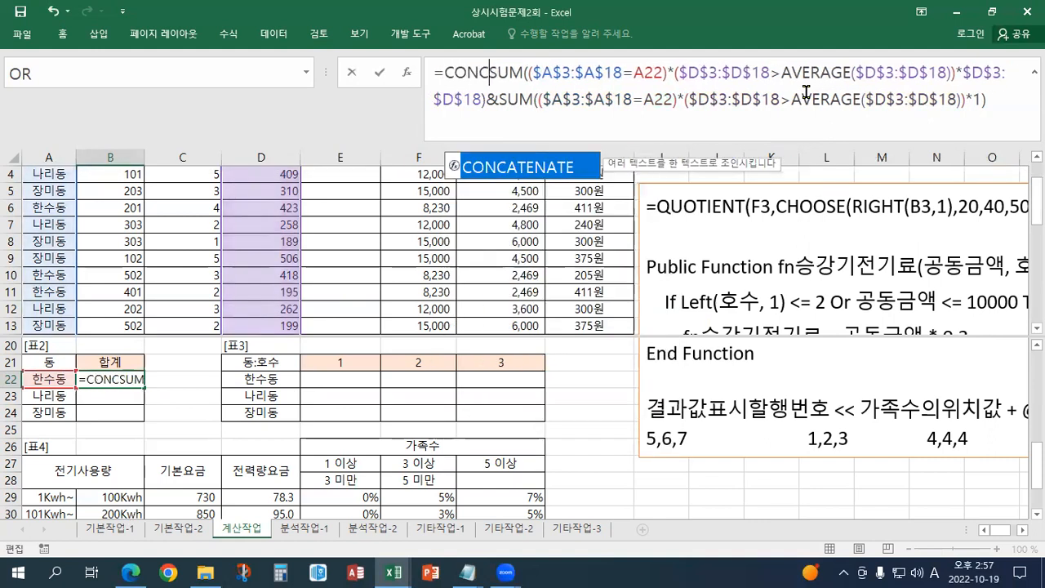
text(ATENATE()
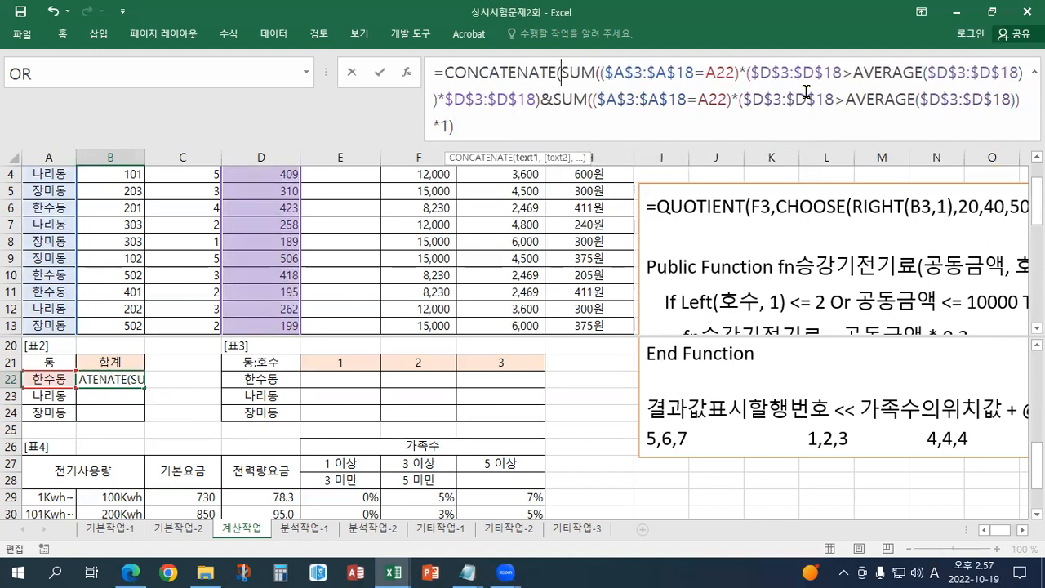
drag(327, 73, 188, 75)
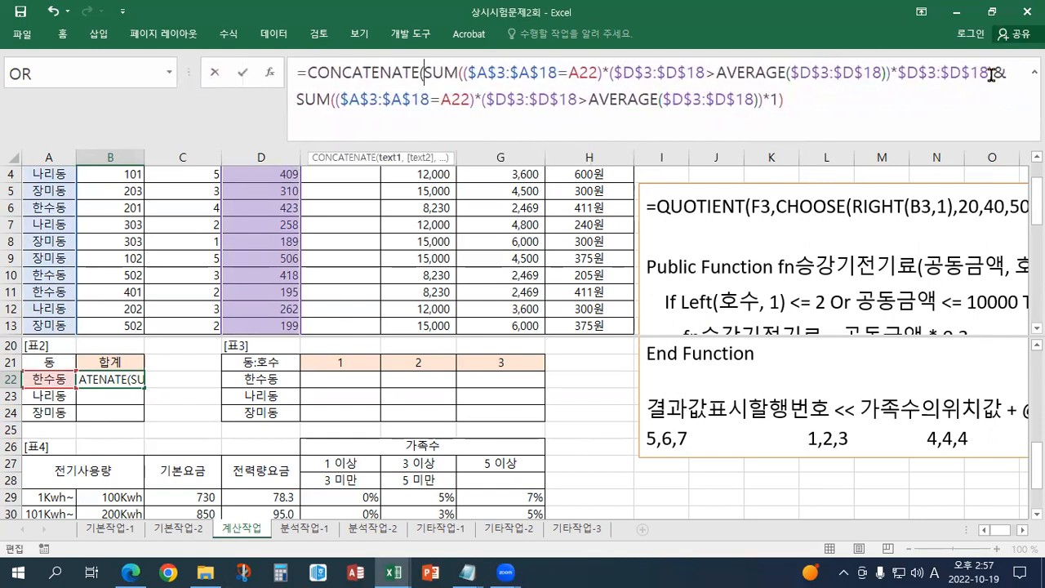
key(BackSpace)
text(),)
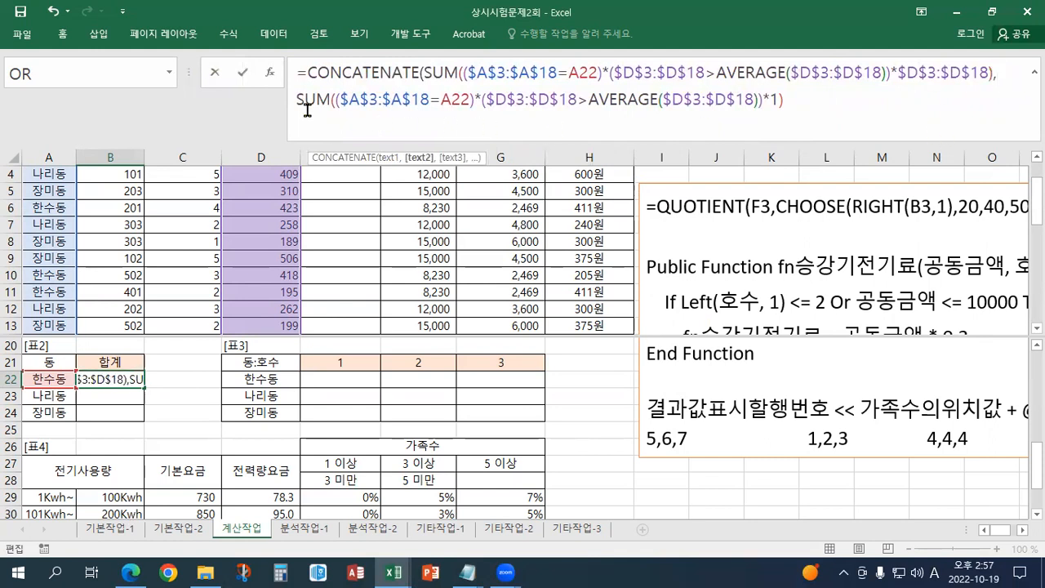
Insert "(" as a separate text argument before the second SUM in B22's CONCATENATE formula.
drag(297, 101, 343, 102)
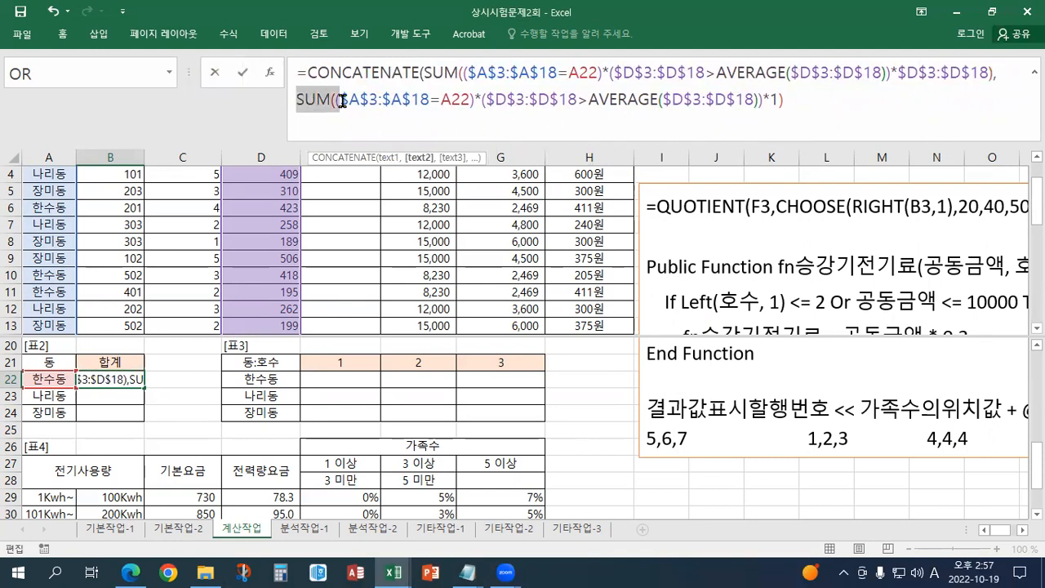
click(296, 100)
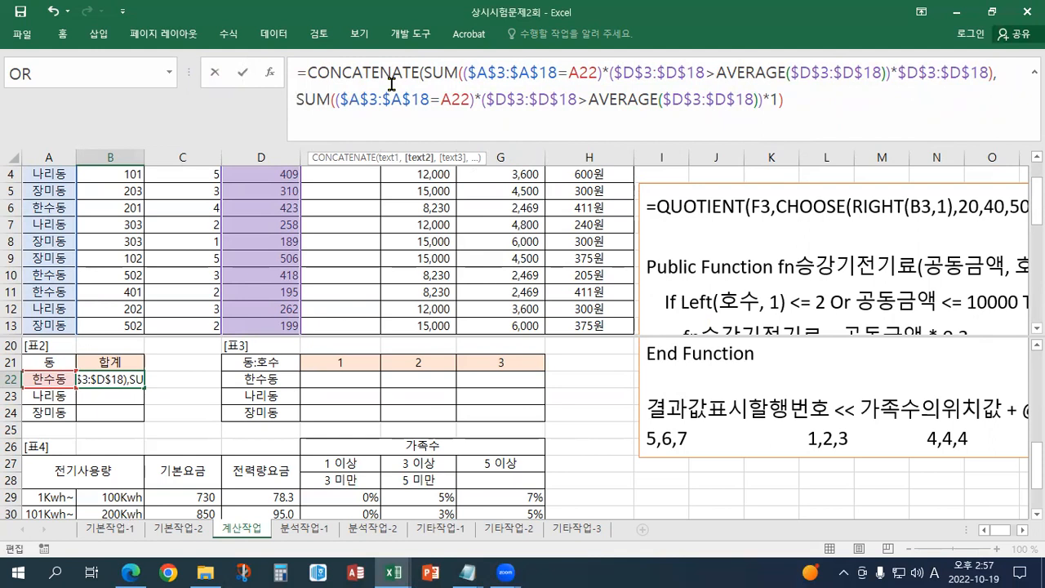
text(")
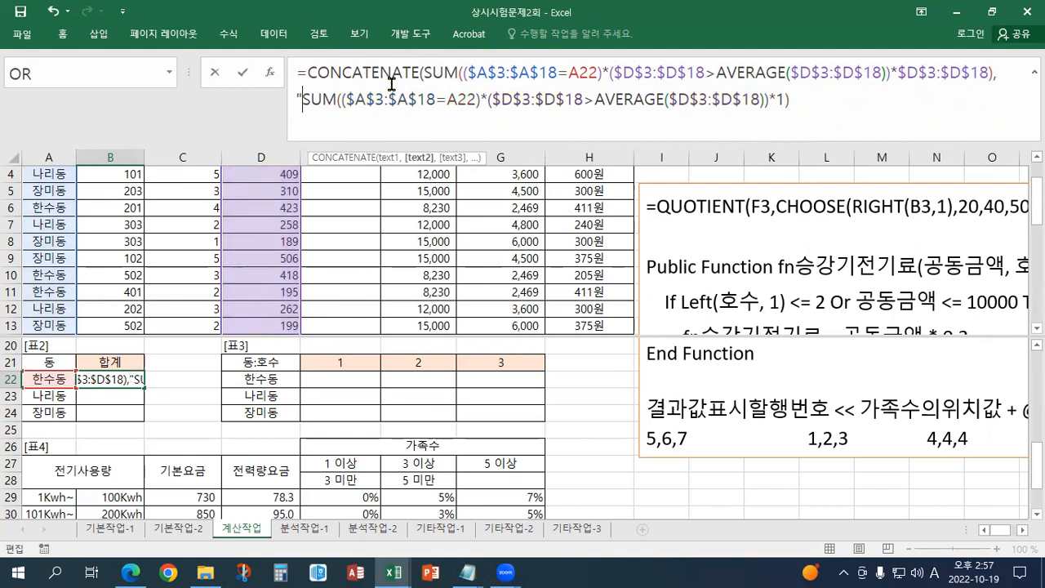
text(("&)
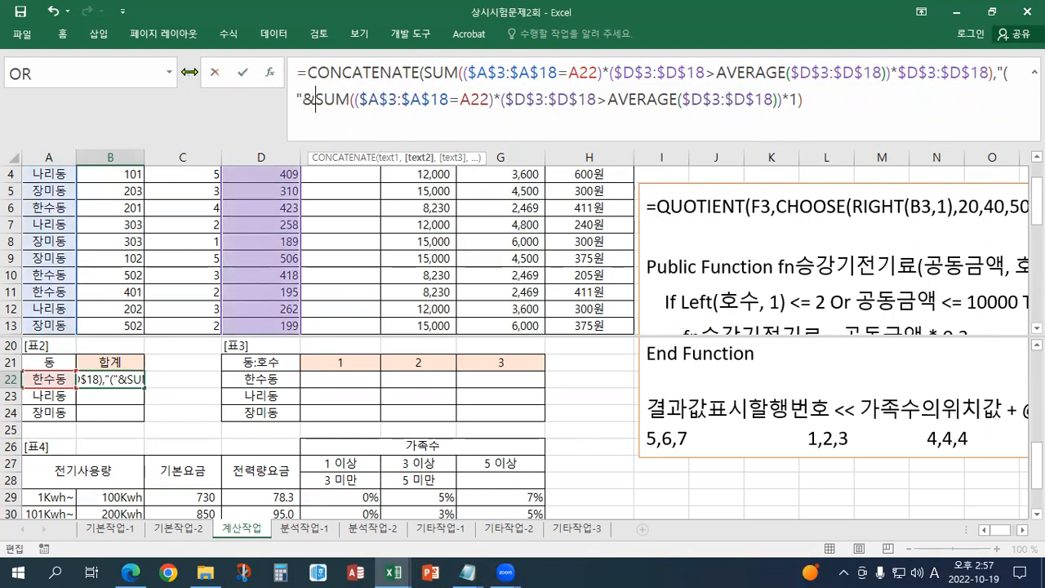
drag(190, 73, 209, 73)
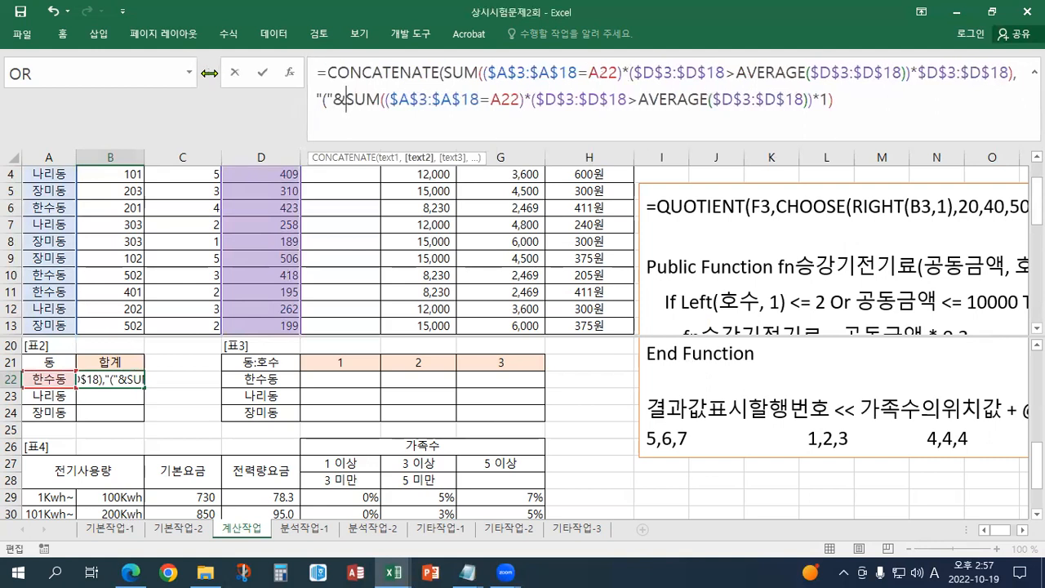
key(BackSpace)
text(,)
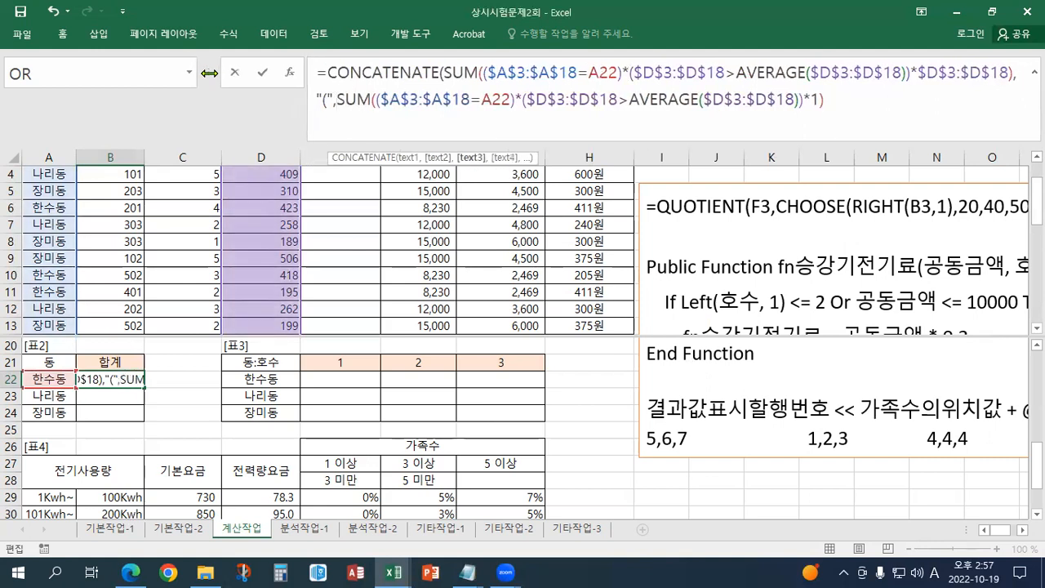
Add "세대)" as the last CONCATENATE argument, close the function and enter B22 as an array formula.
drag(342, 98, 830, 98)
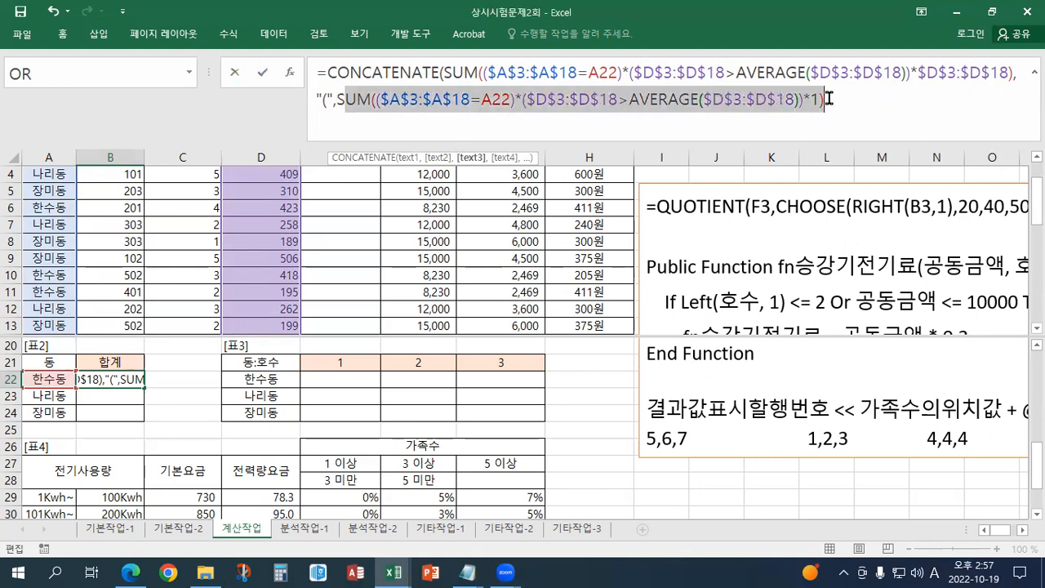
click(849, 100)
text(,"TP)
key(BackSpace)
key(BackSpace)
text(세대"))
key(BackSpace)
key(BackSpace)
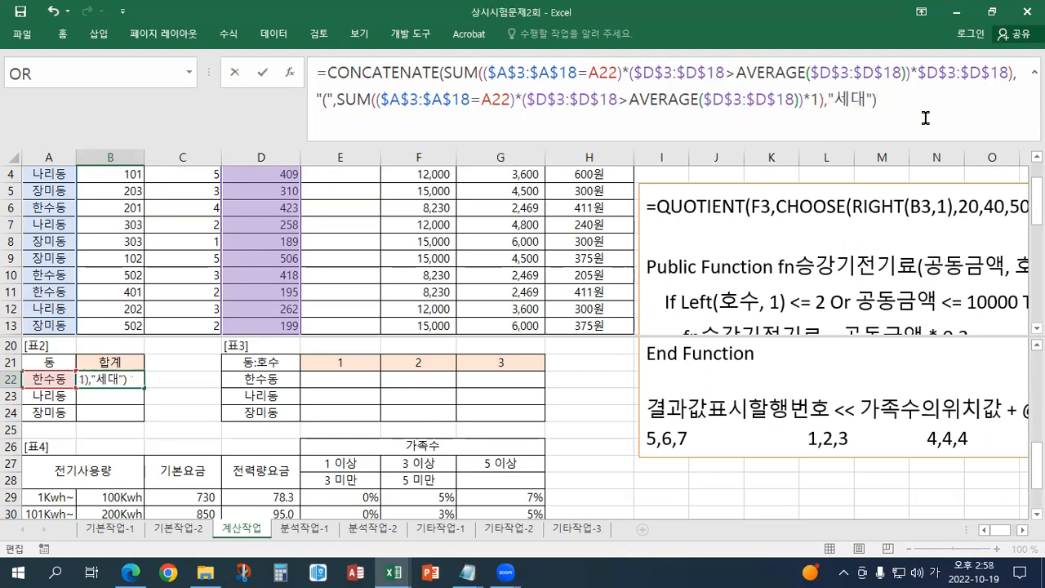
text(),"세대")
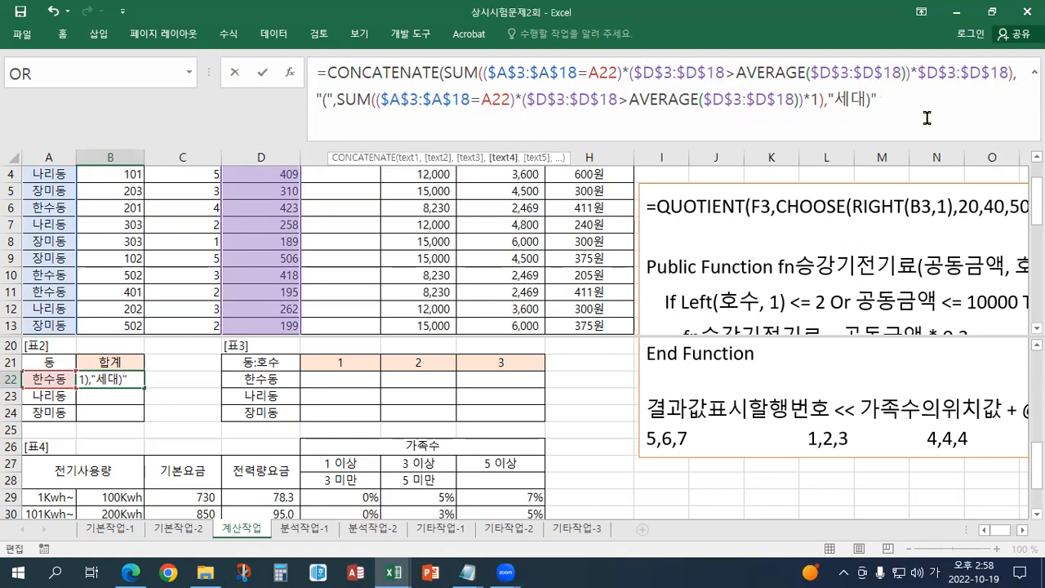
text())
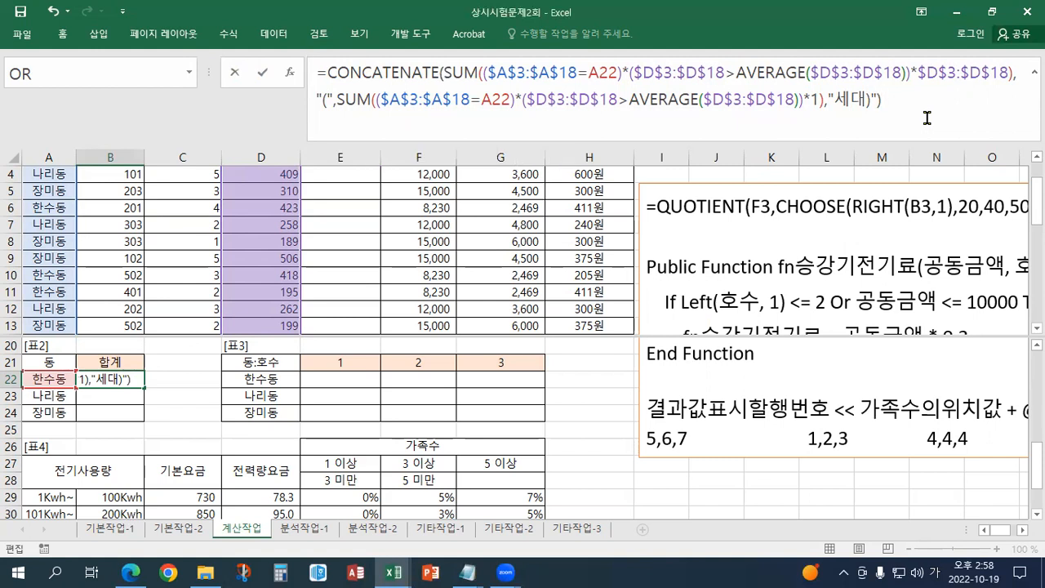
key(ctrl+shift+Return)
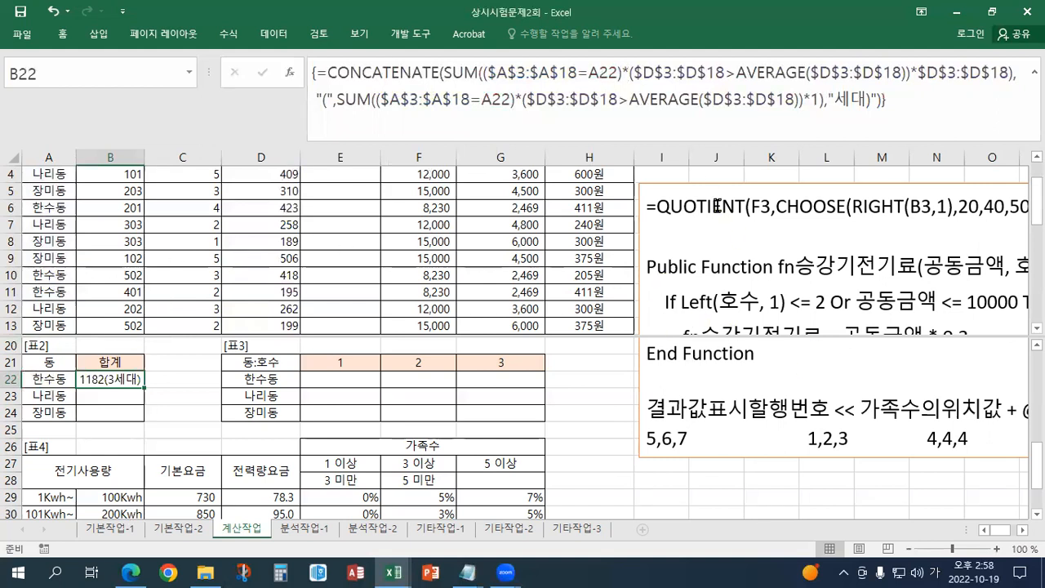
Move the notes text box over columns C to H beside 표2, and fill B22's formula down to B24.
drag(707, 183, 192, 189)
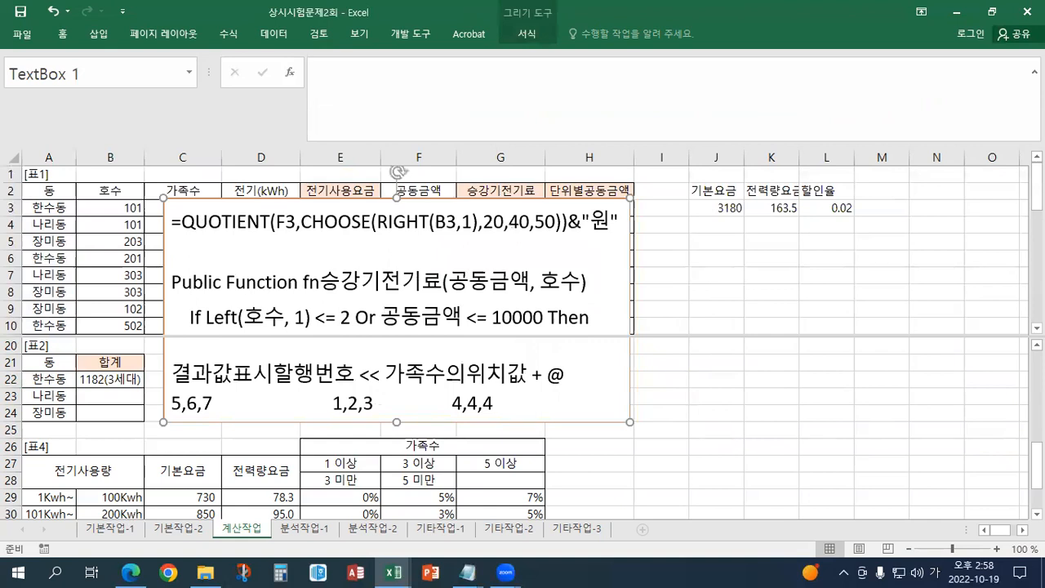
click(111, 377)
drag(145, 388, 146, 420)
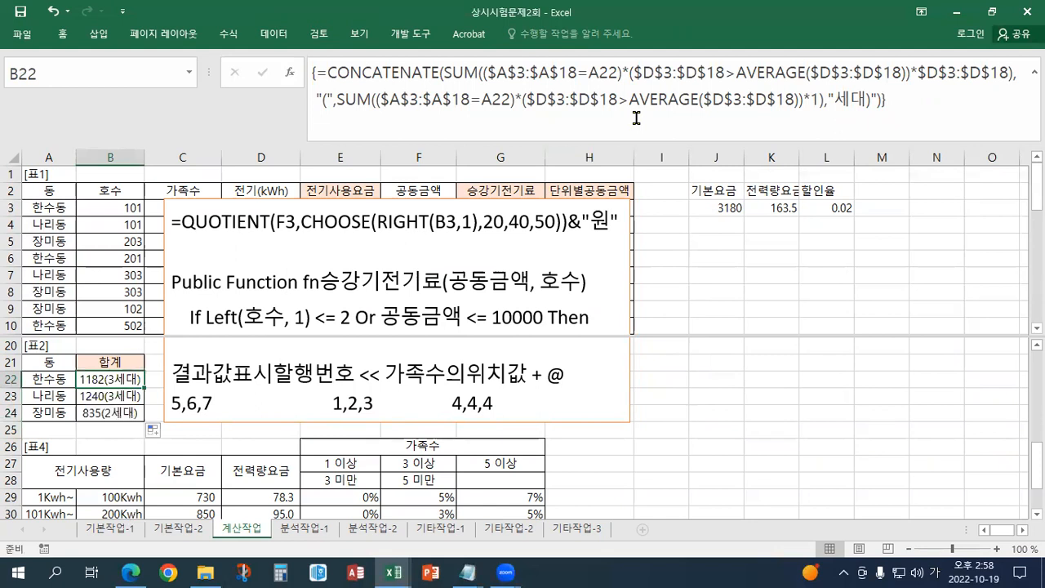
Copy B22's whole formula and paste it on a new line above the QUOTIENT formula in the notes text box.
drag(939, 103, 255, 76)
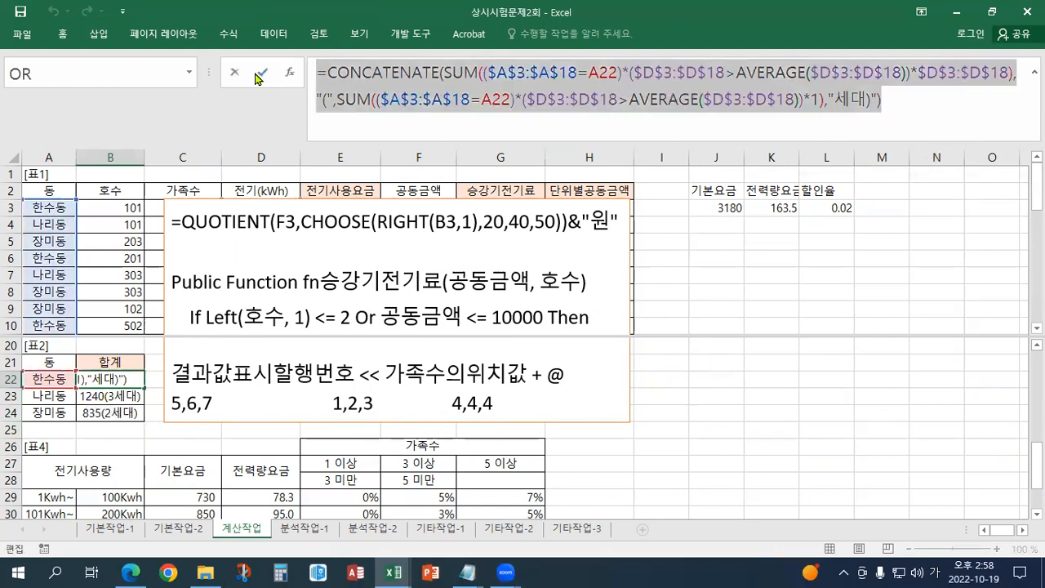
click(206, 241)
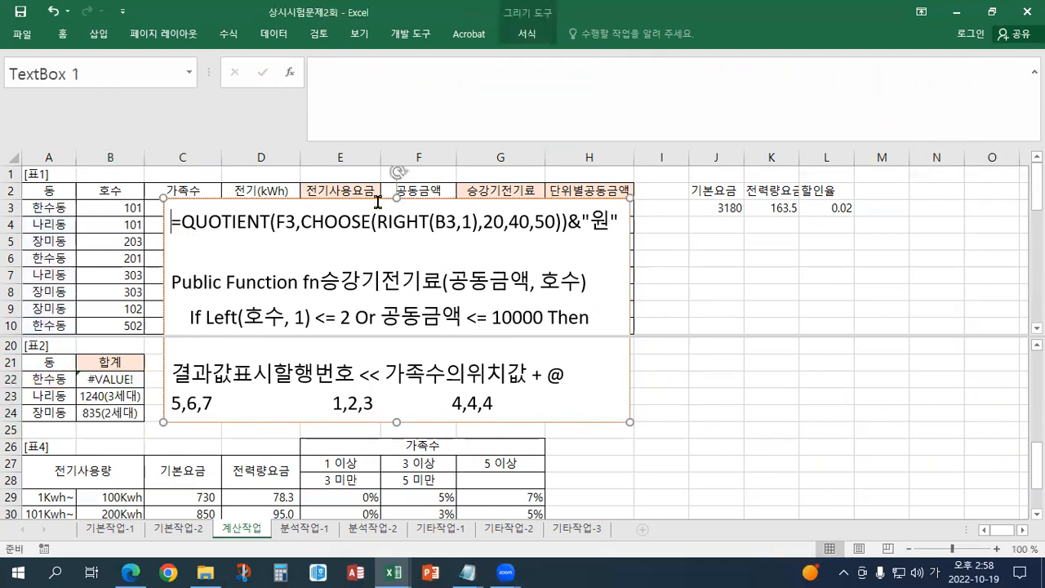
key(Return)
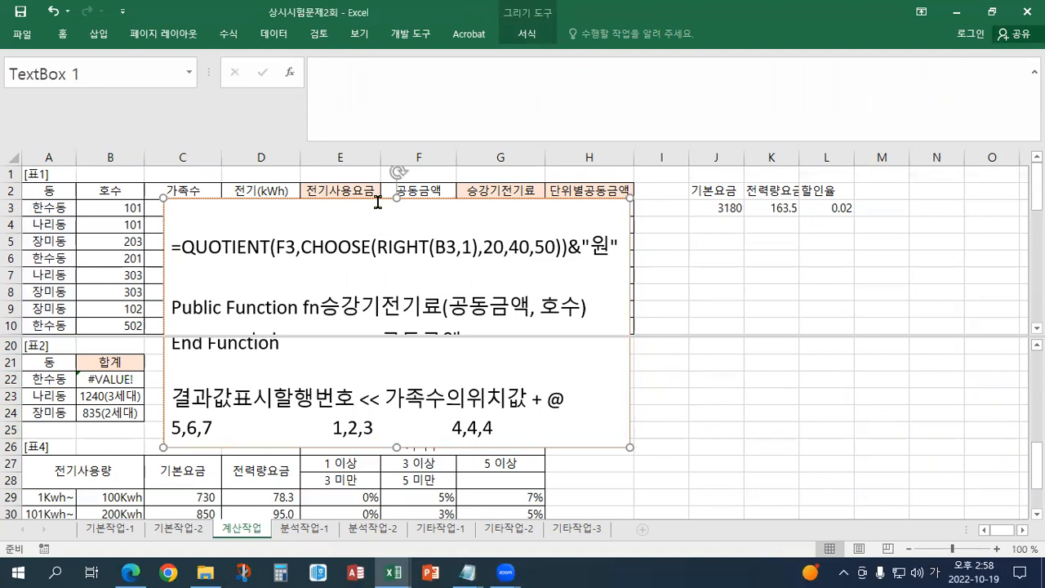
click(299, 208)
key(ctrl+v)
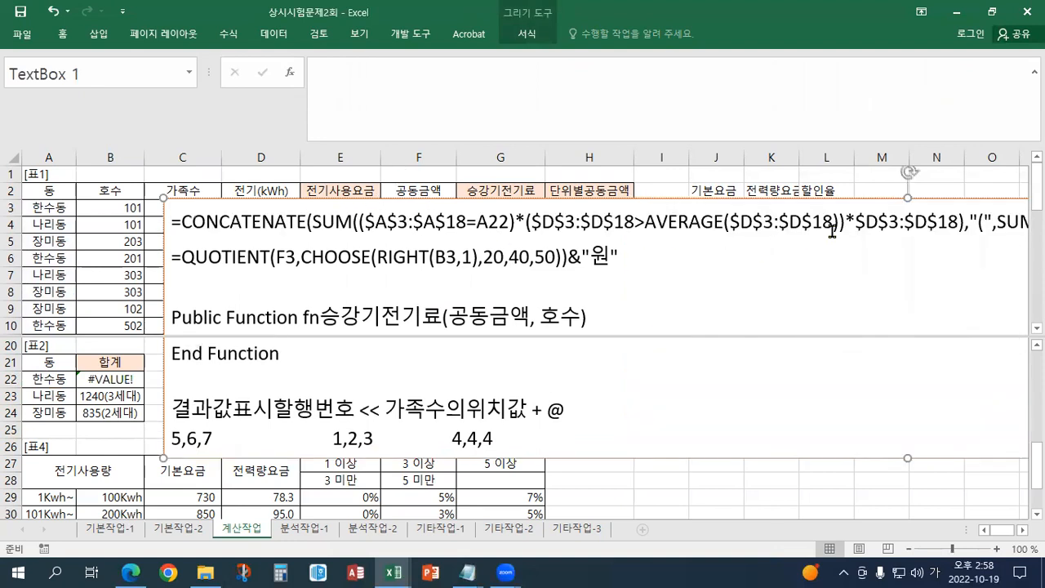
Break the pasted CONCATENATE formula before "(" onto a second line, and add a blank line after the formula.
click(984, 220)
key(Return)
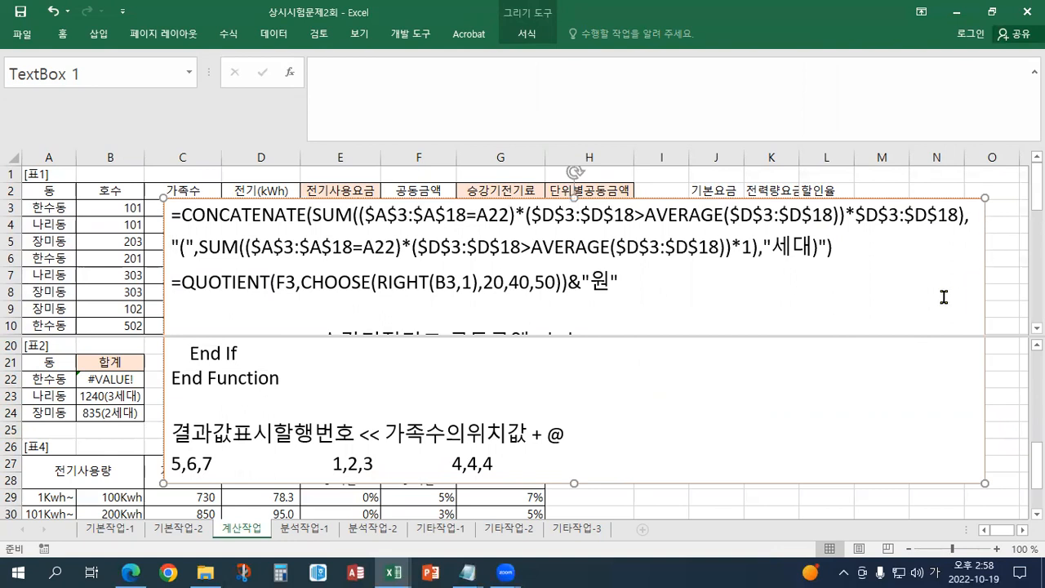
click(875, 245)
key(Return)
Move the notes text box toward column A, enlarge the CONCATENATE formula's font by one size, and highlight its AVERAGE condition.
drag(632, 200, 519, 200)
drag(744, 256, 122, 211)
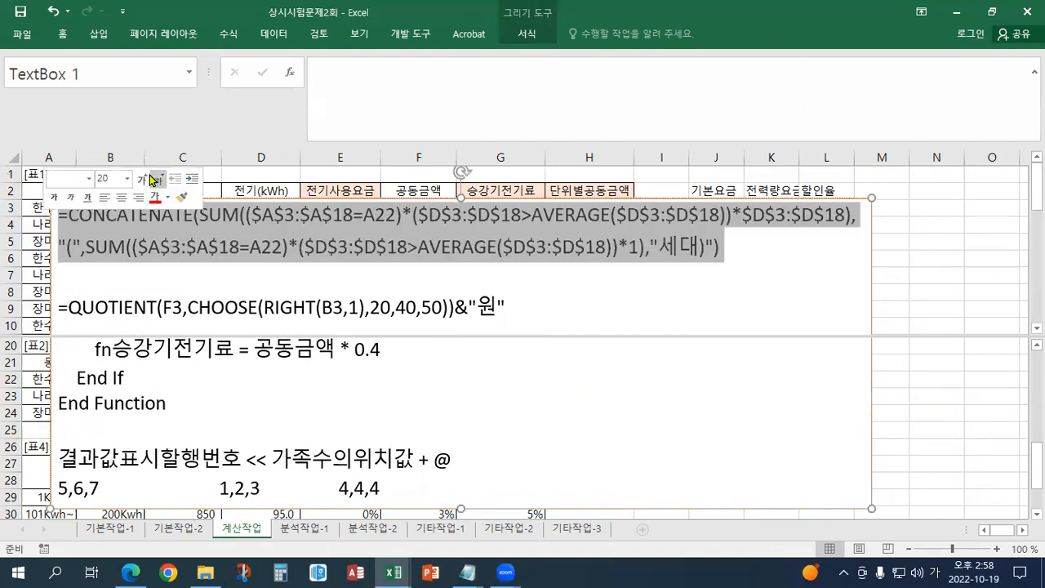
click(142, 179)
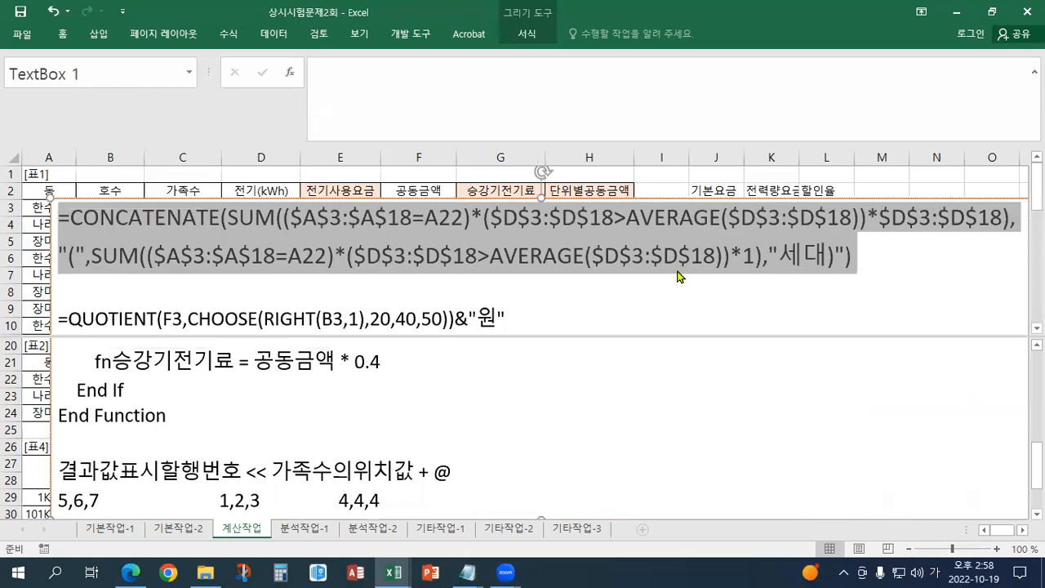
click(605, 290)
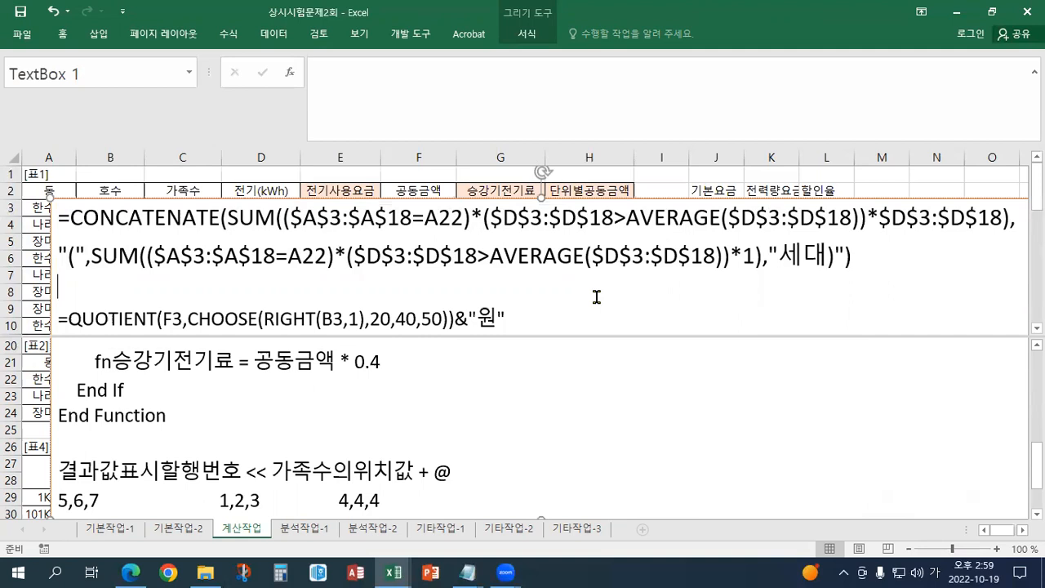
drag(554, 217, 837, 222)
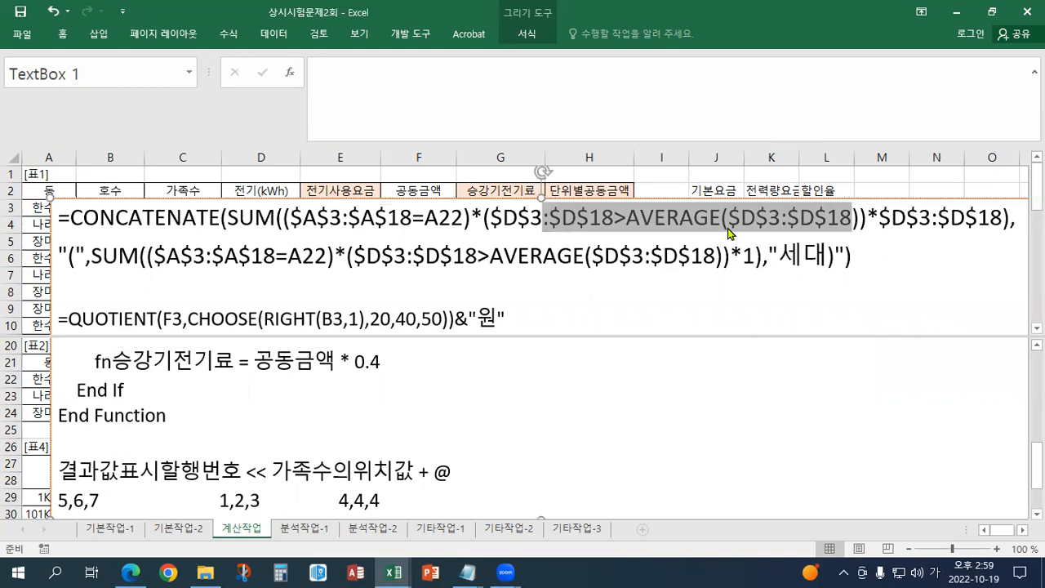
click(715, 253)
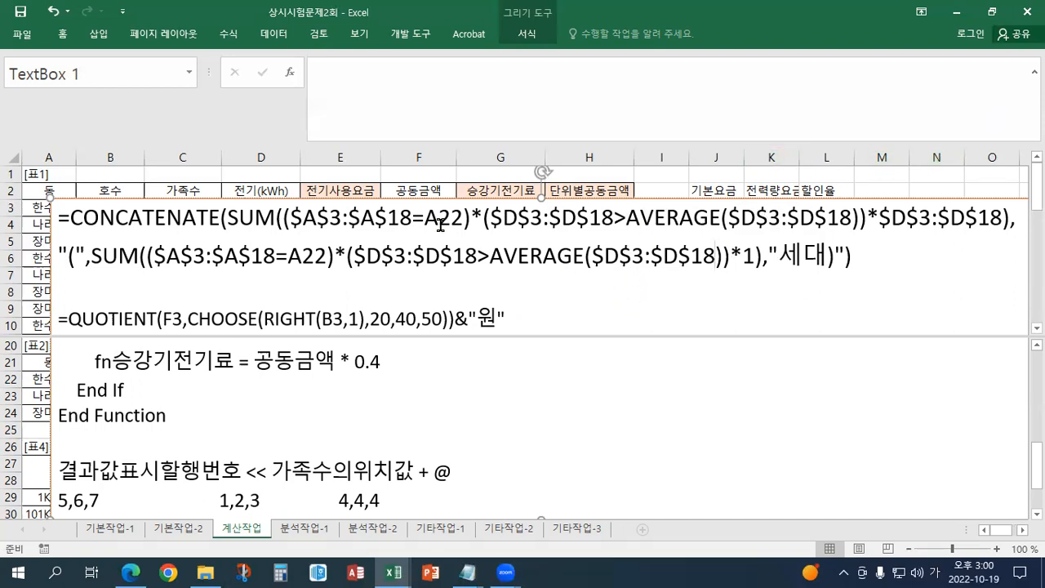
Move the notes text box below 표3, mark the empty range E22:G24, and select cell E22.
drag(292, 335, 324, 435)
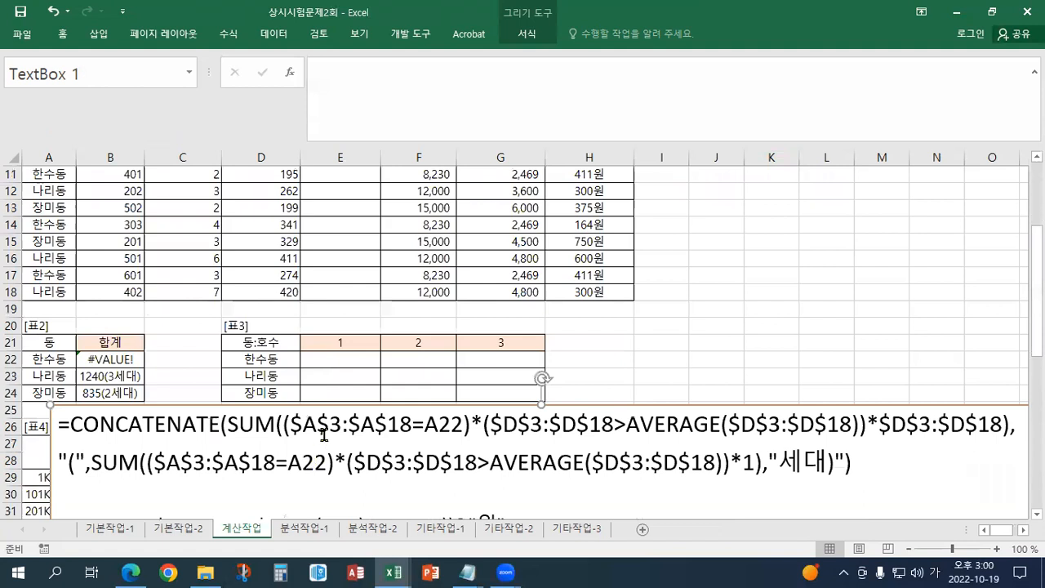
scroll(324, 436, down, 2)
click(351, 261)
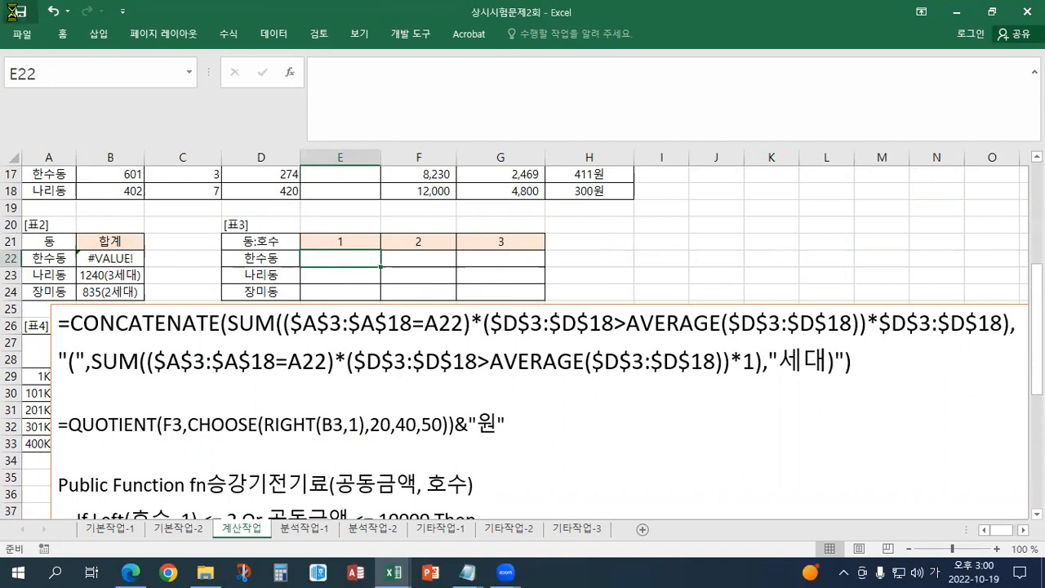
drag(352, 259, 478, 287)
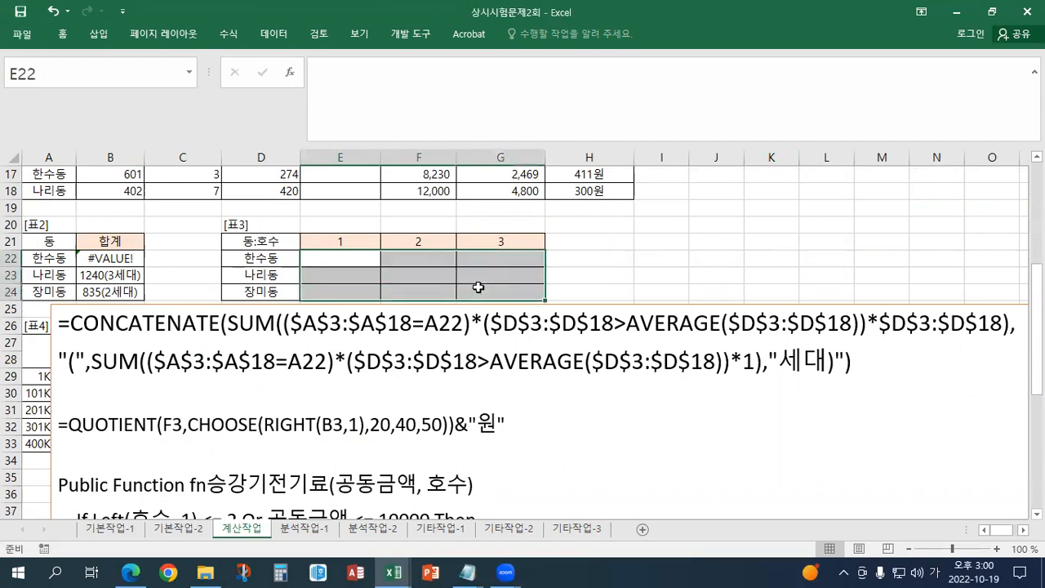
click(336, 261)
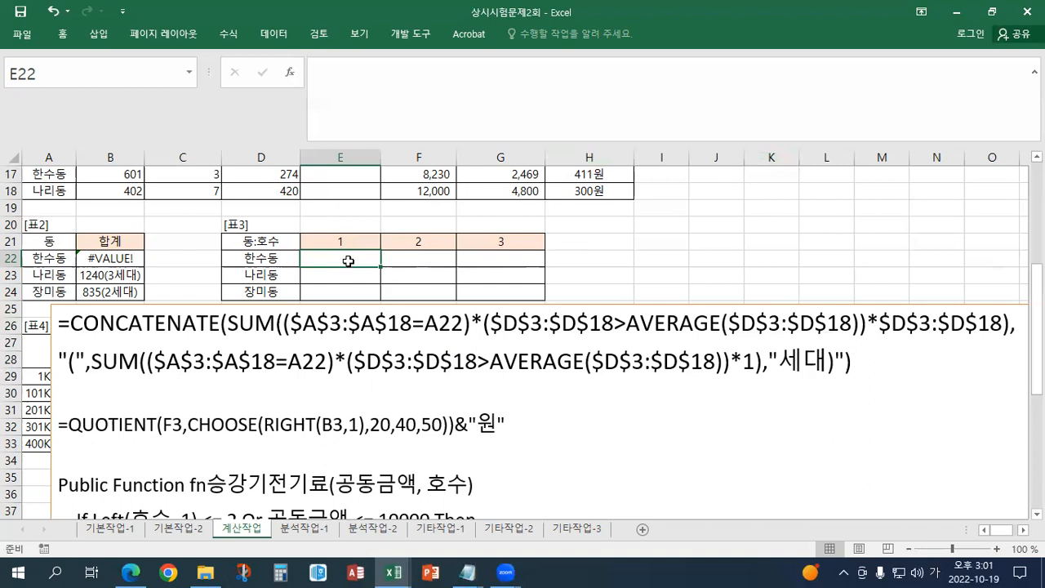
Split the worksheet window above row 20 and bring 표1's first rows into the upper pane.
scroll(348, 260, up, 2)
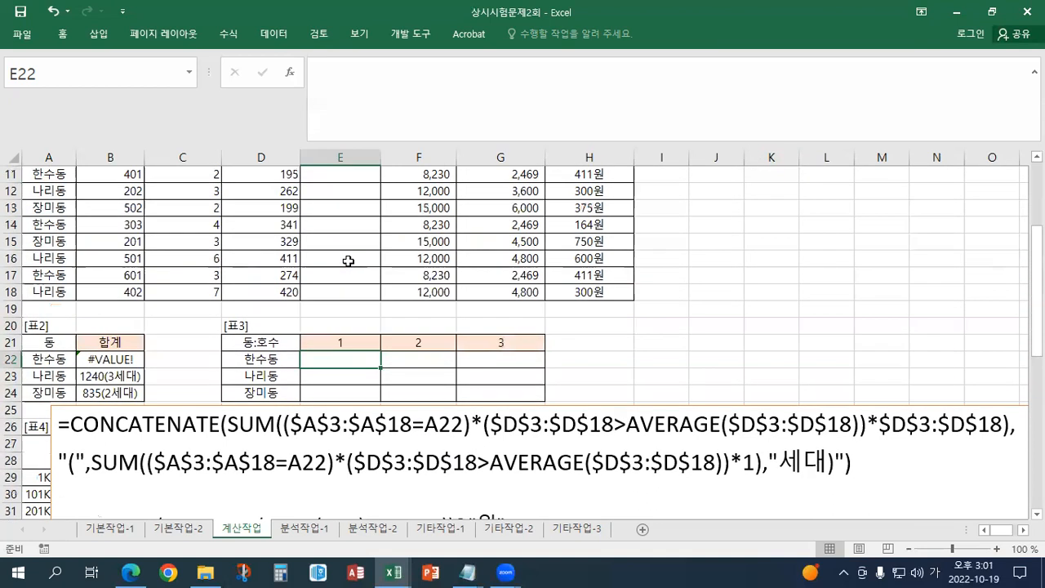
click(11, 326)
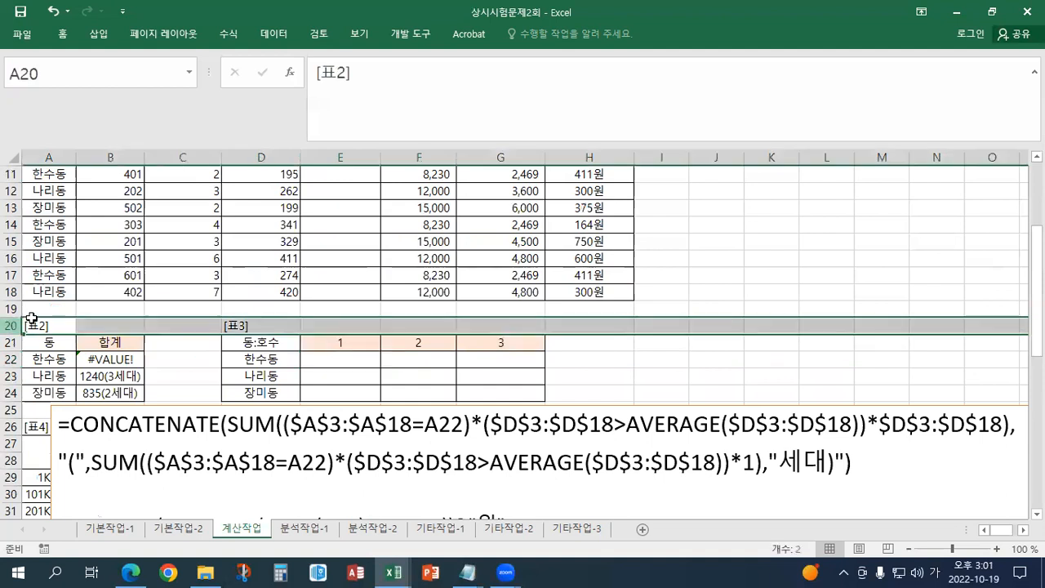
click(359, 34)
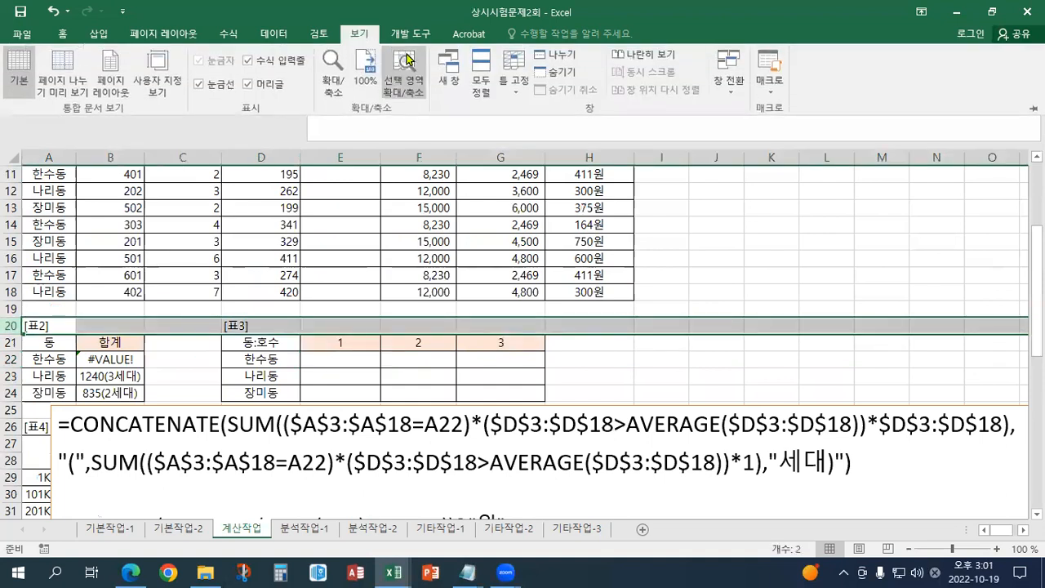
click(553, 66)
click(344, 360)
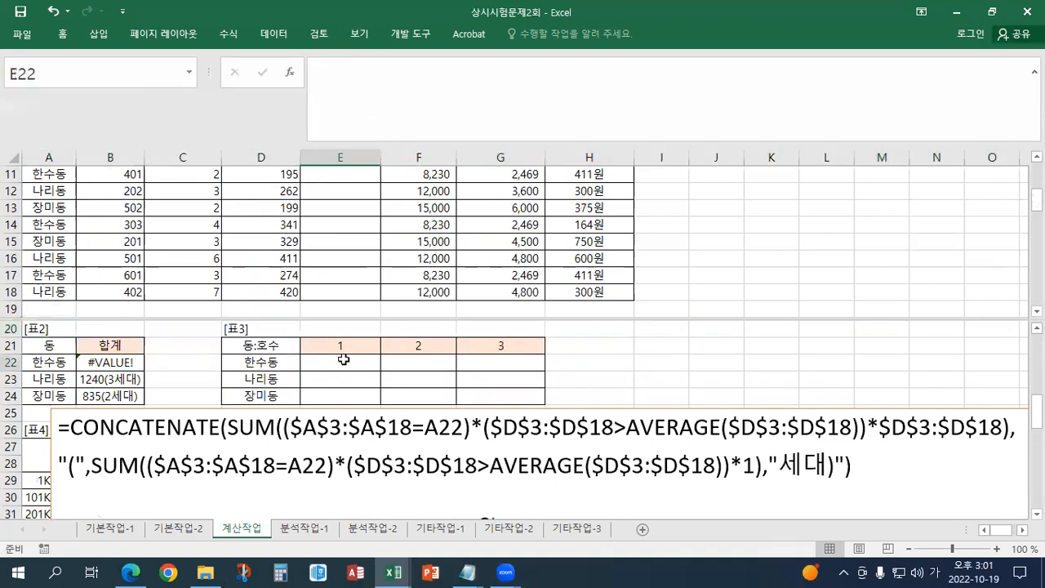
click(344, 275)
scroll(344, 275, up, 4)
click(329, 365)
click(395, 367)
click(355, 365)
click(426, 370)
click(596, 357)
click(578, 258)
click(587, 362)
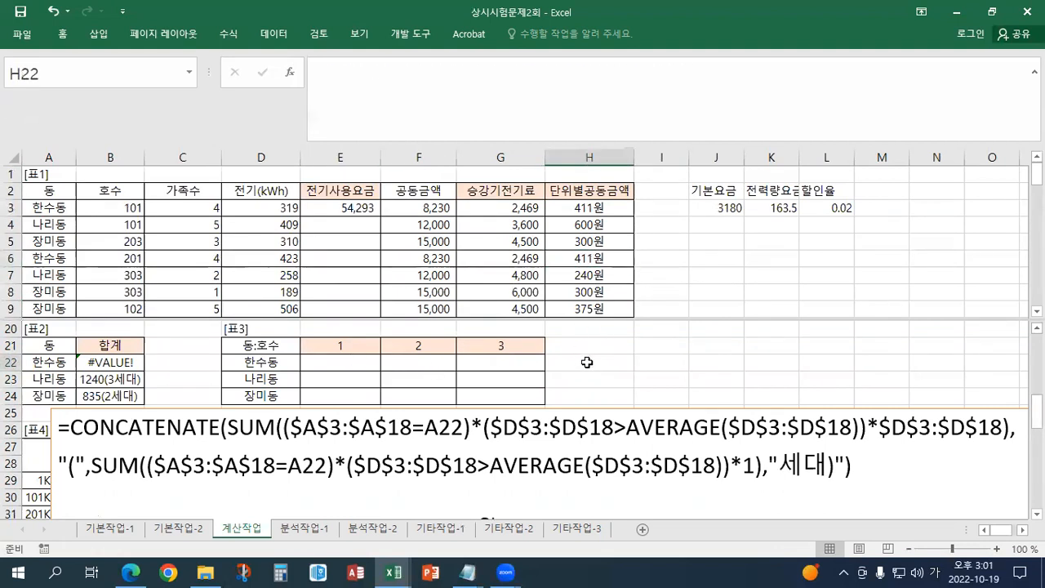
Move the notes text box about two rows further below 표3 and select cell E22.
click(950, 412)
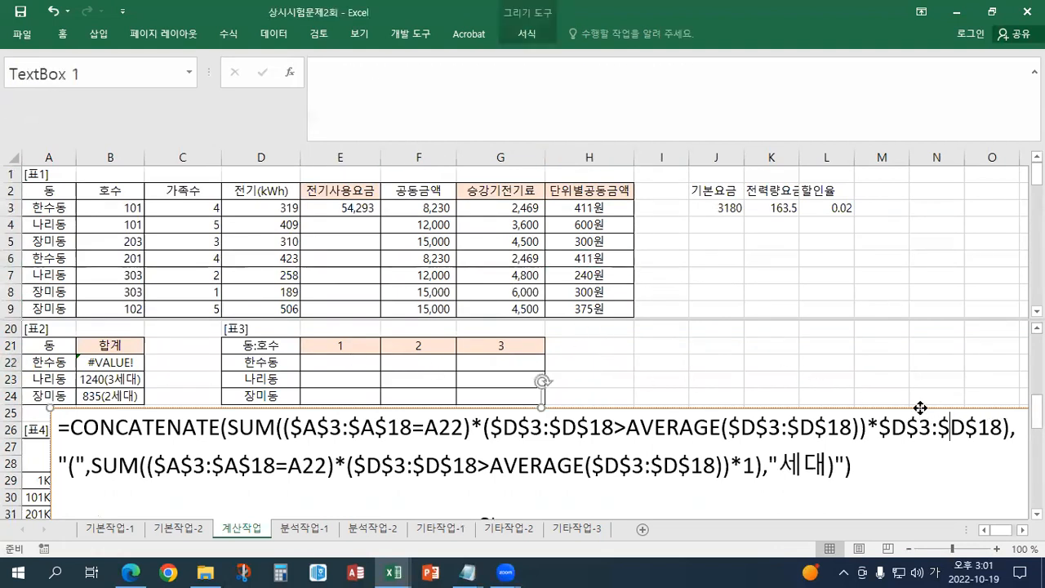
drag(920, 407, 922, 443)
click(827, 395)
click(654, 396)
click(350, 359)
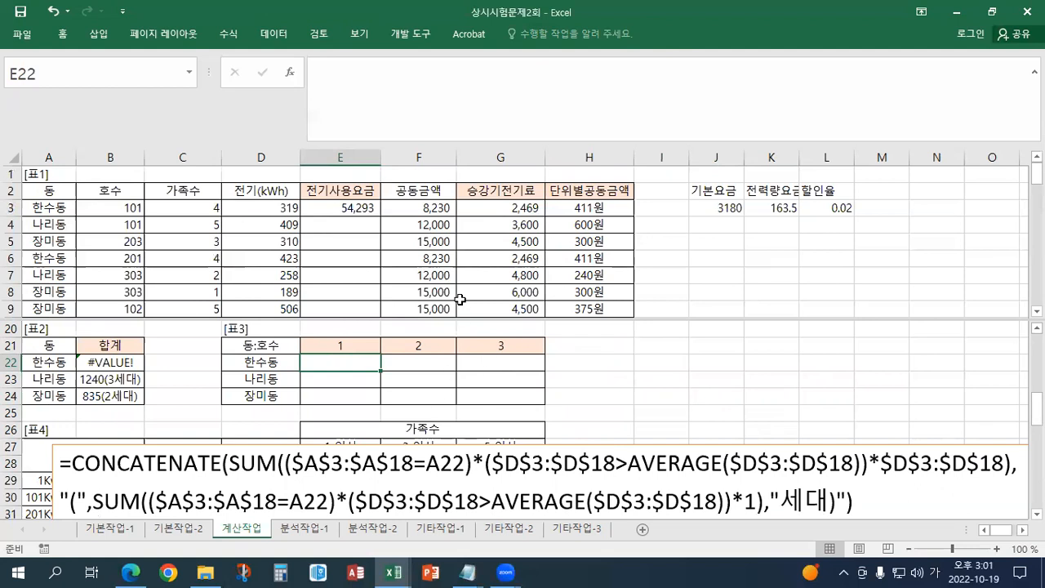
Start E22's formula with an opening parenthesis and 표1's 동 range as the absolute reference $A$3:$A$18.
click(341, 87)
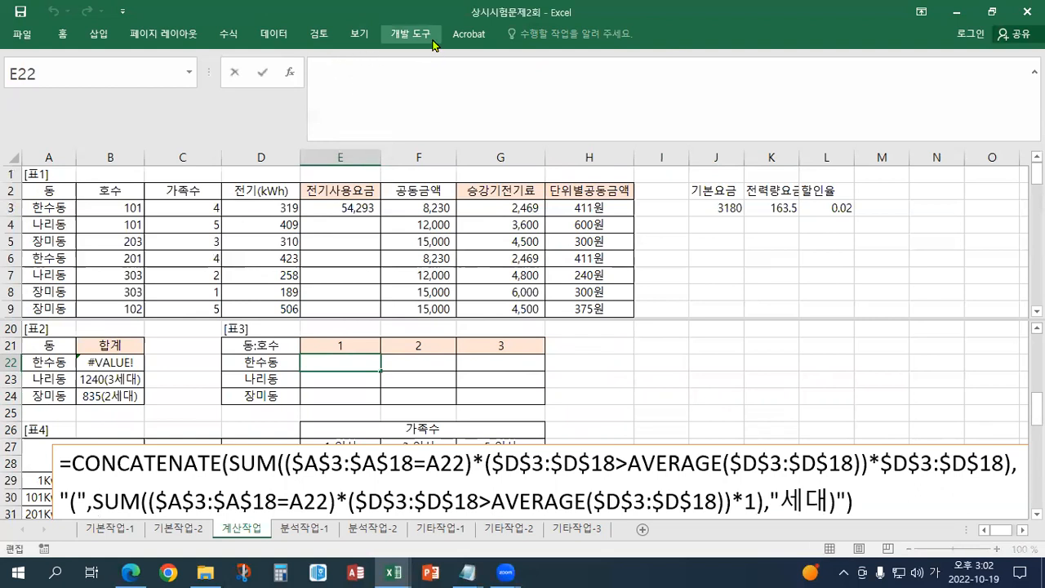
text(=)
text(()
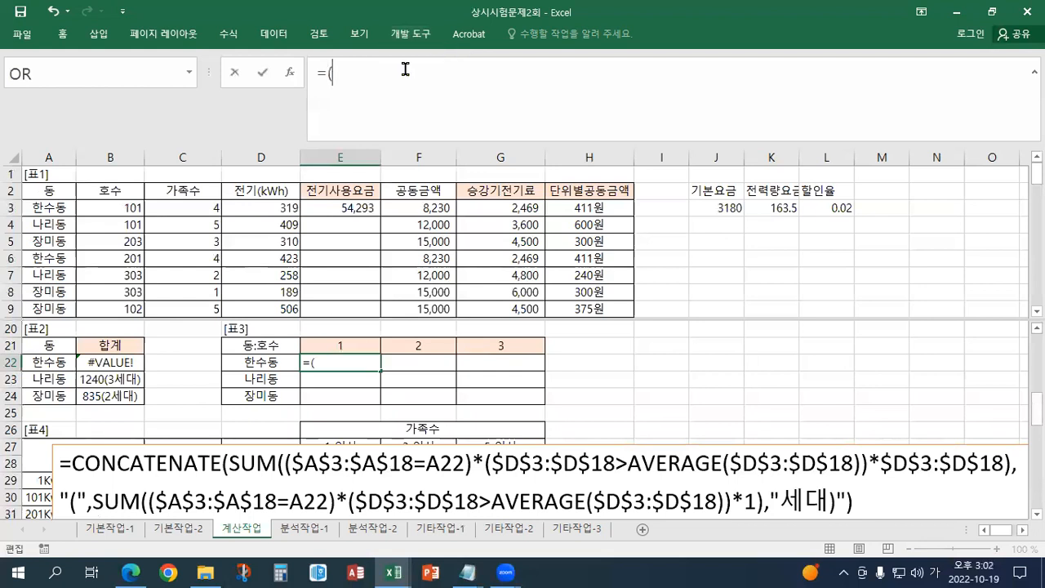
click(45, 209)
mouse_move(45, 209)
mouse_down()
mouse_move(45, 293)
mouse_move(42, 210)
mouse_up()
key(ctrl+shift+Down)
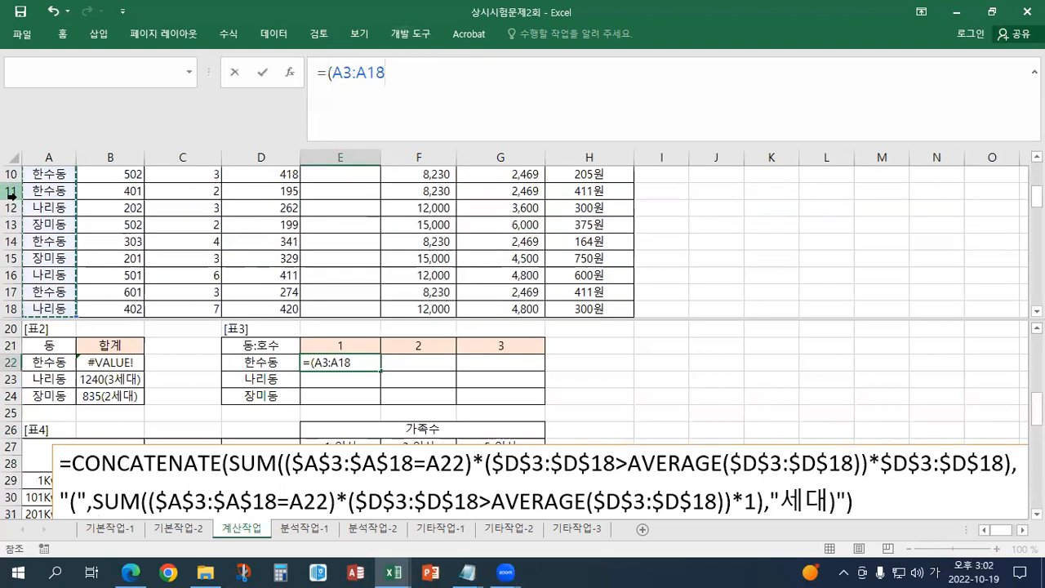
key(F4)
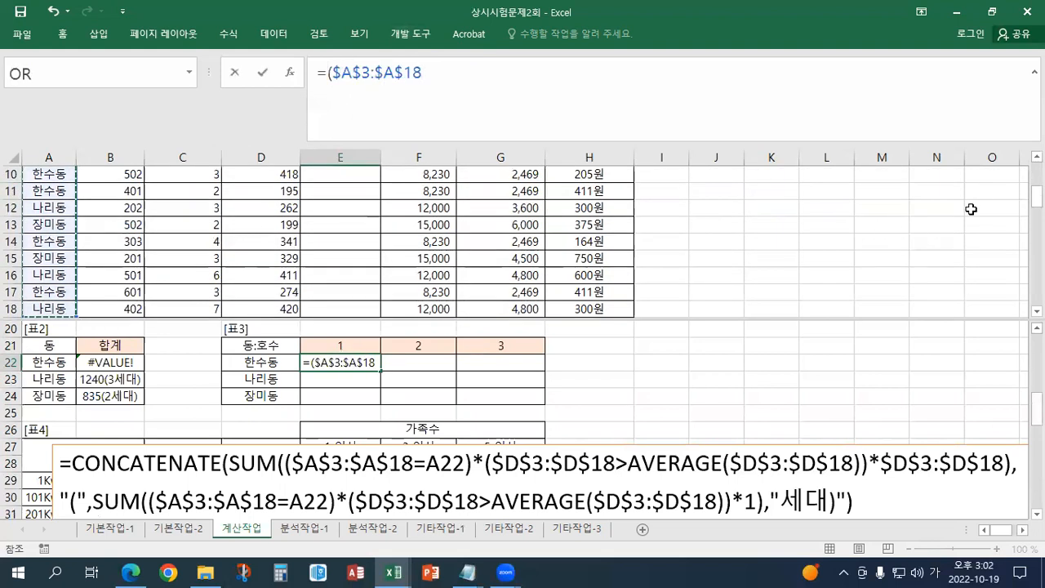
drag(1037, 197, 1036, 174)
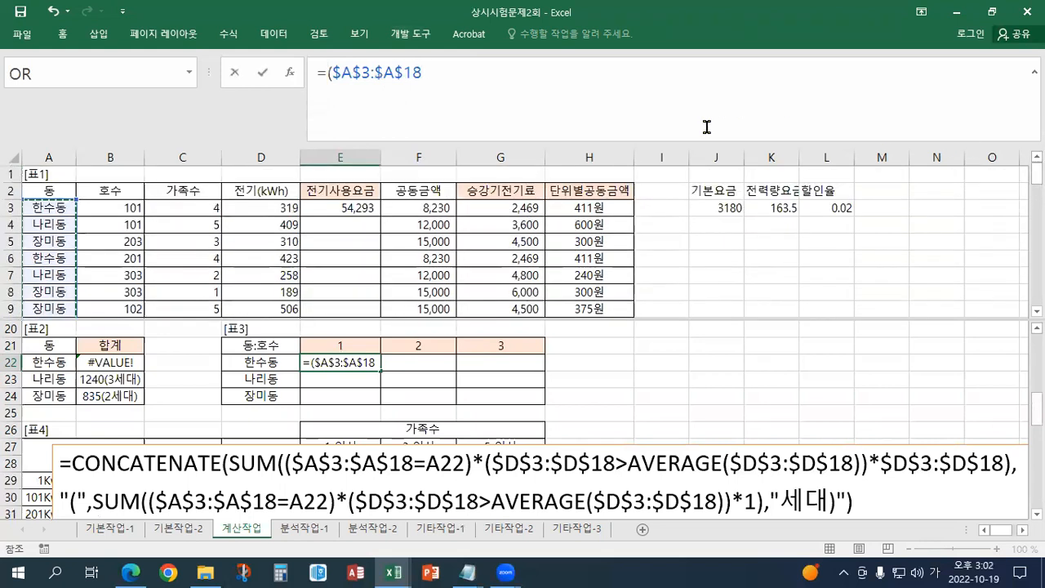
Compare the 동 range with $D22, close the condition's parenthesis, and add a multiplication sign.
text(=)
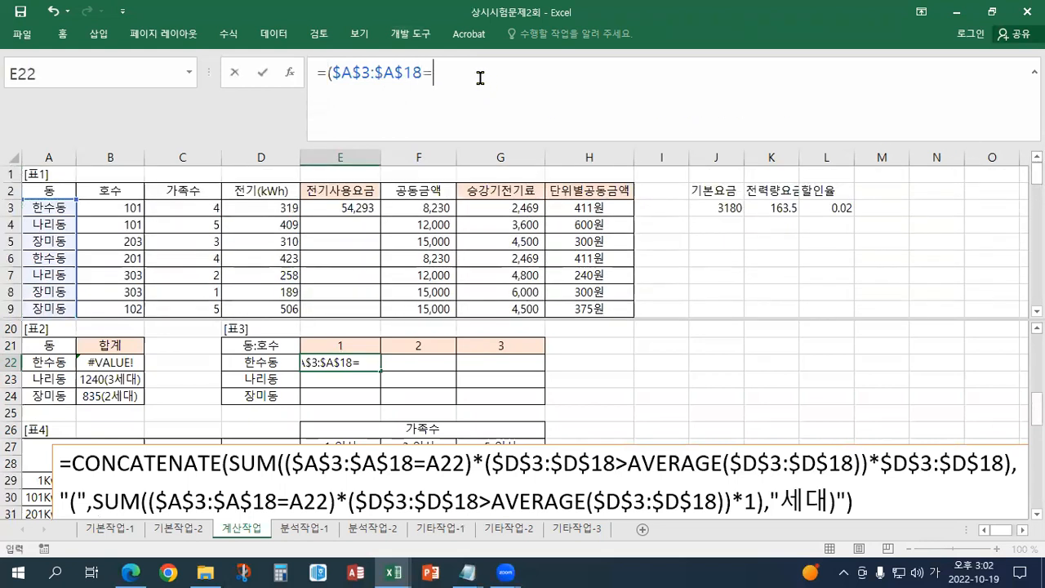
click(275, 362)
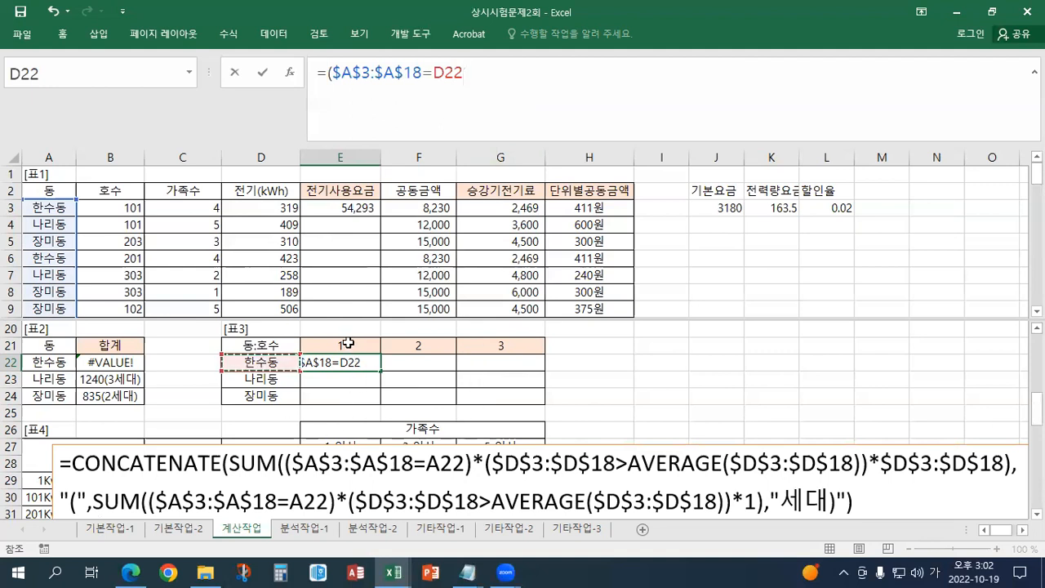
key(F4)
key(F4)
key(F4)
text()*)
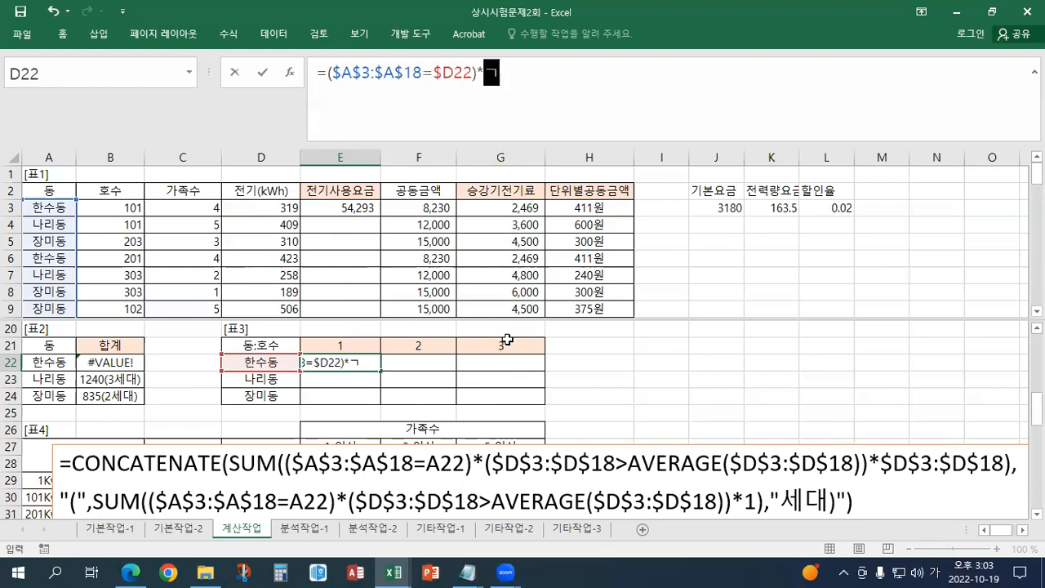
Append RIHGT($B$3:$B$18,1) to E22's formula, using 표1's 호수 range as an absolute reference.
text(RIHGT()
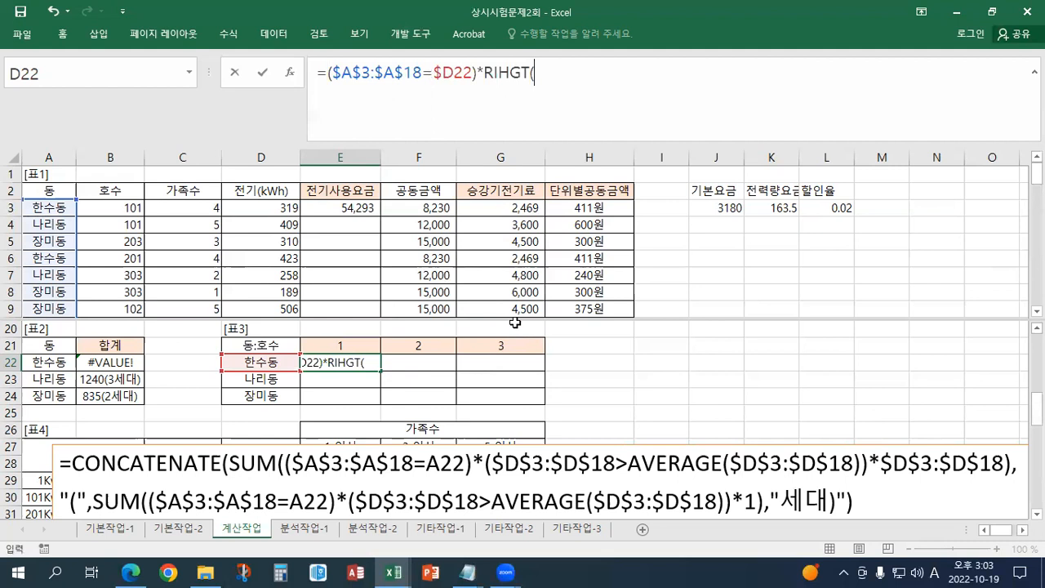
click(126, 211)
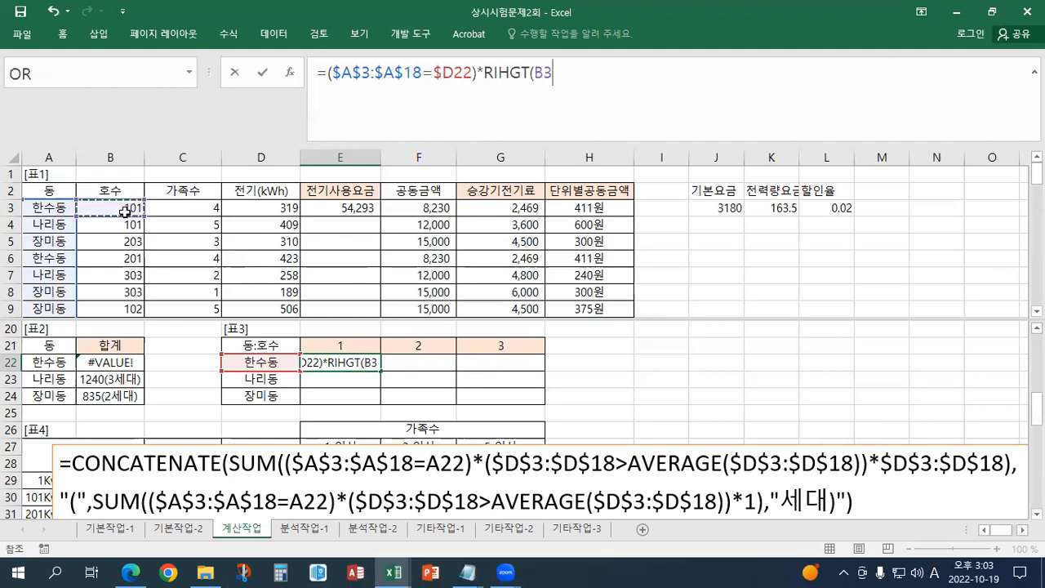
key(ctrl+shift+Down)
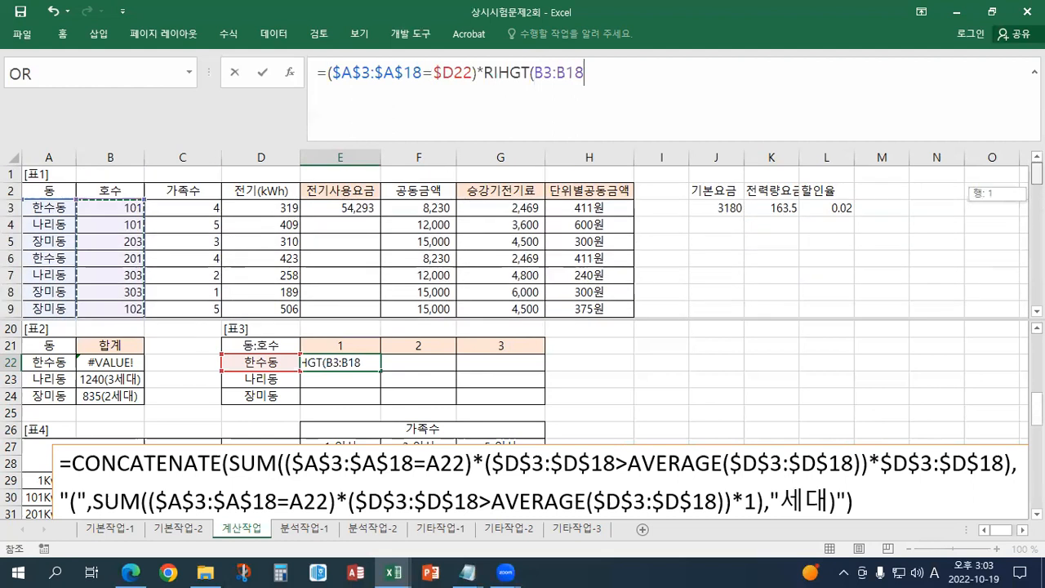
key(F4)
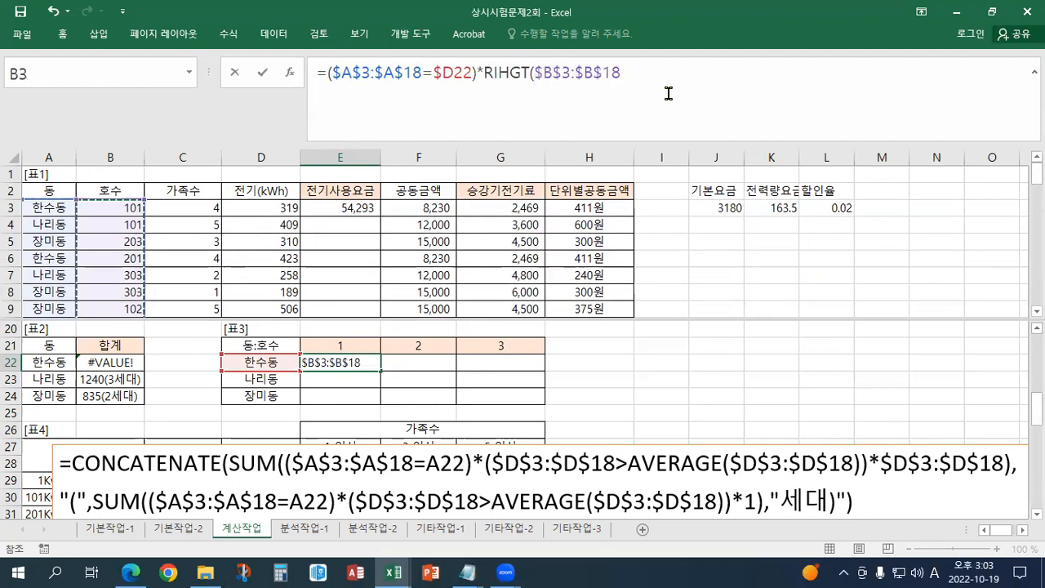
text(,1))
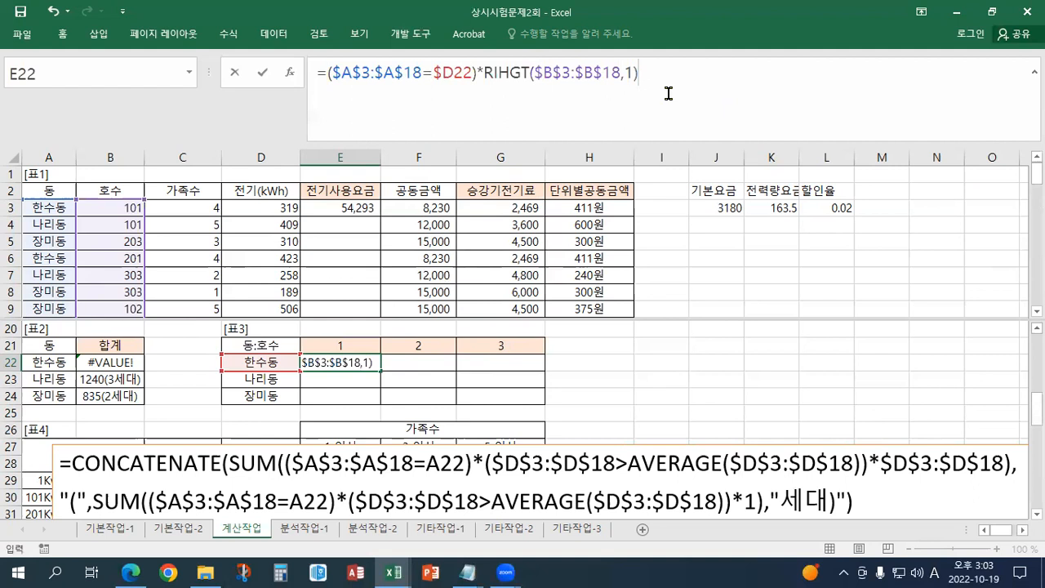
Highlight the RIHGT expression in E22's formula and insert VALUE( in front of it.
drag(494, 70, 636, 69)
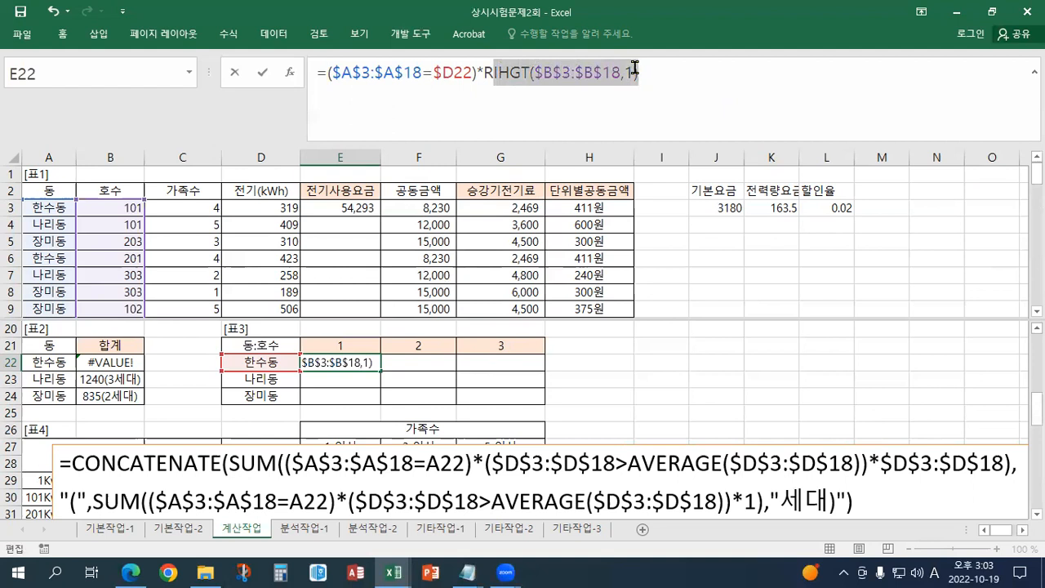
click(483, 72)
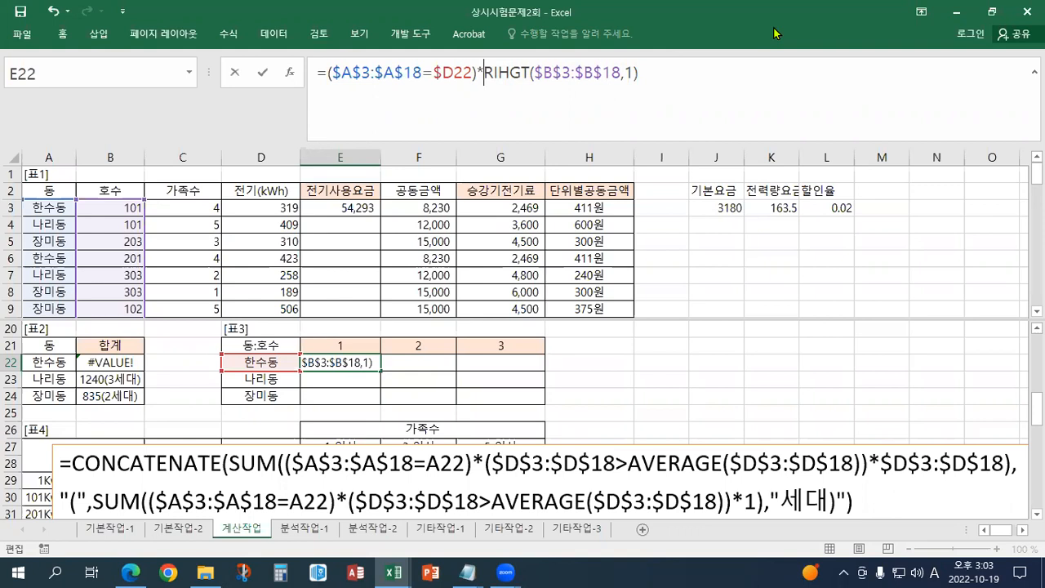
text(V)
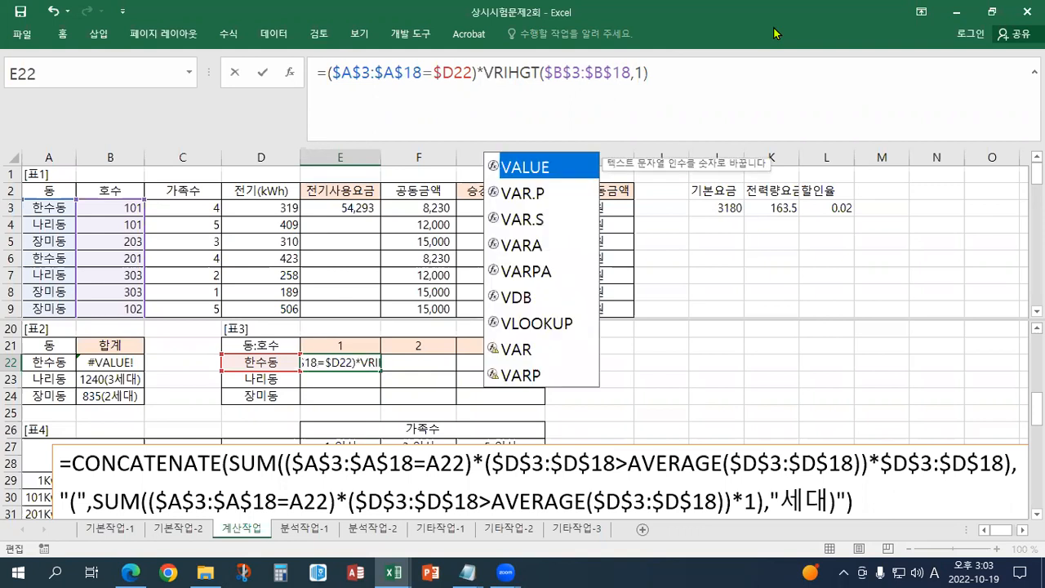
text(ALUE()
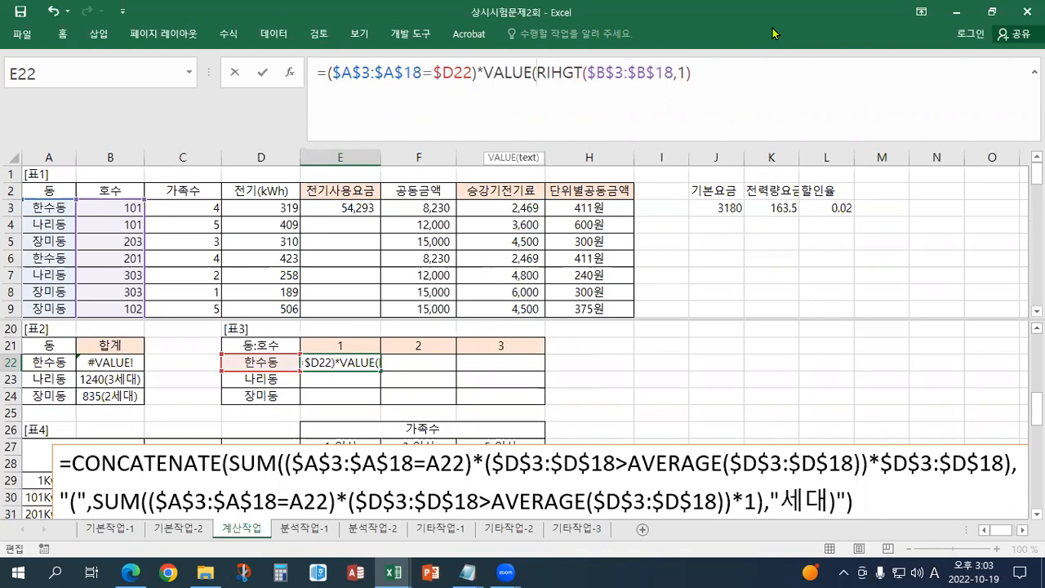
Correct the misspelled function name RIHGT to RIGHT in E22's formula.
click(577, 73)
key(Left)
key(shift+Right)
key(Left)
key(Left)
key(shift+Right)
key(shift+Right)
text(GH)
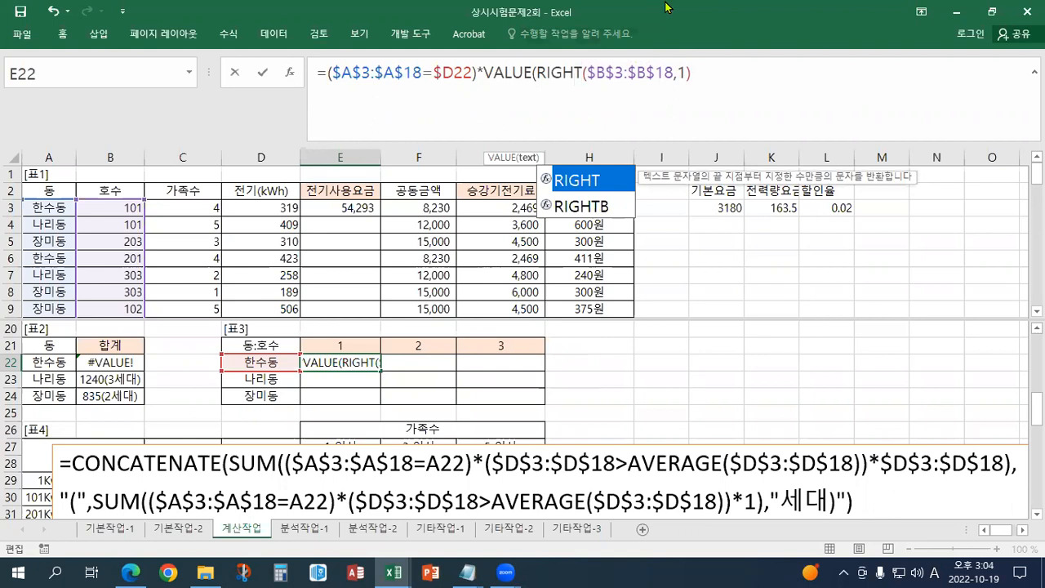
click(594, 65)
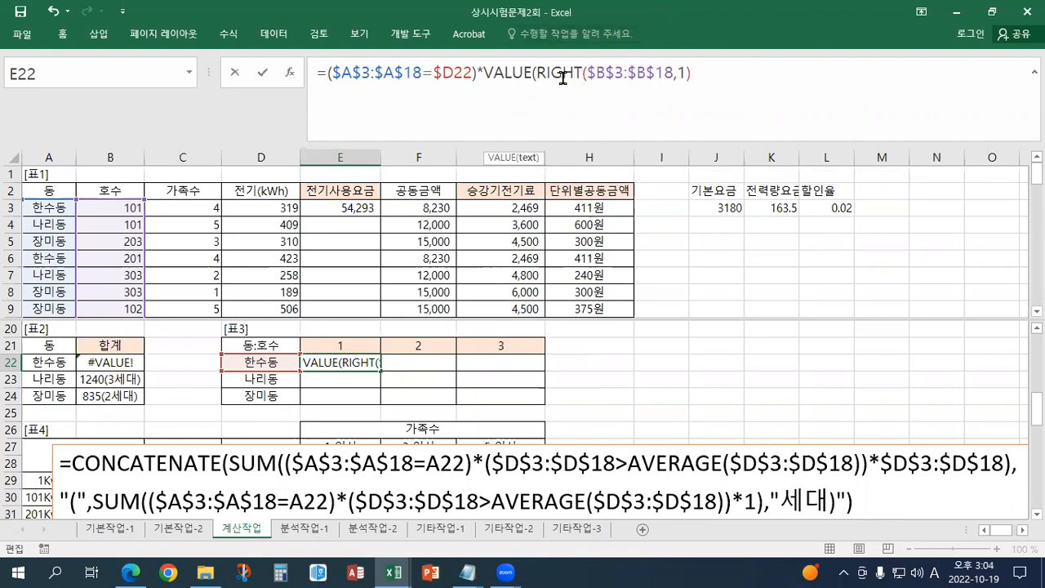
Close the VALUE function and compare its result with the 호수 header as the row-fixed reference E$21.
click(704, 69)
text()*)
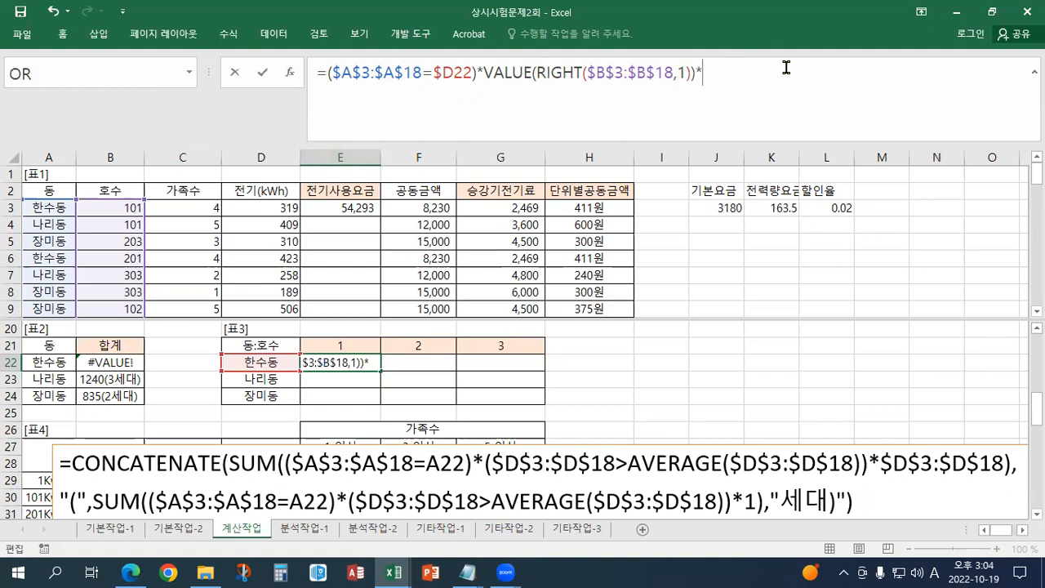
key(BackSpace)
text(=)
click(336, 340)
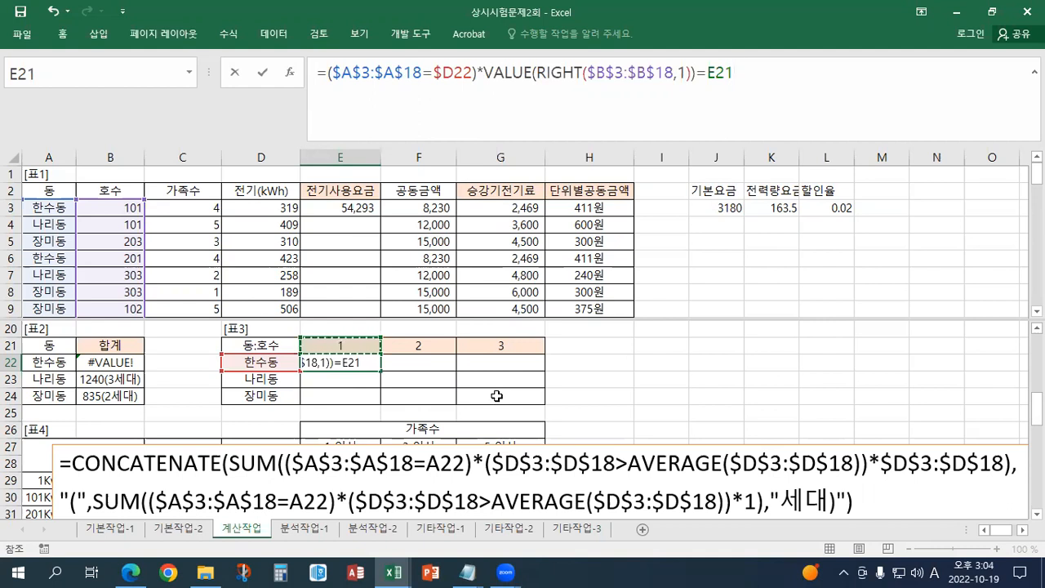
key(F4)
key(F4)
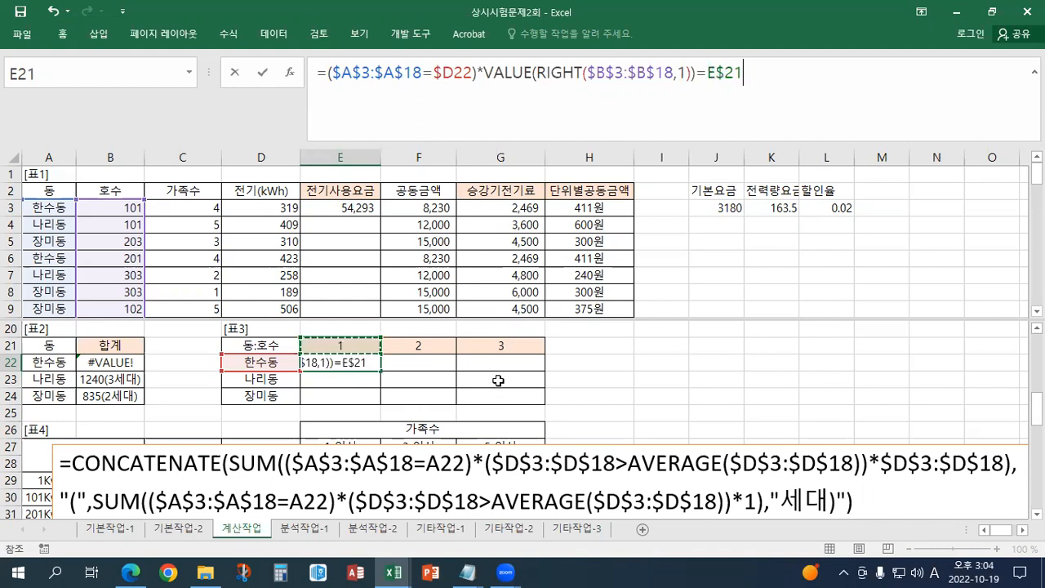
Enclose the VALUE comparison in parentheses and add a multiplication sign at the formula's end.
click(484, 72)
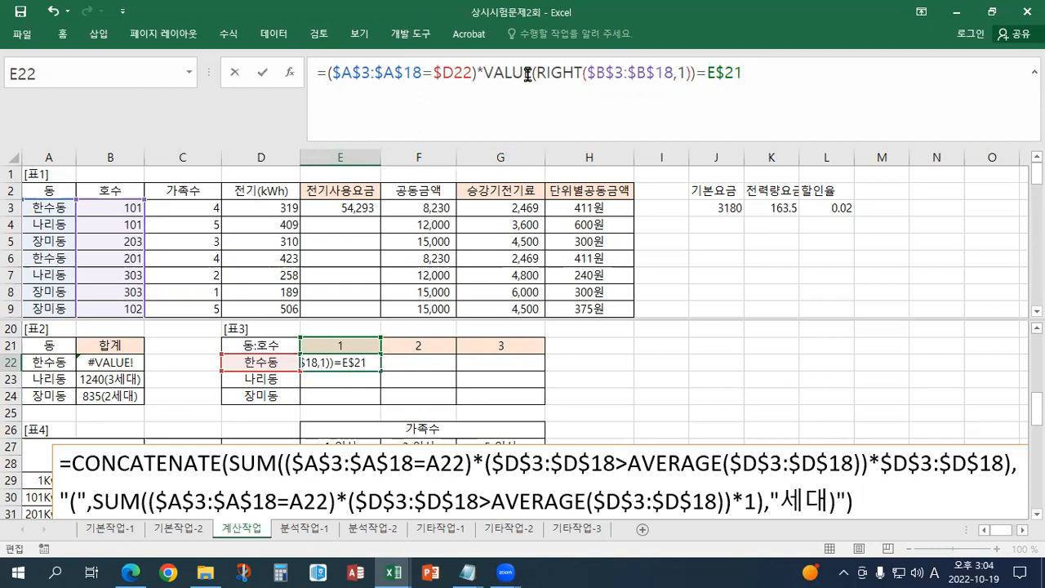
text(()
key(End)
text()*)
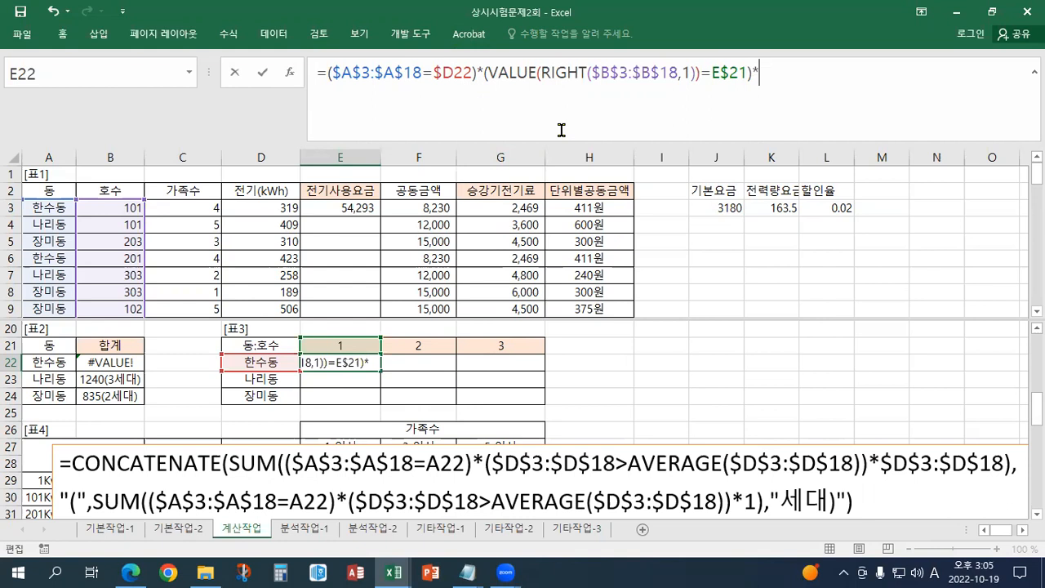
Multiply the two conditions by 표1's 전기(kWh) range as the absolute reference $D$3:$D$18.
click(278, 210)
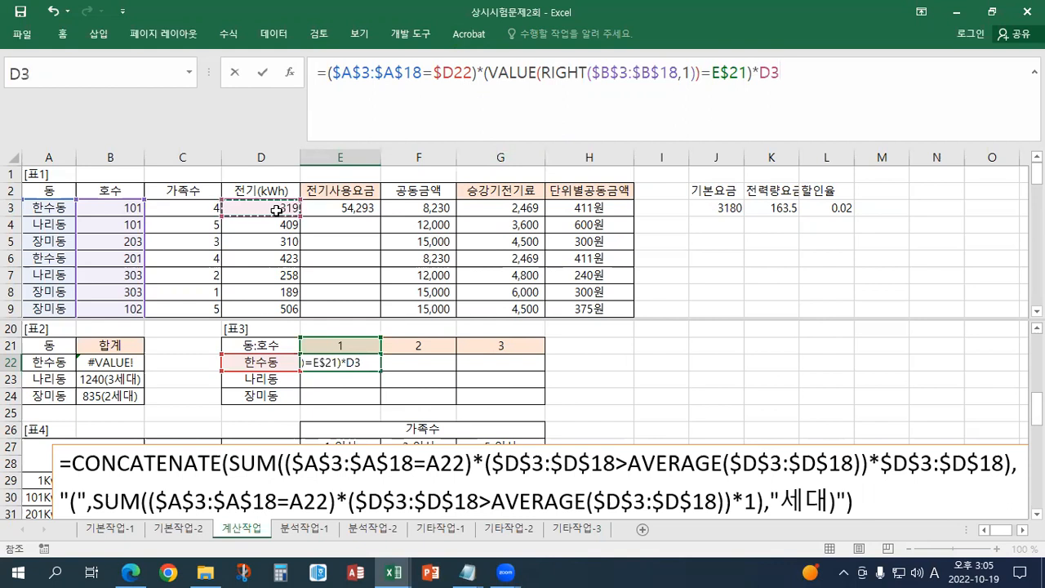
key(ctrl+shift+Down)
drag(1036, 196, 1035, 168)
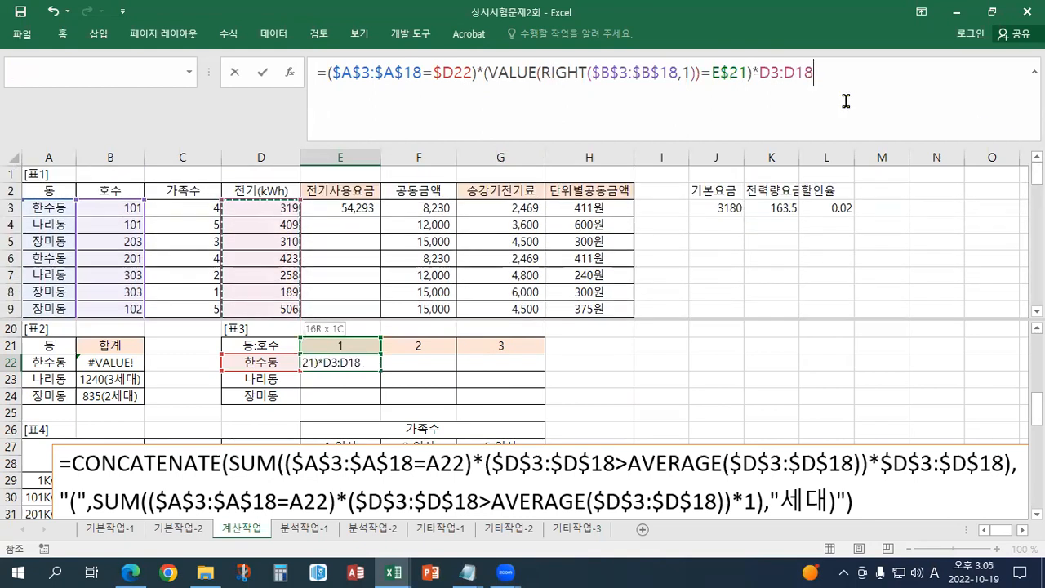
key(F4)
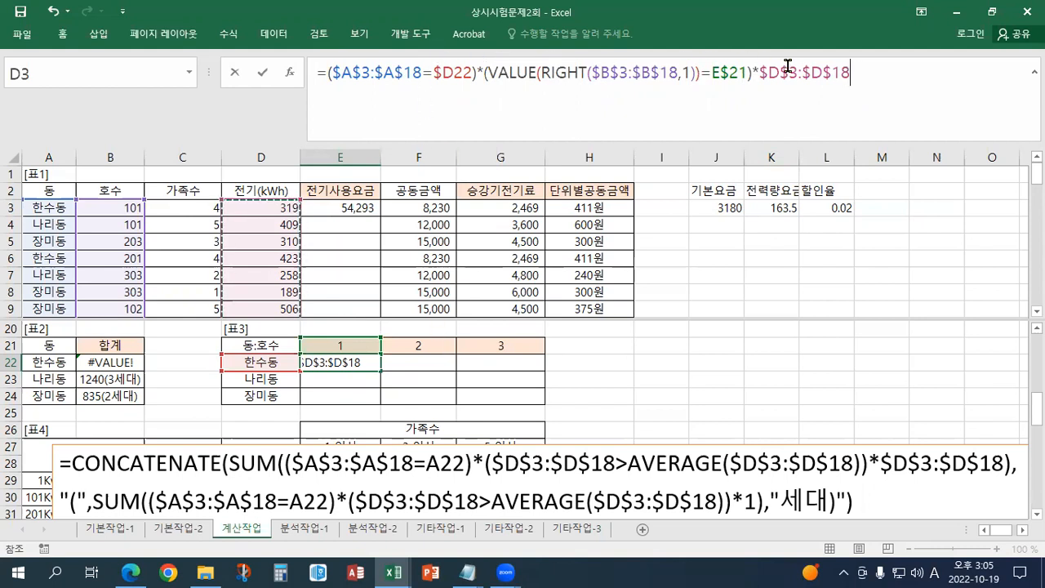
Wrap E22's product in a MAX function, enter it as an array formula, and fill it across E22:G24.
click(328, 75)
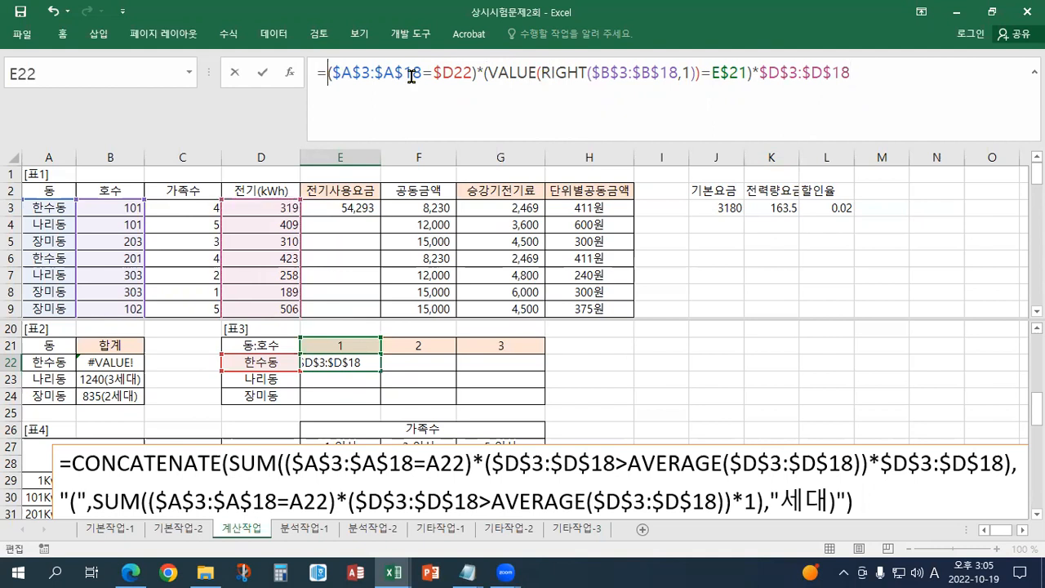
text(MAX)
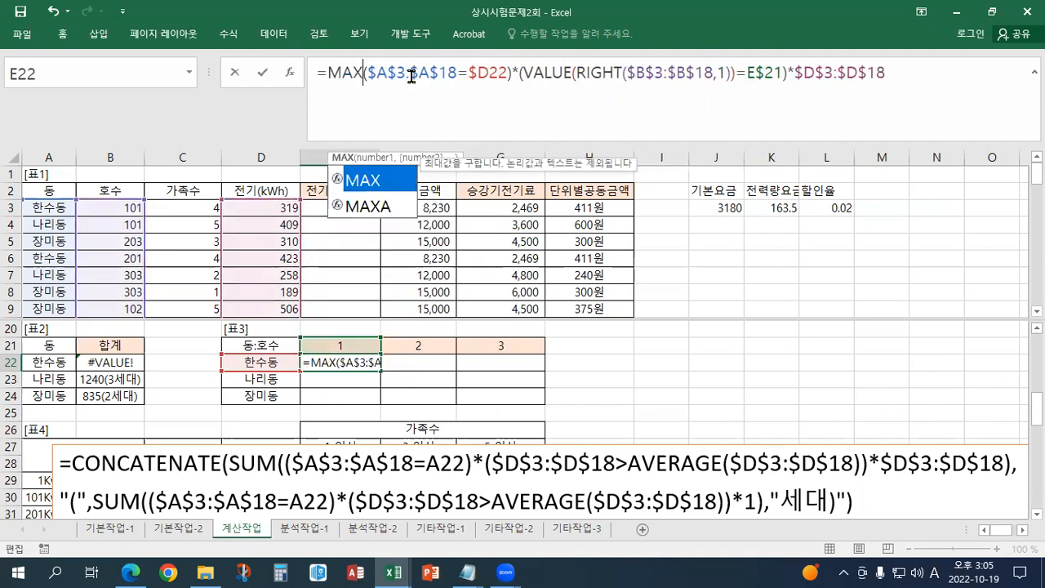
text(()
click(908, 69)
text())
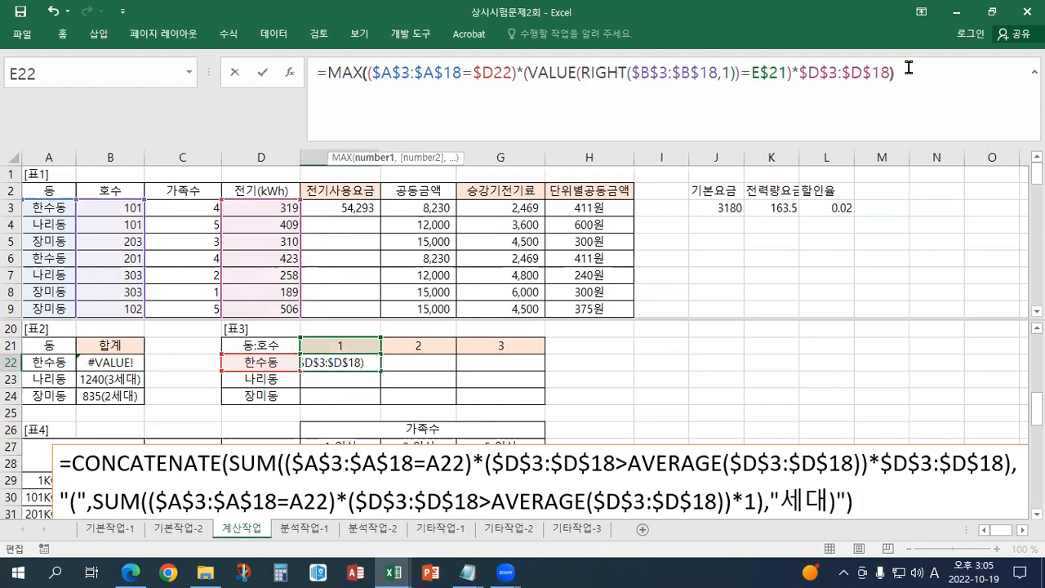
key(ctrl+shift+Return)
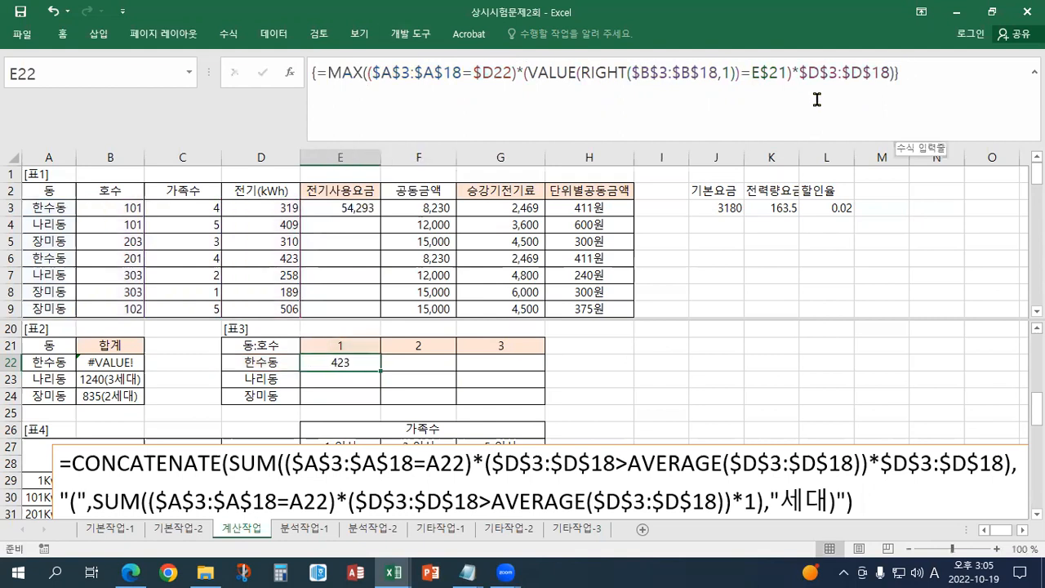
drag(380, 370, 541, 403)
Copy E22's MAX formula into the notes text box, above the CONCATENATE formula and separated by a blank line.
click(359, 366)
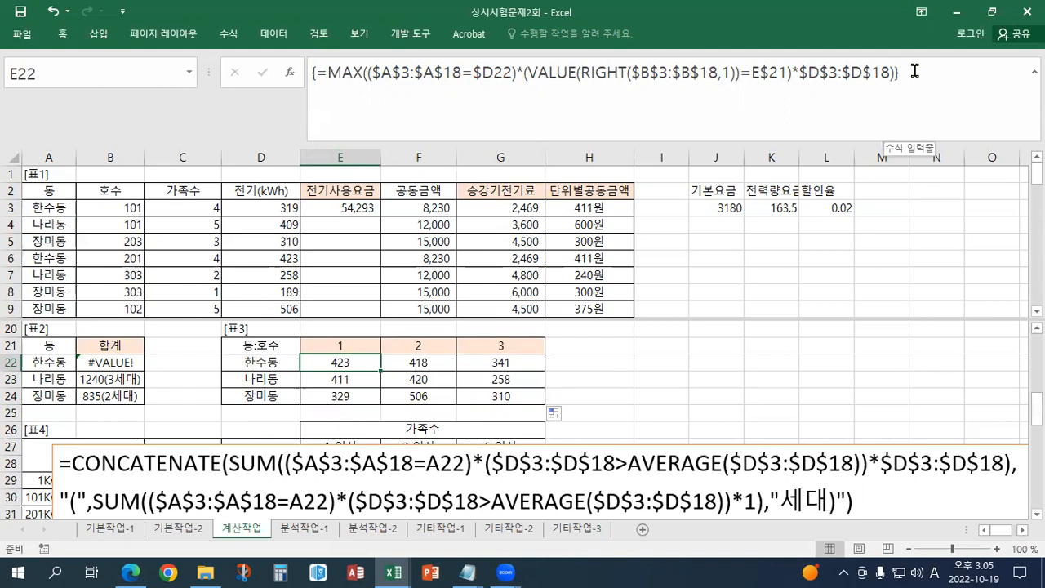
drag(915, 71, 317, 72)
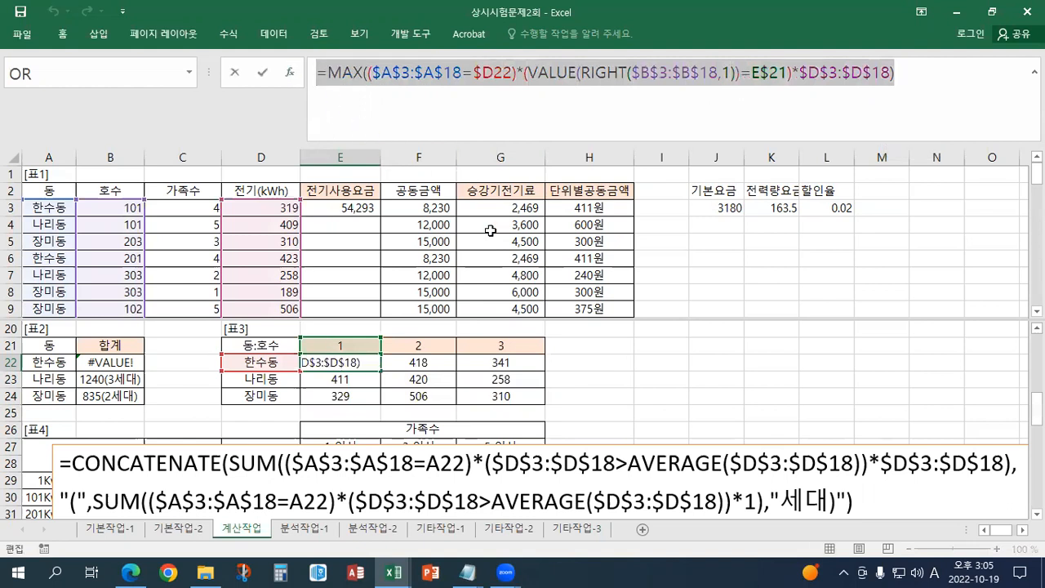
key(ctrl+shift+Return)
click(507, 448)
drag(506, 447, 500, 346)
click(58, 363)
key(Return)
key(Return)
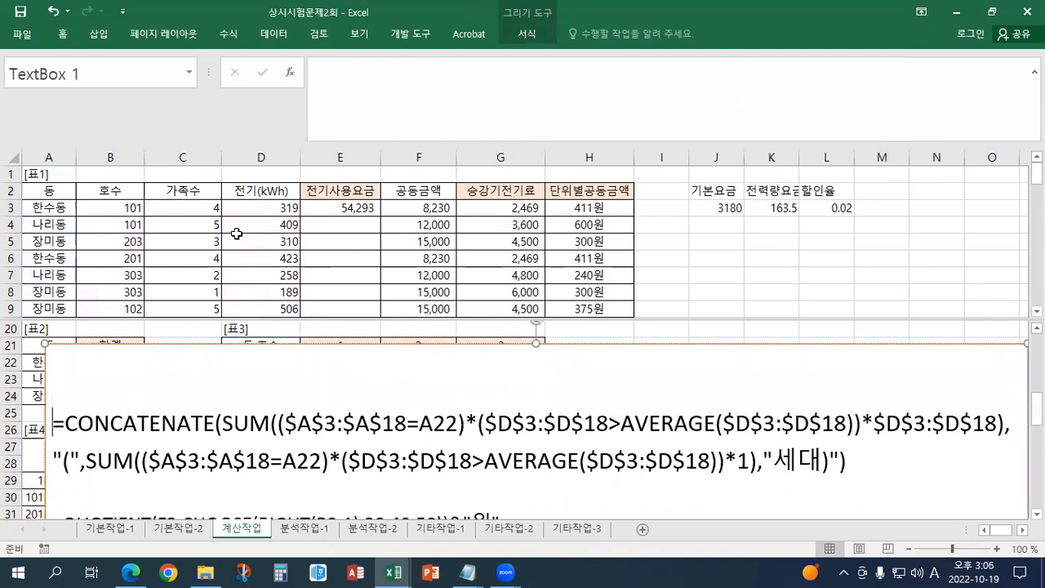
click(119, 360)
key(ctrl+v)
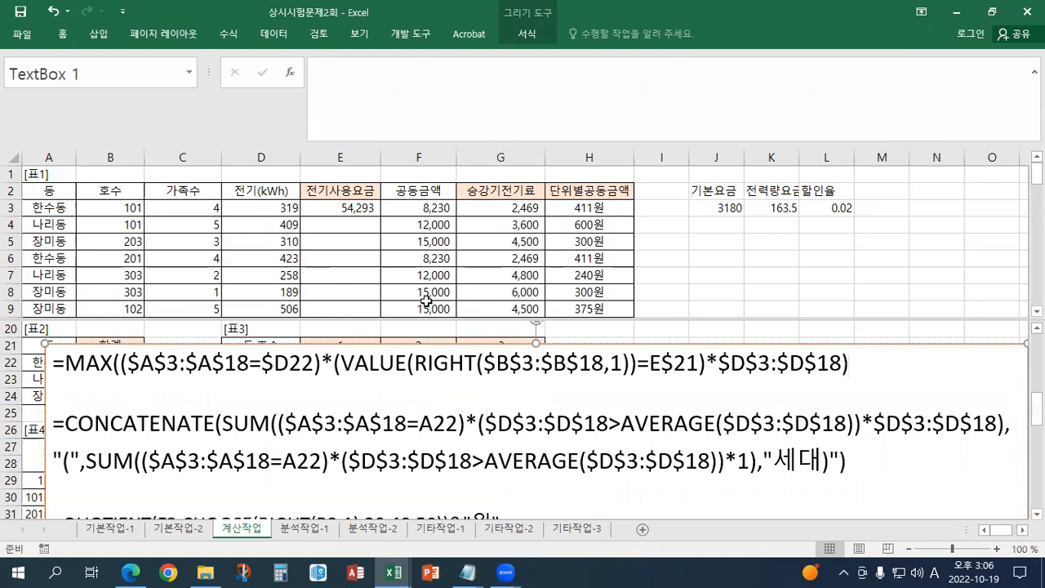
Move the notes text box below 표3 and collapse the formula bar to a single line.
drag(408, 342, 409, 405)
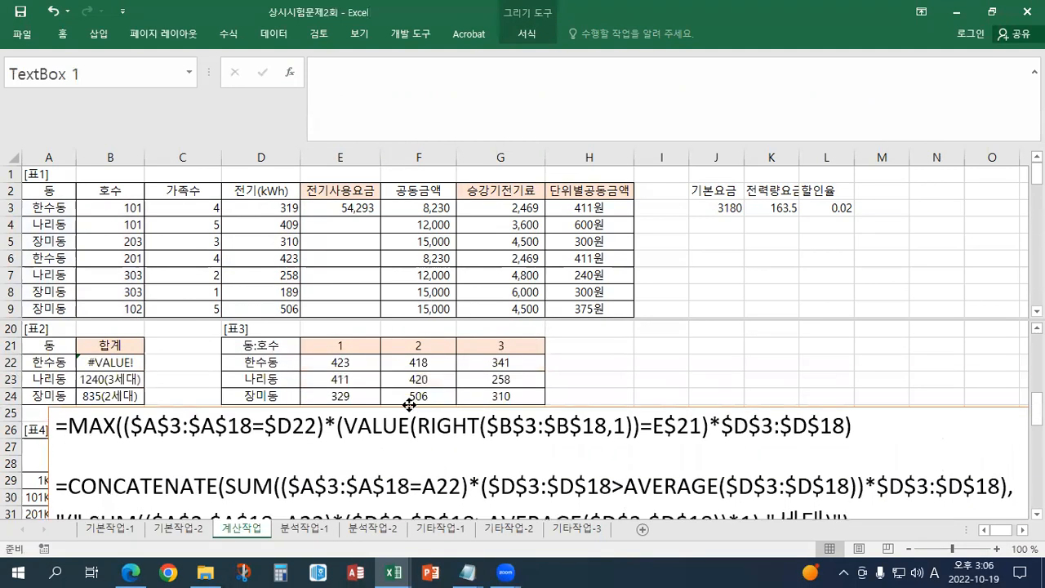
click(344, 366)
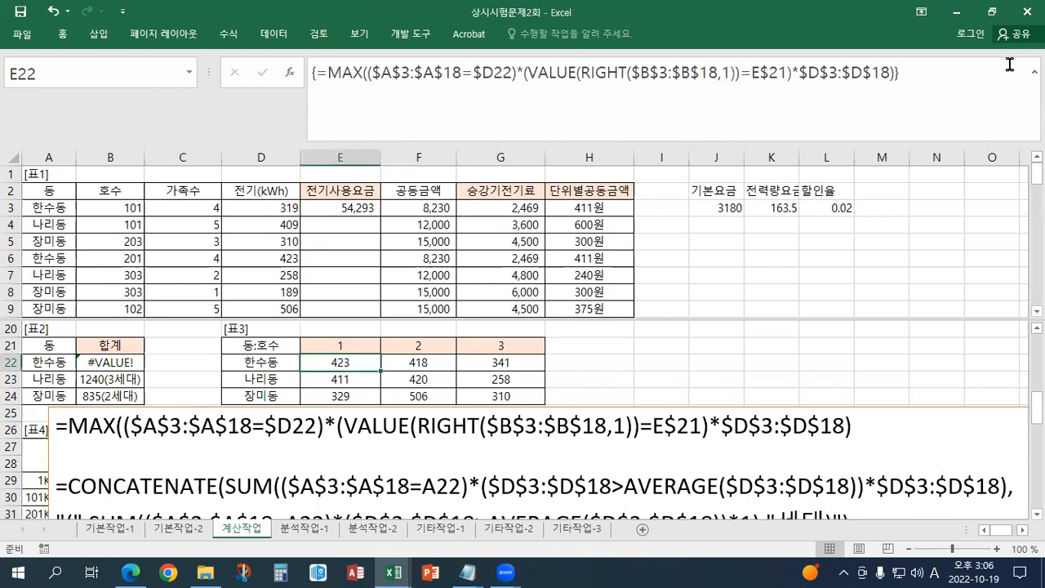
click(1035, 72)
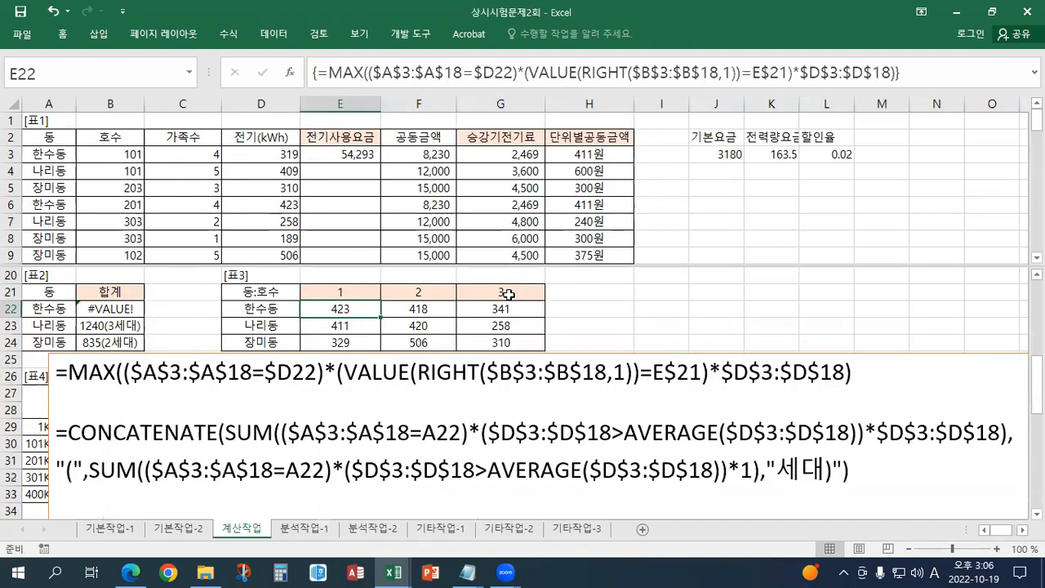
Try removing the VALUE function around RIGHT in E22's formula, leaving RIGHT($B$3:$B$18,1)=E$21.
double_click(355, 307)
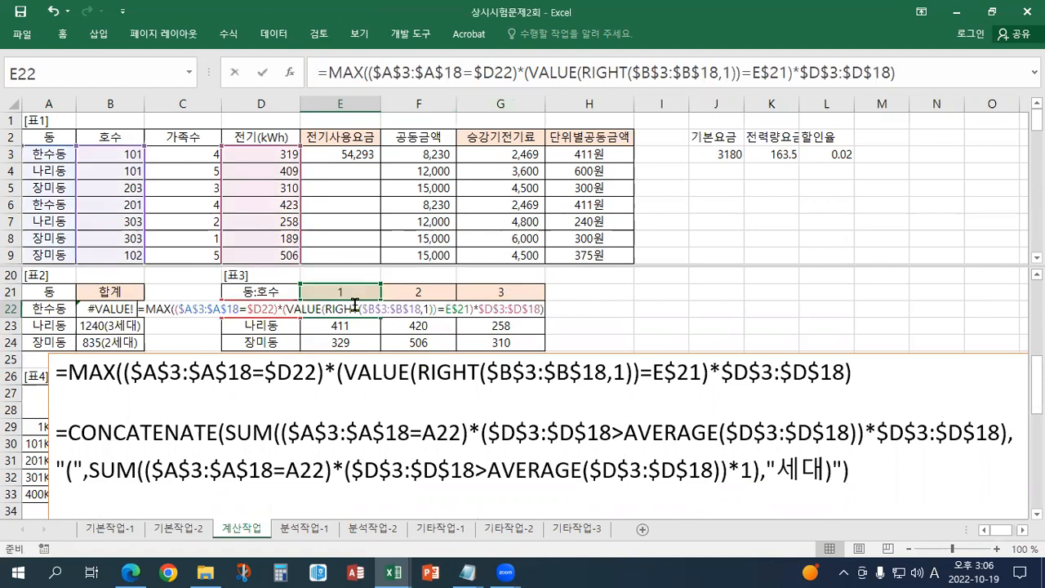
click(528, 74)
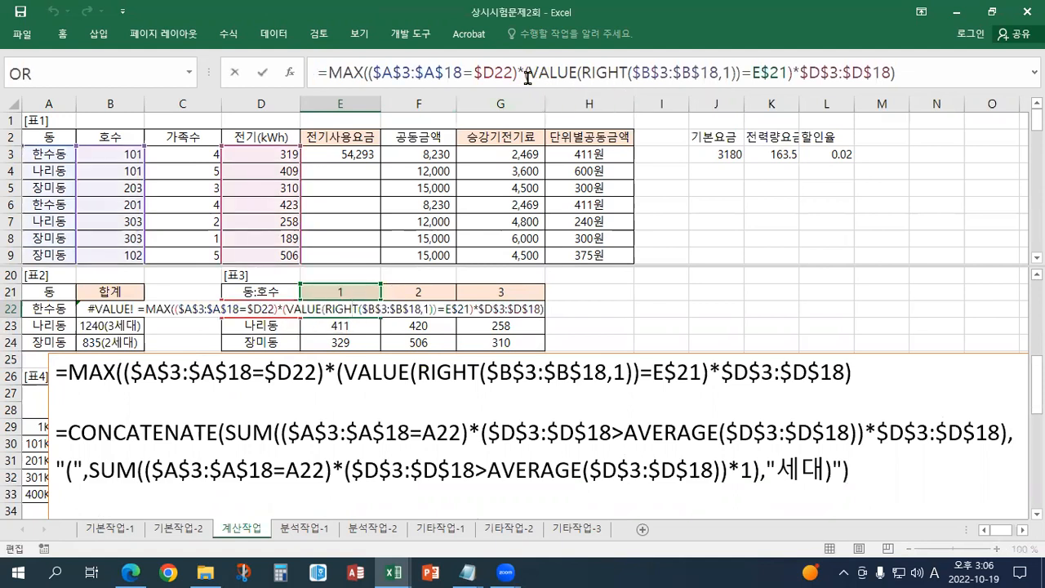
key(Right)
key(Left)
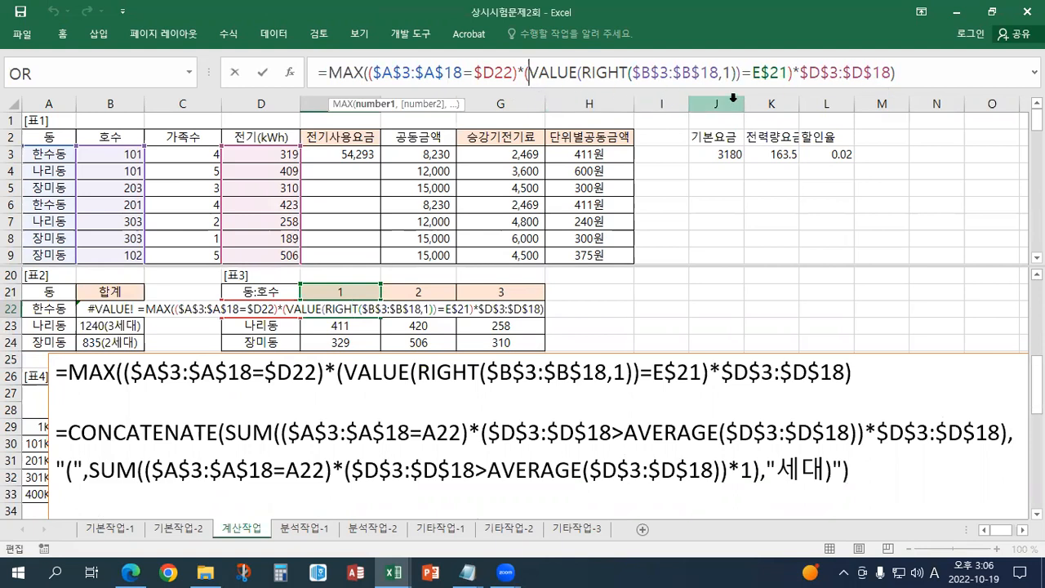
key(Delete)
key(Delete)
key(Delete)
key(Delete)
key(Delete)
key(Delete)
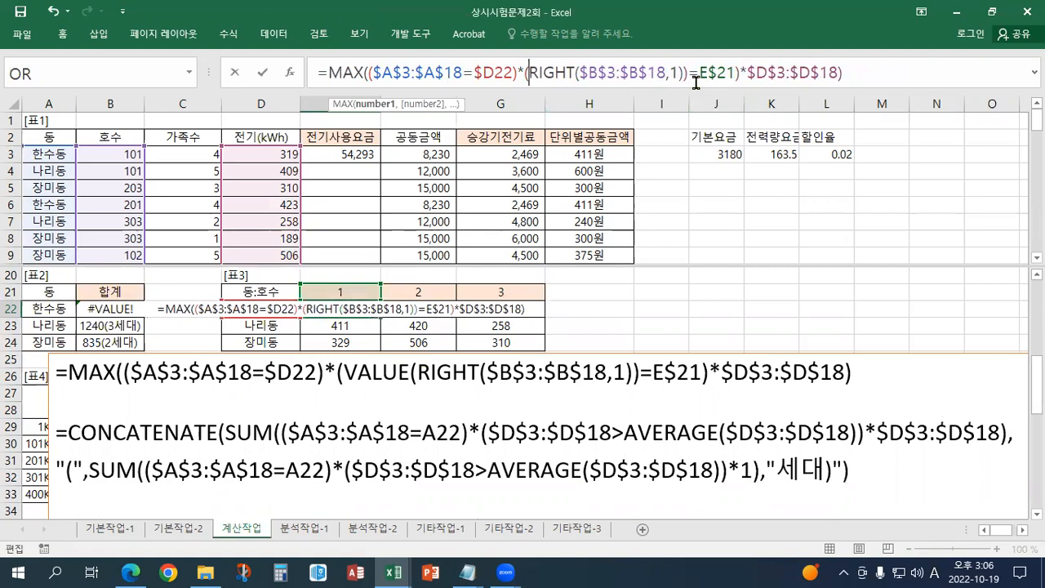
click(683, 73)
key(Delete)
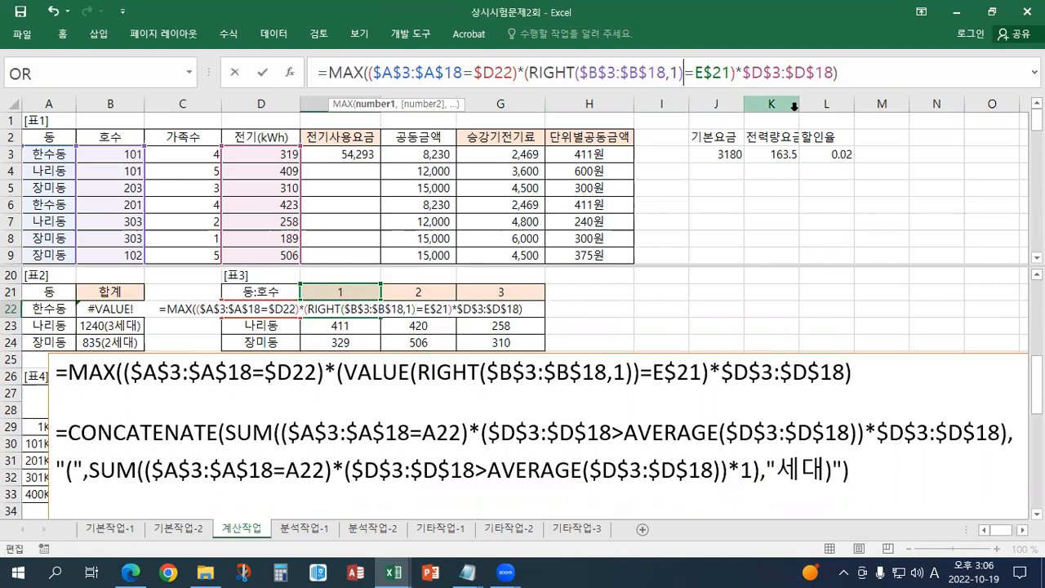
key(Escape)
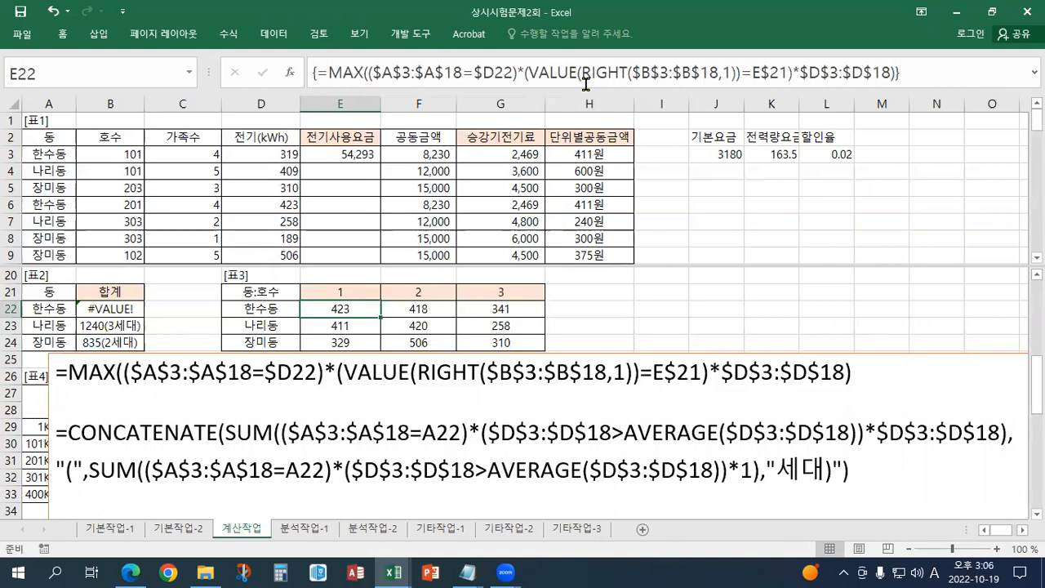
Examine how VALUE and RIGHT compare the last digit of 호수 with E$21 in E22's array formula.
drag(583, 73, 786, 72)
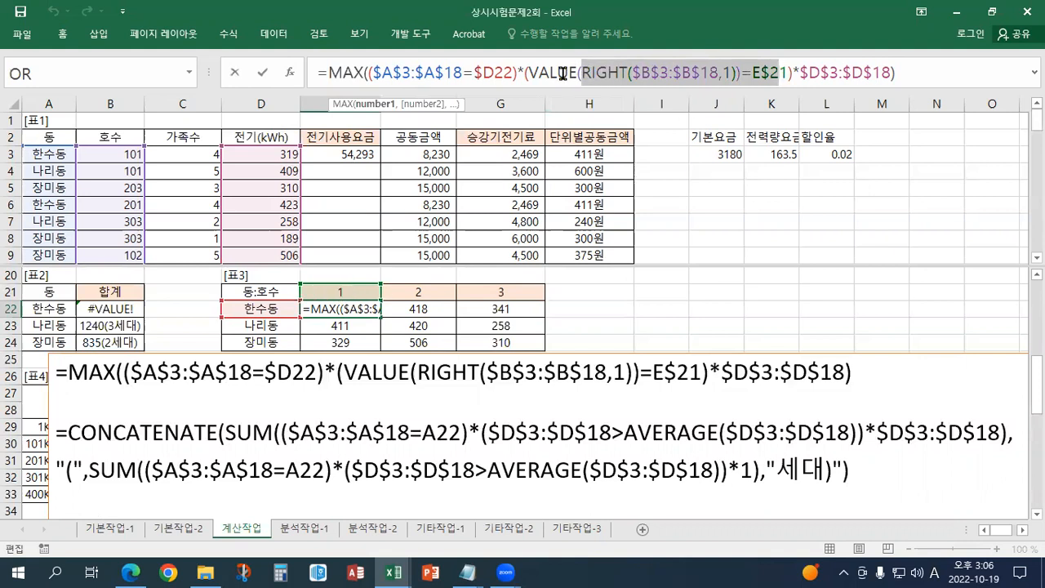
drag(626, 74, 734, 74)
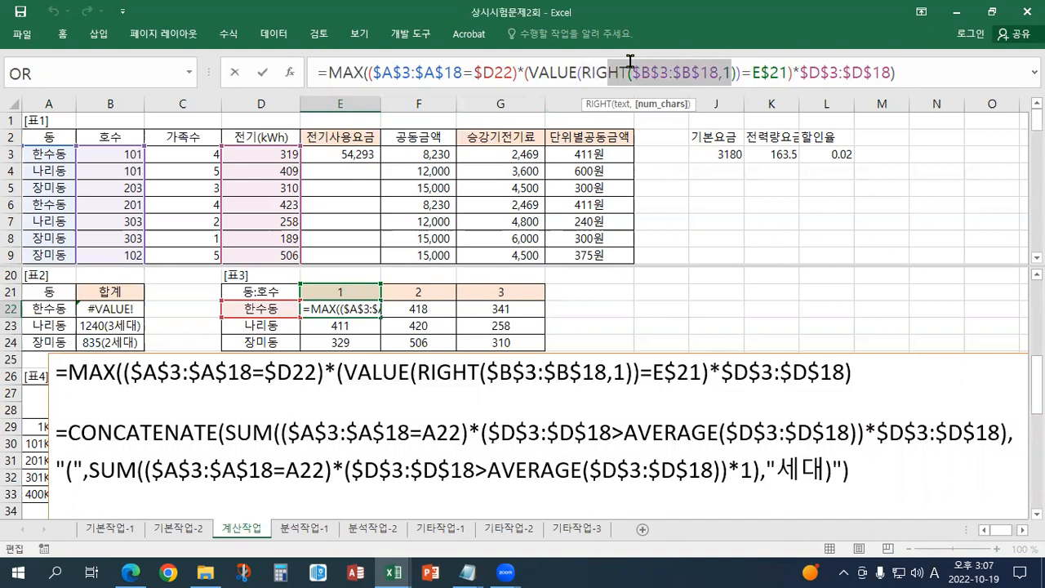
drag(536, 74, 733, 74)
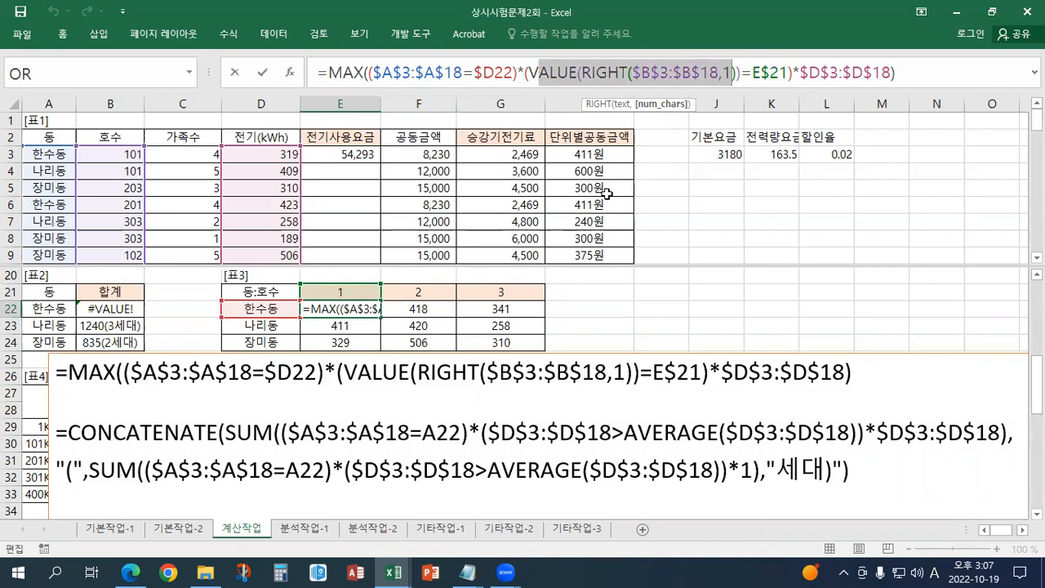
key(ctrl+shift+Return)
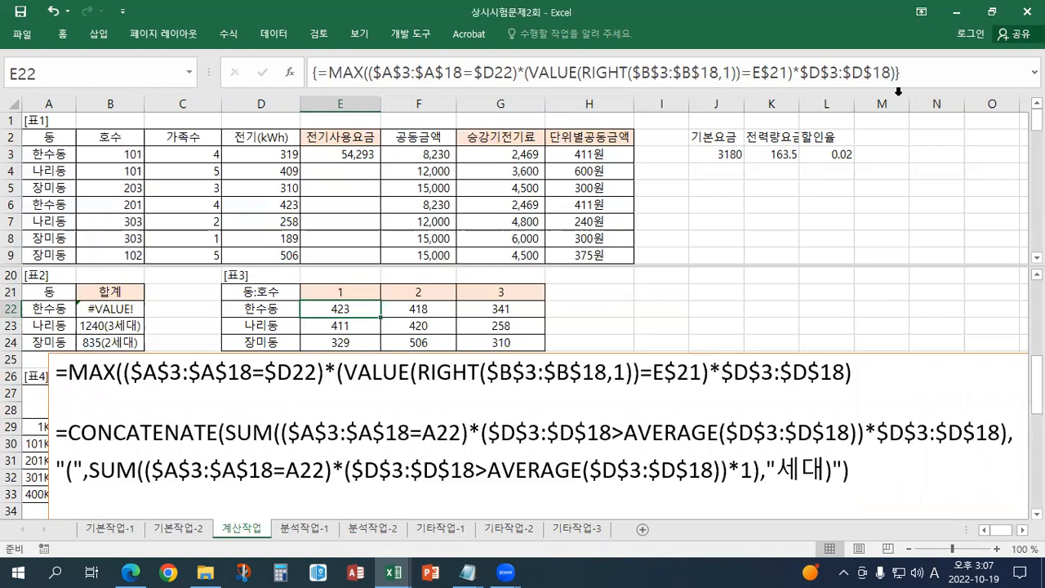
Shrink the workbook window and move it up to examine E22's formula beside the notes on true/false conditions.
click(993, 12)
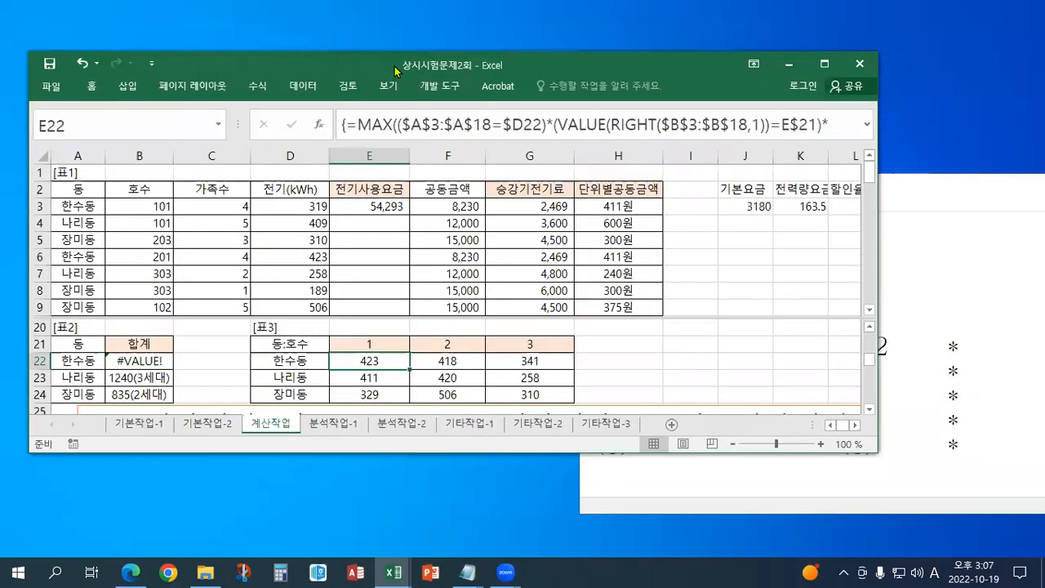
drag(395, 71, 379, 28)
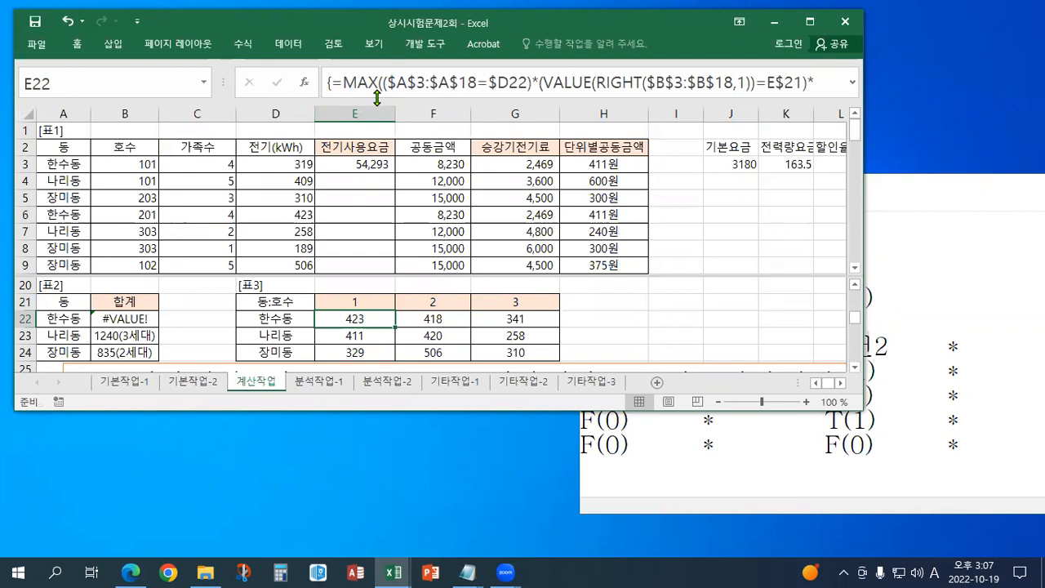
drag(345, 86, 554, 79)
click(552, 78)
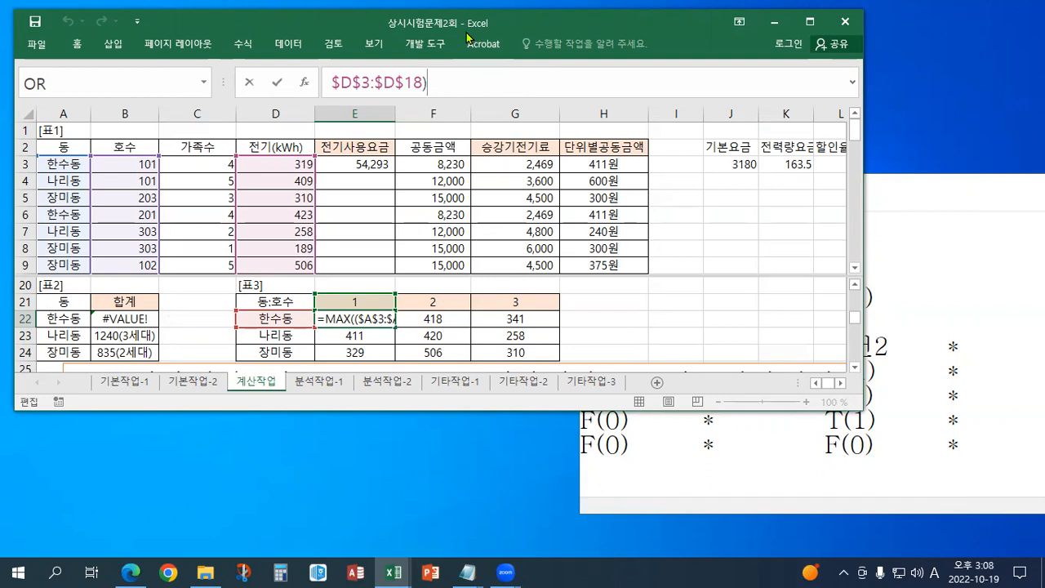
Remove the stray backticks from E22's MAX formula, re-enter it as an array formula, and maximize the workbook window.
text(``)
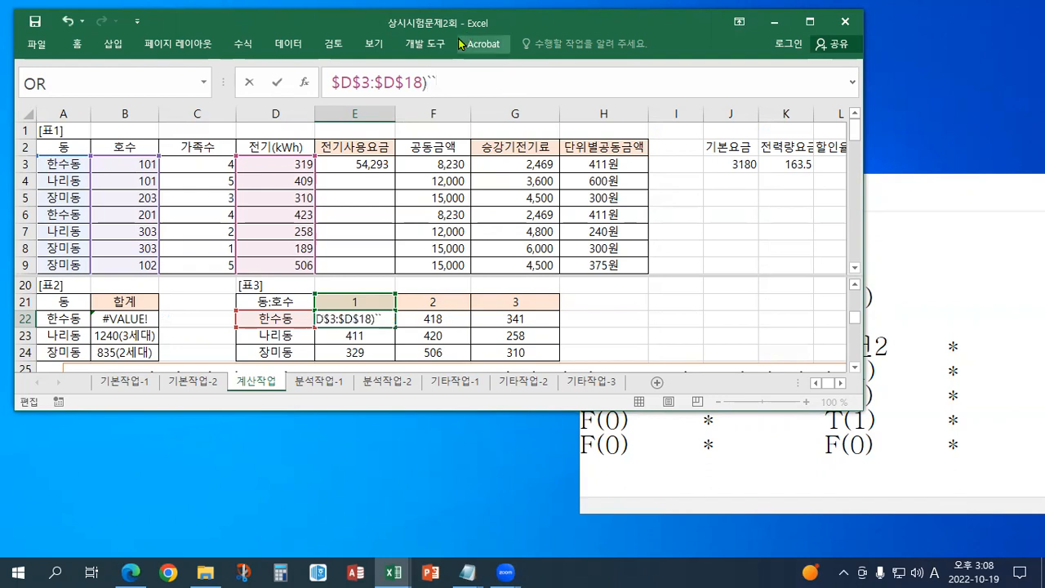
key(BackSpace)
key(ctrl+shift+Return)
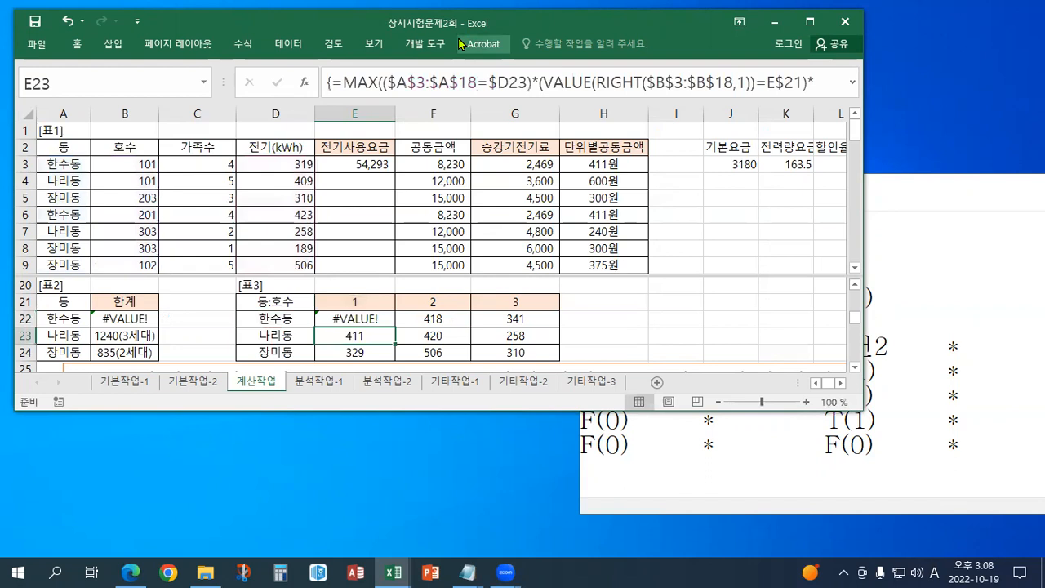
double_click(381, 319)
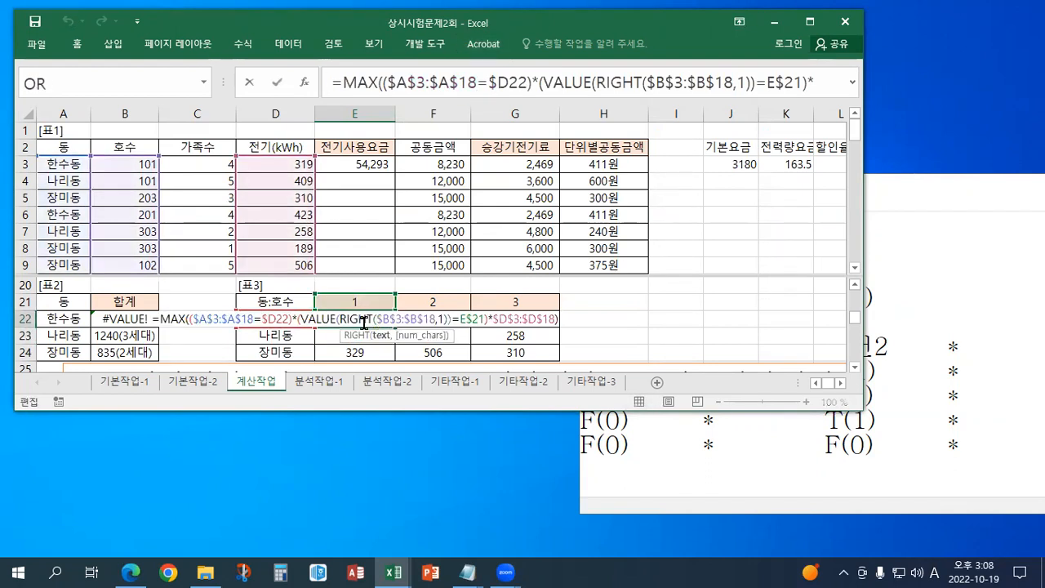
key(ctrl+shift+Return)
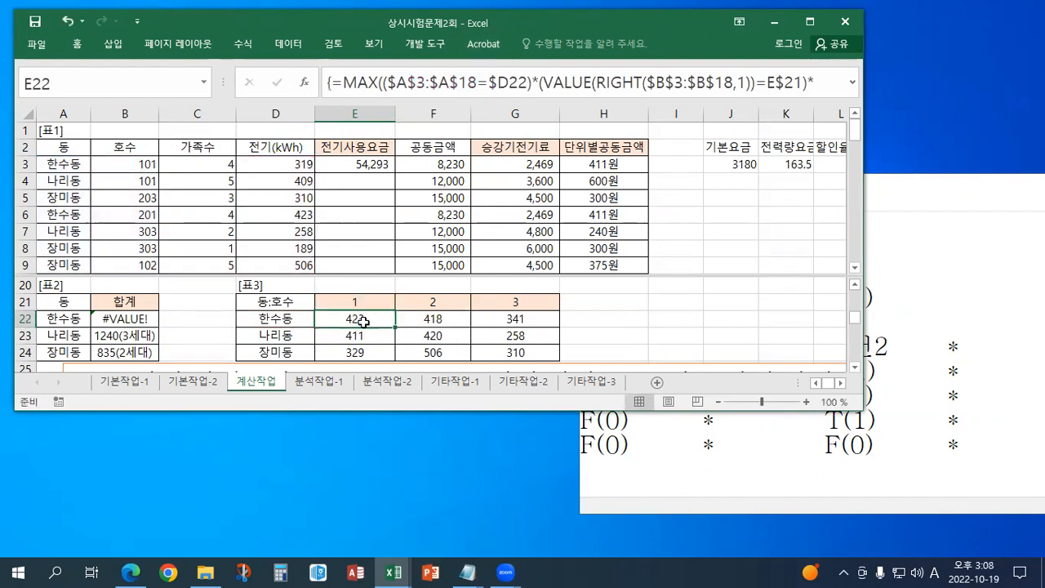
double_click(266, 28)
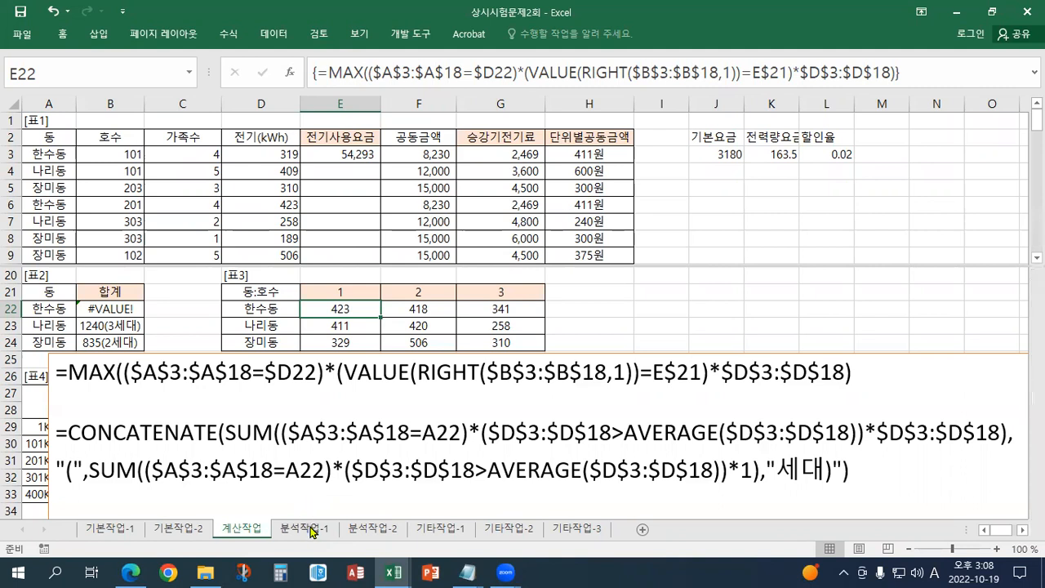
Start a PivotTable in cell A1 of the 분석작업-1 sheet, using an external data source.
click(311, 531)
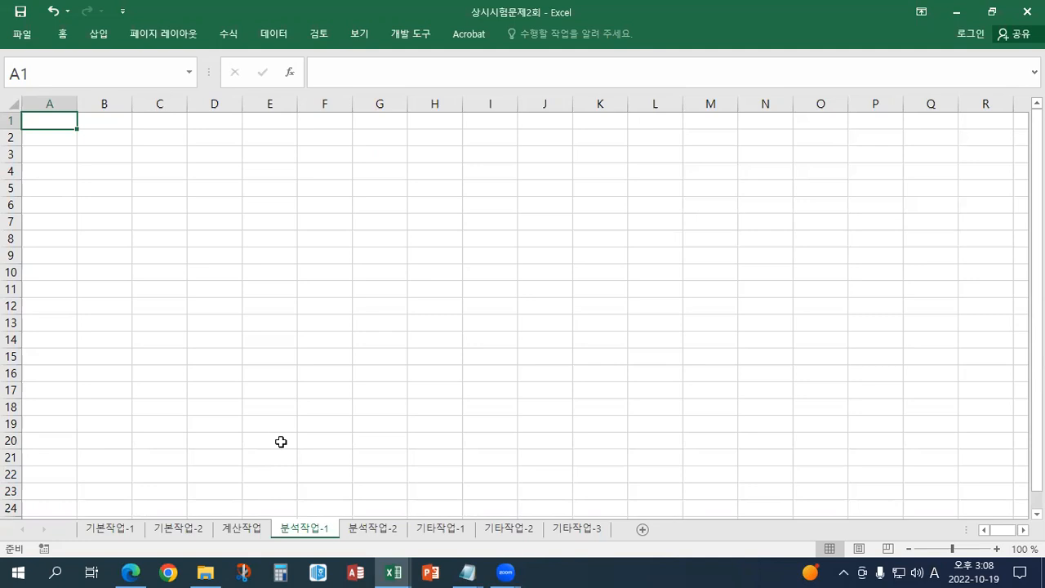
click(198, 39)
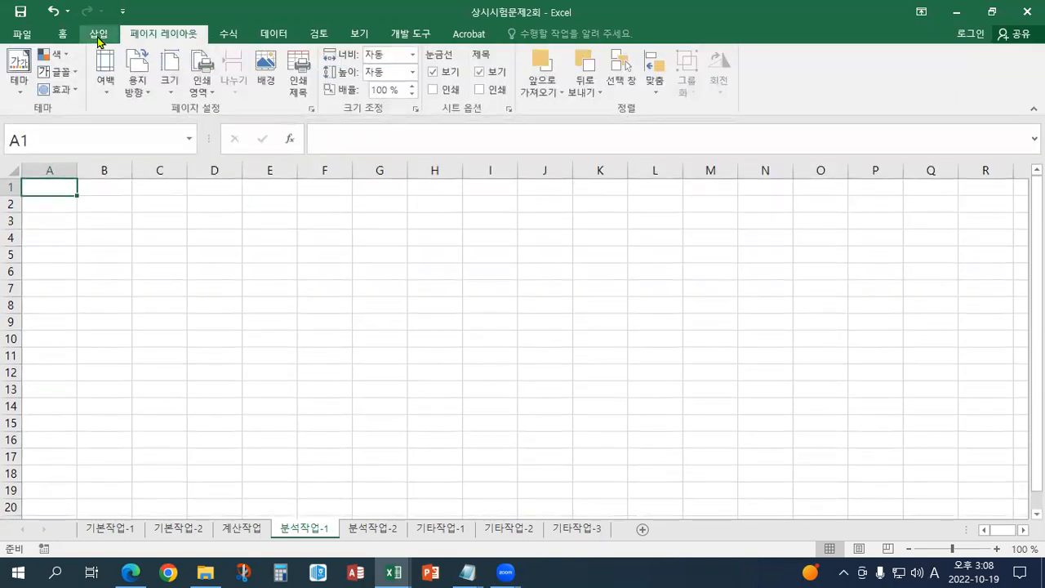
click(114, 34)
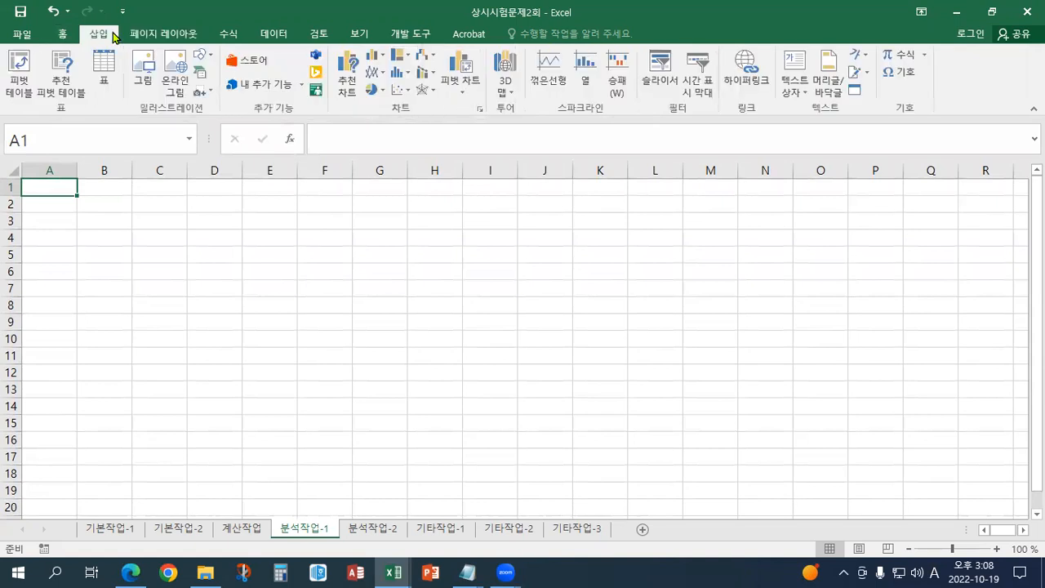
click(21, 97)
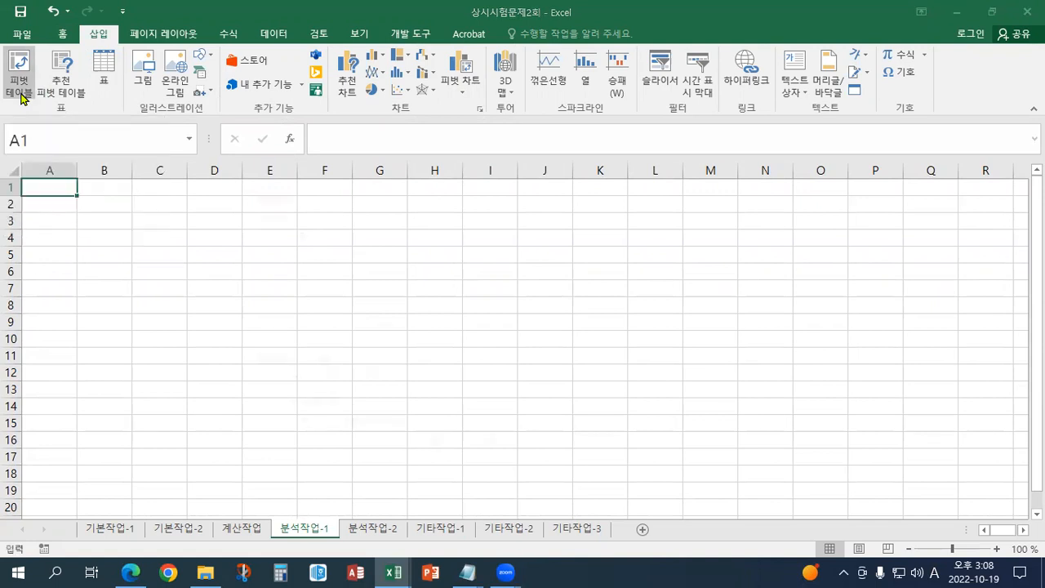
drag(296, 177, 302, 62)
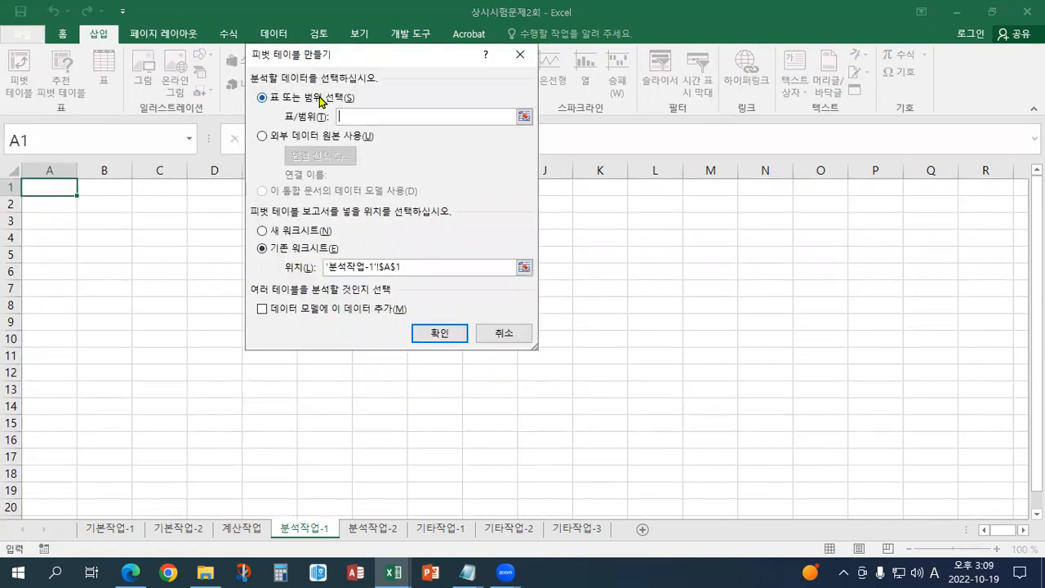
click(291, 137)
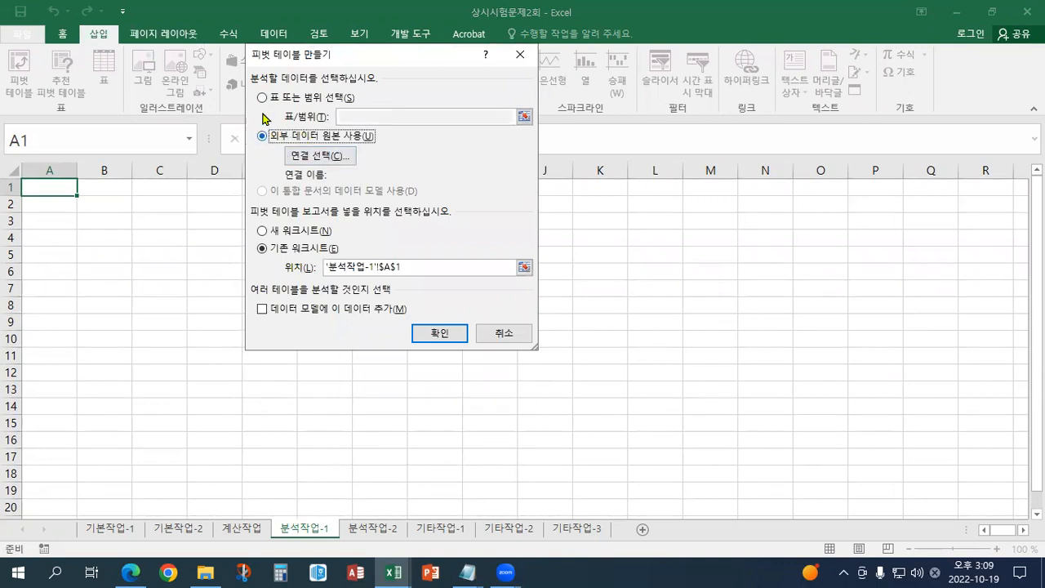
Browse for the PivotTable's connection file in Documents under (오후)2023년컴활1급, 3권_문제집, 스프레드시트 상시시험문제.
click(309, 160)
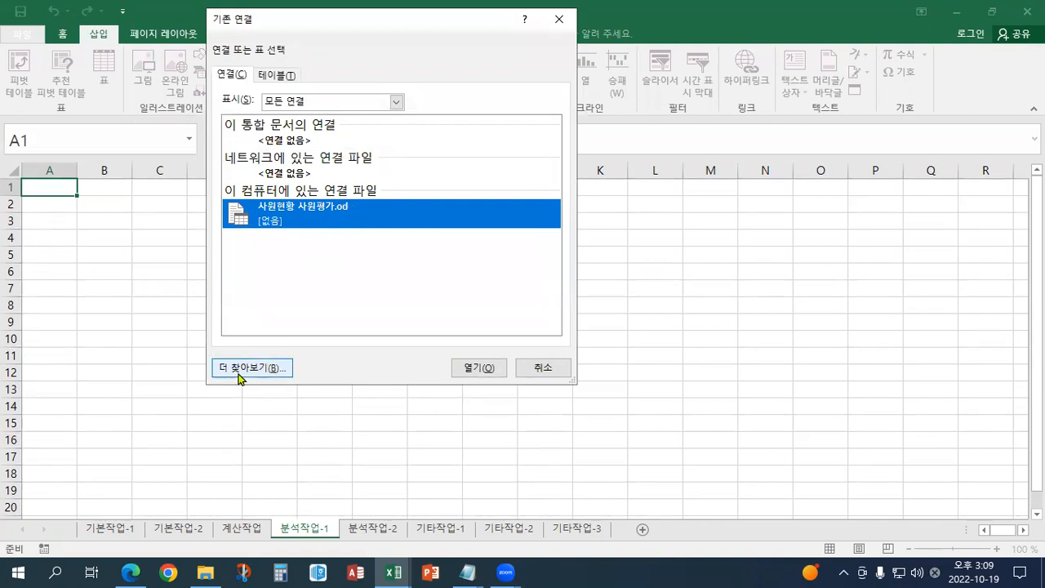
click(248, 368)
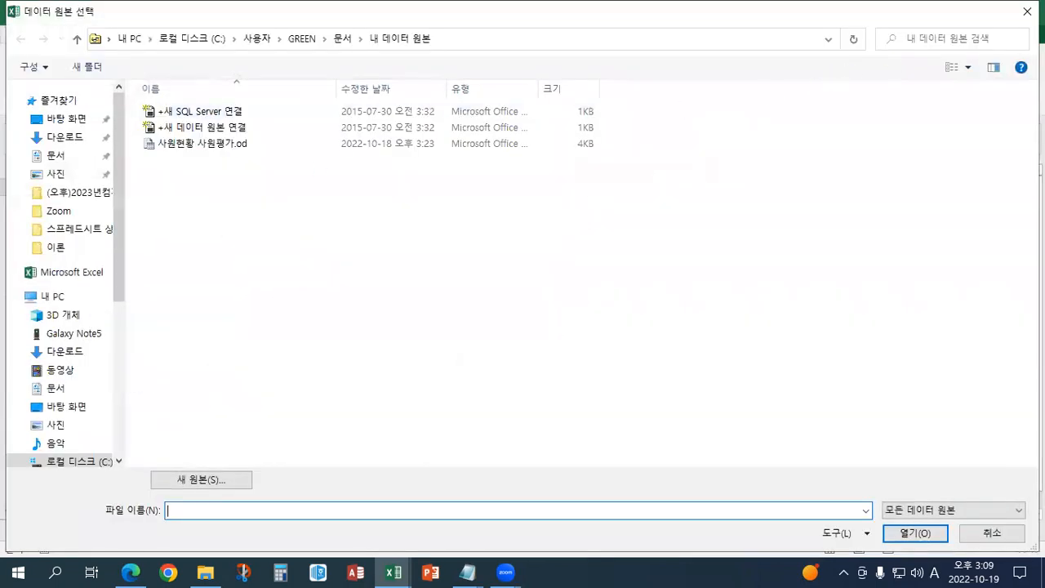
double_click(909, 13)
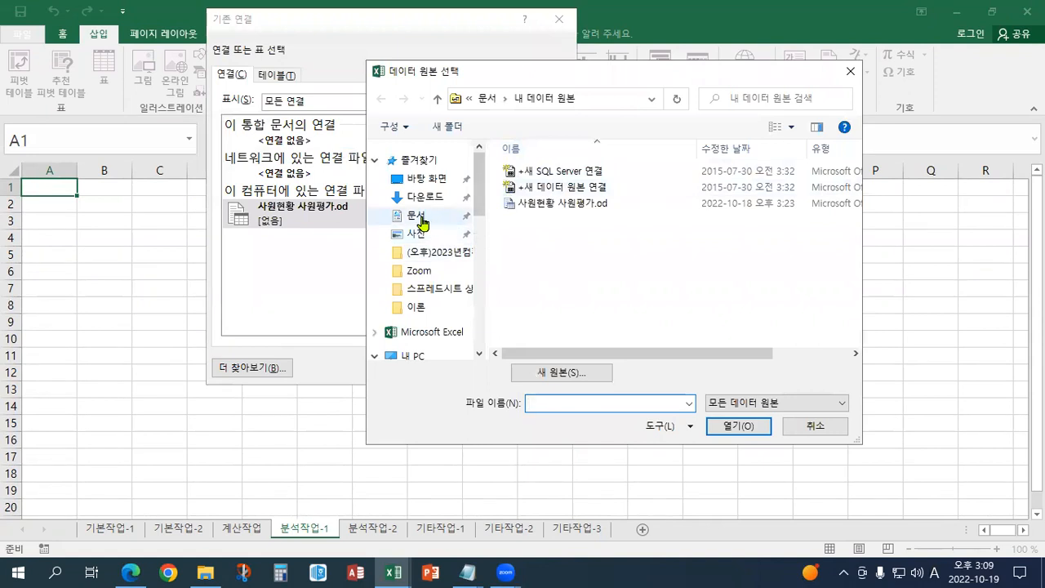
click(421, 219)
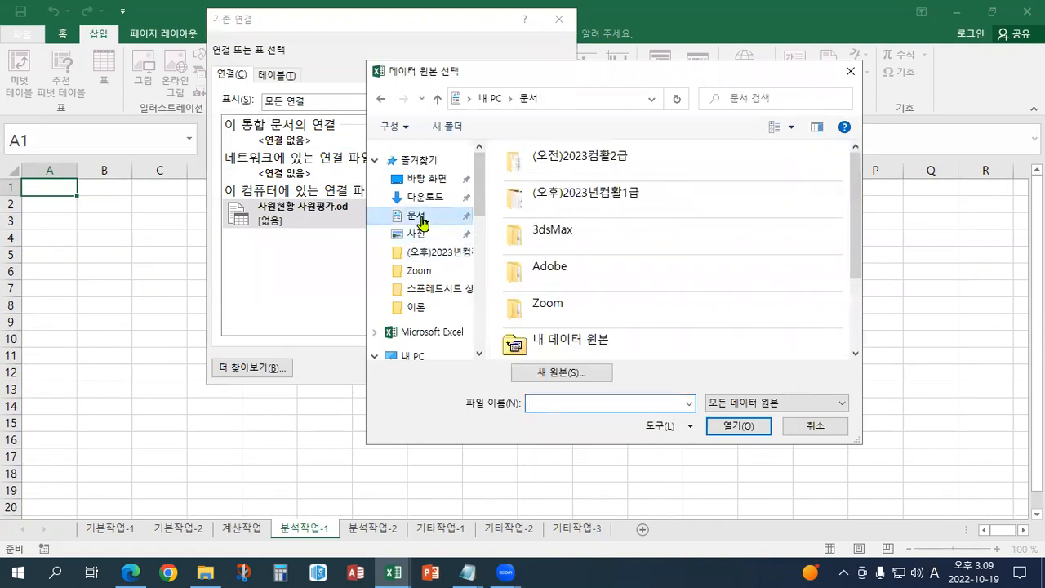
double_click(549, 196)
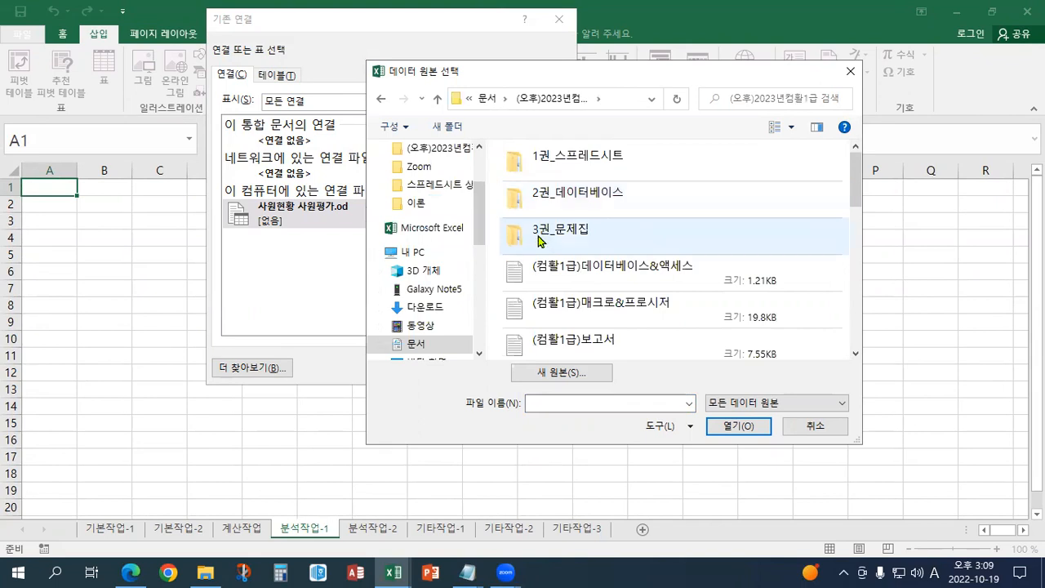
double_click(539, 237)
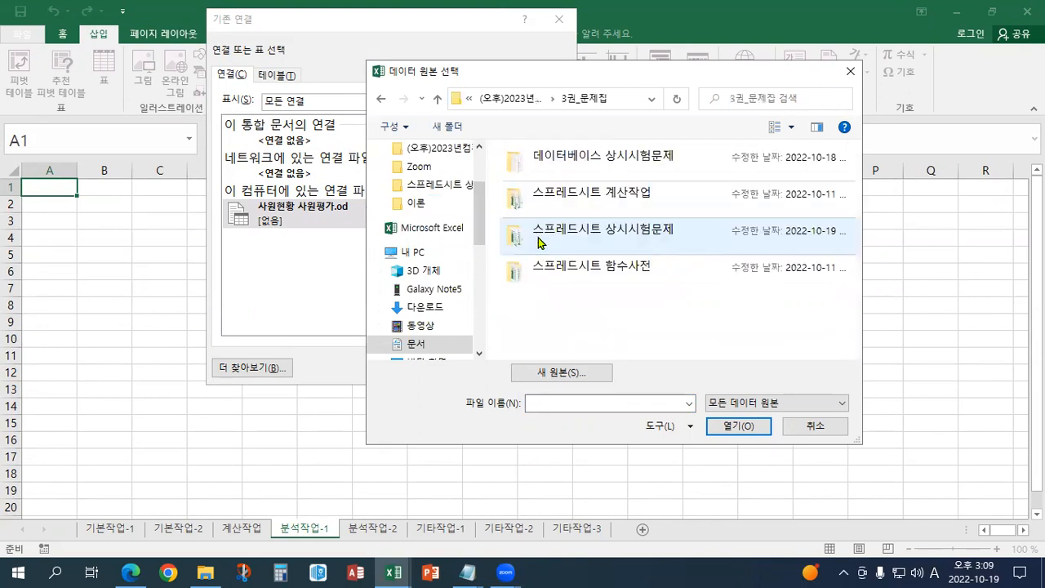
double_click(538, 237)
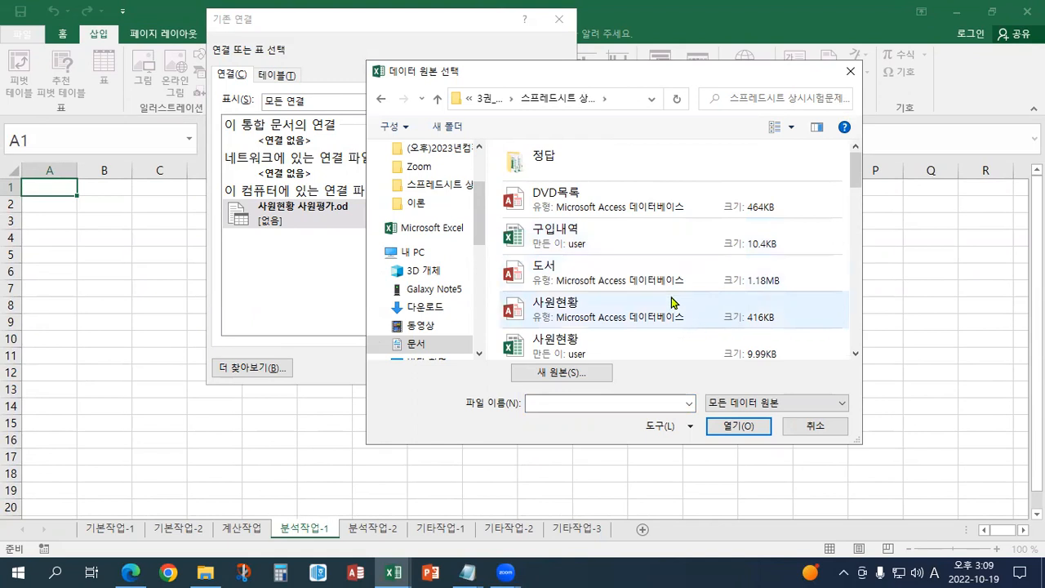
Choose 수강현황.csv as the data source and mark its data as having headers in the text import.
drag(851, 170, 852, 294)
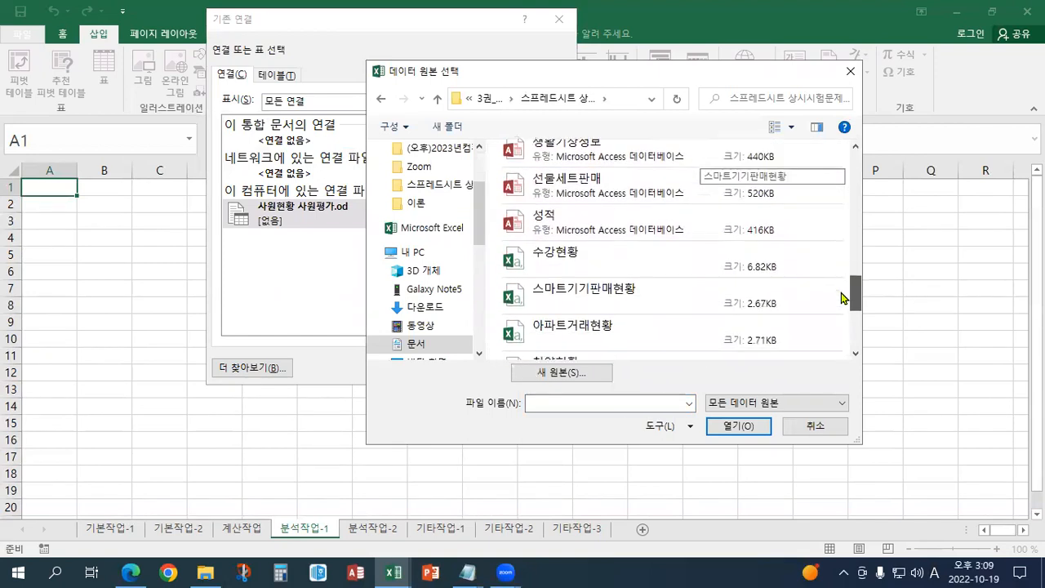
click(566, 276)
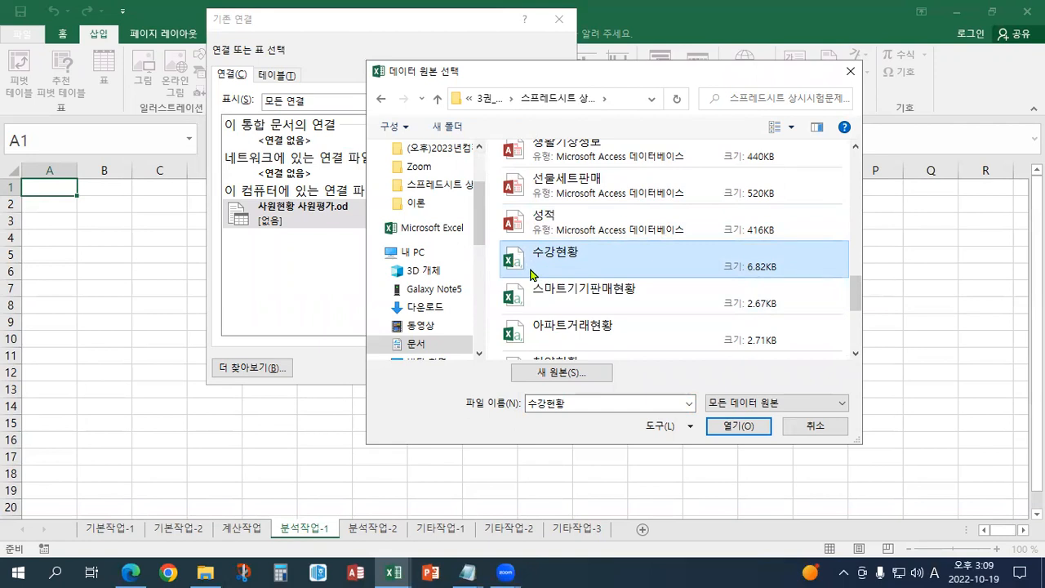
double_click(531, 275)
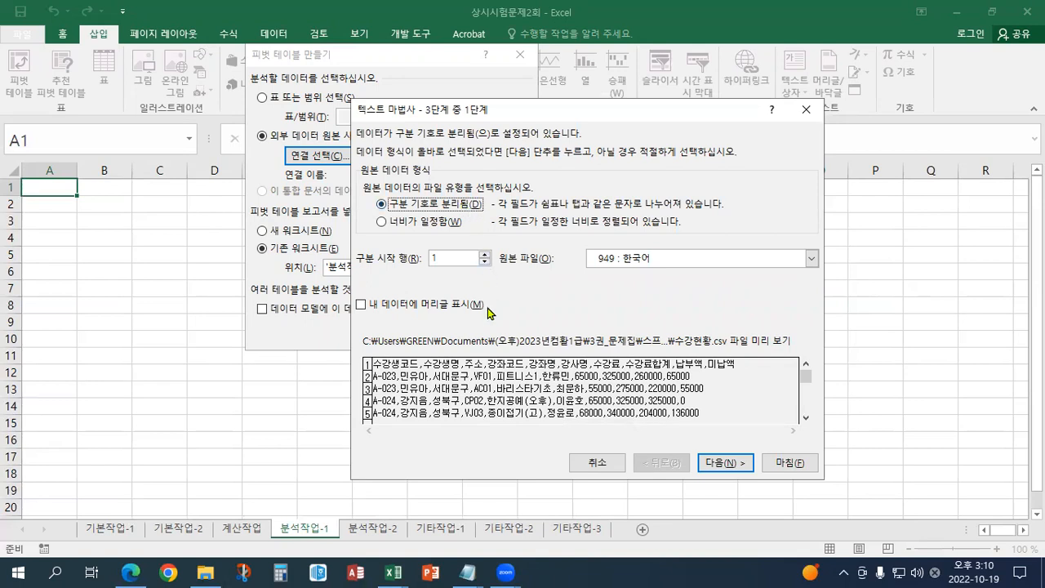
click(360, 306)
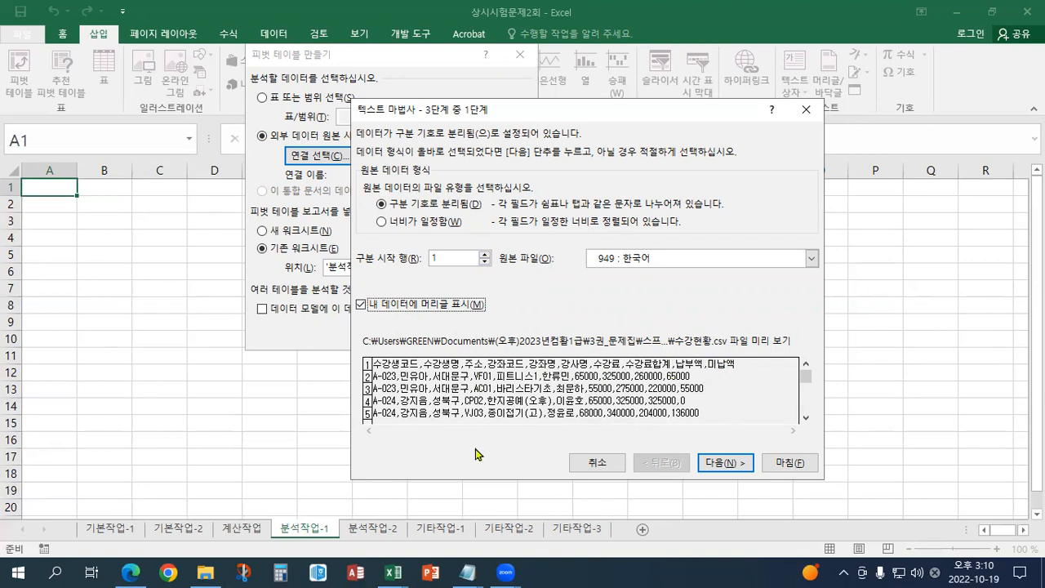
Split the imported 수강현황.csv text by comma only, turning off the tab delimiter, and continue to the column data formats.
click(727, 463)
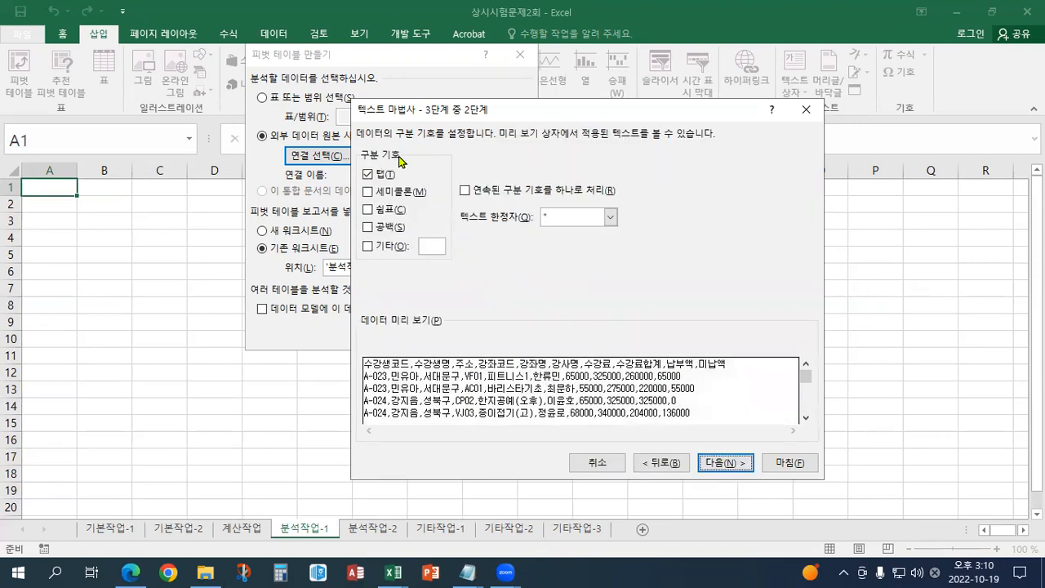
click(368, 210)
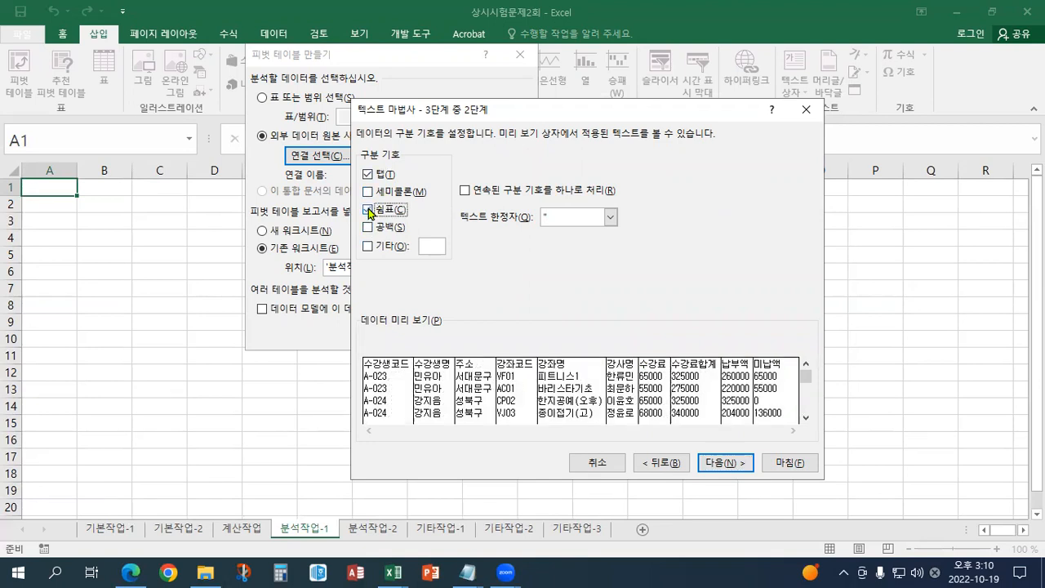
click(368, 174)
click(730, 463)
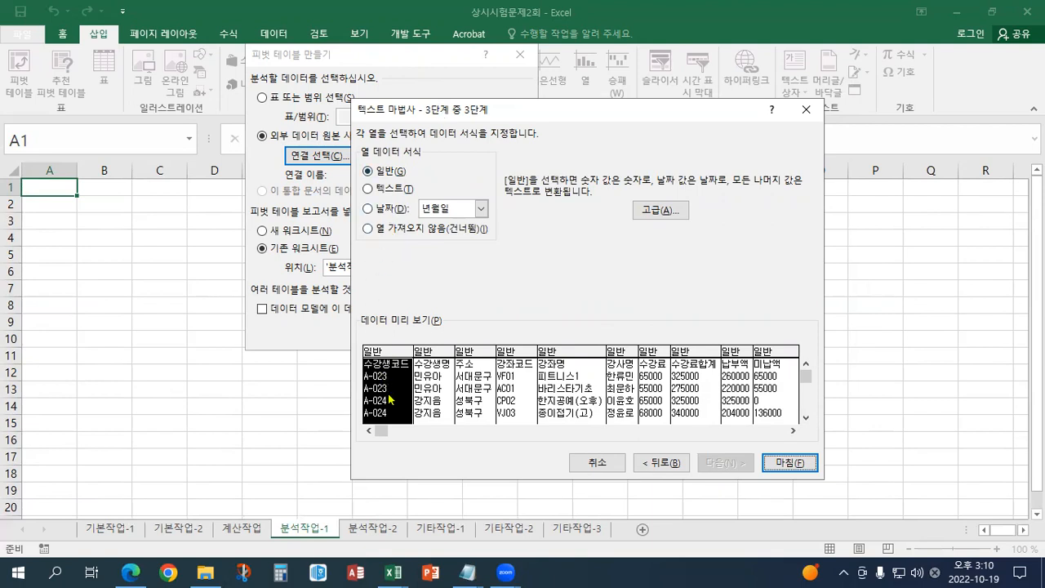
Exclude the 수강생코드, 수강생명, 주소 and 강좌코드 columns from the text import.
click(404, 230)
click(425, 392)
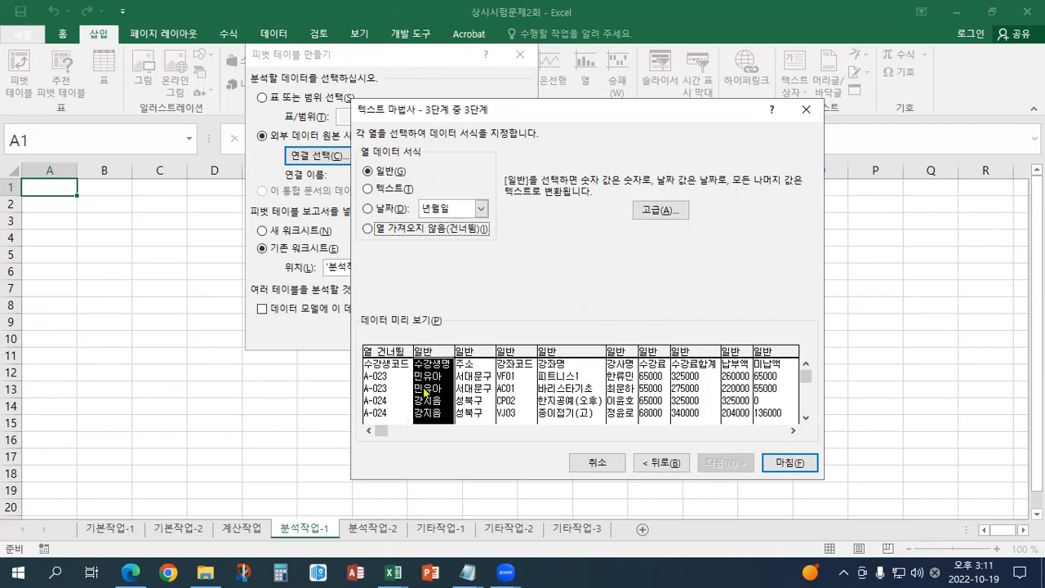
click(399, 229)
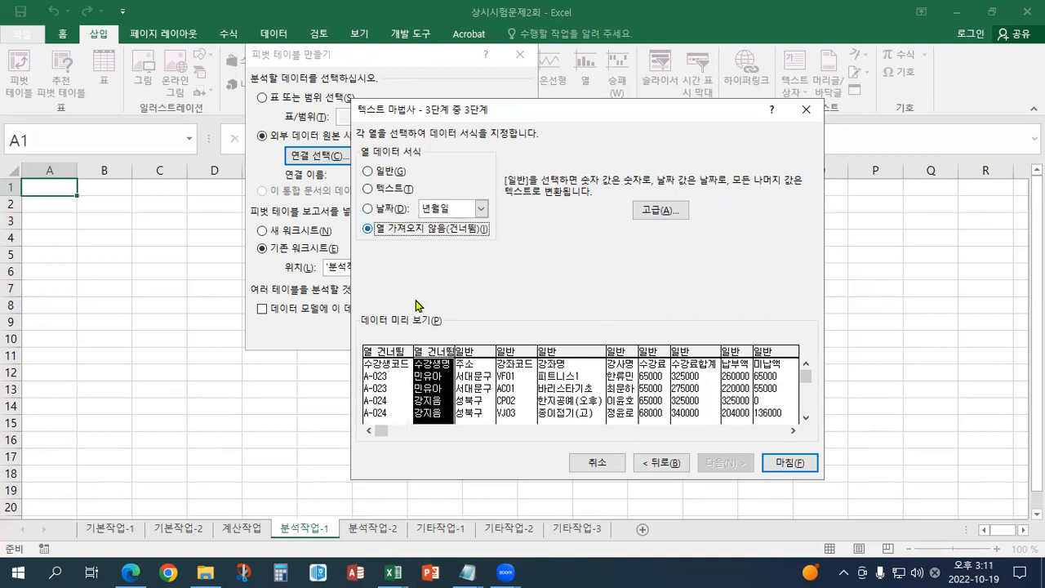
click(468, 390)
click(400, 231)
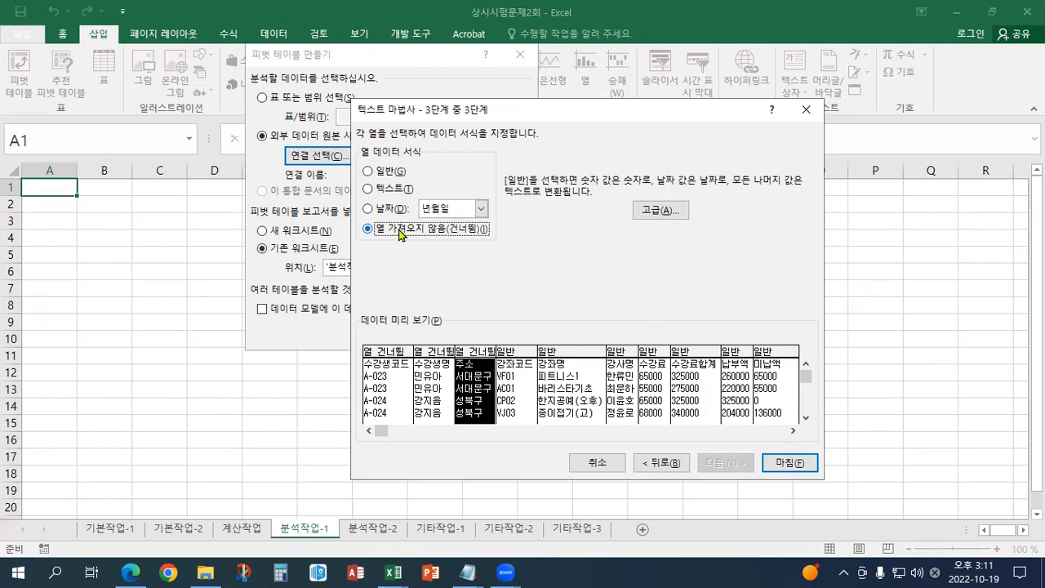
click(512, 390)
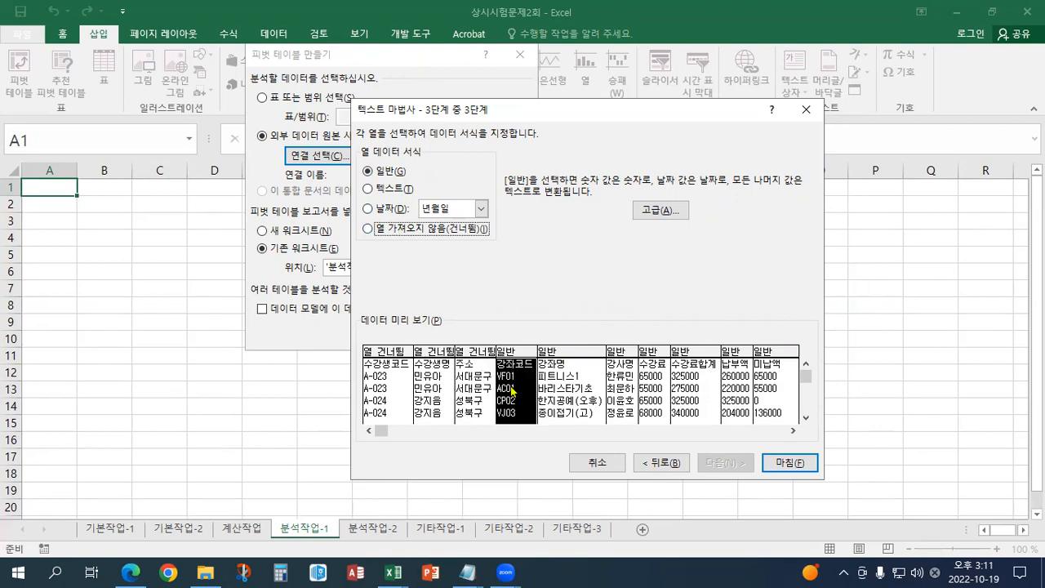
click(369, 229)
Exclude the 수강료 and 수강료합계 columns as well, keeping 강좌명, 강사명, 납부액 and 미납액, and finish the text import.
click(562, 398)
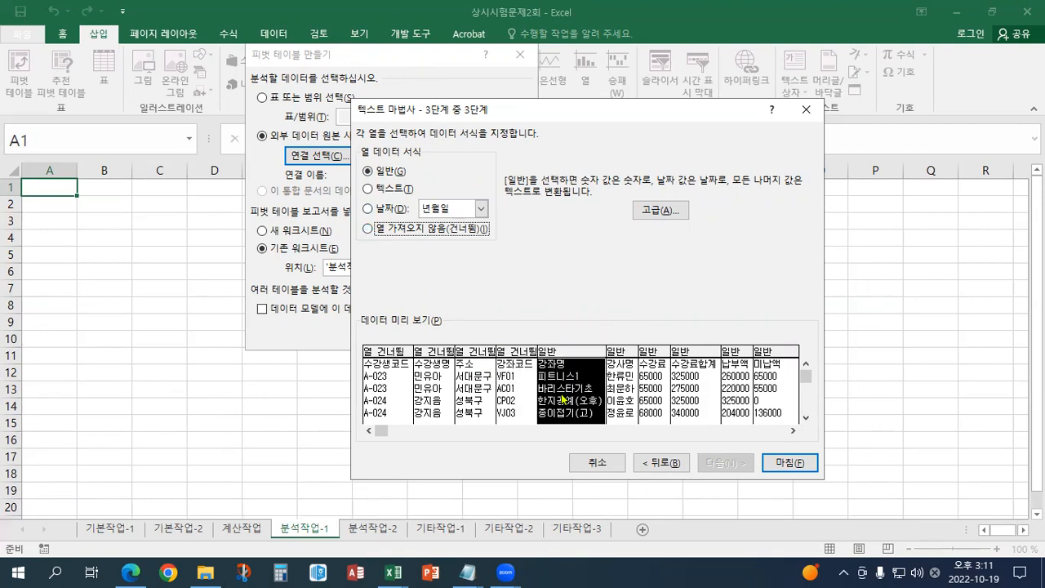
click(628, 392)
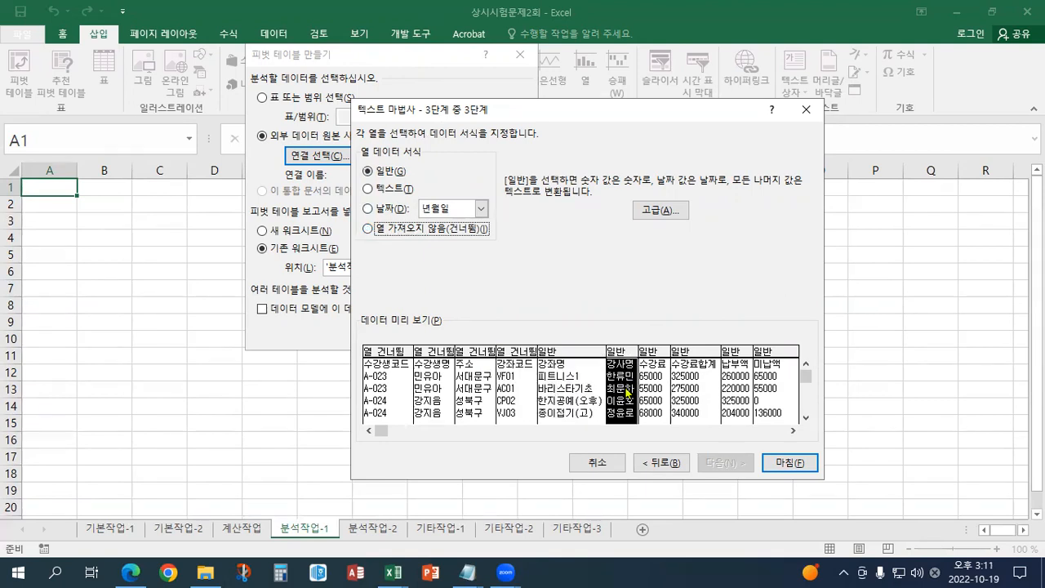
click(656, 397)
click(389, 232)
click(696, 391)
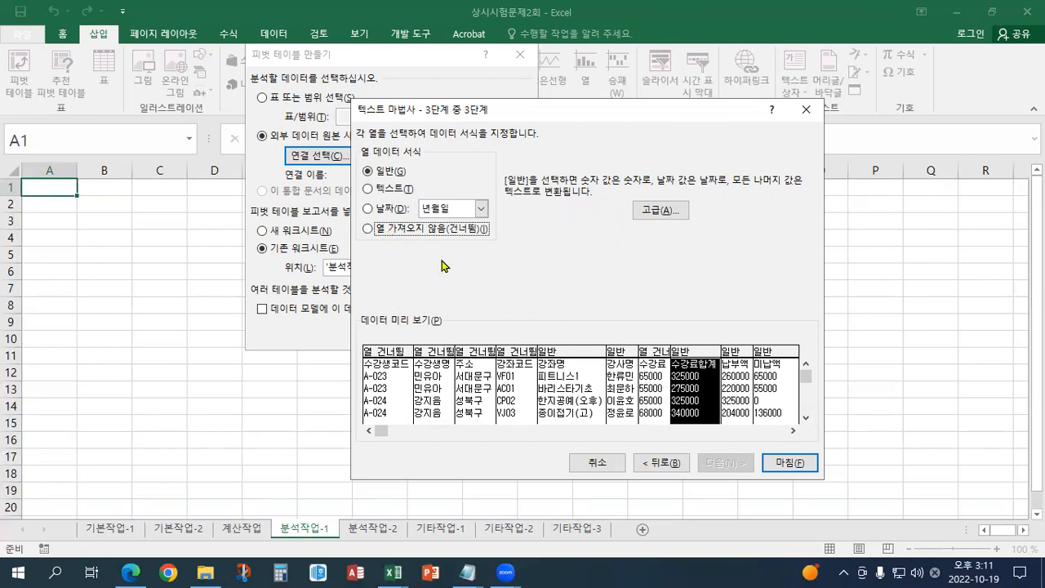
click(389, 232)
click(778, 464)
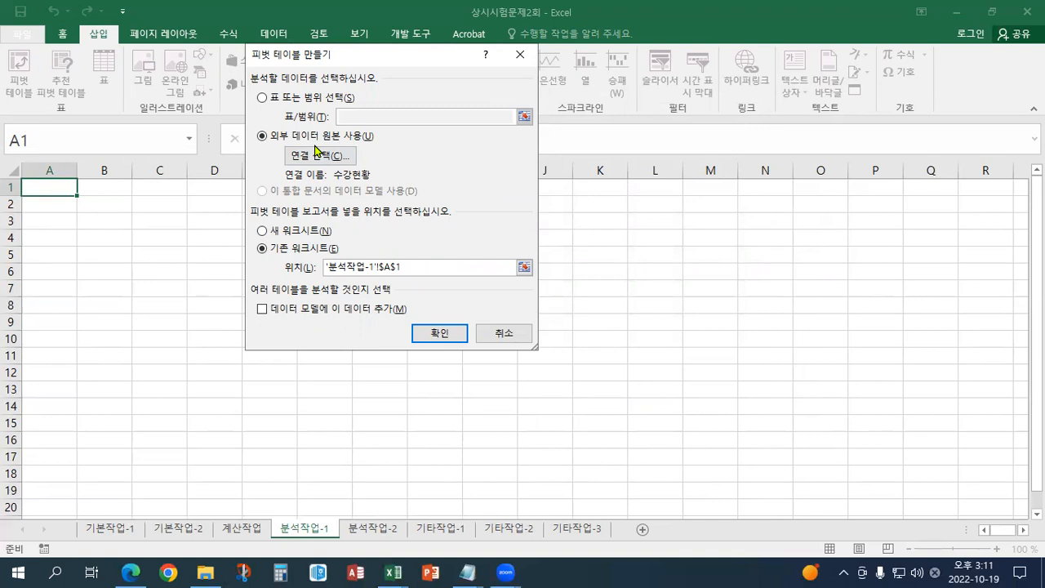
Create the pivot table with its data added to the data model and move it to cell B4 of 분석작업-1.
click(324, 316)
click(426, 337)
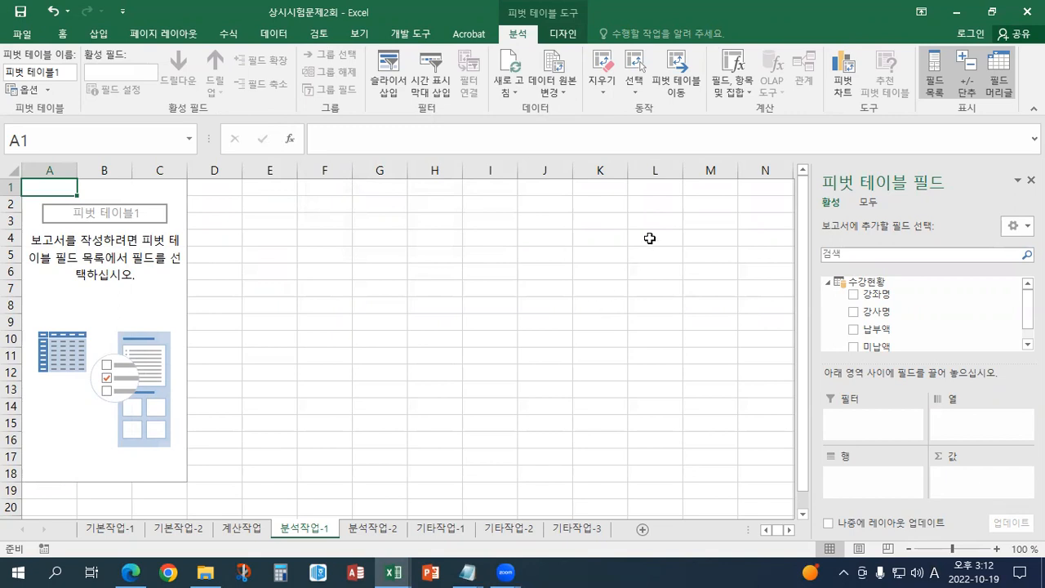
click(680, 91)
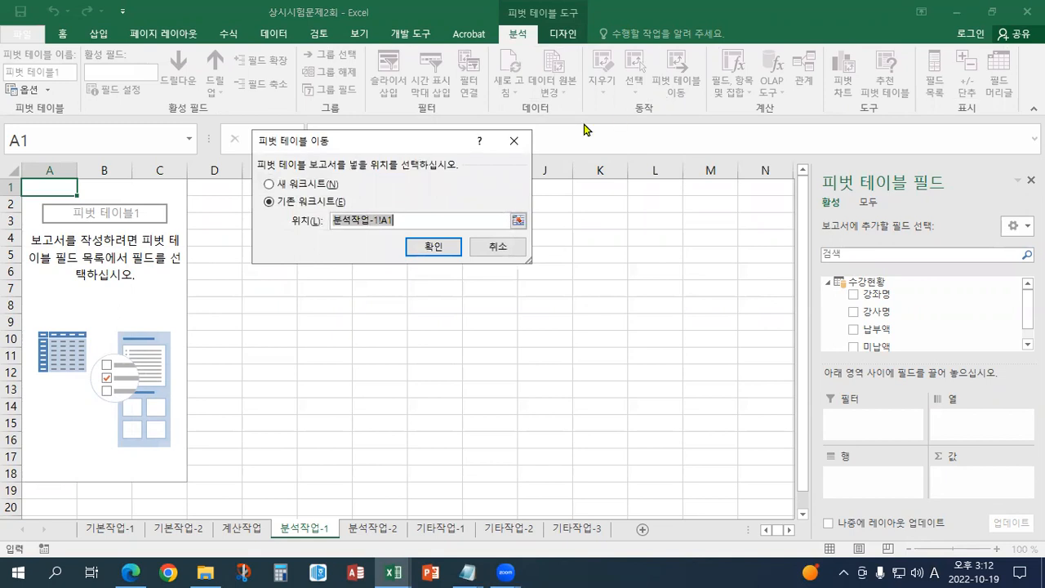
click(92, 239)
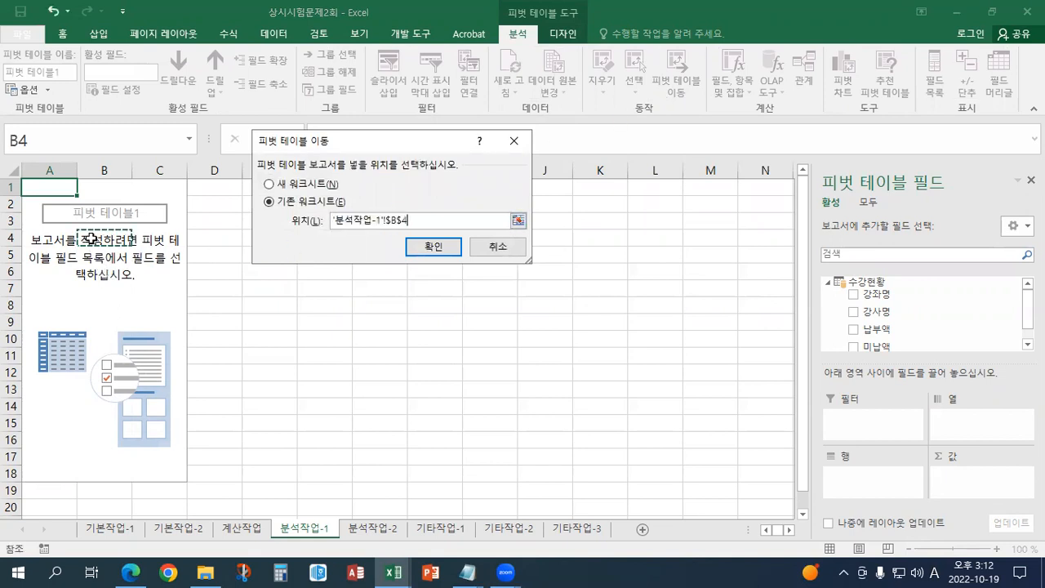
click(437, 245)
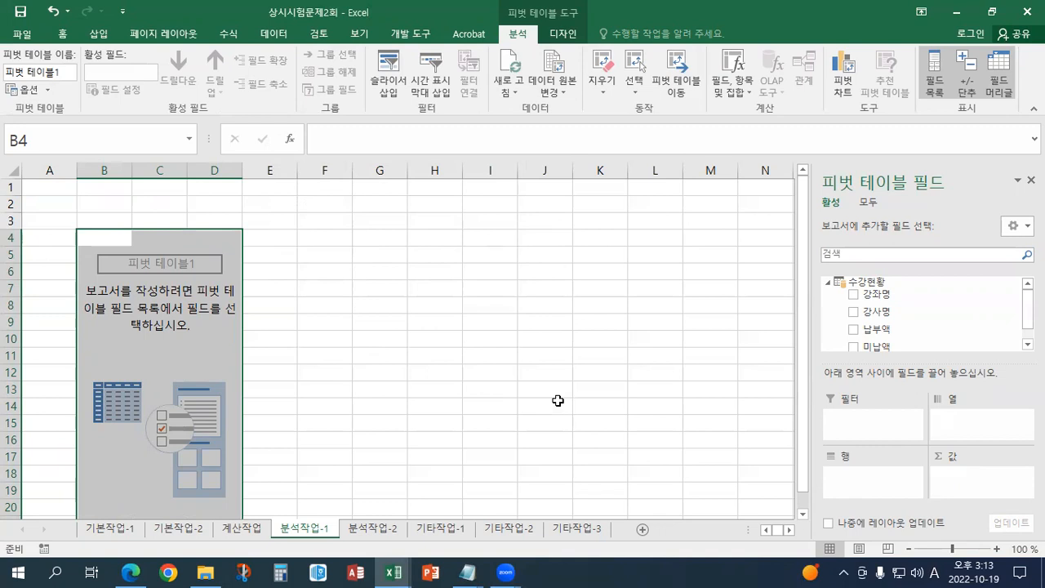
key(alt+Tab)
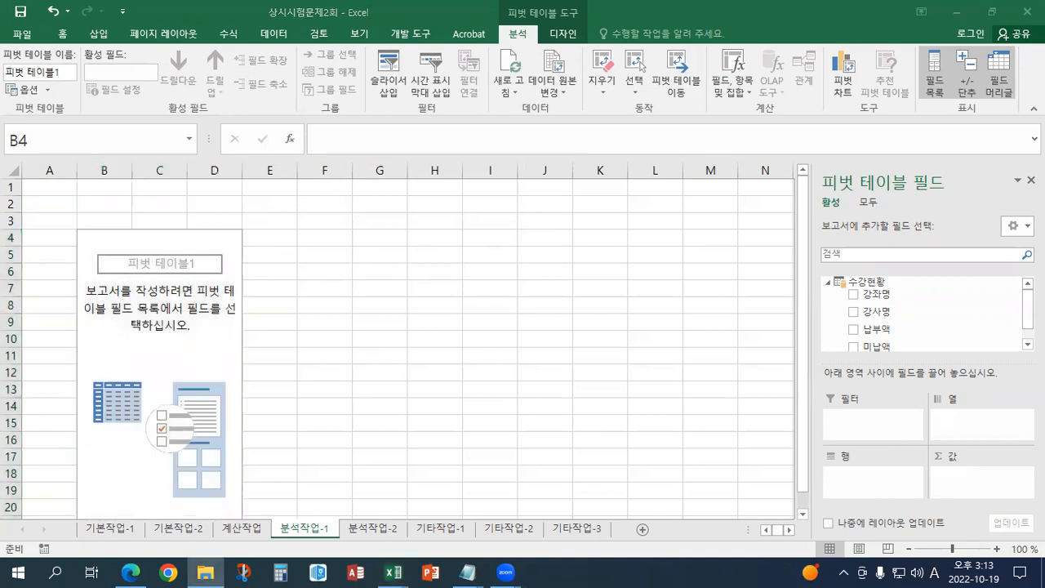
key(alt+Tab)
key(alt+Tab)
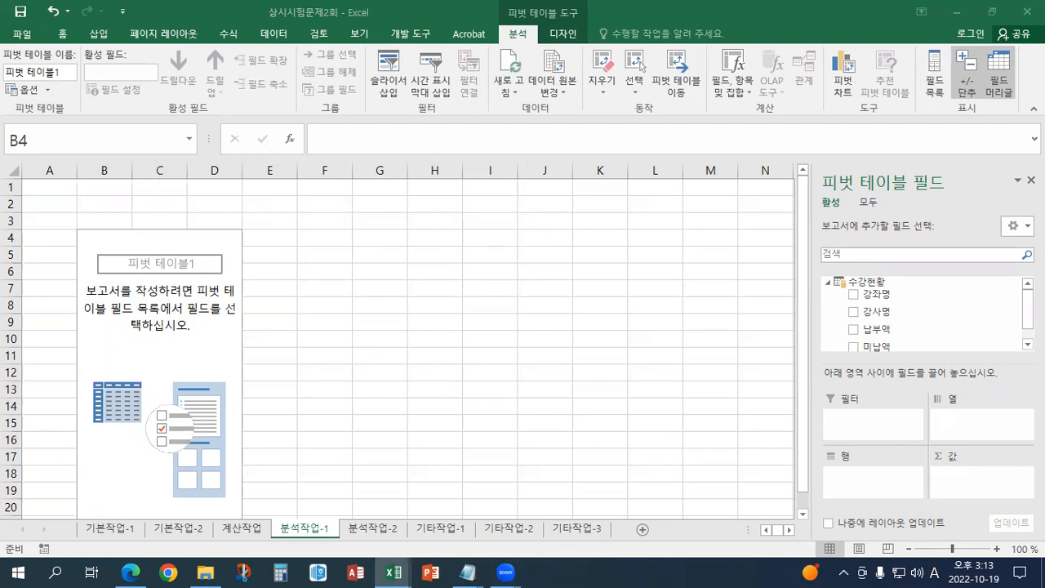
Lay out the pivot table with 강사명 as rows, 납부액 and 미납액 as values, and 강좌명 as the report filter.
click(881, 312)
drag(881, 312, 865, 486)
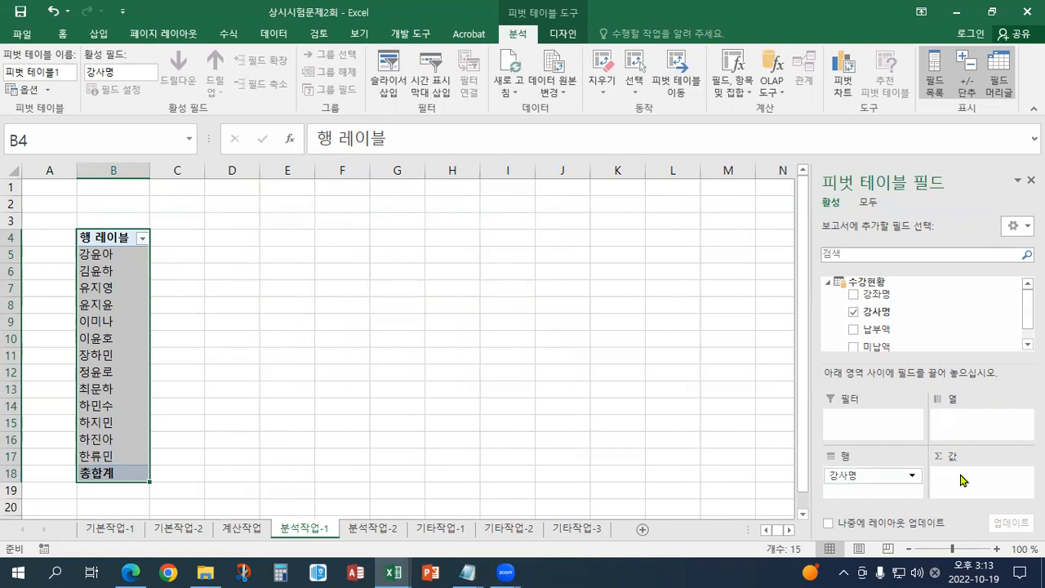
click(1027, 344)
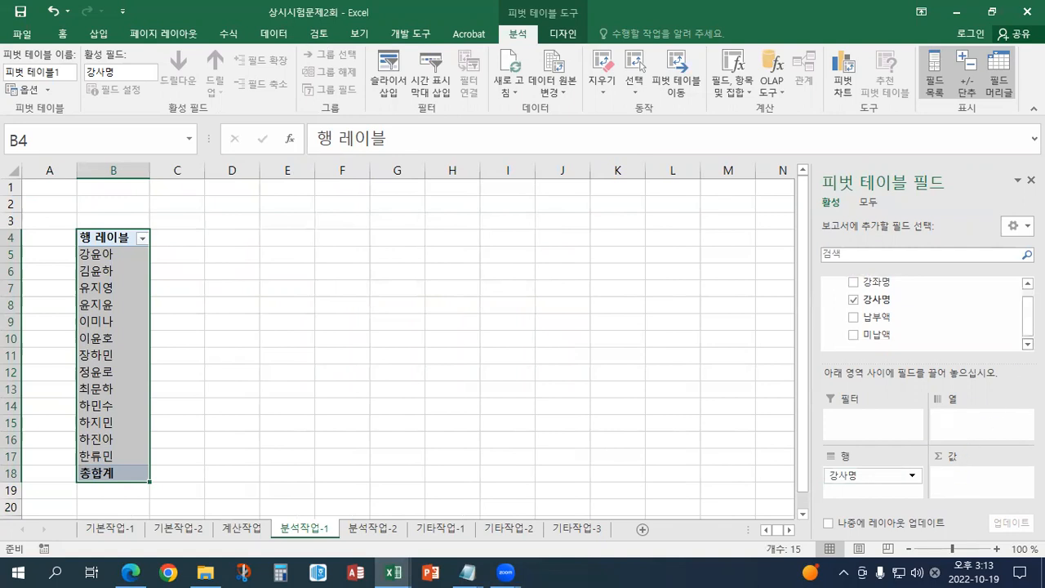
drag(878, 317, 966, 484)
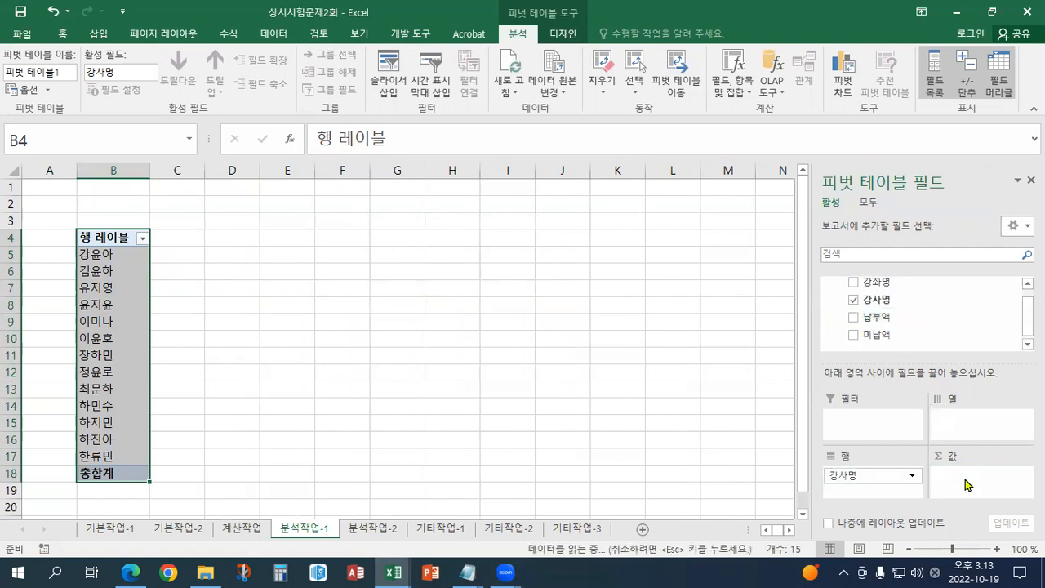
drag(937, 363, 936, 349)
click(1027, 329)
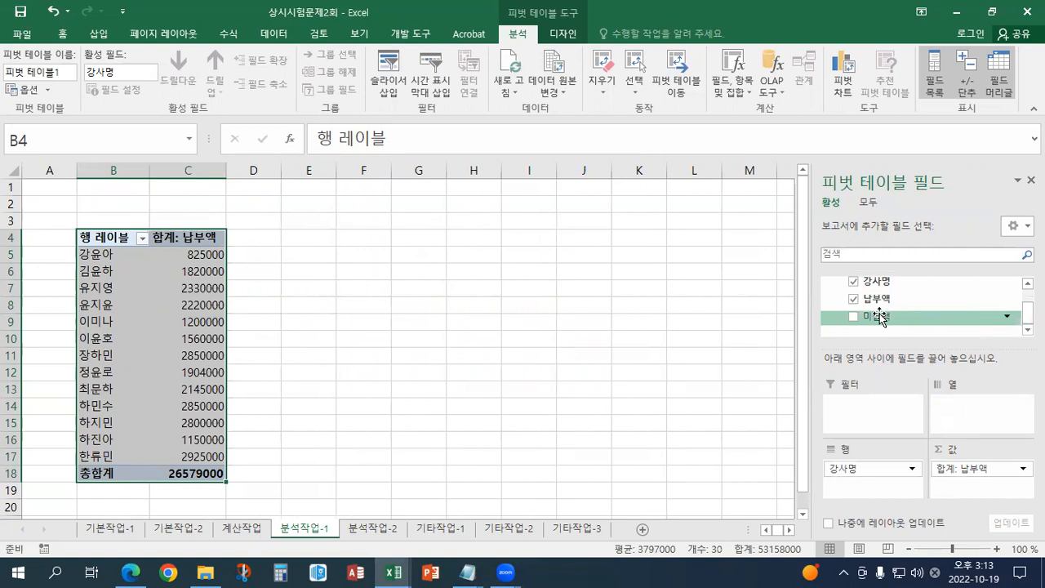
drag(880, 319, 950, 490)
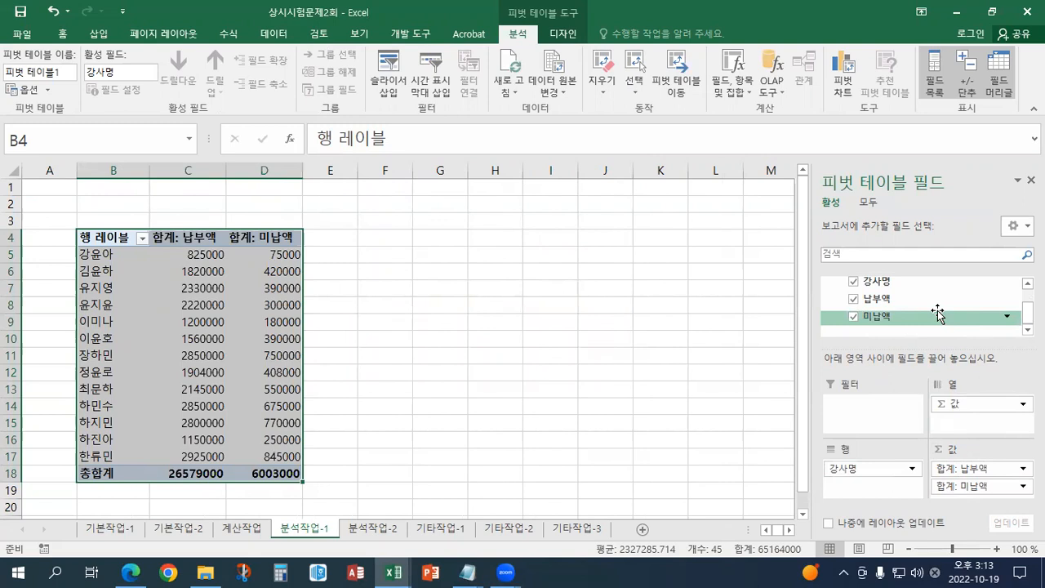
scroll(937, 314, up, 3)
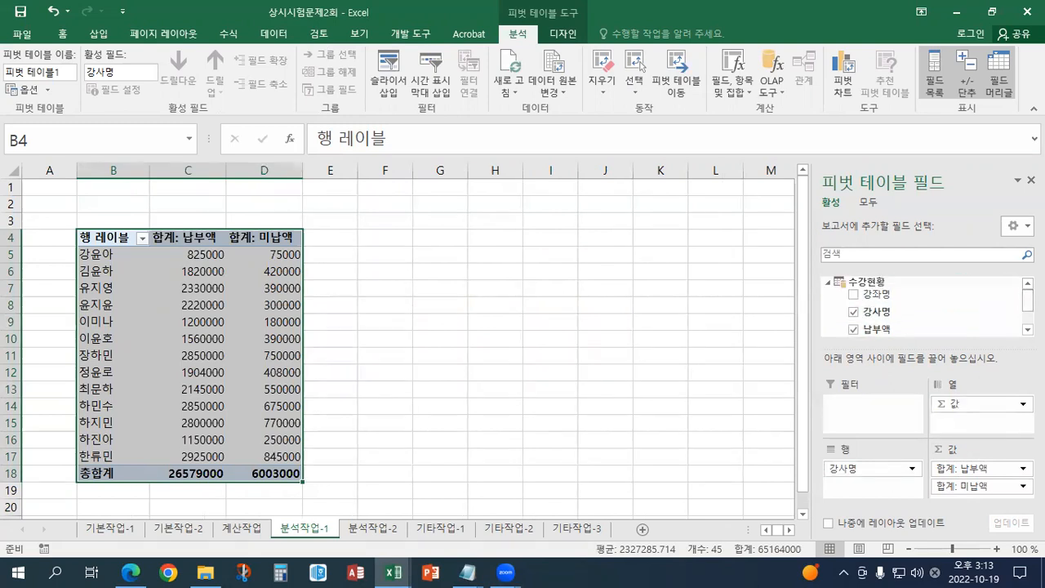
drag(905, 294, 897, 426)
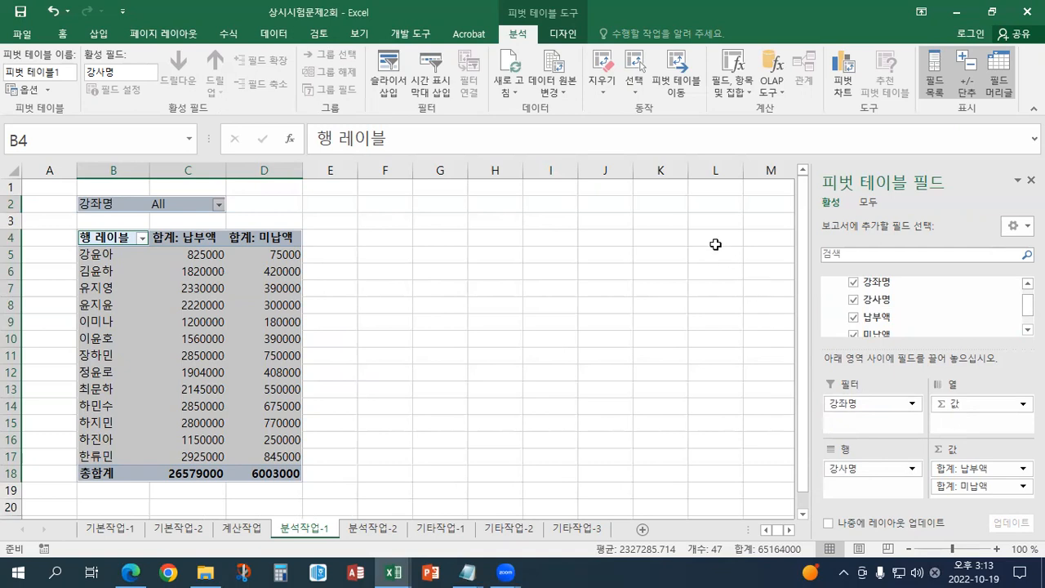
Set the pivot table's report layout to outline form (개요 형식으로 표시).
click(571, 34)
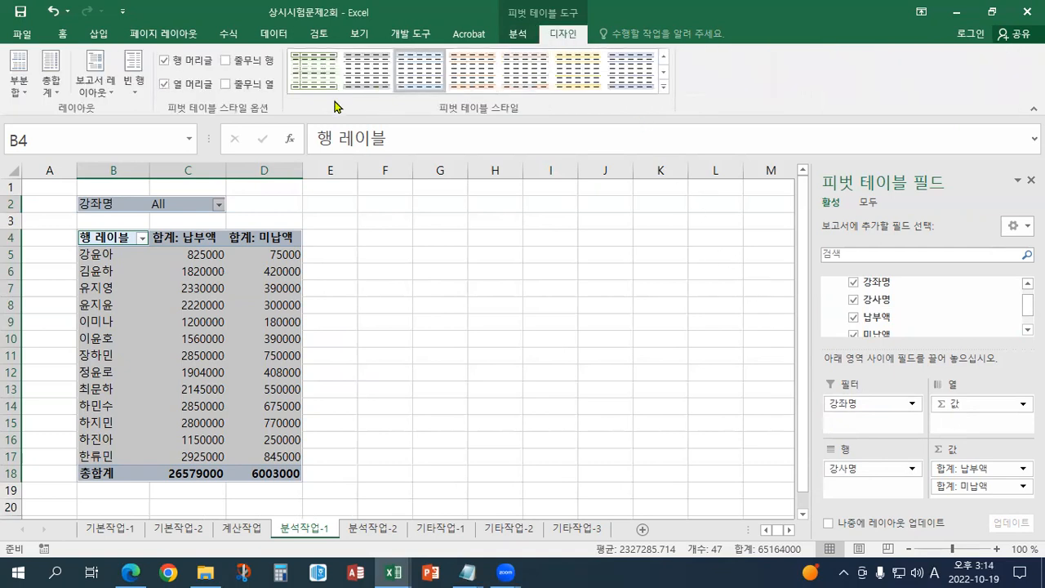
click(96, 82)
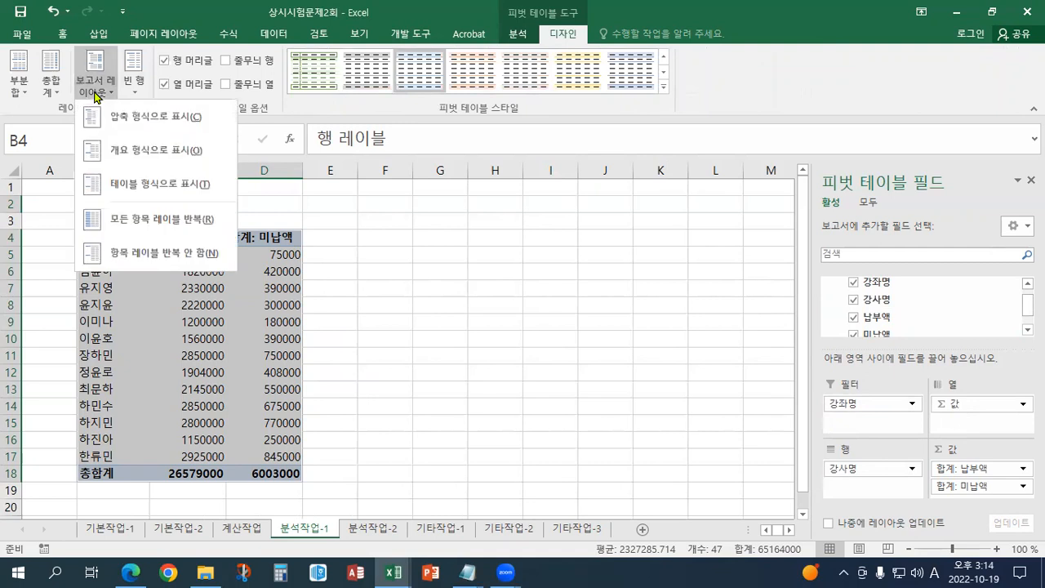
click(86, 155)
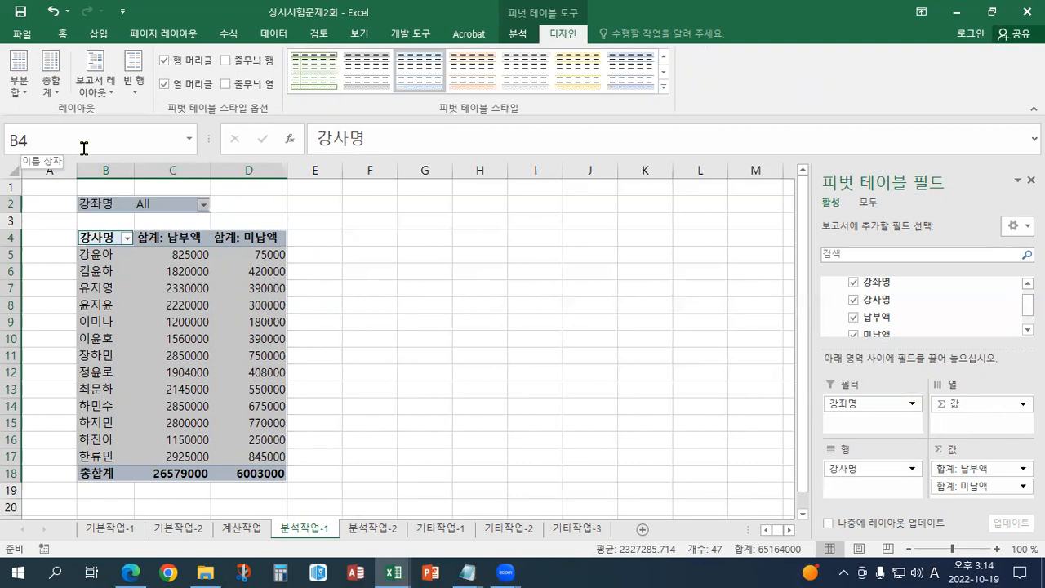
Allow multiple items in the 강좌명 report filter and deselect all courses.
click(114, 204)
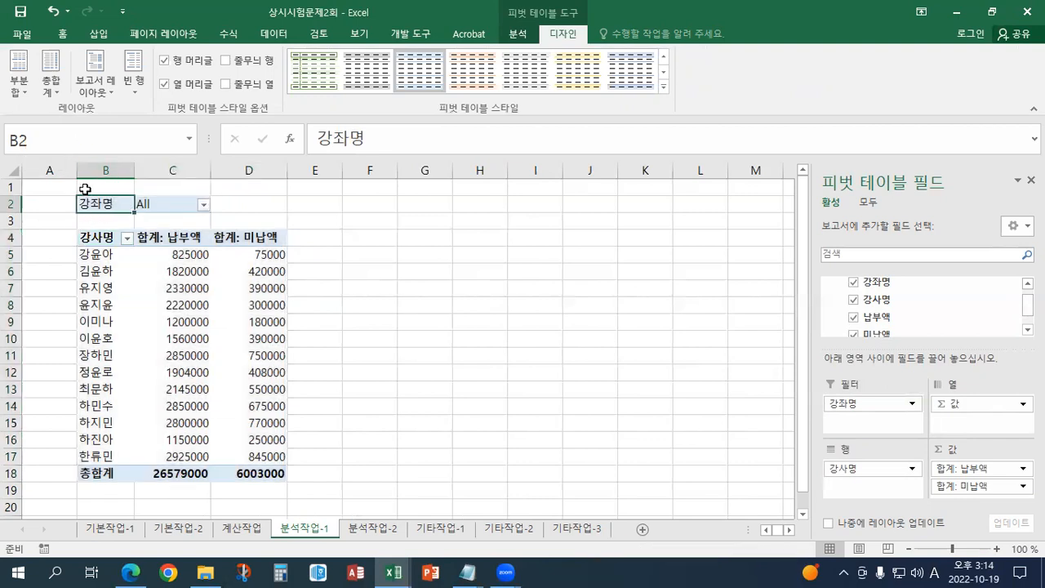
click(203, 206)
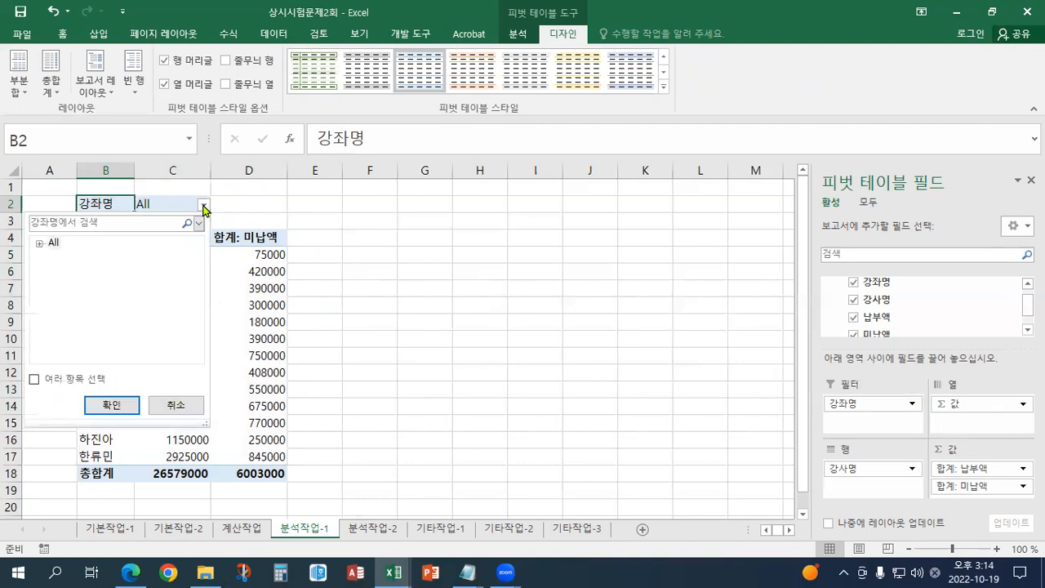
click(38, 244)
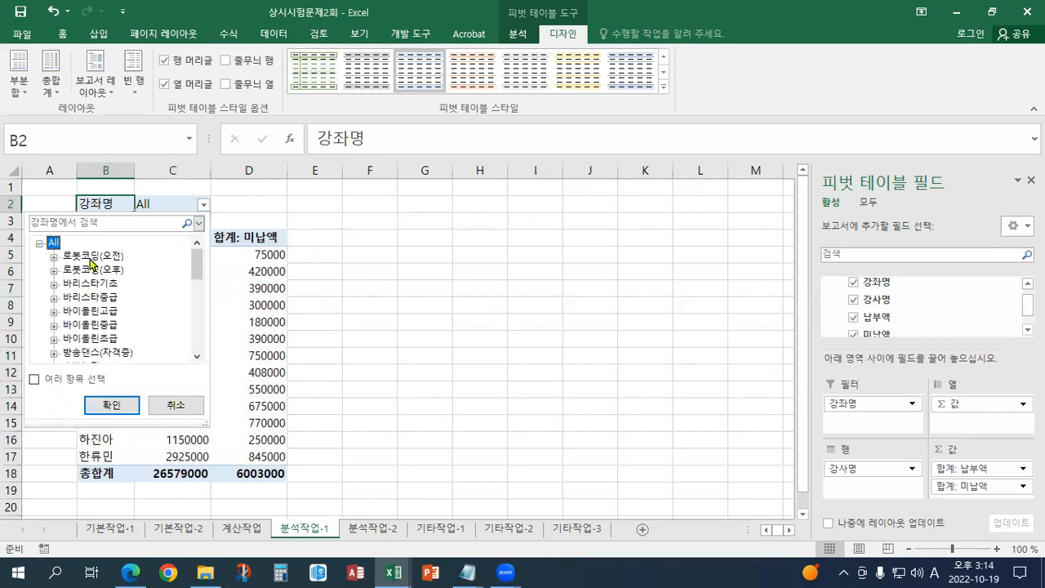
click(34, 381)
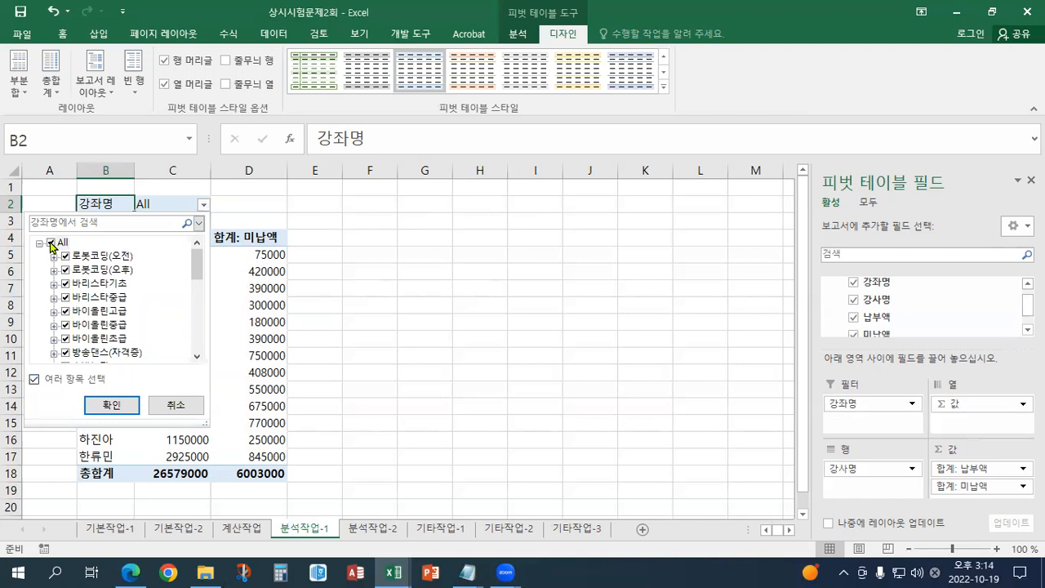
click(51, 243)
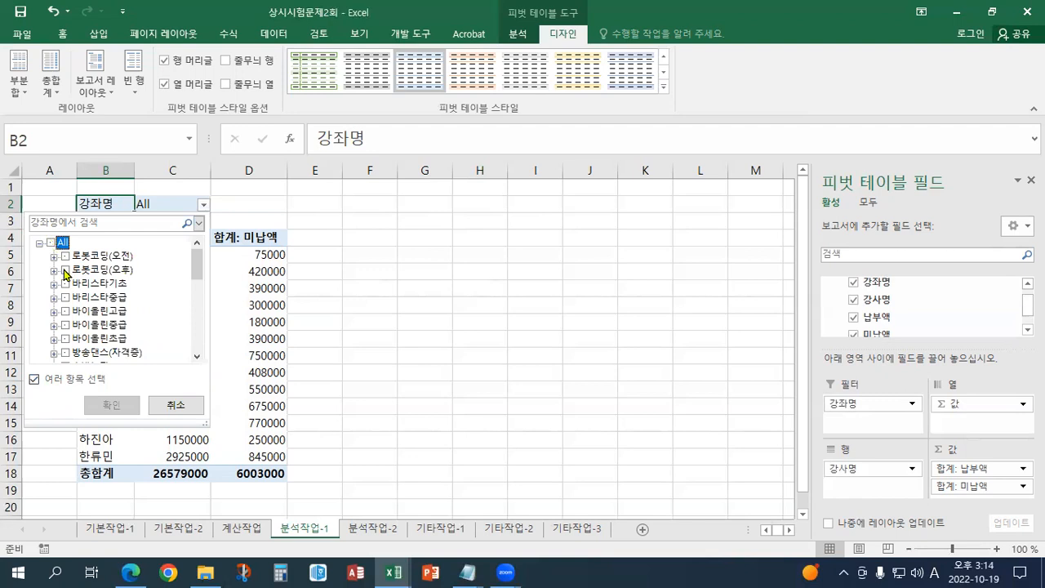
Select the courses 바리스타중급, 바이올린중급, 수채화그리기(중) and 영어회화중급 in the 강좌명 report filter.
click(66, 298)
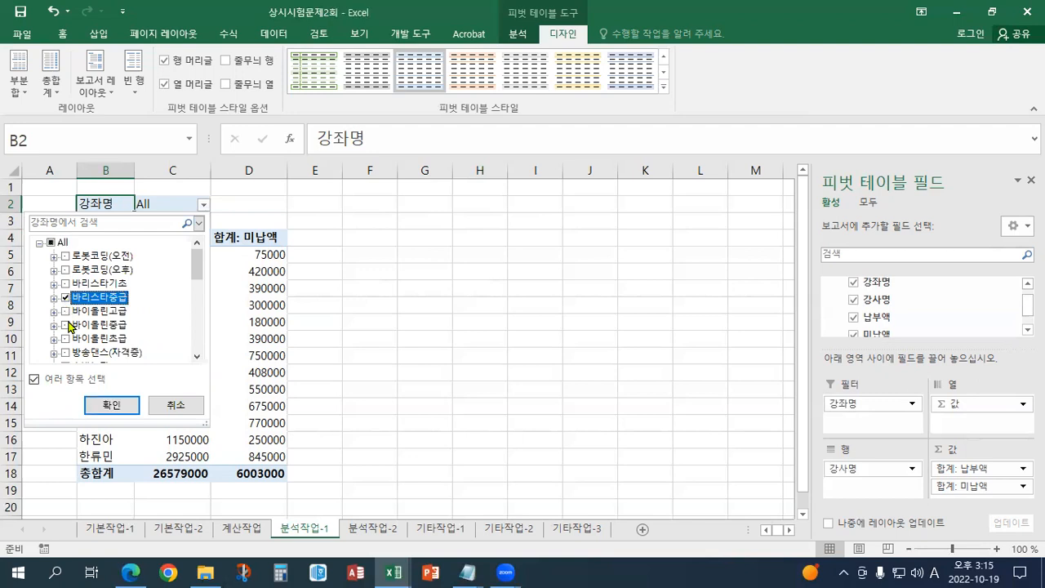
click(66, 325)
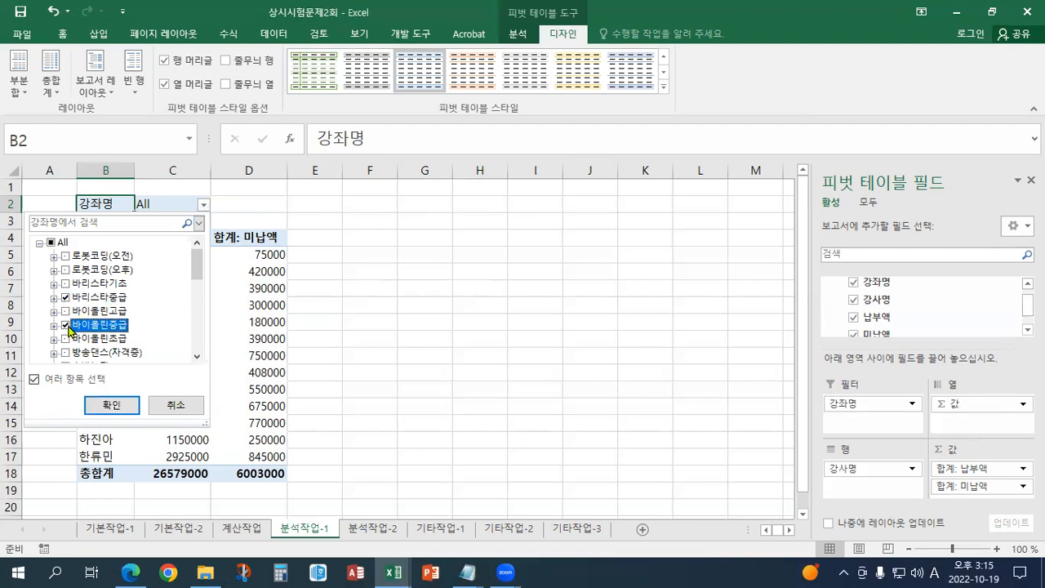
click(197, 357)
click(197, 357)
click(197, 356)
click(197, 357)
click(196, 356)
click(197, 357)
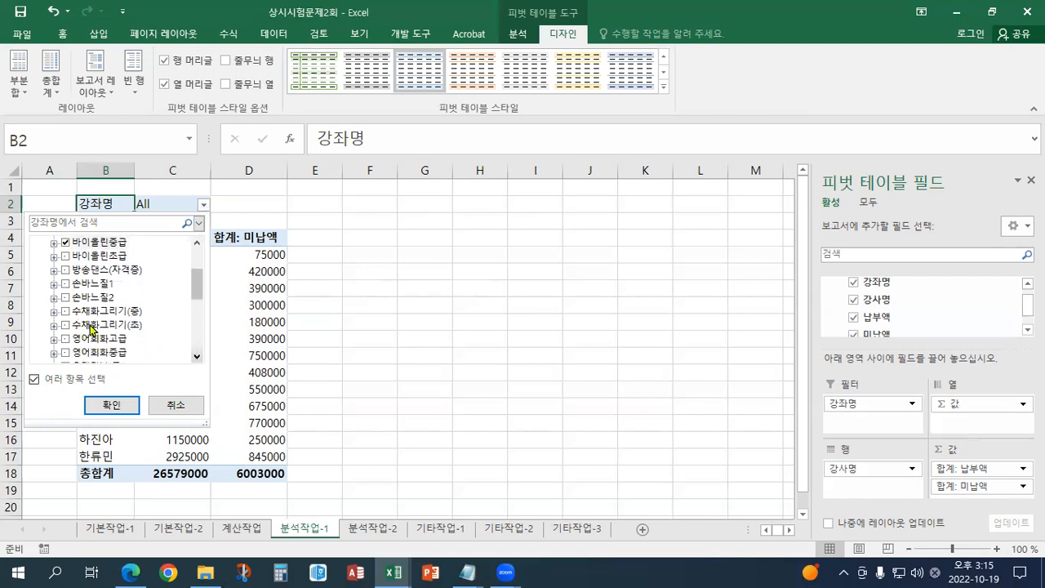
click(65, 312)
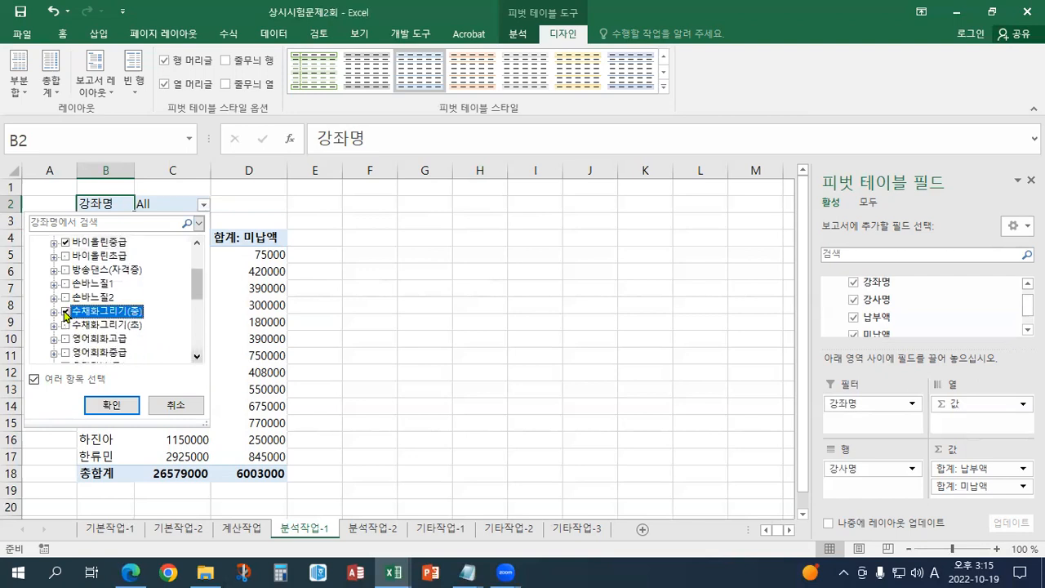
click(66, 355)
Add 오카리나(중) and 종이접기(중) to the selected courses and apply the 강좌명 filter.
click(197, 357)
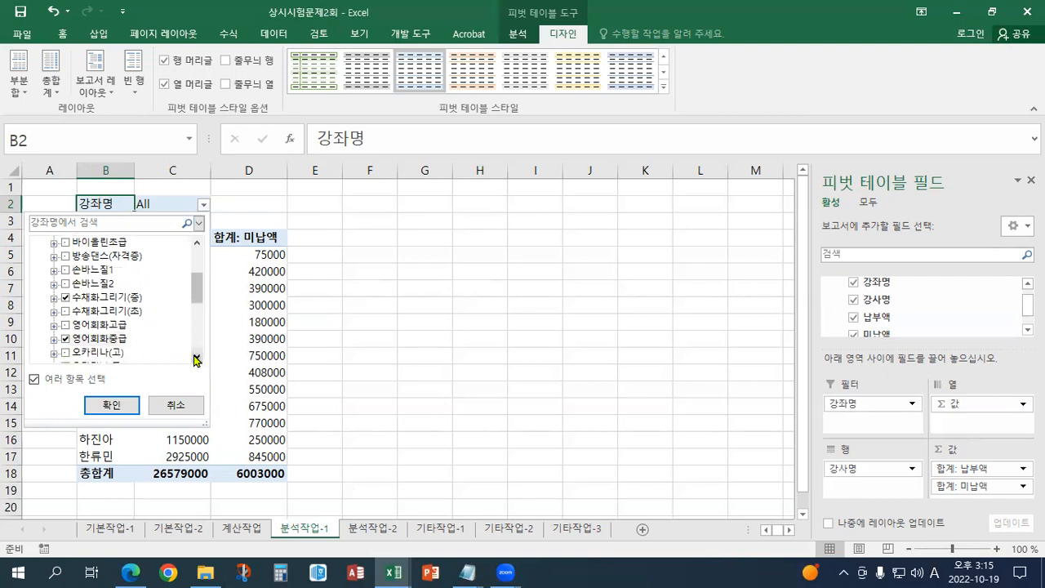
click(197, 357)
click(197, 357)
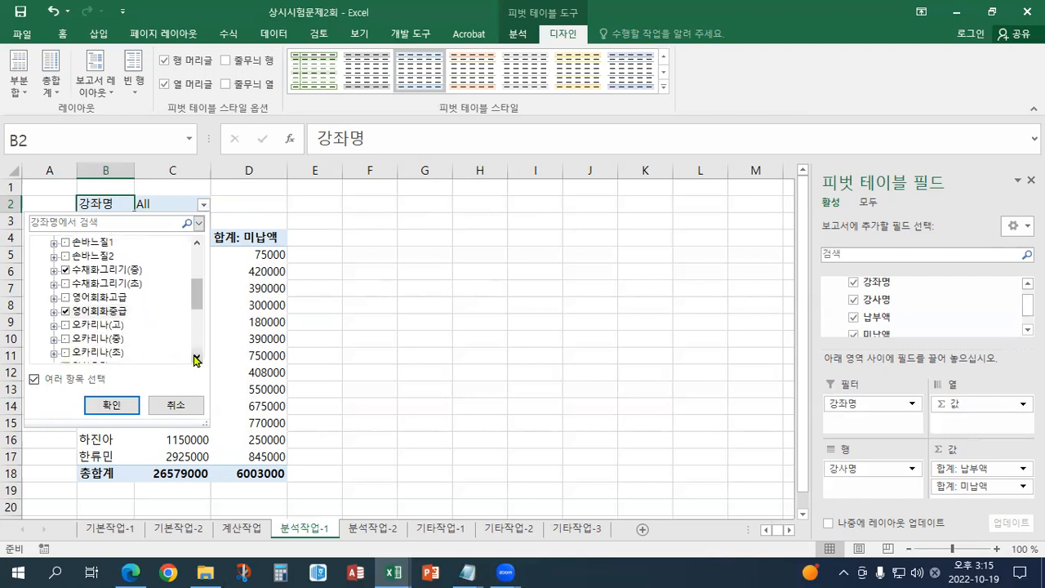
click(197, 357)
click(66, 325)
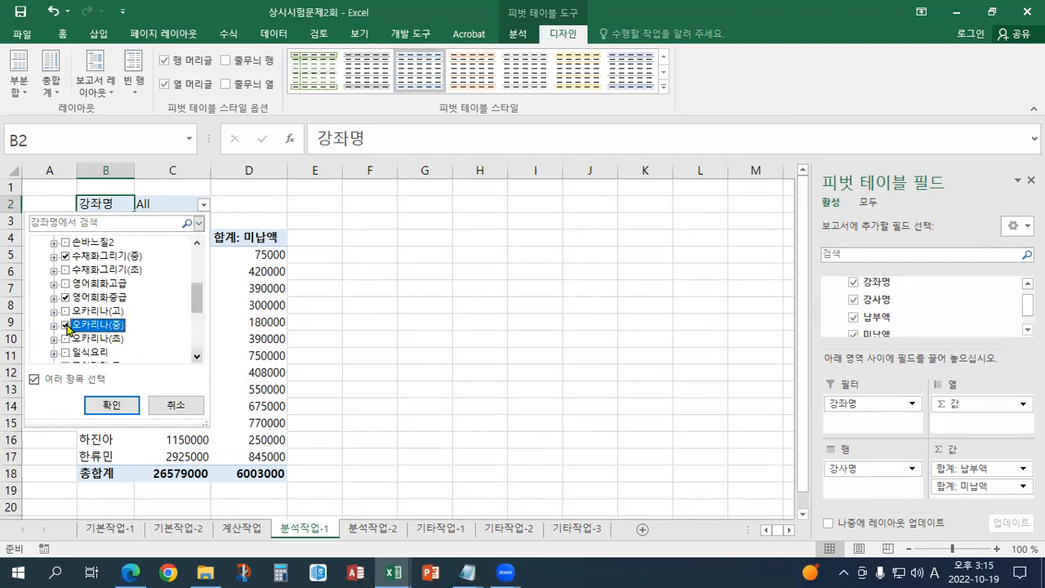
click(197, 356)
click(197, 356)
click(196, 356)
click(197, 356)
click(197, 356)
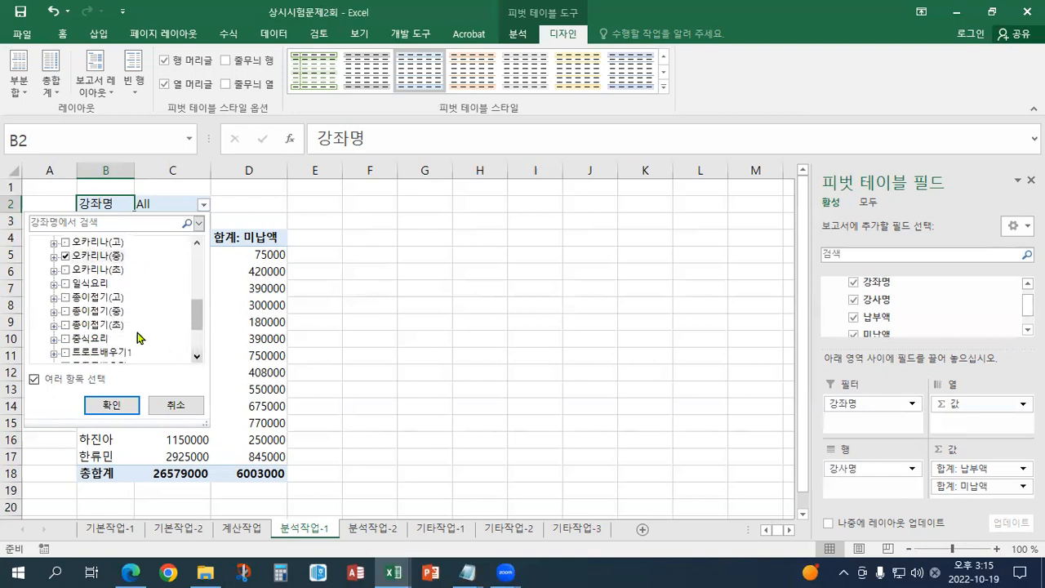
click(65, 311)
click(107, 406)
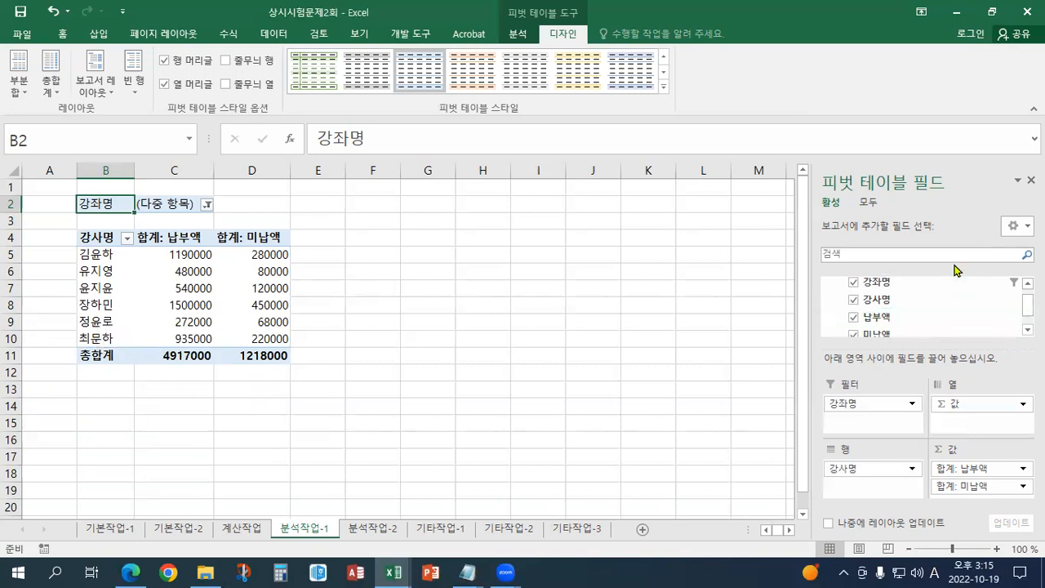
Add 납부액 to the pivot table values a second time and show that field's values as 열 합계 비율.
drag(931, 347, 929, 340)
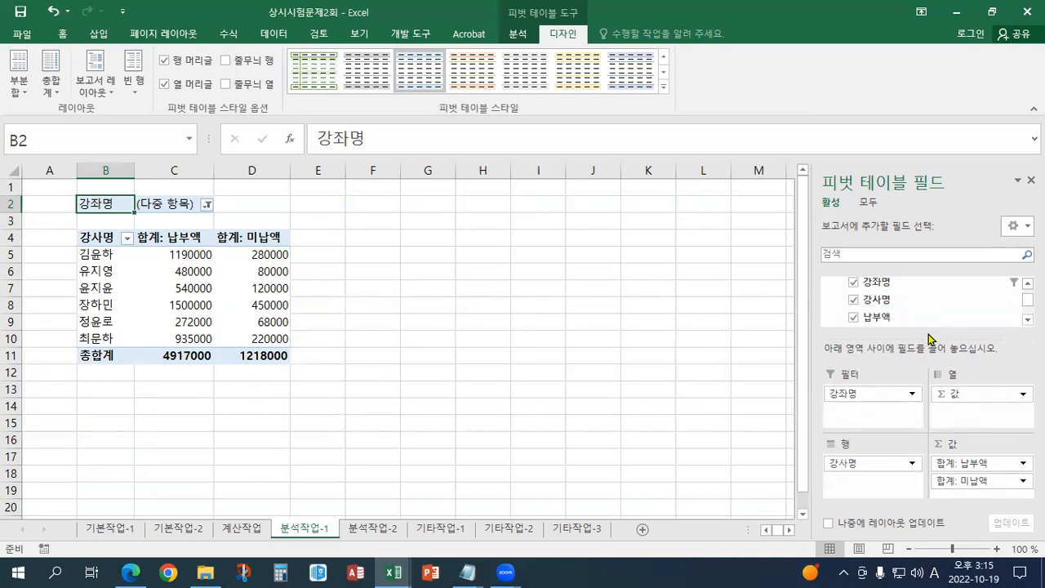
drag(890, 320, 985, 492)
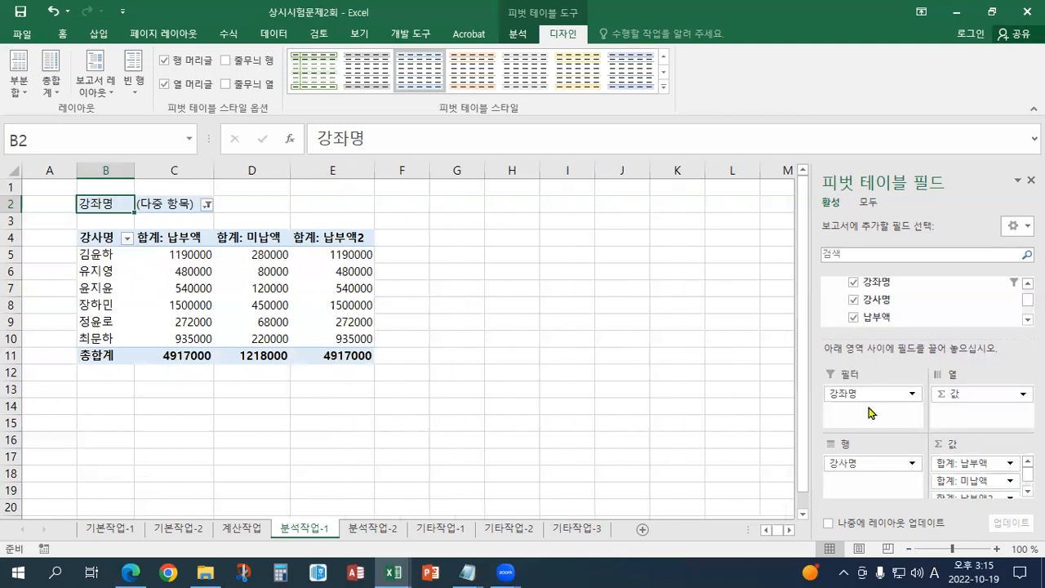
click(346, 272)
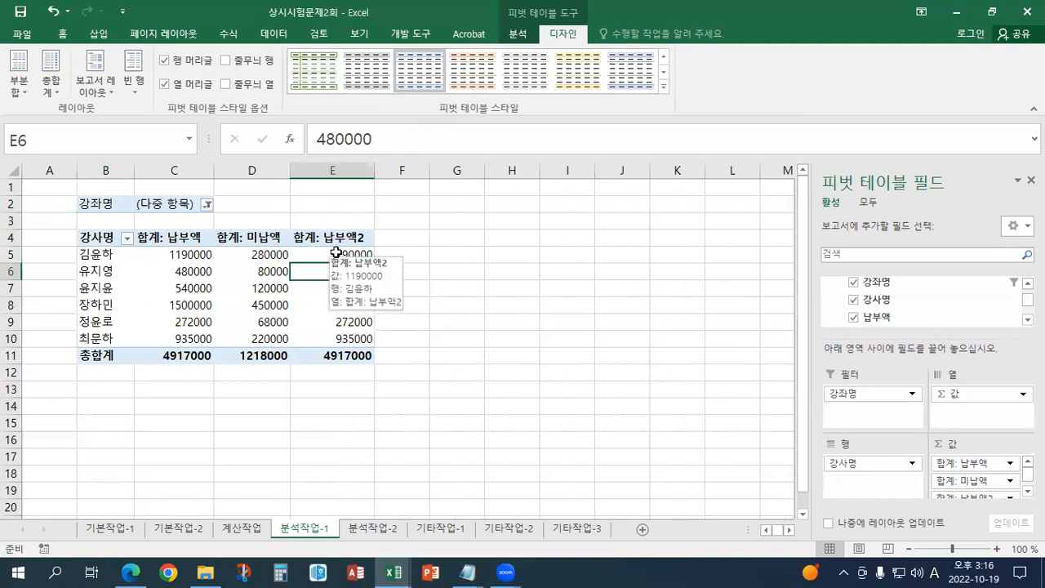
click(512, 34)
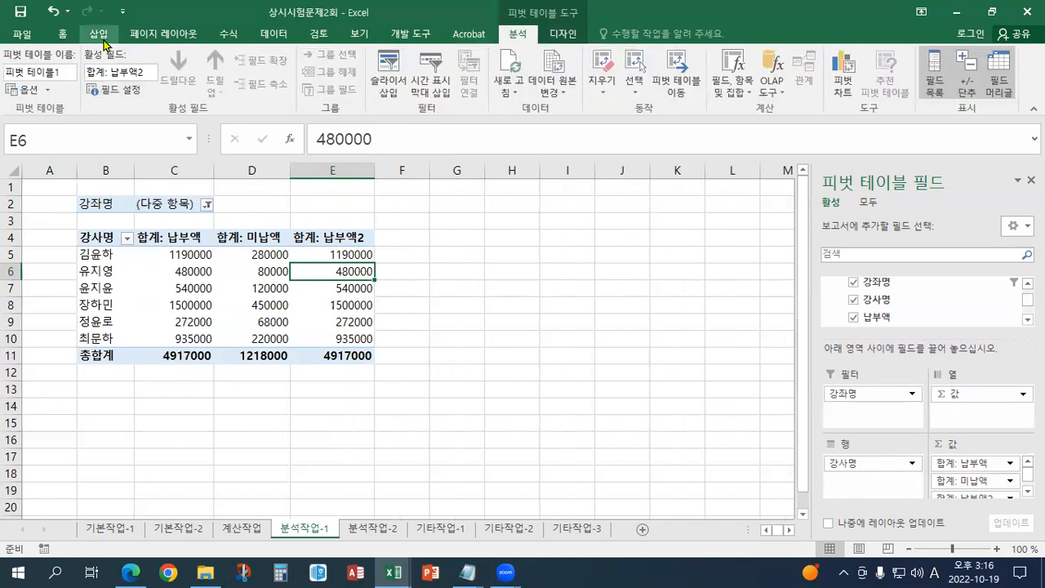
click(128, 95)
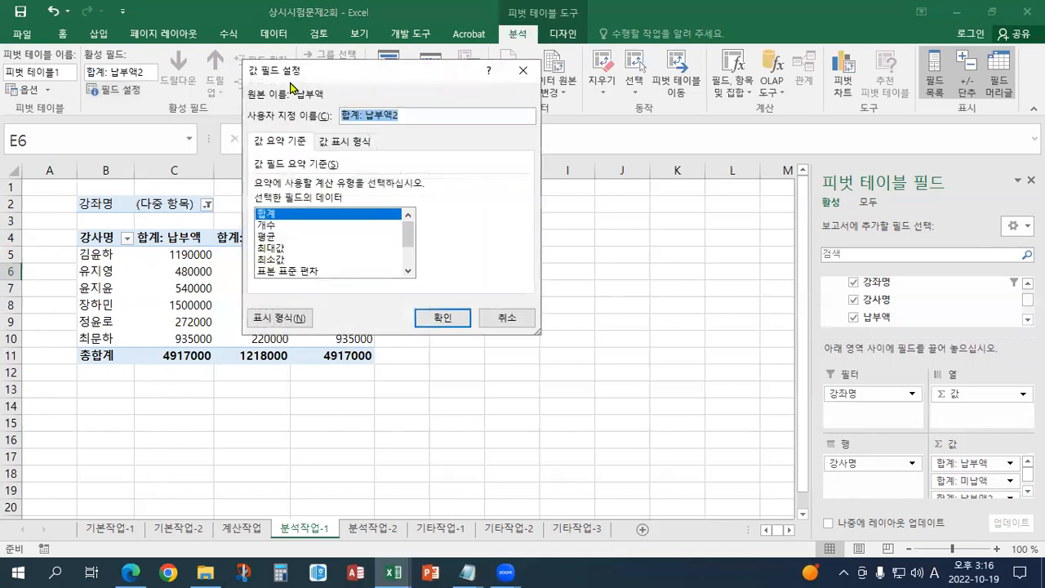
drag(319, 75, 500, 76)
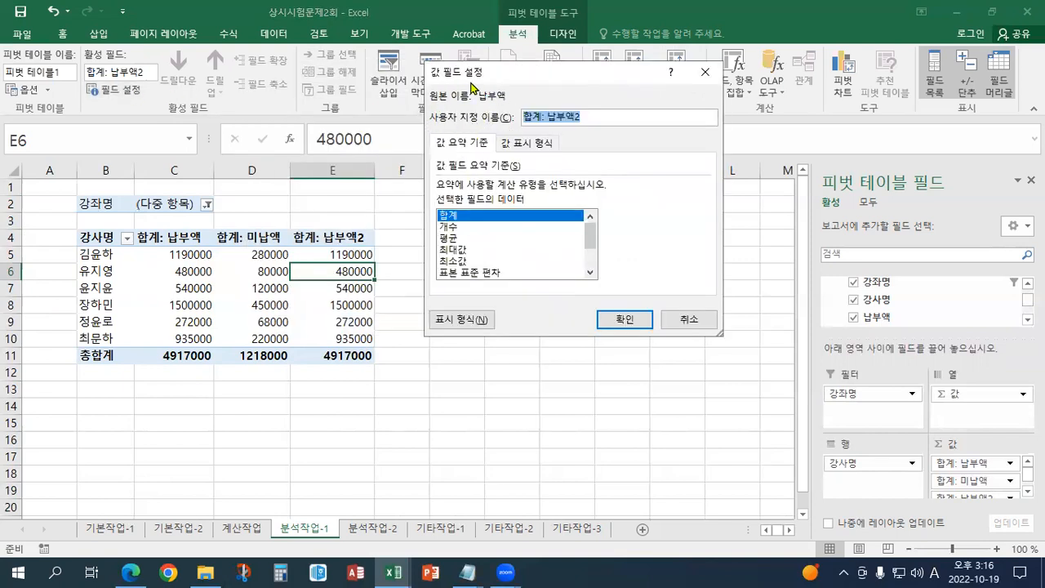
click(507, 148)
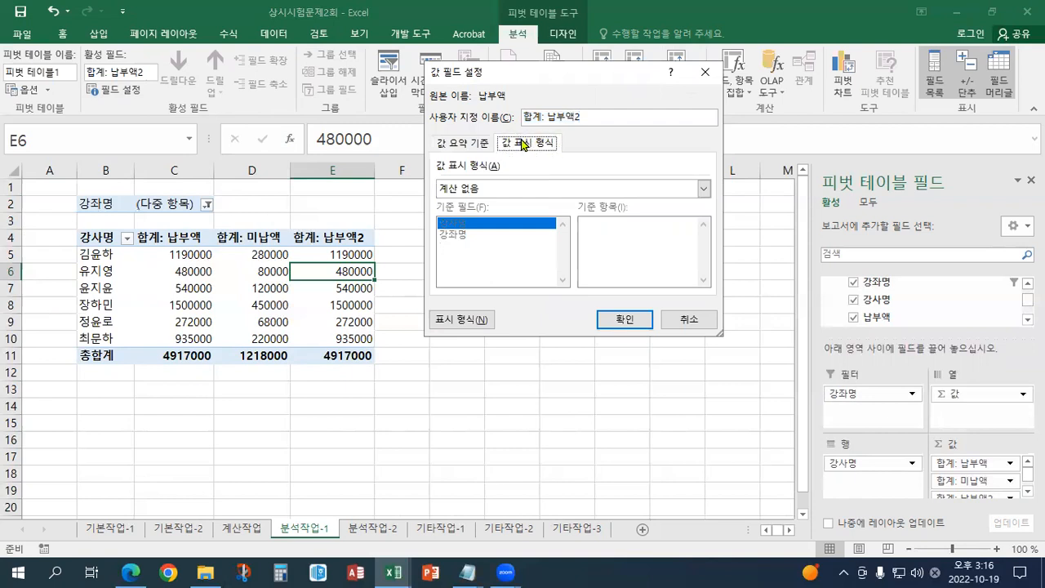
click(454, 192)
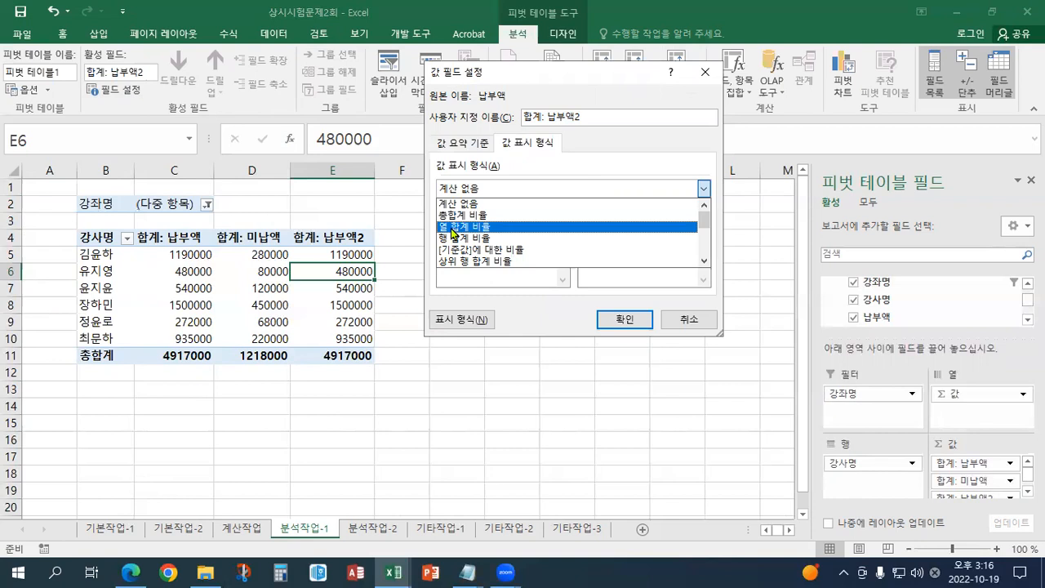
click(453, 232)
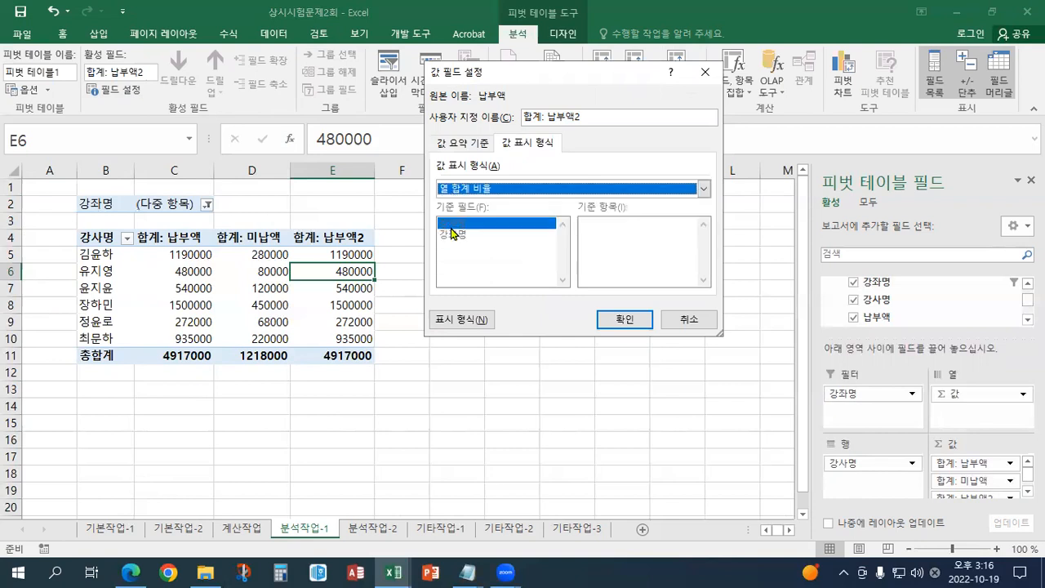
Give the second 납부액 value field the custom name 납부액비율 and apply its field settings.
drag(578, 116, 414, 116)
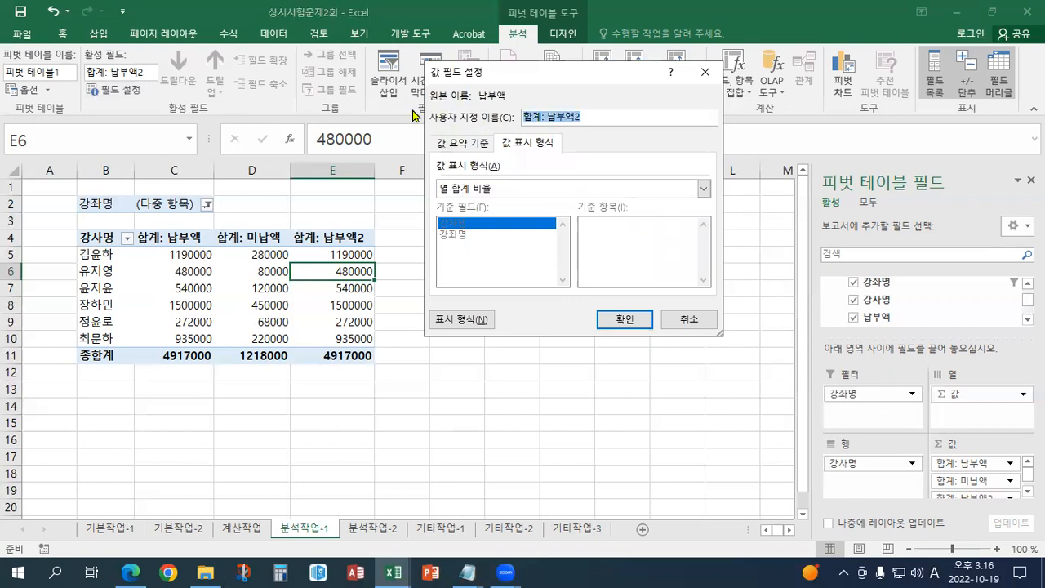
text(SK)
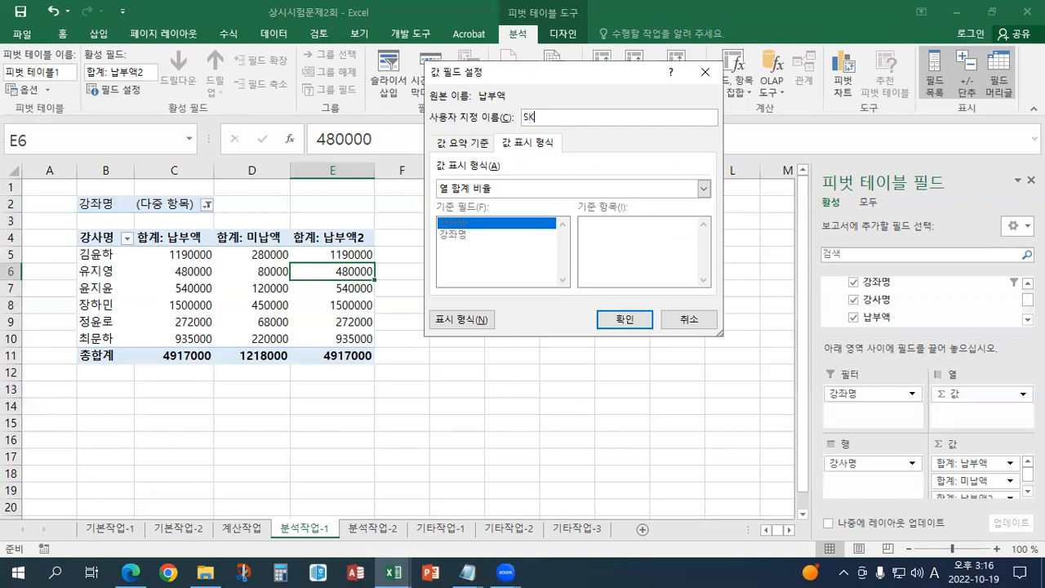
key(Hangul)
text(나부)
text(납부액비)
text(유)
click(640, 319)
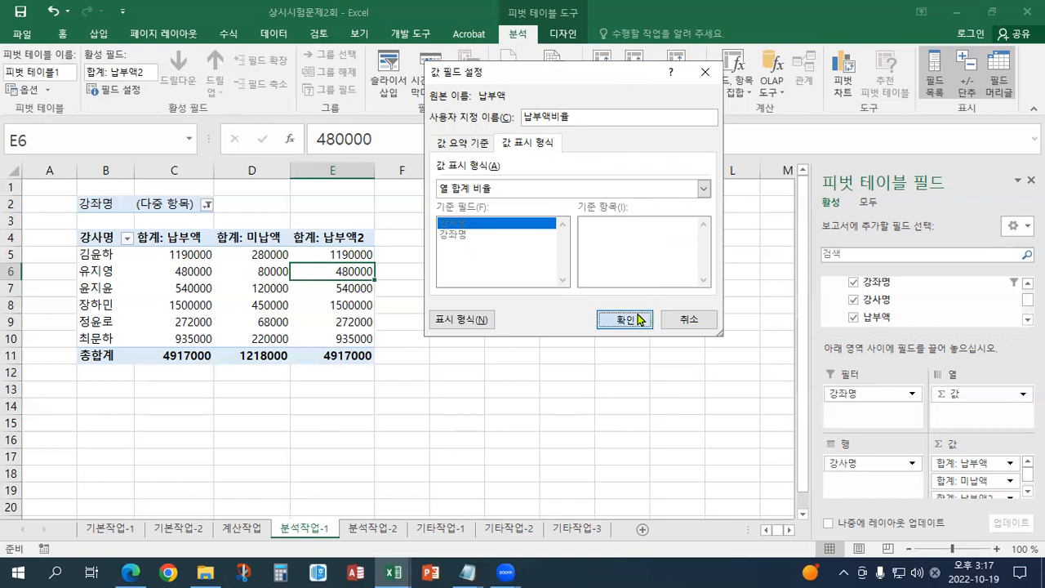
click(640, 319)
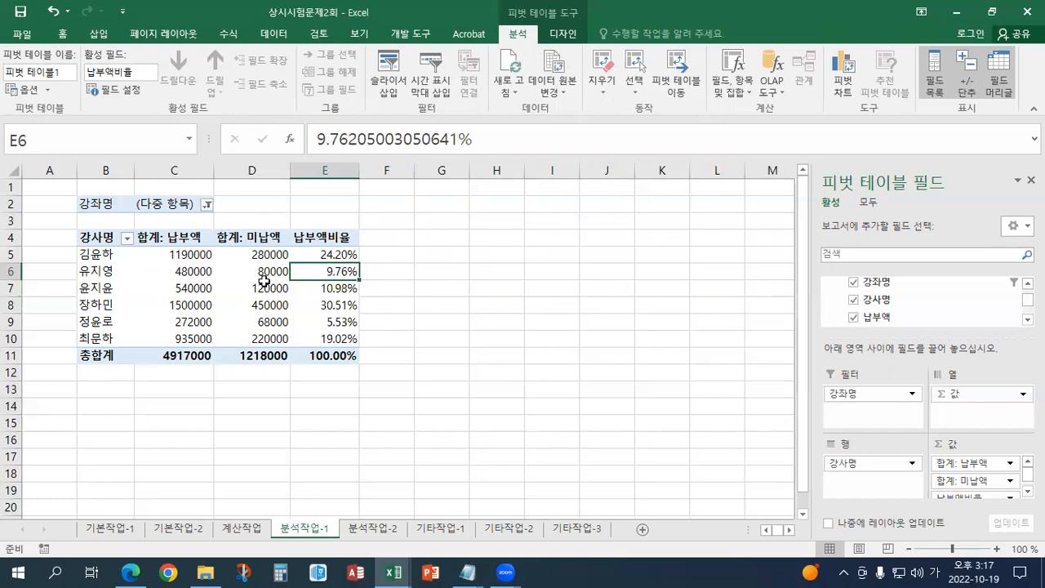
Format the 합계: 납부액 value field with the 회계 (accounting) category and the symbol set to 없음.
click(180, 268)
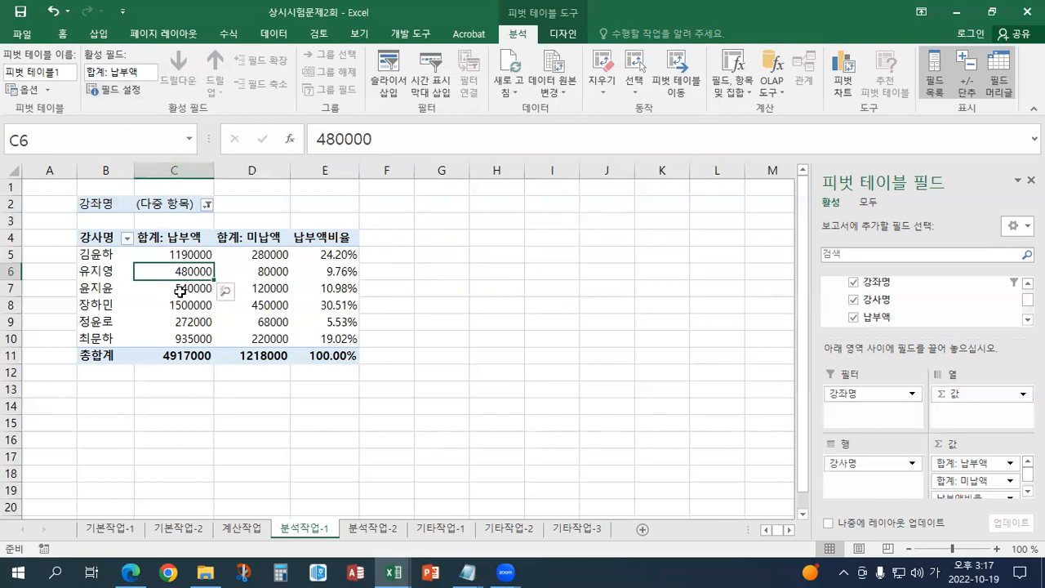
click(120, 95)
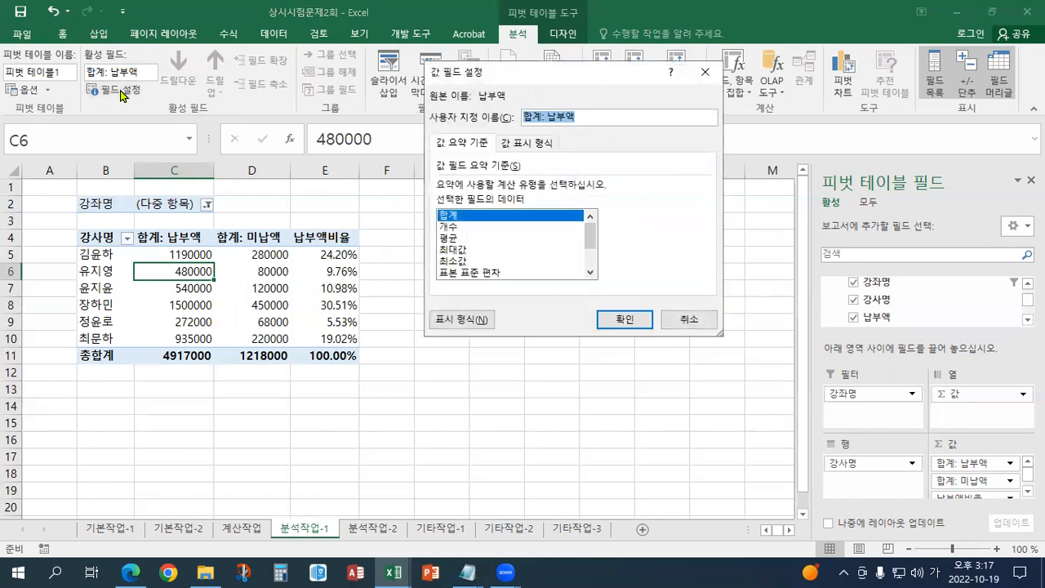
drag(512, 80, 482, 237)
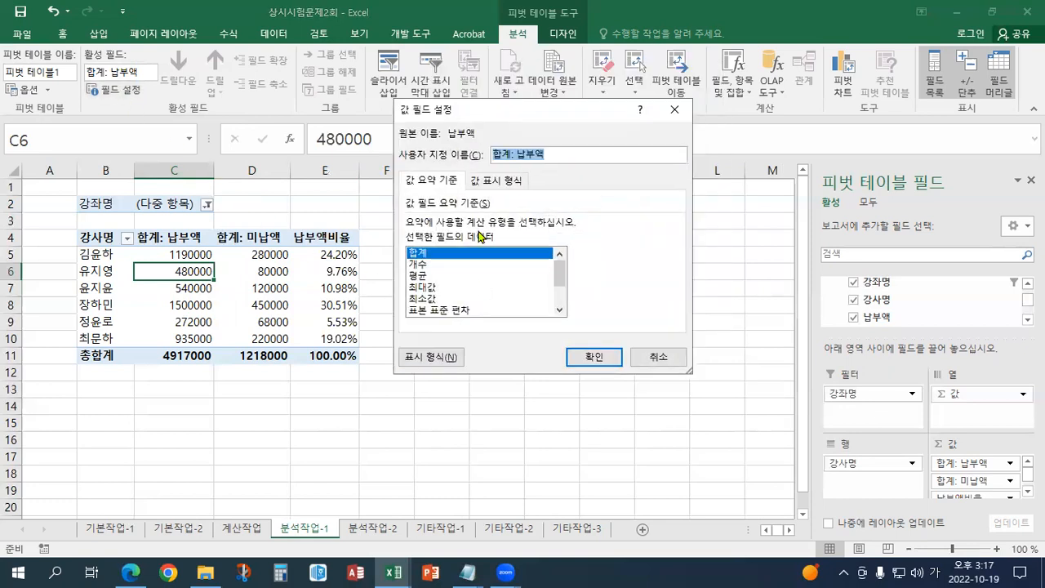
click(432, 357)
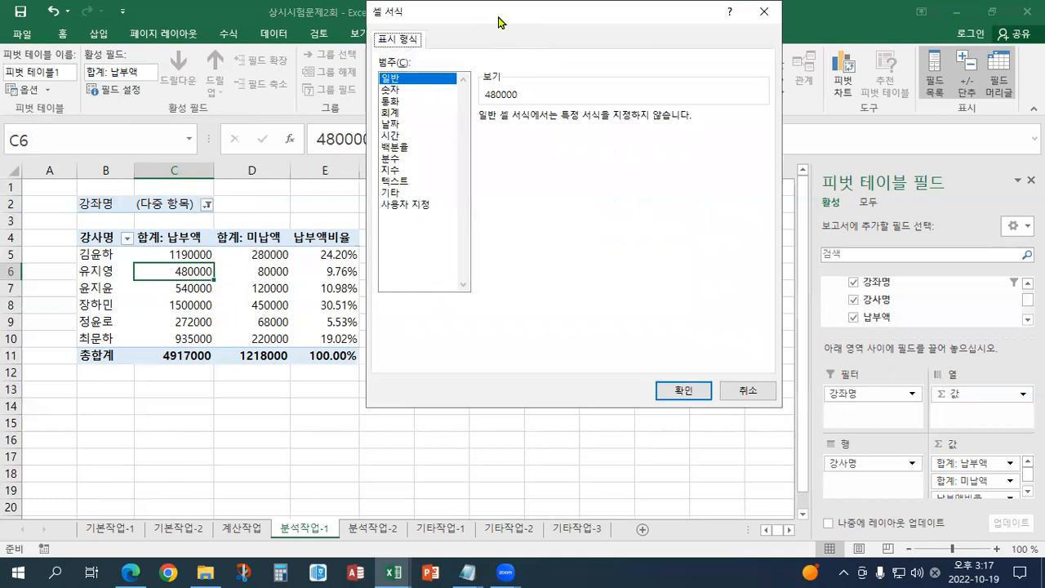
drag(500, 21, 663, 66)
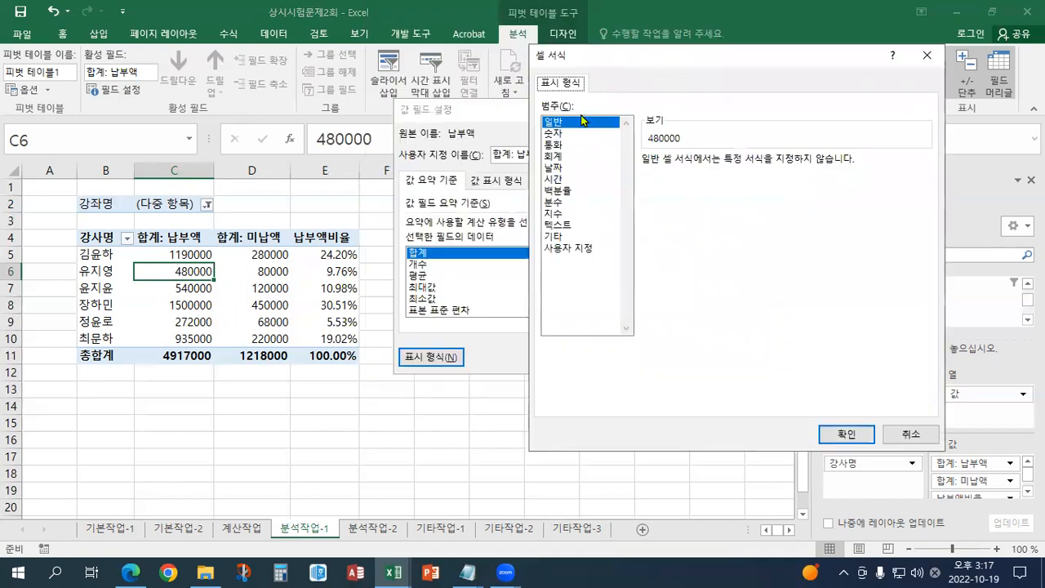
click(560, 156)
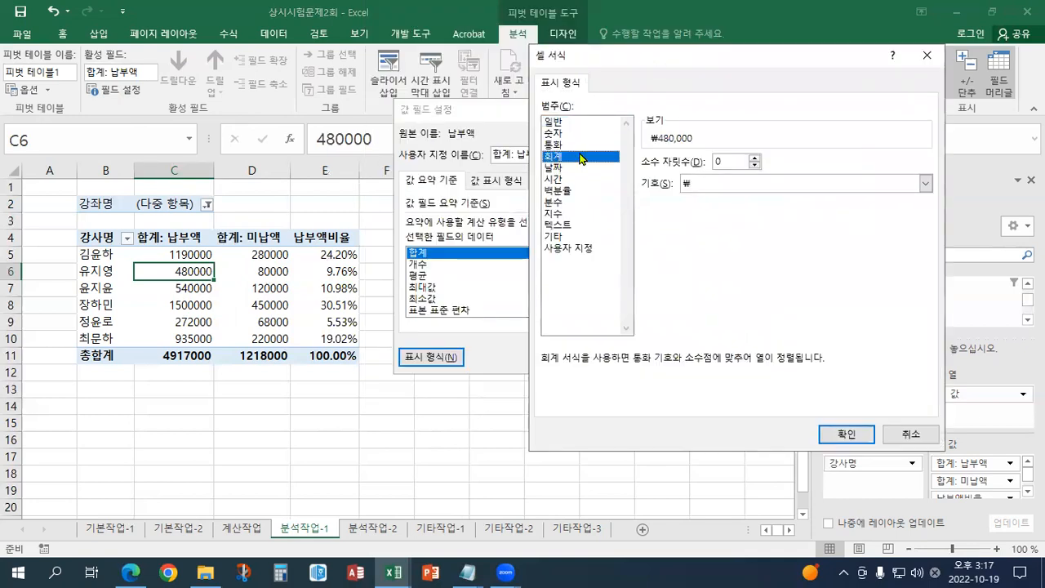
click(719, 182)
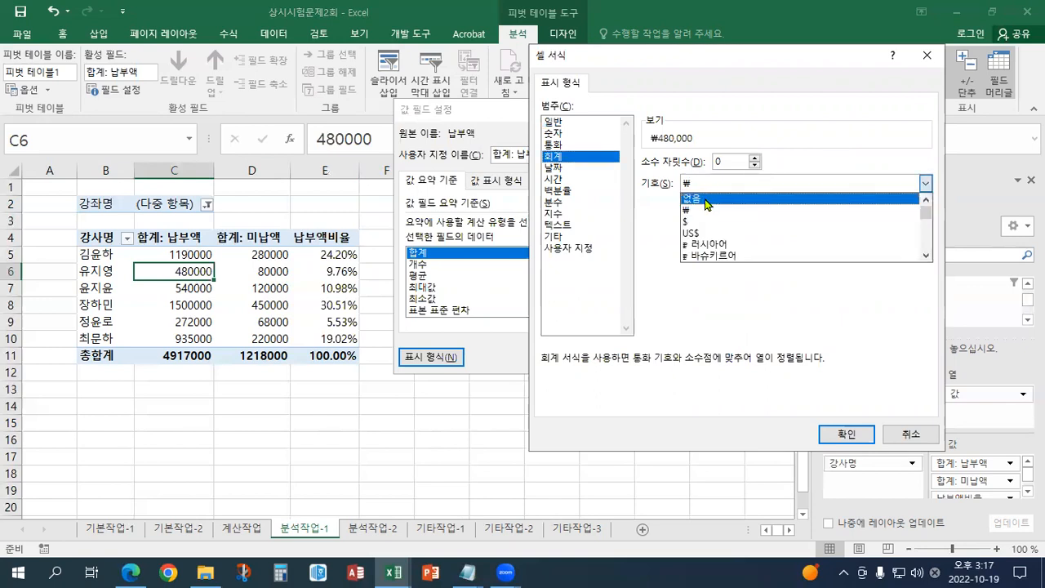
click(708, 204)
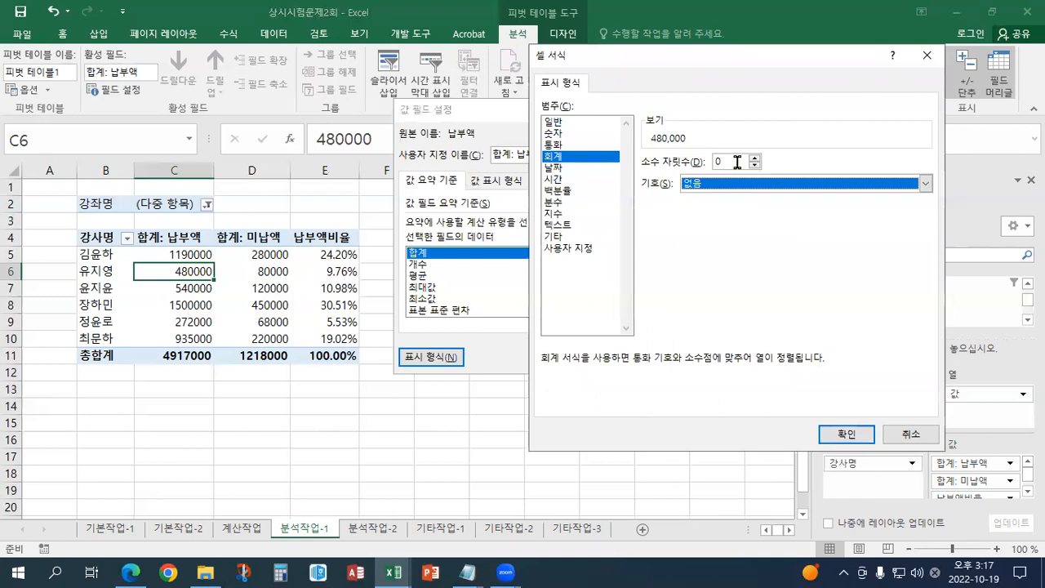
click(845, 434)
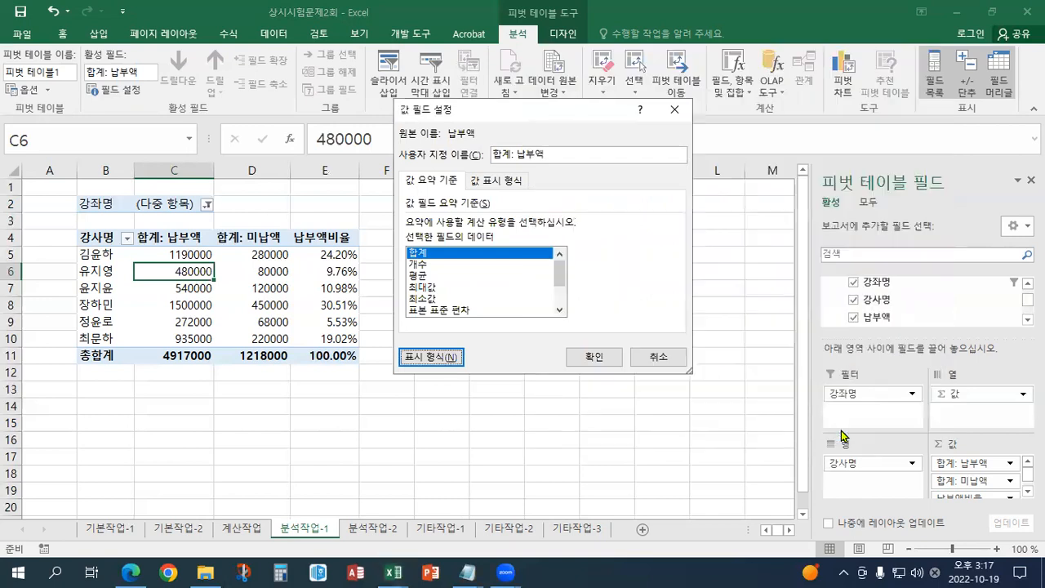
click(594, 356)
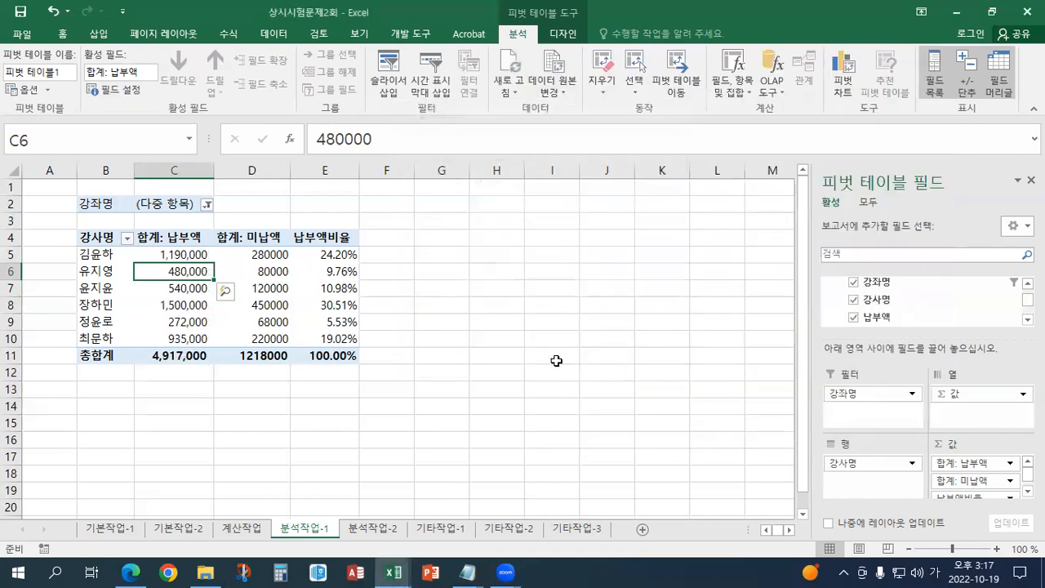
Format the 합계: 미납액 value field with the 회계 (accounting) category and the symbol set to 없음.
click(250, 286)
click(248, 275)
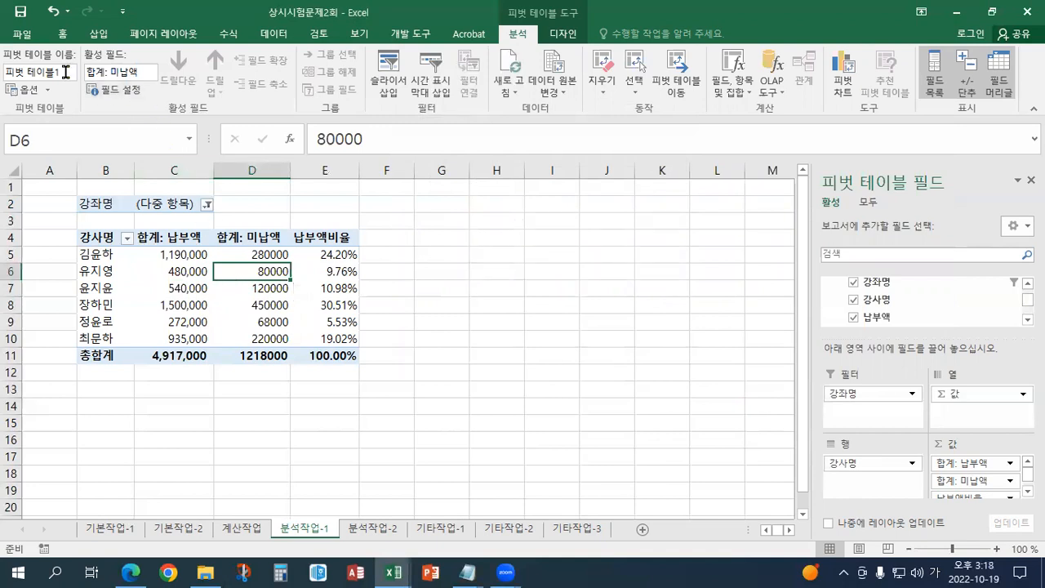
click(137, 90)
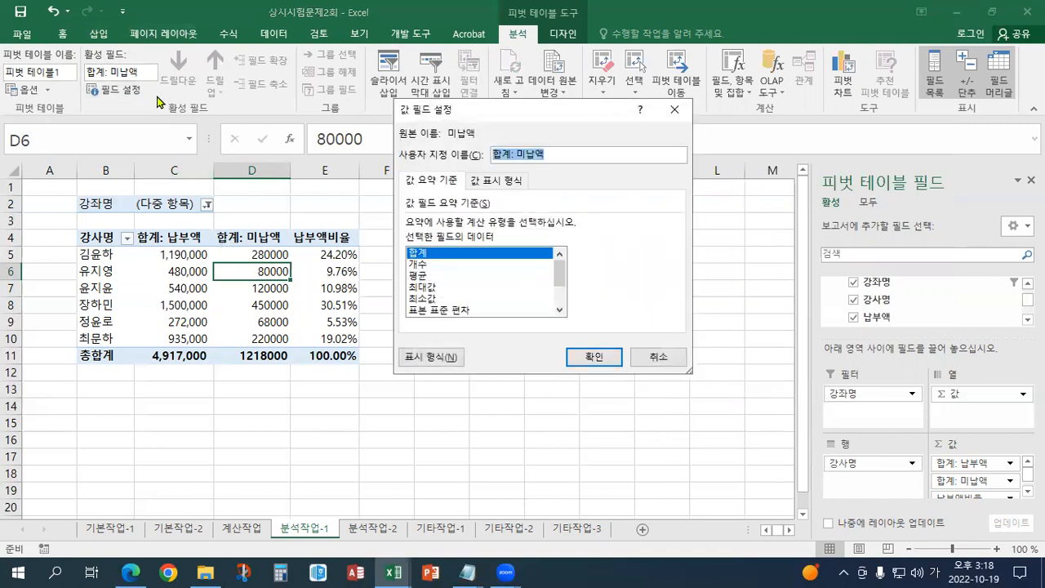
click(433, 360)
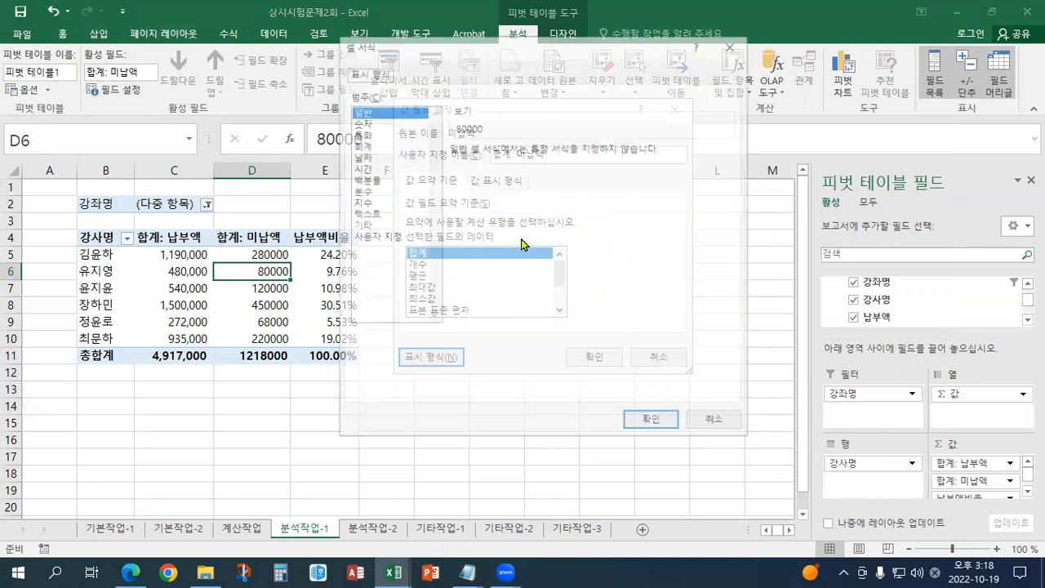
drag(449, 50, 648, 115)
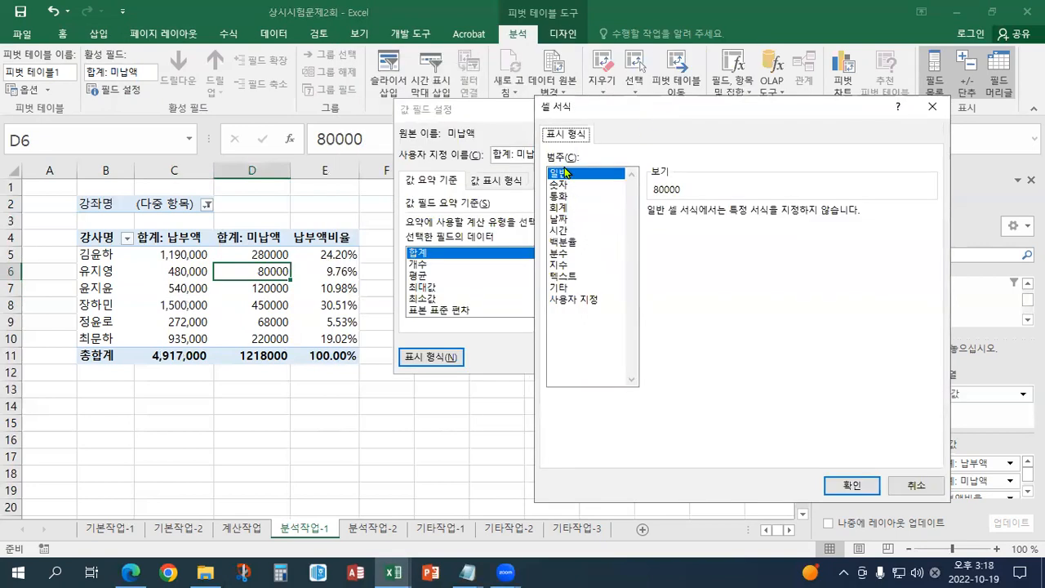
click(561, 208)
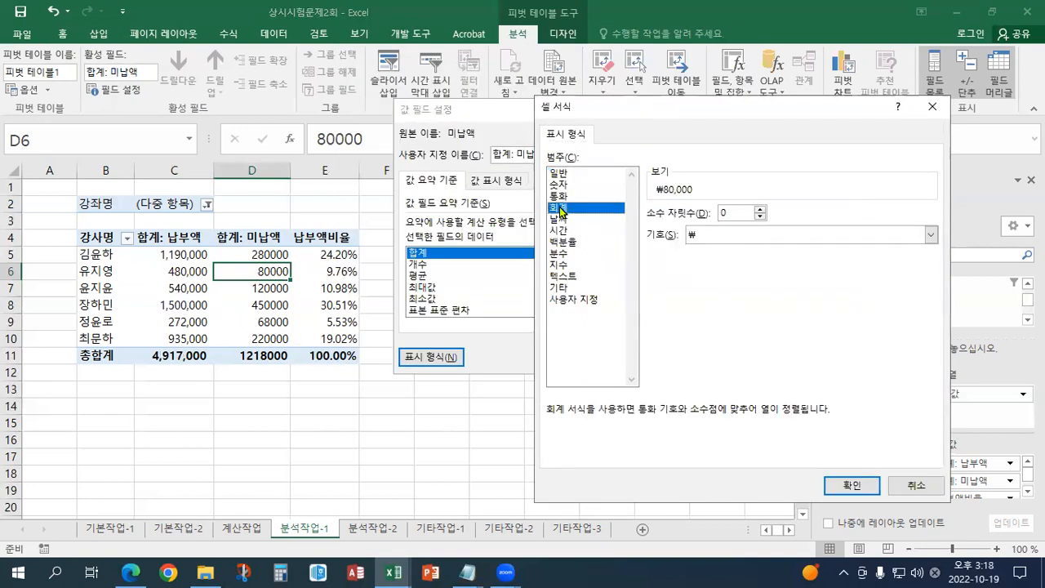
click(706, 237)
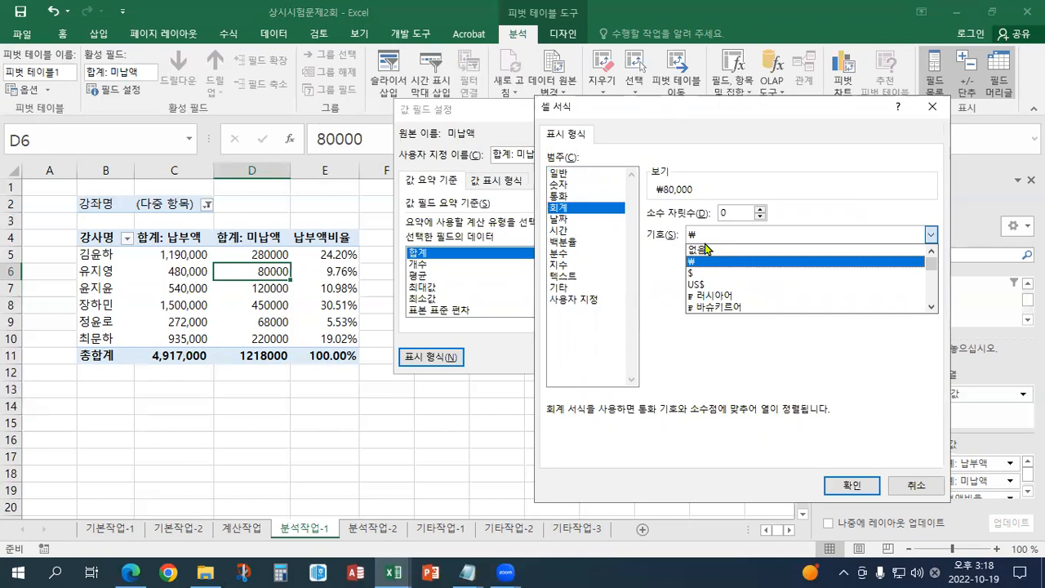
click(705, 249)
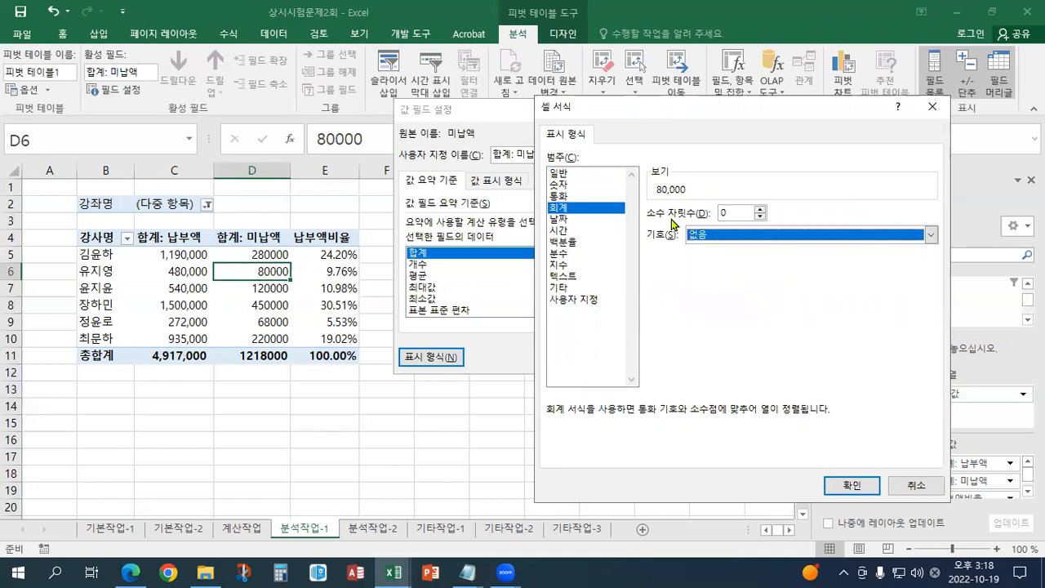
click(853, 486)
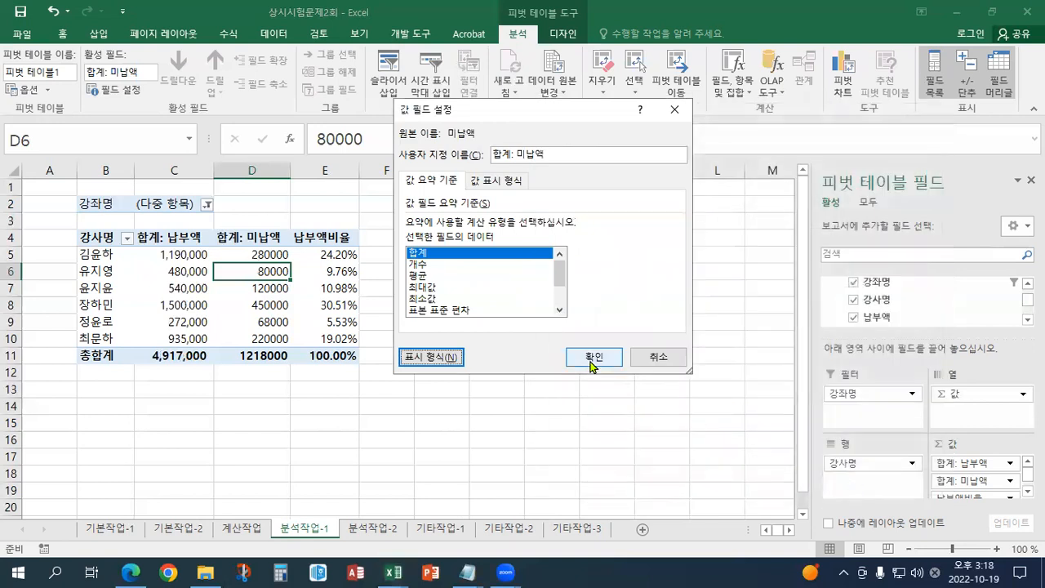
click(594, 357)
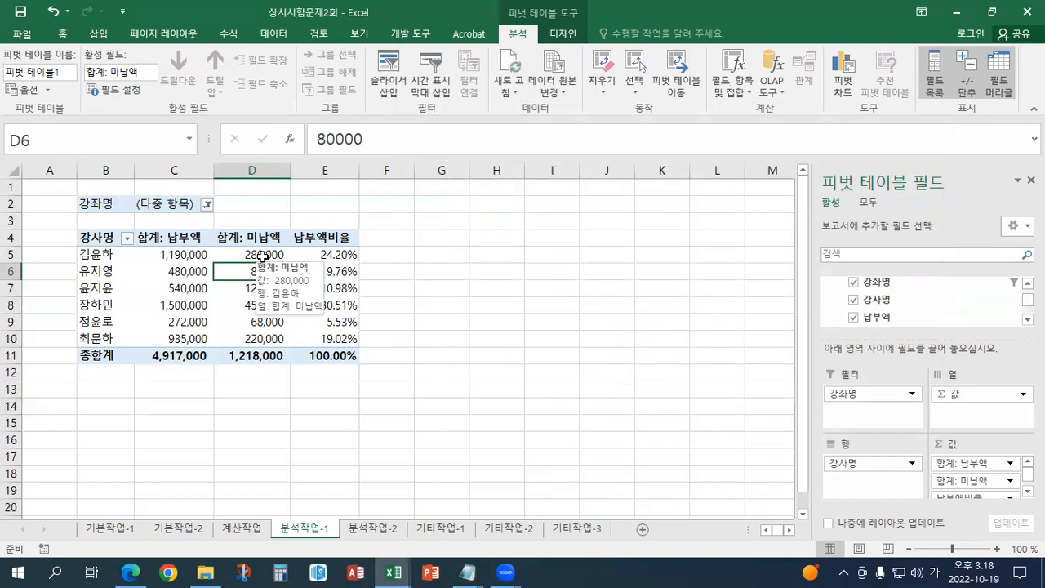
Enable 레이블이 있는 셀 병합 및 가운데 맞춤 in the options of the pivot table on 분석작업-1.
click(189, 271)
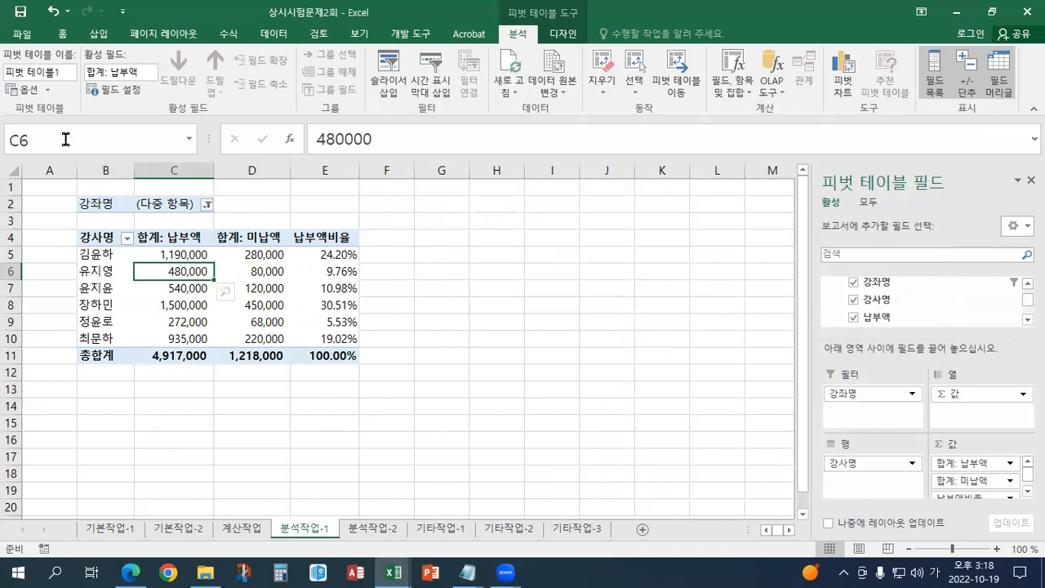
click(48, 89)
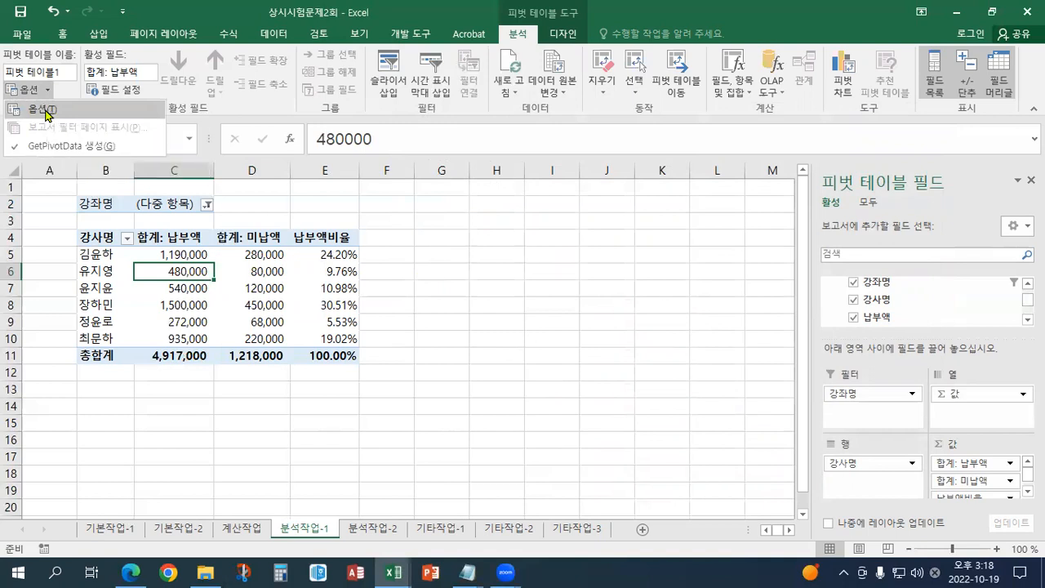
click(45, 111)
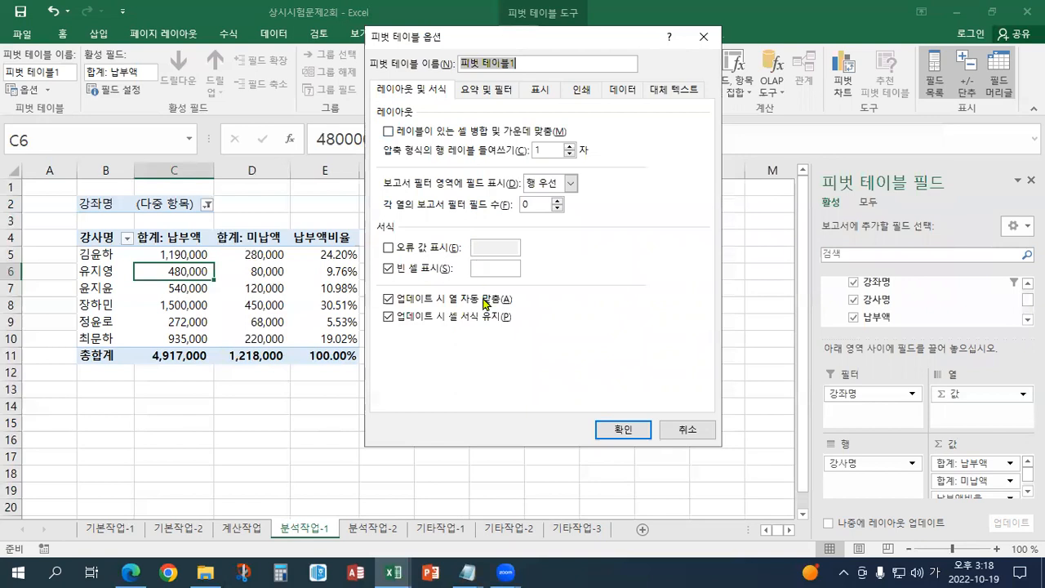
click(389, 132)
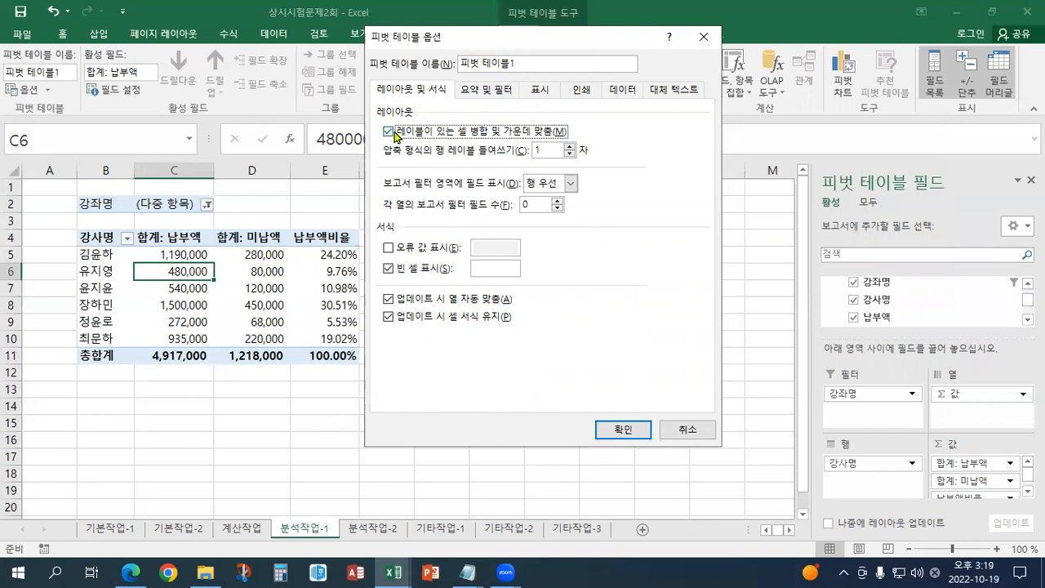
click(606, 433)
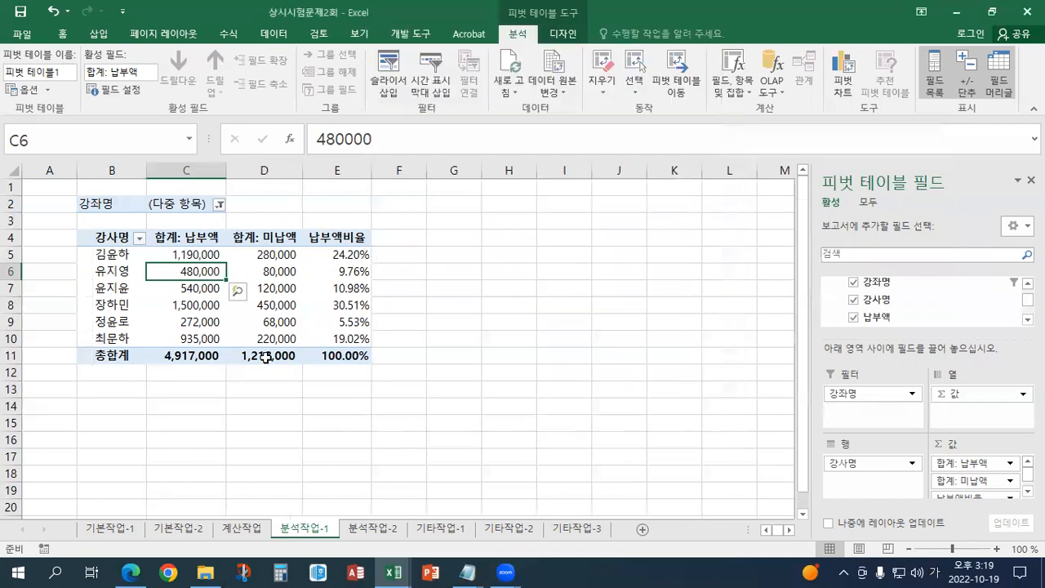
click(116, 271)
key(Up)
key(Up)
Switch to the 분석작업(피벗테이블) example workbook and show the header rows of the pivot table on the 피벗테이블2 sheet.
click(206, 572)
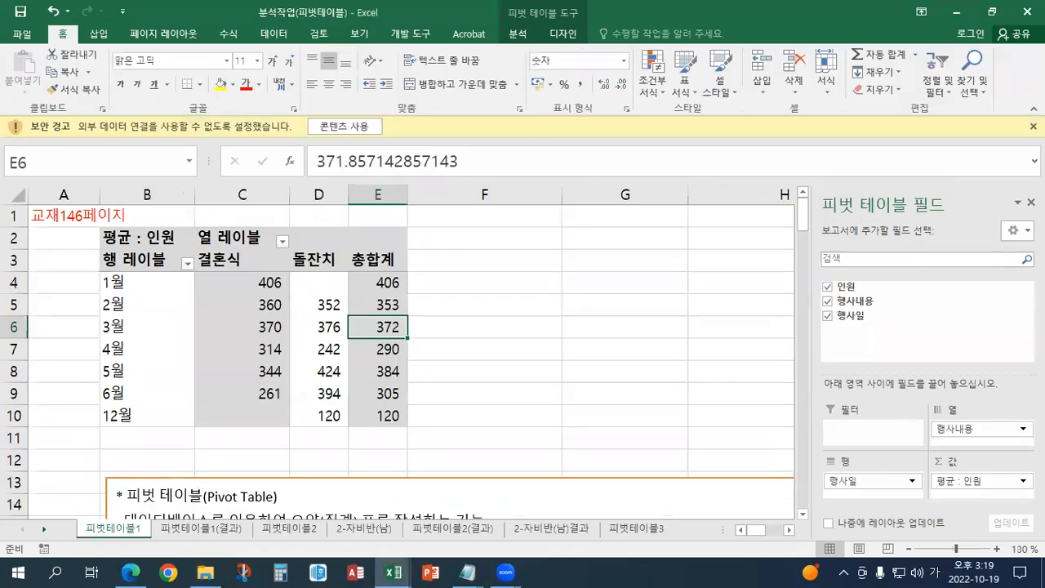
click(299, 530)
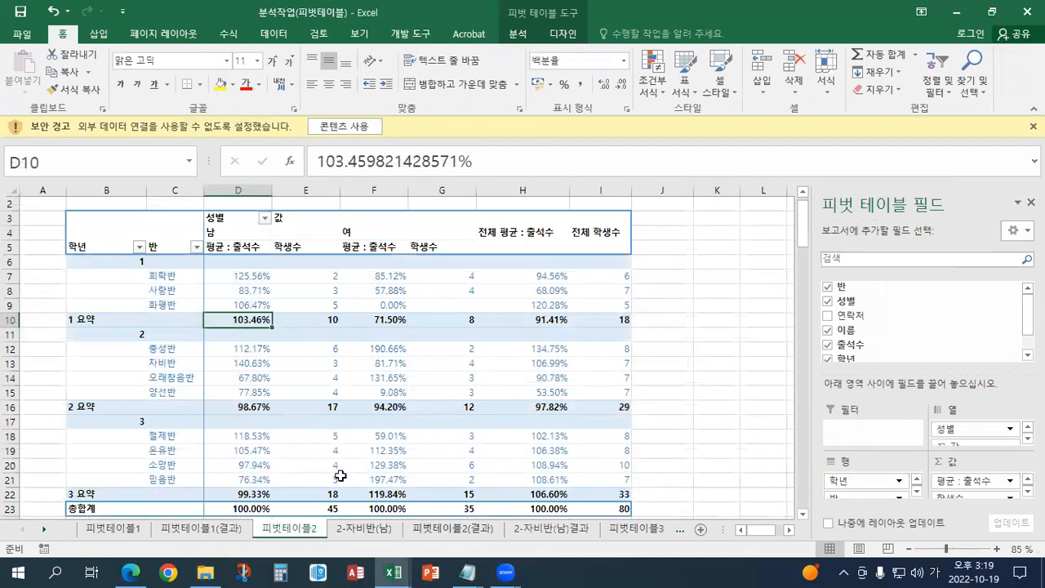
click(242, 247)
click(294, 248)
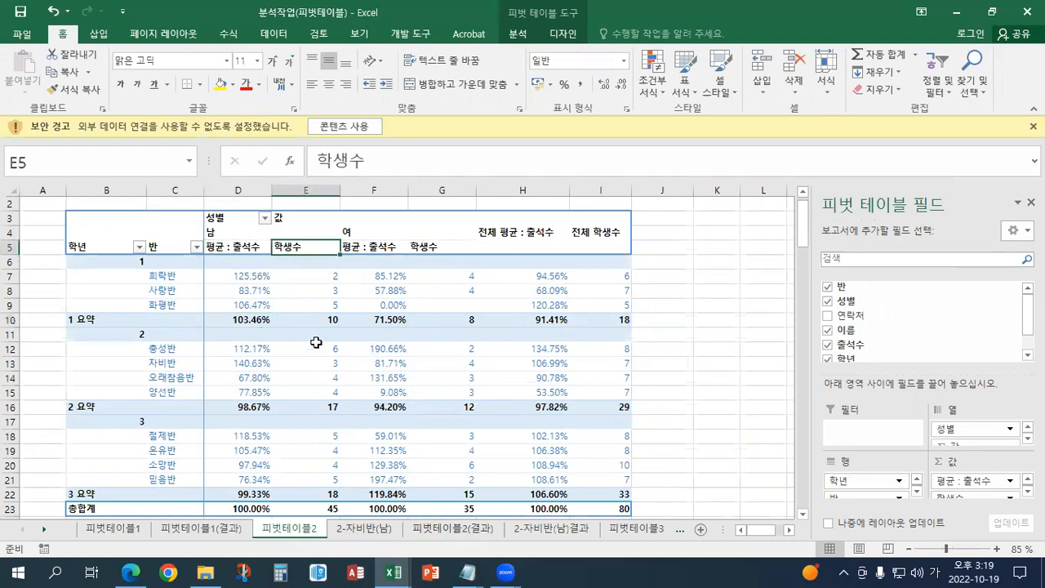
scroll(316, 343, up, 1)
scroll(302, 302, up, 1)
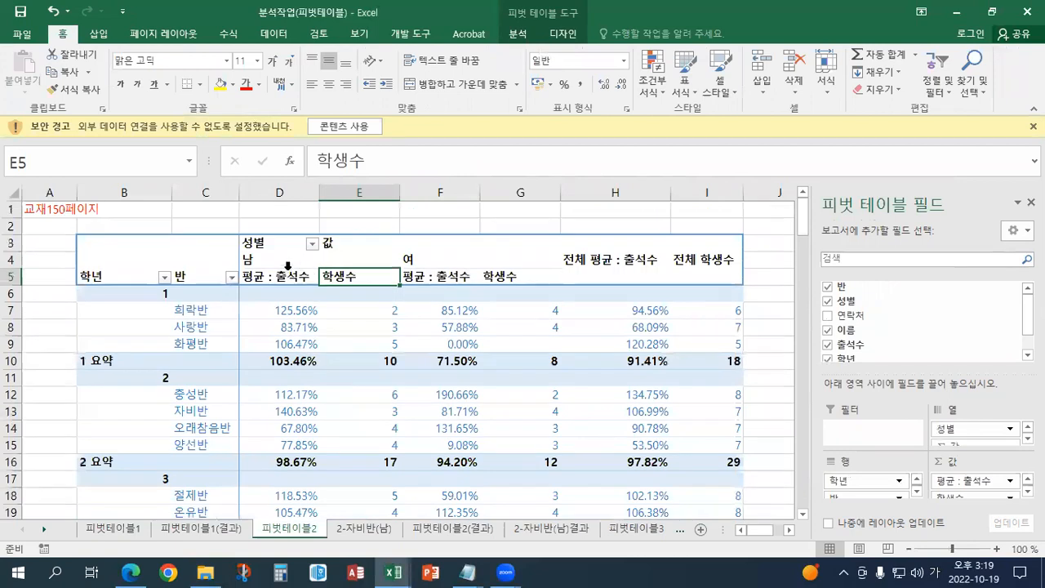
Examine how the 남 and 여 labels in row 4 sit above their 평균 : 출석수 and 학생수 columns.
drag(281, 260, 348, 260)
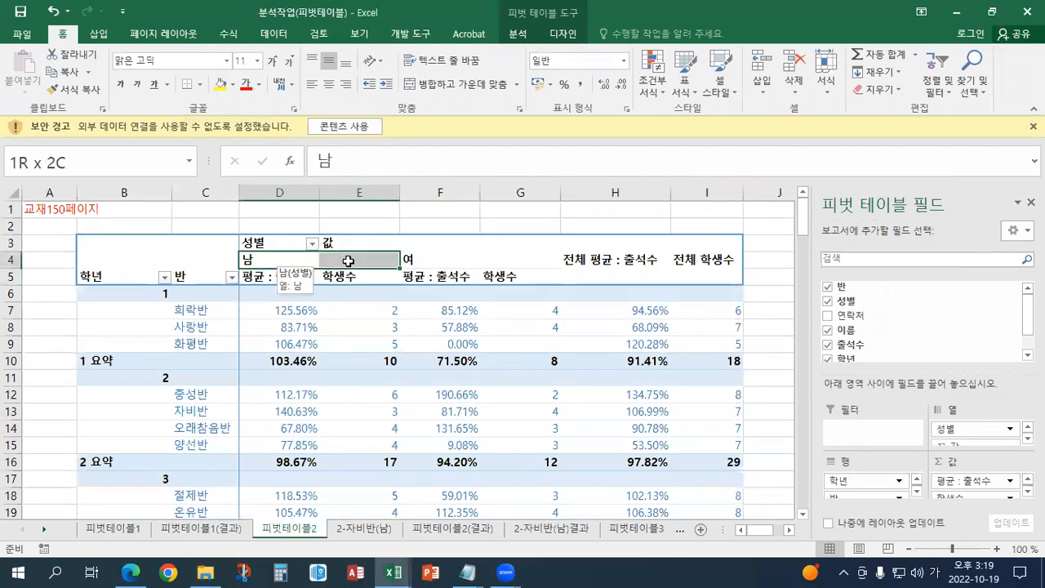
click(326, 292)
drag(291, 277, 352, 277)
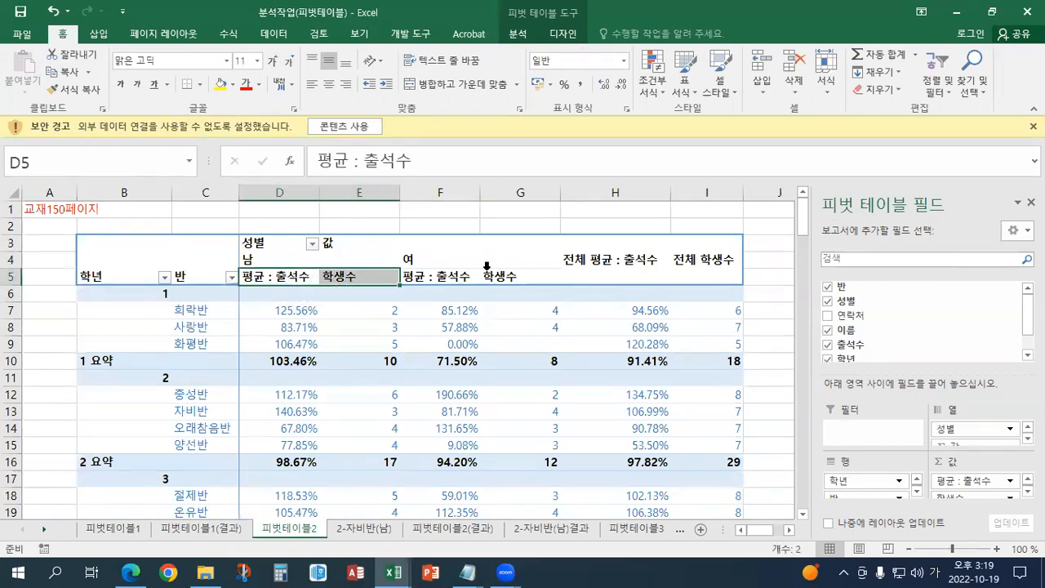
drag(423, 280, 553, 275)
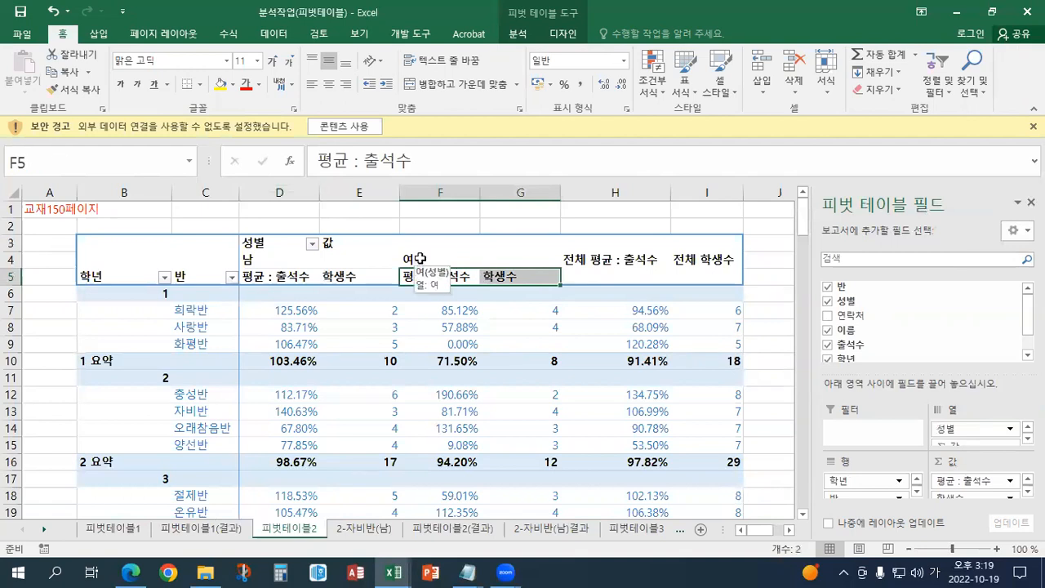
click(269, 263)
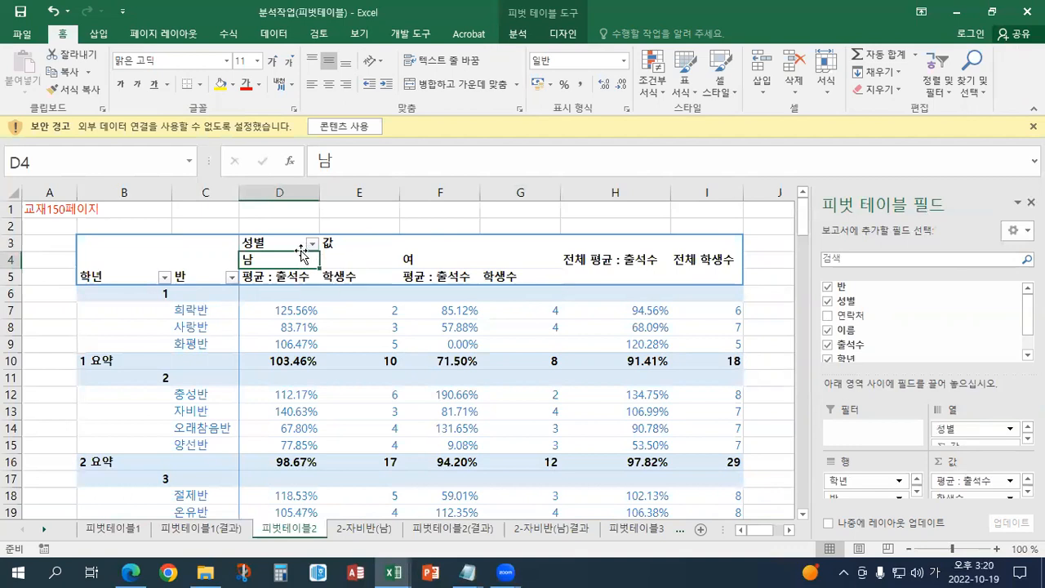
drag(413, 261, 523, 260)
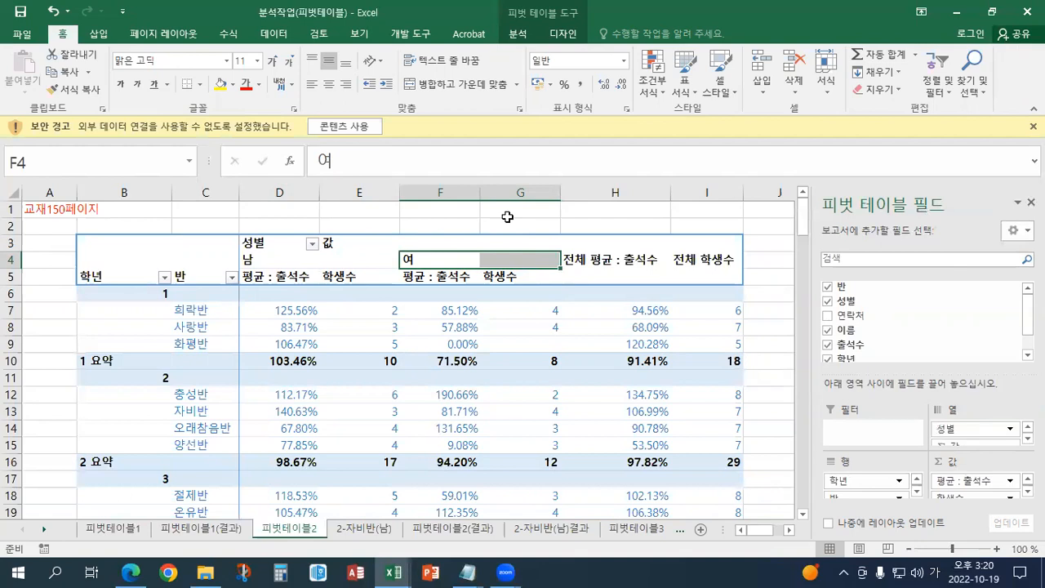
drag(299, 261, 353, 261)
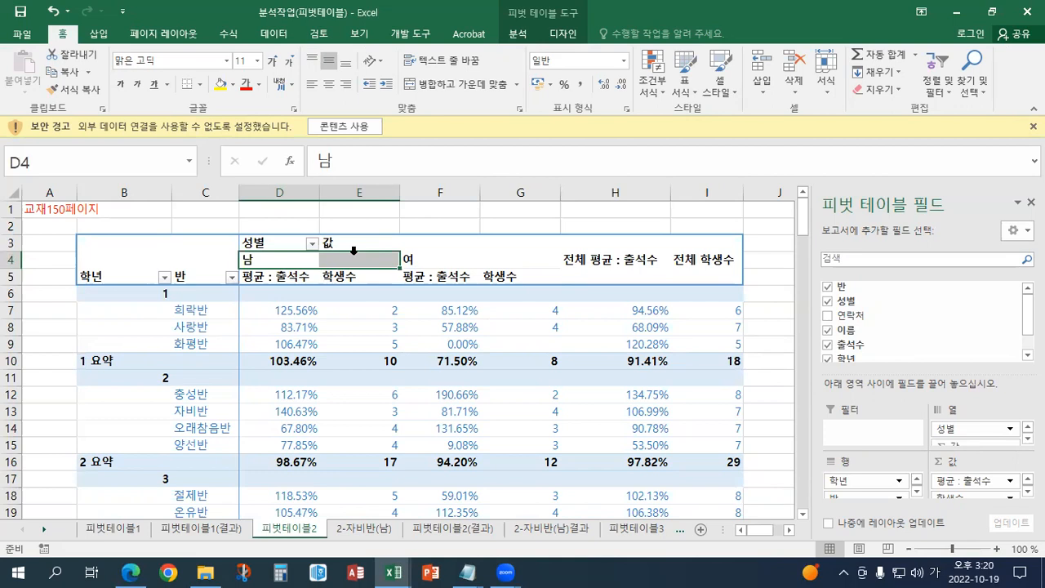
drag(354, 251, 357, 327)
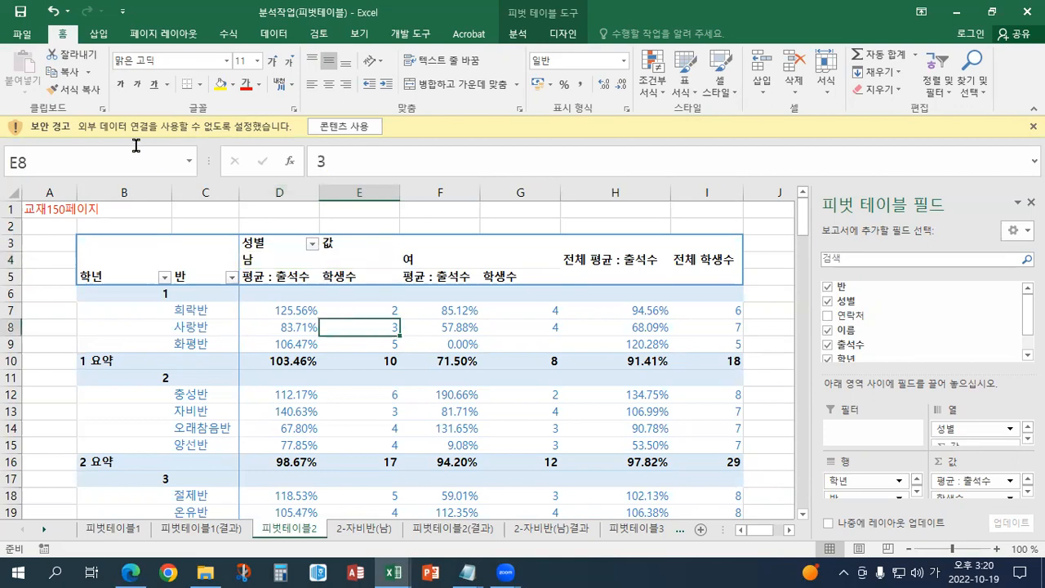
Turn on 레이블이 있는 셀 병합 및 가운데 맞춤 for the example pivot table on 피벗테이블2.
click(517, 36)
click(18, 90)
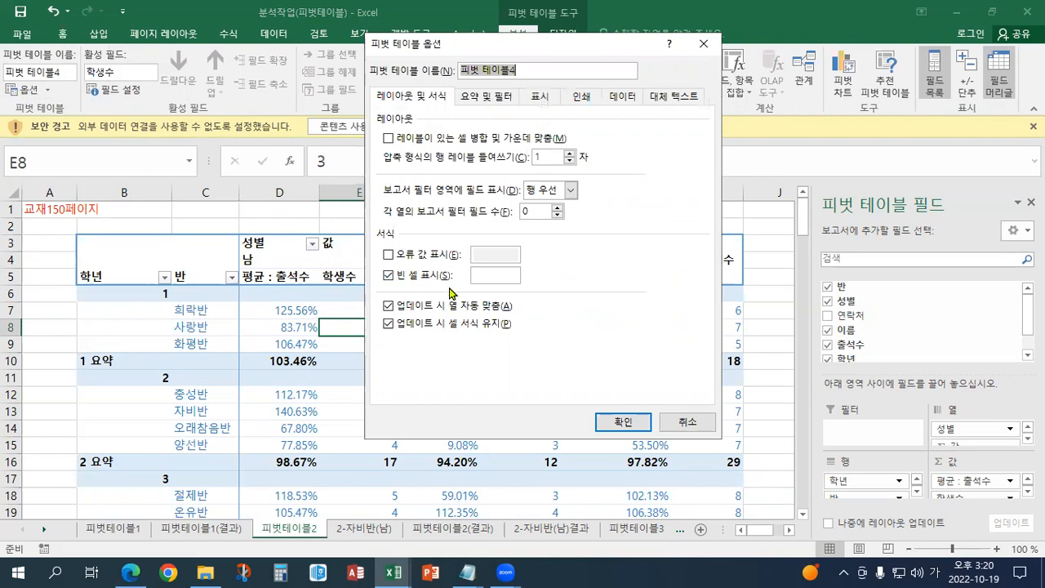
drag(447, 49, 594, 56)
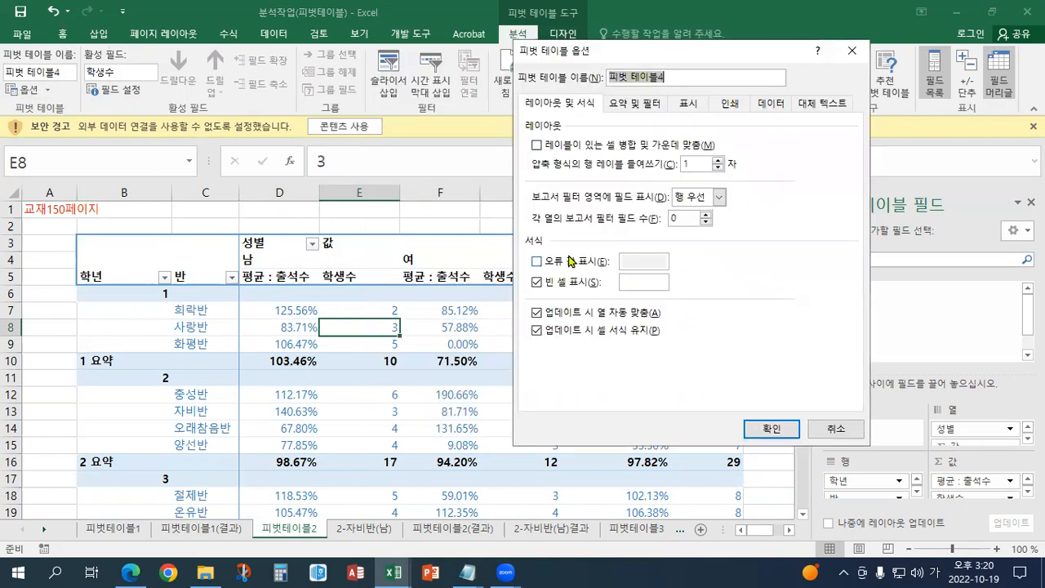
click(536, 146)
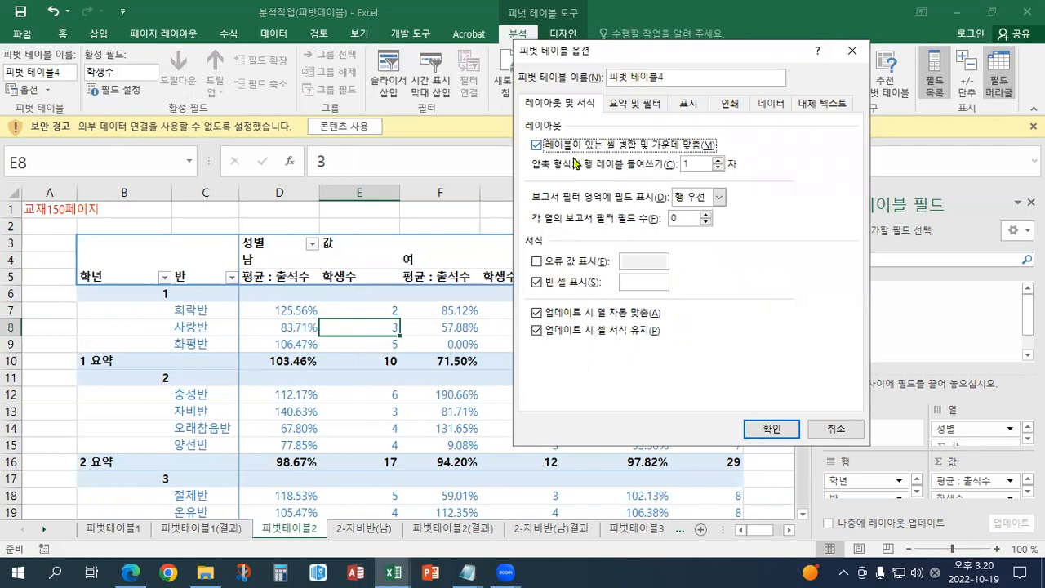
click(770, 429)
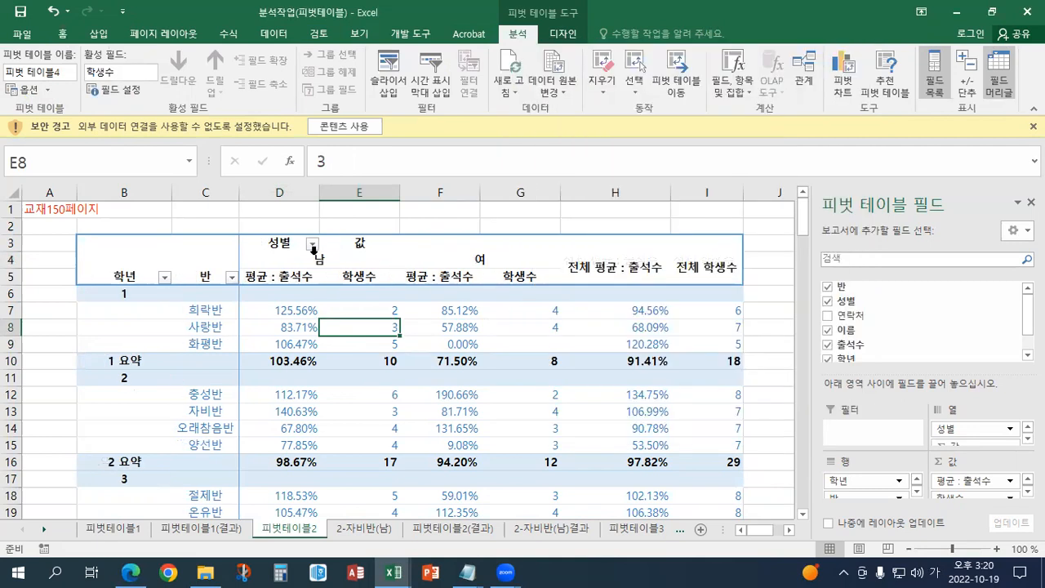
Check the merged 남 and 여 column labels and the 학년 row labels in the example pivot table.
click(315, 260)
click(467, 260)
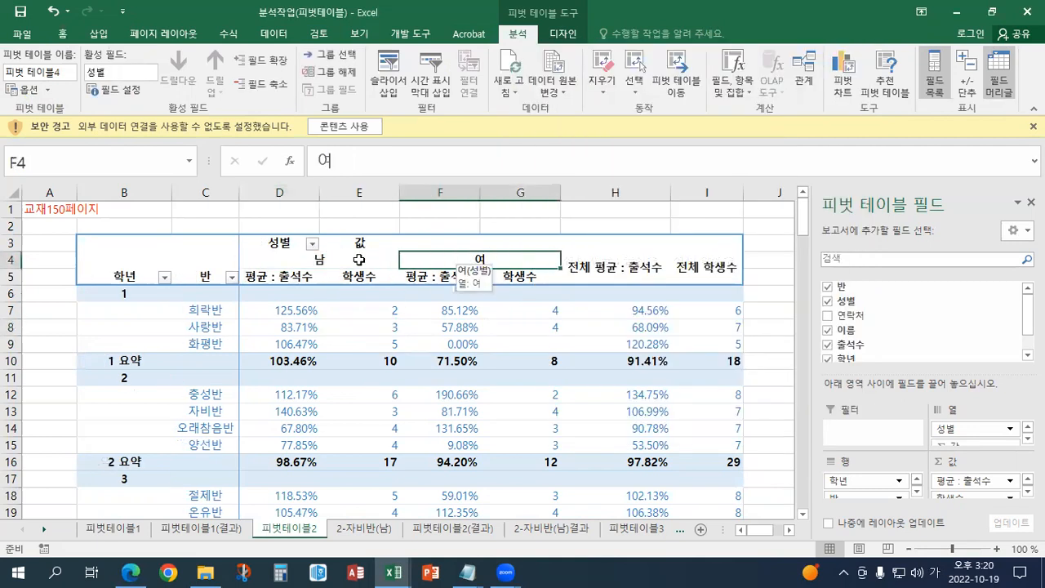
click(311, 257)
click(482, 266)
click(385, 274)
click(463, 268)
click(497, 281)
drag(125, 310, 129, 348)
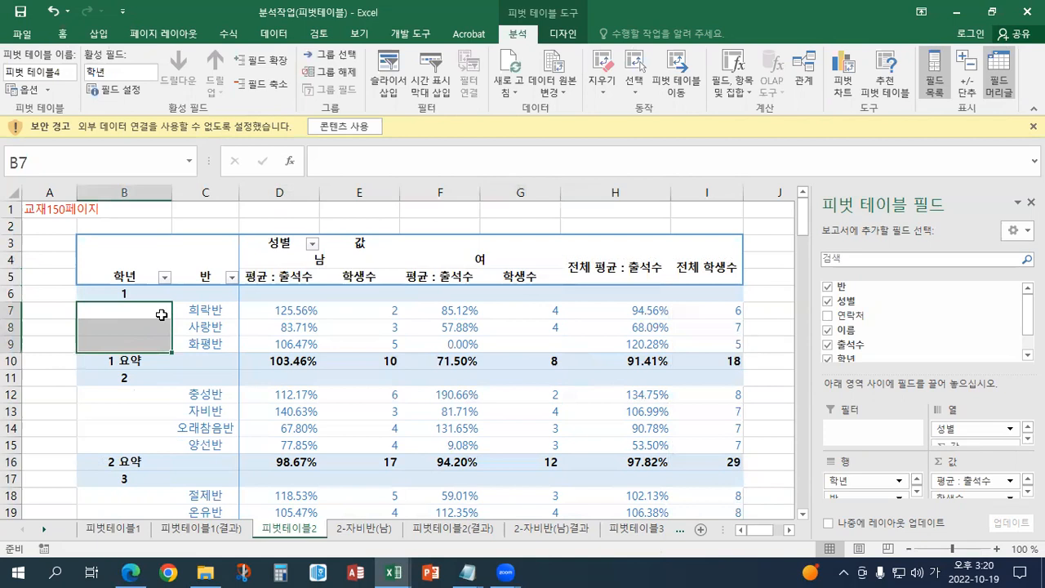
click(127, 279)
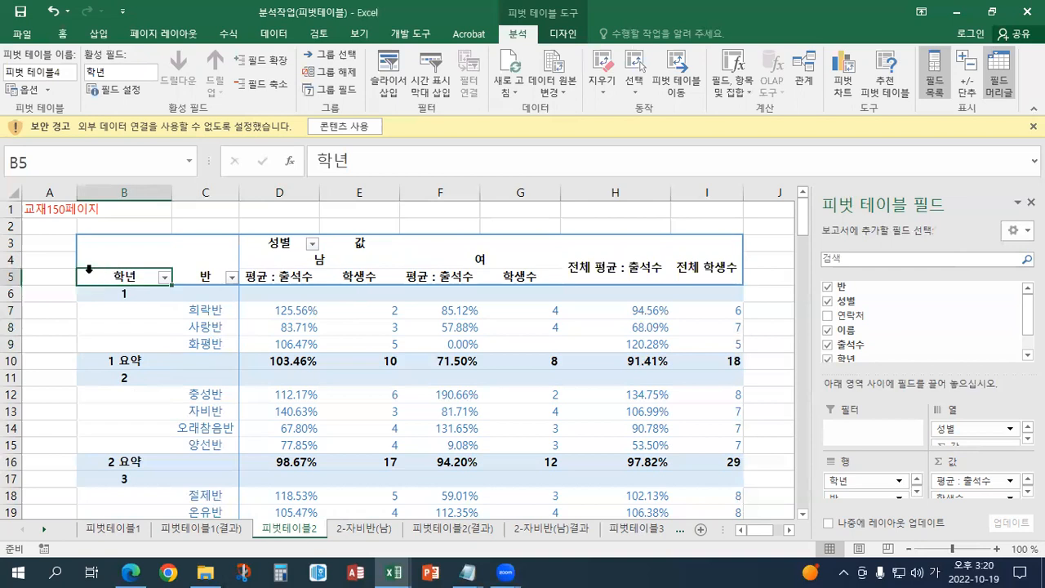
Close the 분석작업(피벗테이블) workbook without saving and select the instructor labels in the 분석작업-1 pivot table.
click(1026, 11)
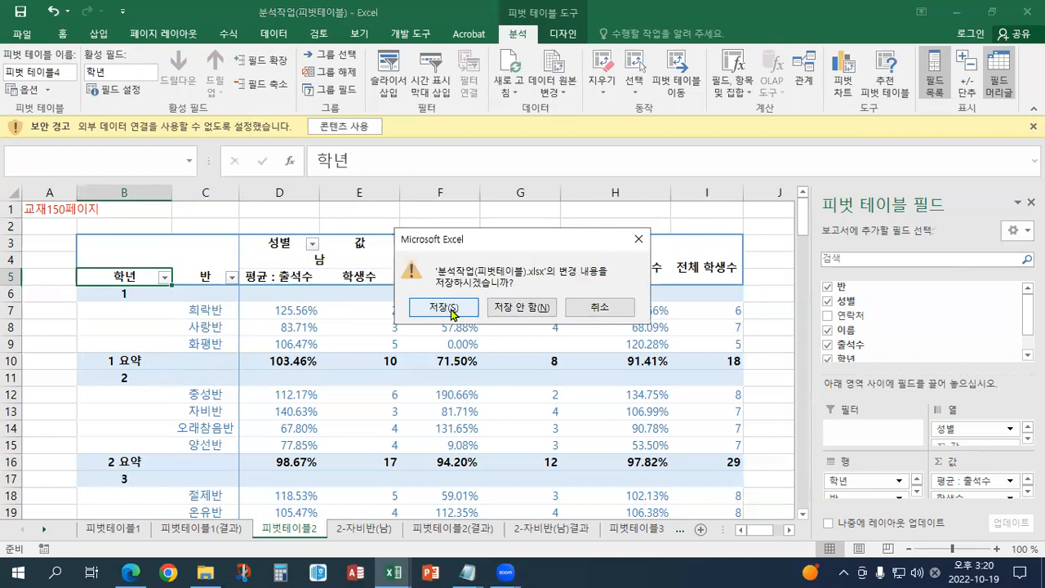
click(505, 310)
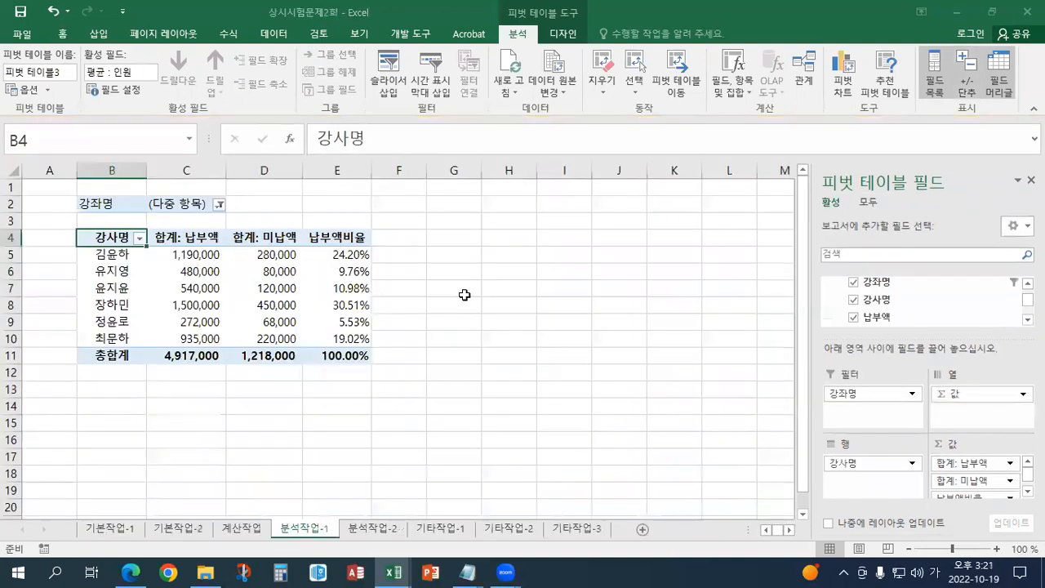
click(114, 254)
click(120, 238)
click(123, 288)
click(125, 300)
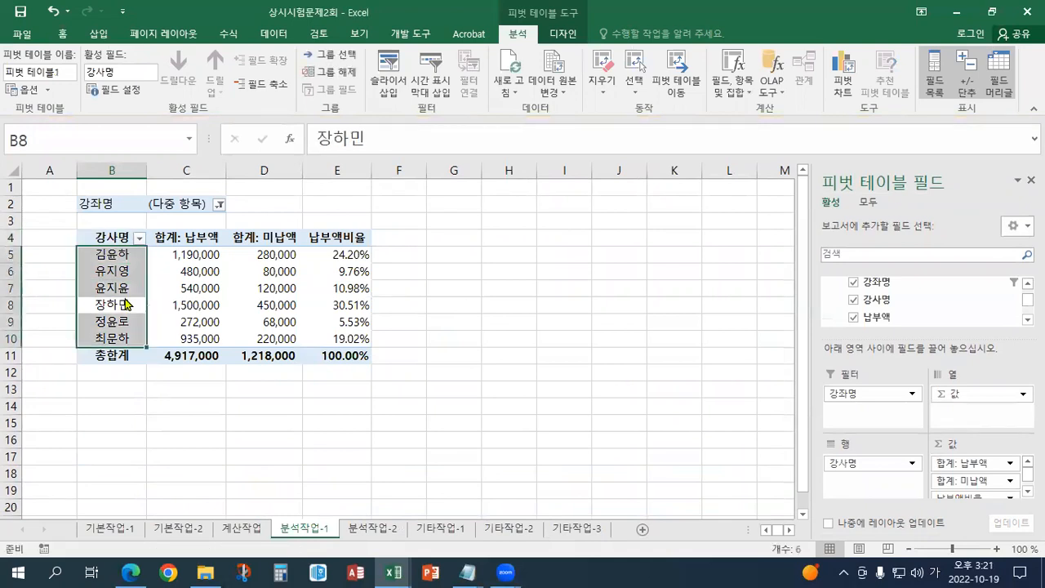
double_click(126, 302)
click(782, 408)
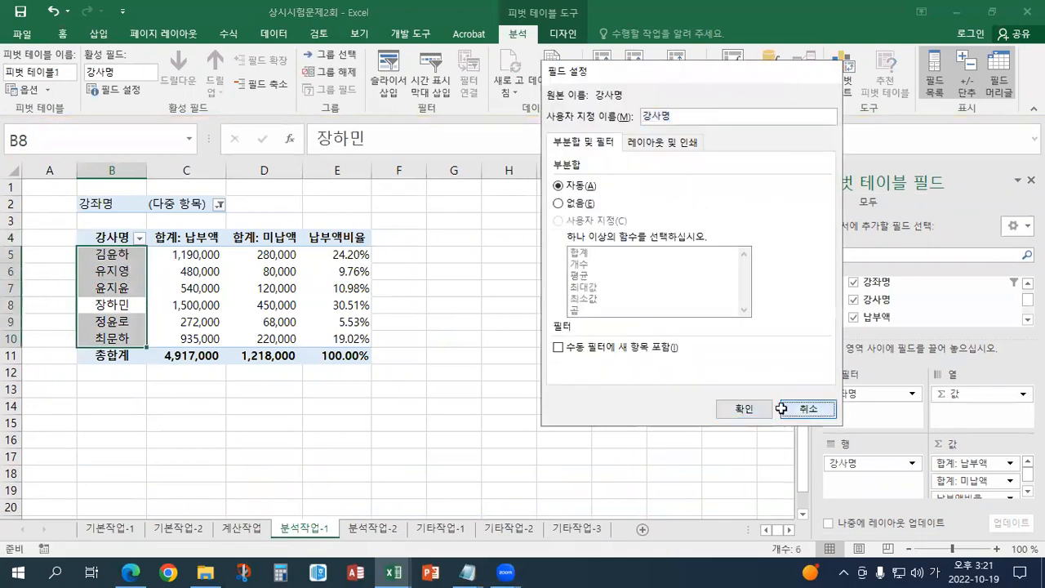
click(200, 304)
Deselect the instructor labels in the pivot table and save the workbook.
click(112, 271)
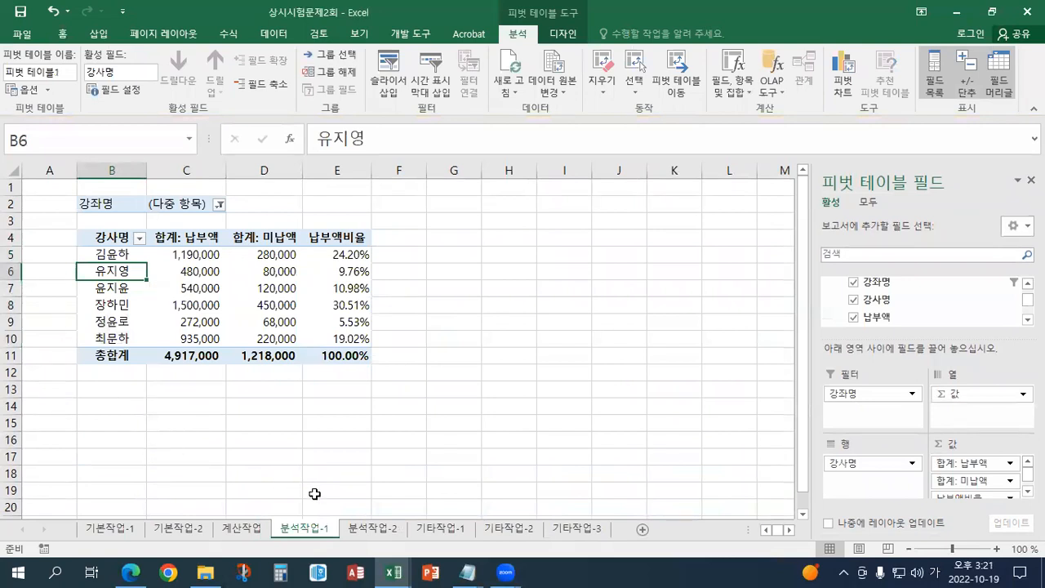
click(20, 11)
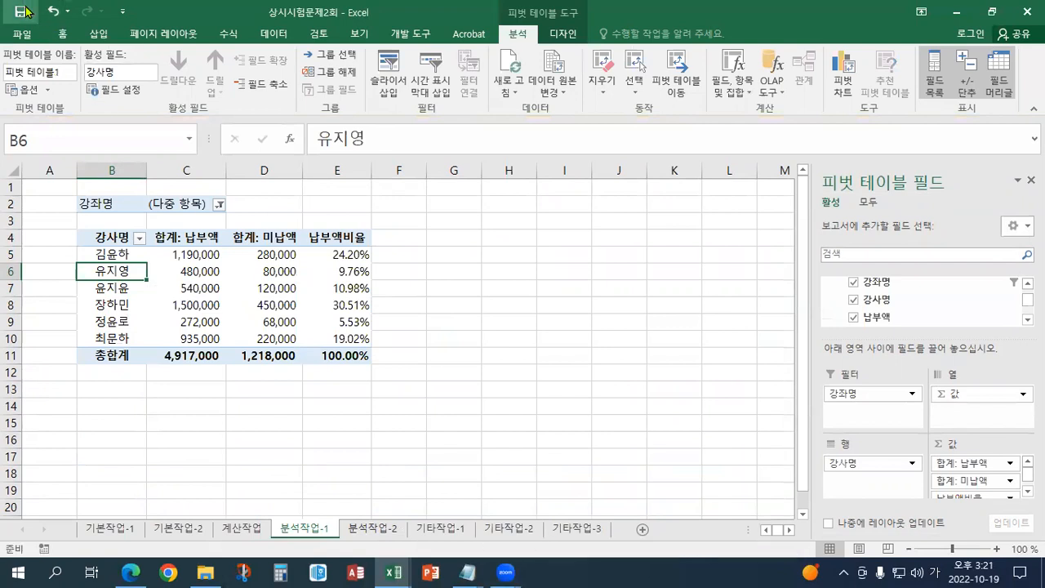
click(27, 11)
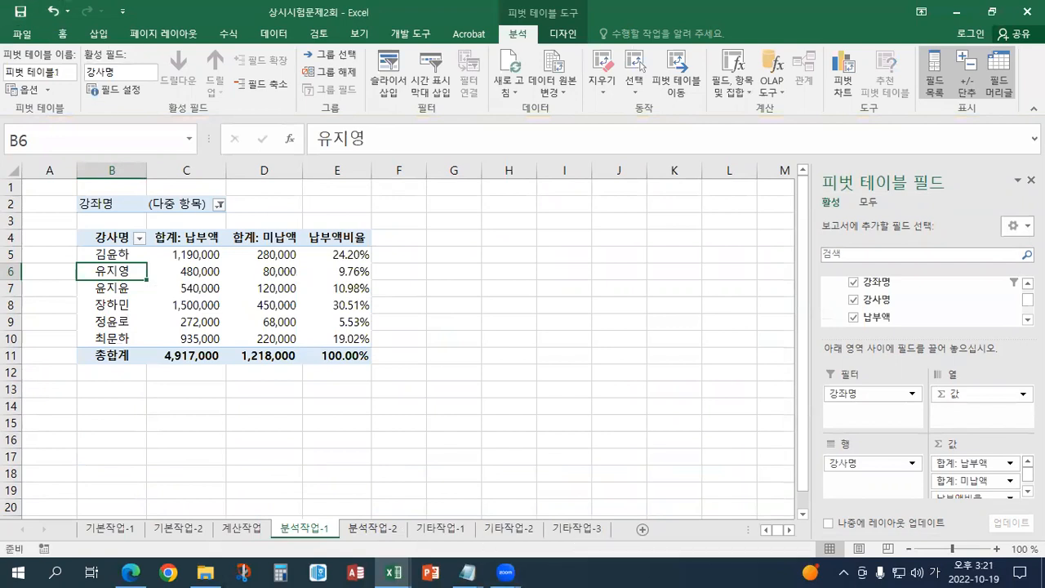
On 분석작업-2, apply data validation to the 연이율 cell B6, allowing a 목록 with source =$D$4:$D$9.
click(373, 528)
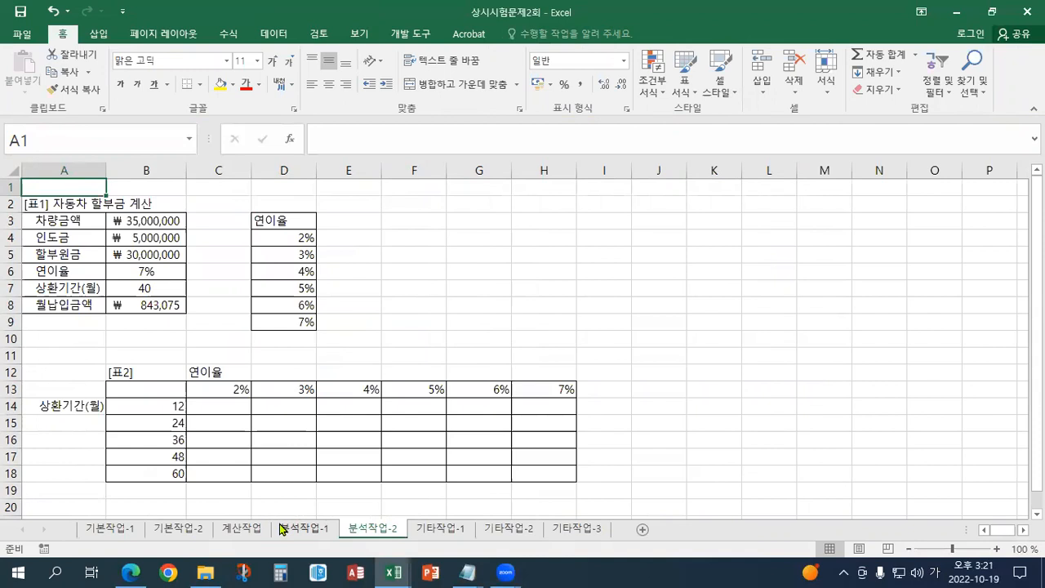
click(151, 270)
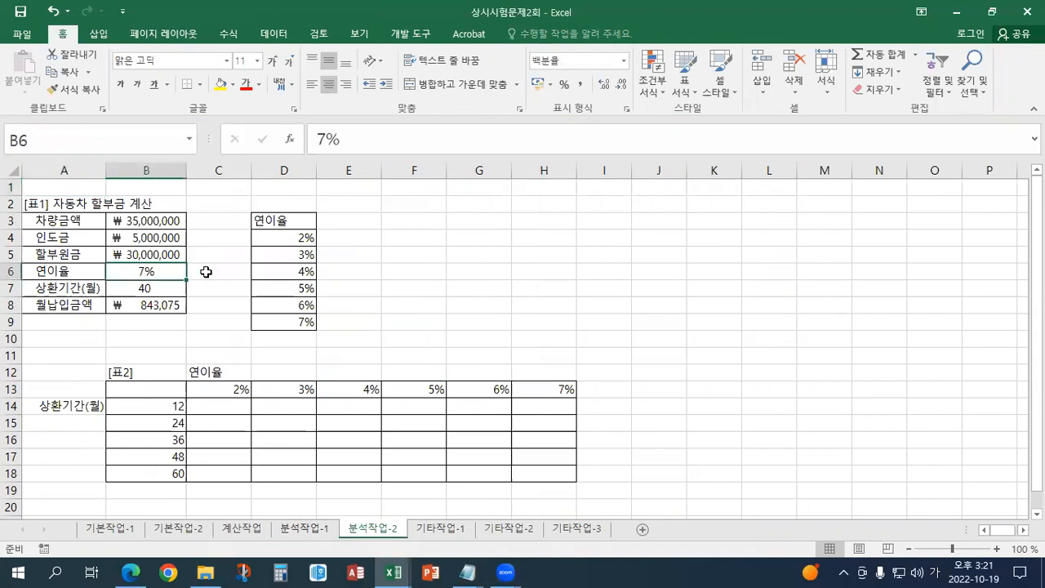
click(276, 32)
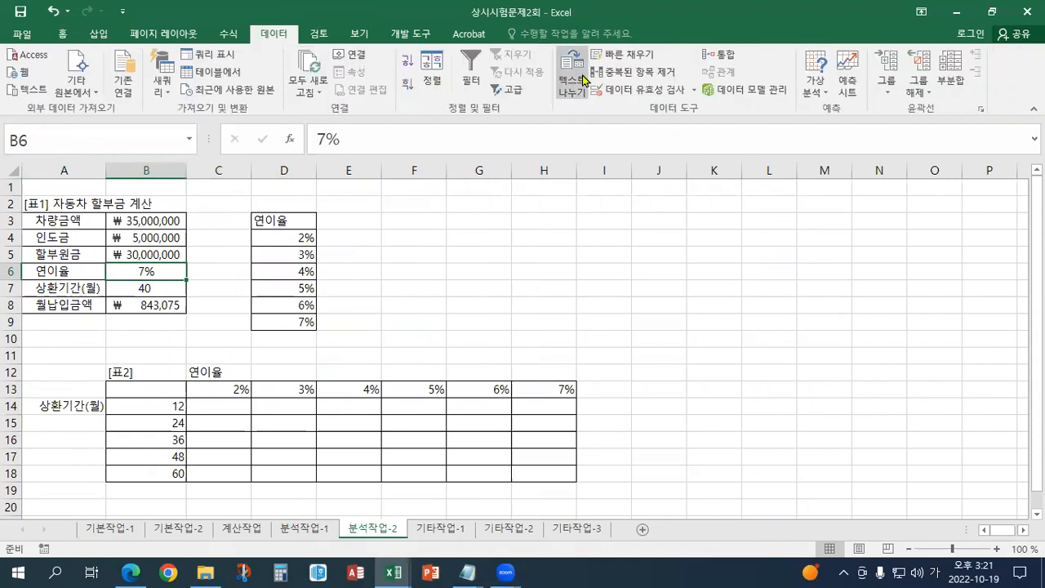
click(642, 93)
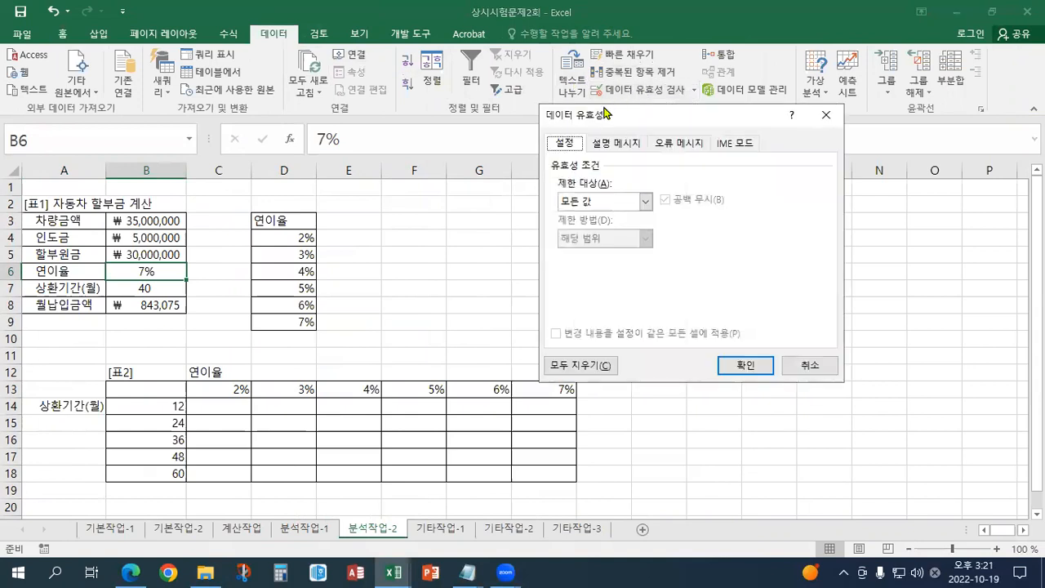
drag(601, 123, 526, 163)
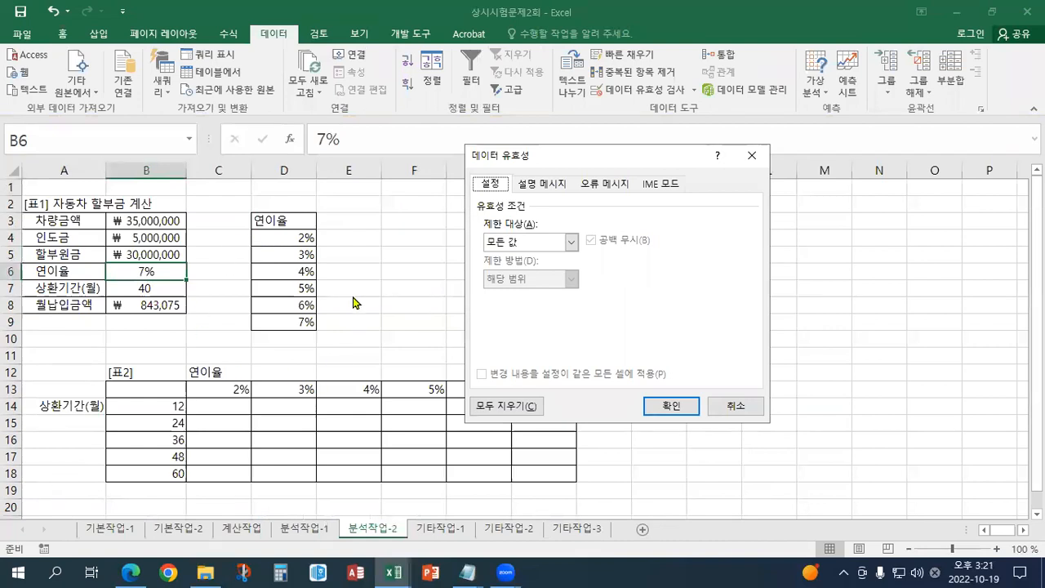
click(555, 242)
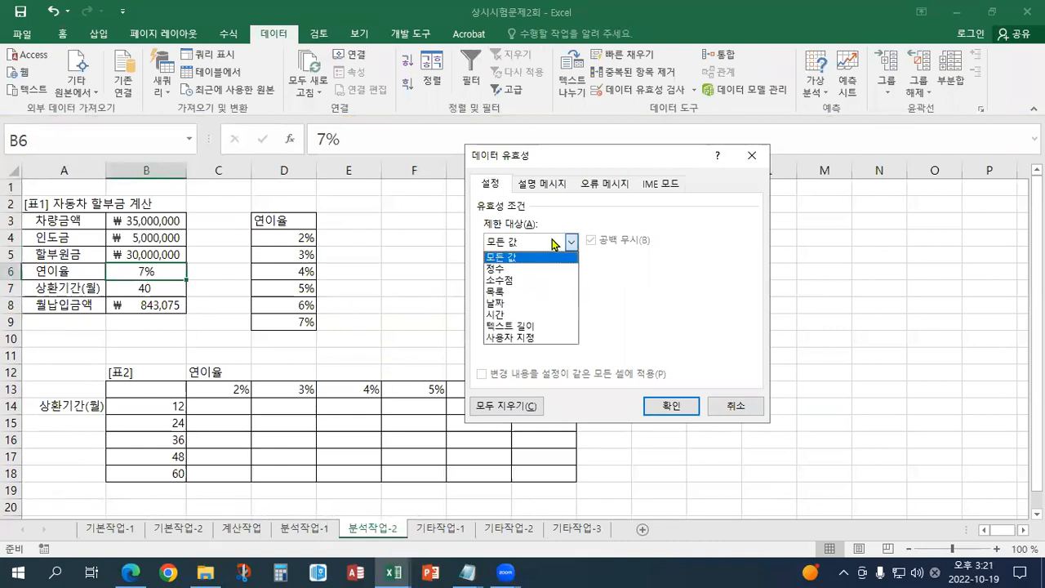
click(506, 292)
click(502, 313)
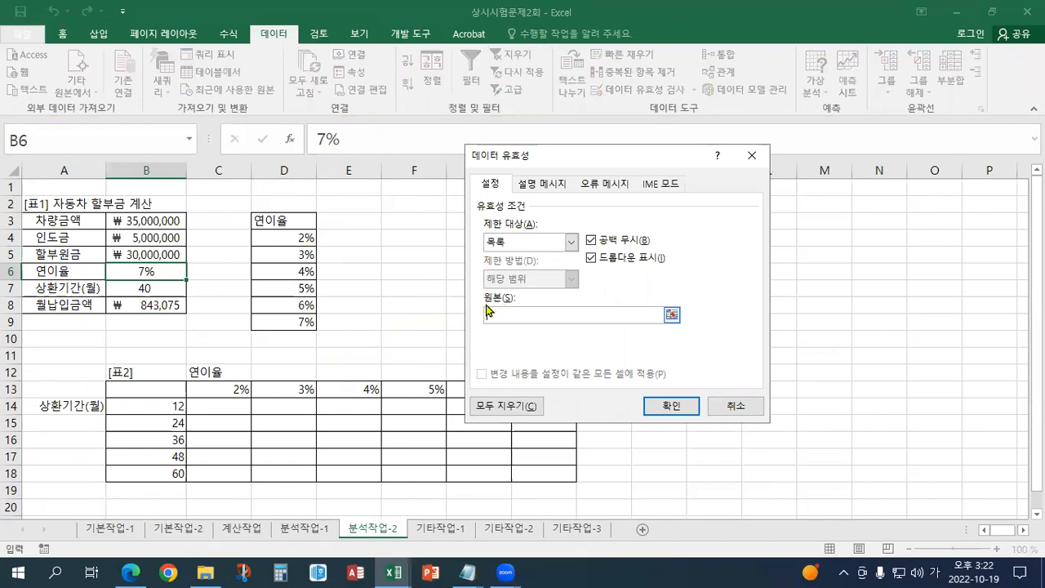
drag(298, 238, 302, 322)
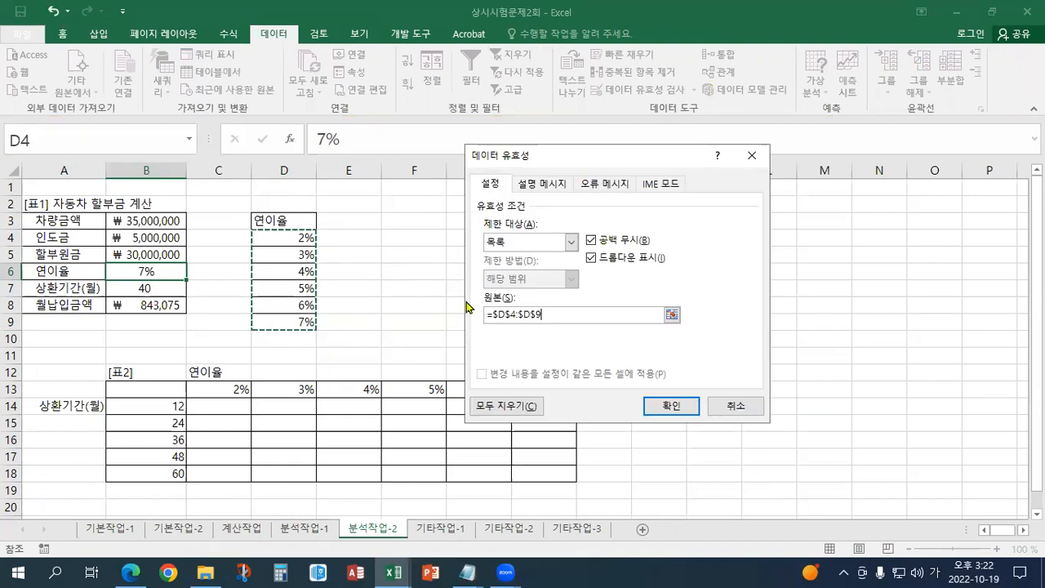
click(668, 409)
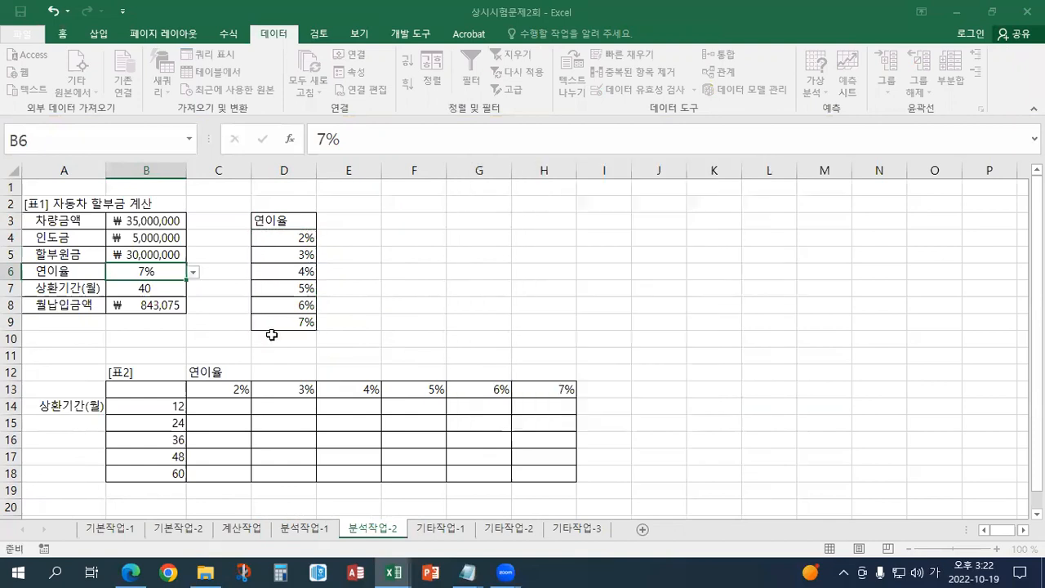
Check the interest rates offered by the drop-down list in cell B6.
click(193, 275)
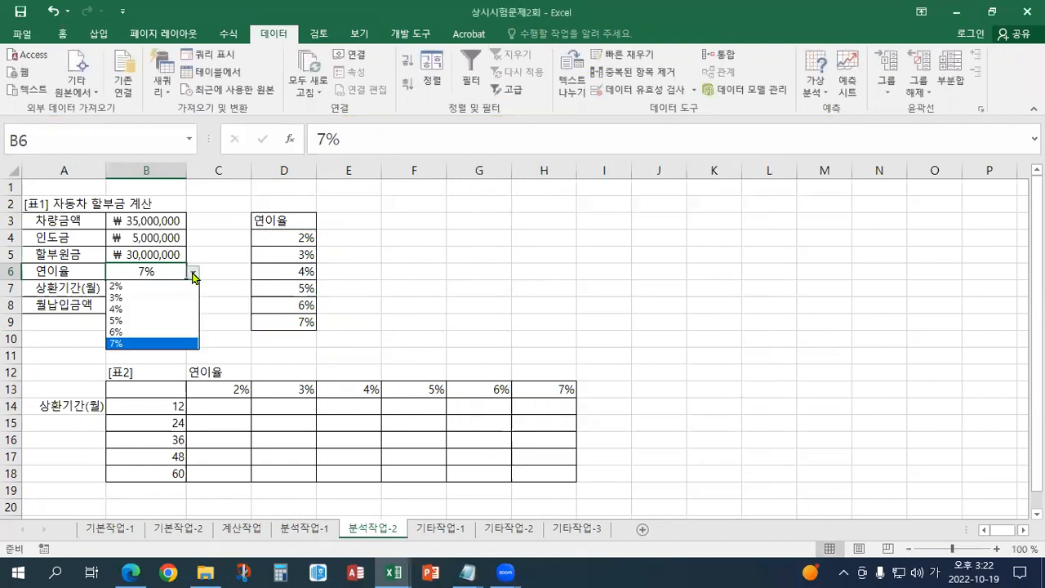
click(193, 275)
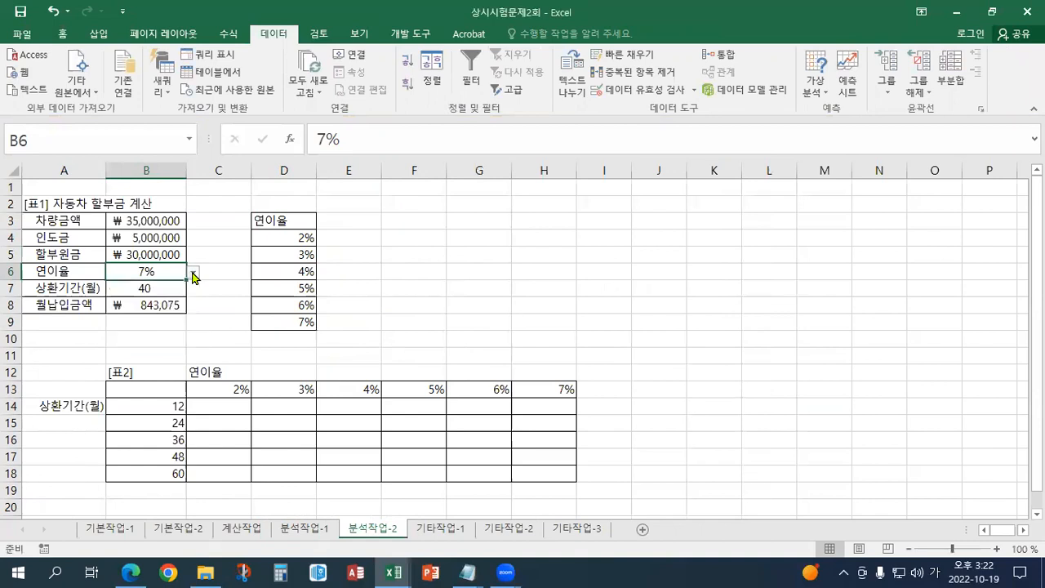
click(194, 275)
click(193, 275)
Go to 기타작업-1 and select the column chart below the 나리동 전기 사용 현황 table.
click(436, 530)
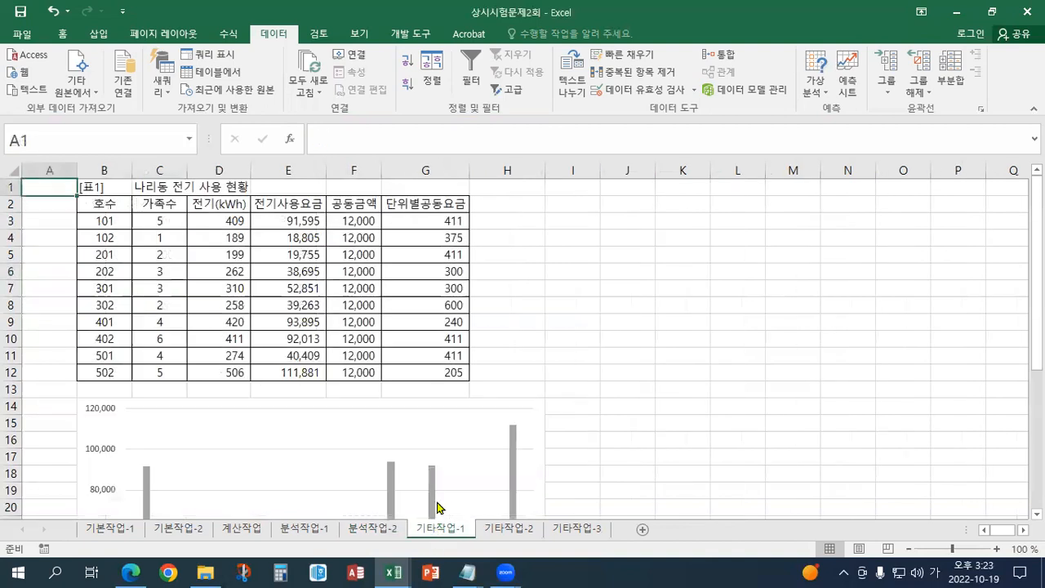
scroll(499, 430, down, 4)
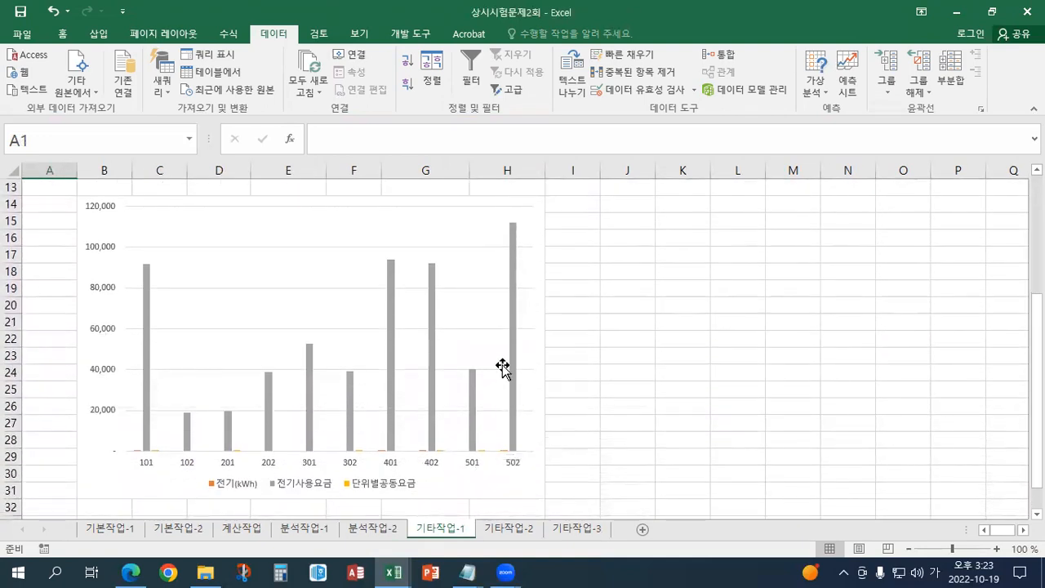
click(507, 487)
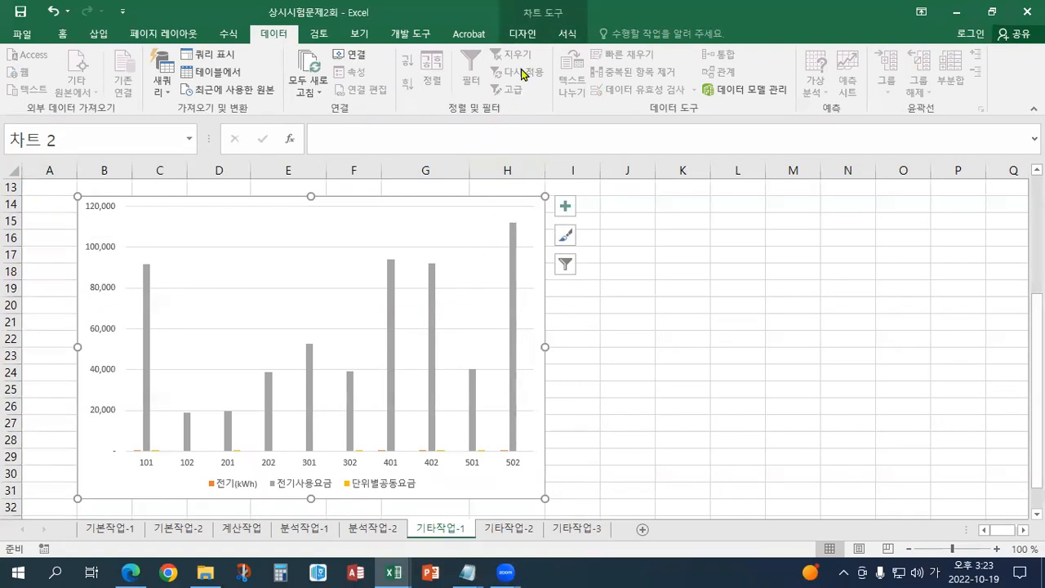
click(523, 34)
click(566, 33)
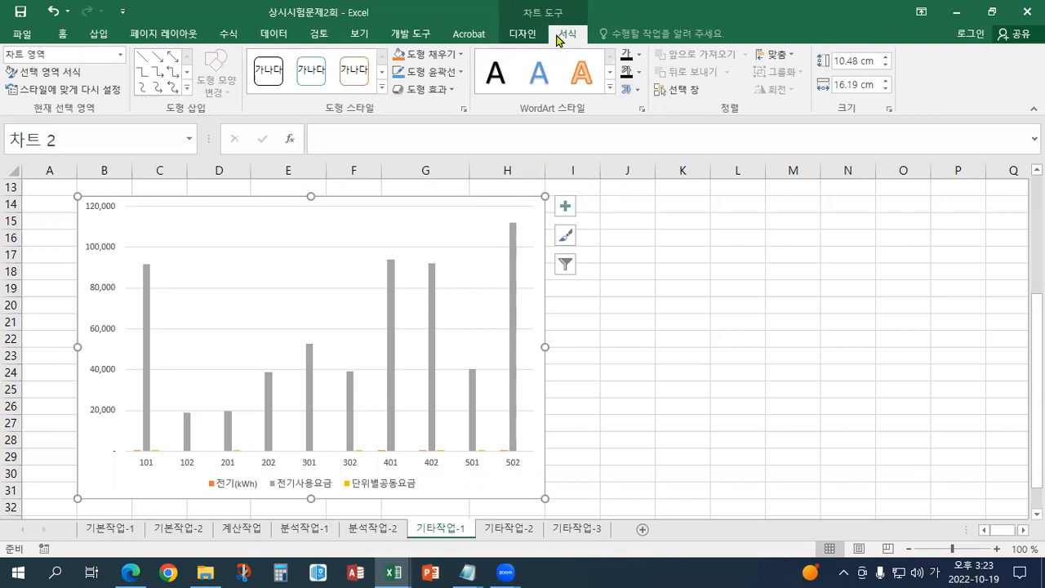
Compare the 나리동 전기 사용 현황 table's columns with the series and 호수 axis labels in the chart.
scroll(436, 294, up, 3)
scroll(436, 295, up, 1)
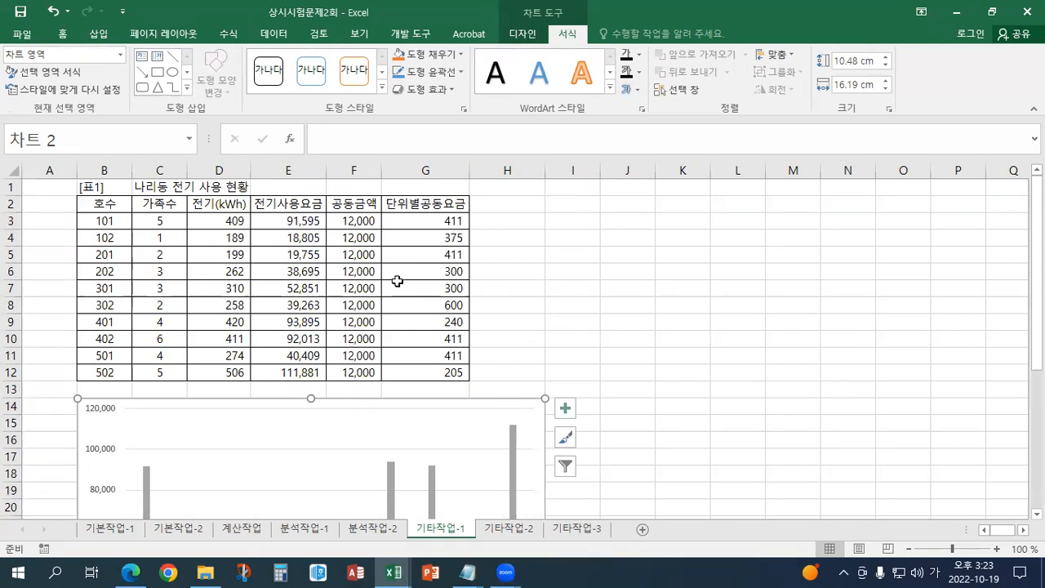
scroll(399, 420, down, 4)
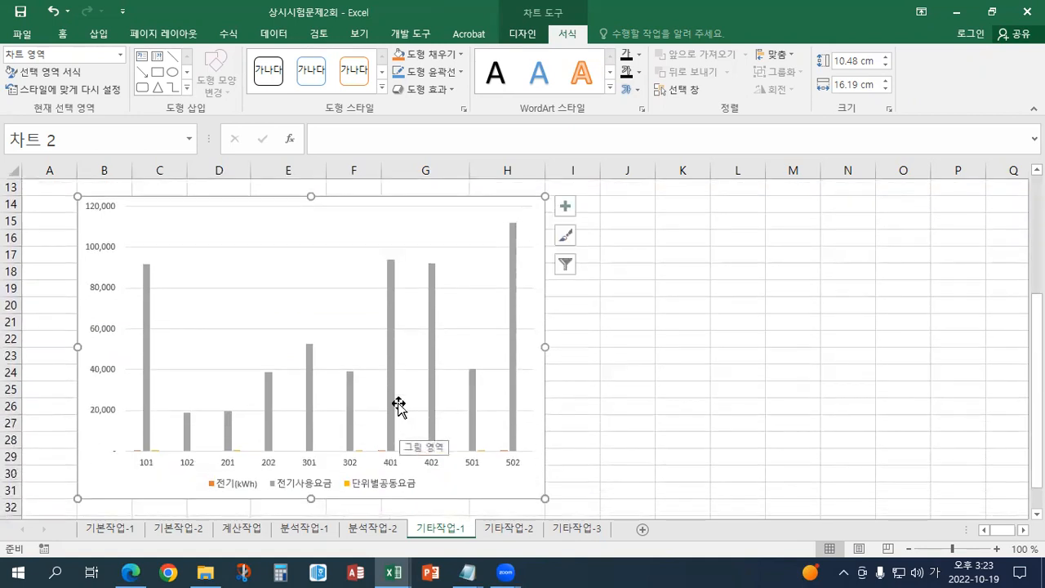
scroll(399, 406, up, 4)
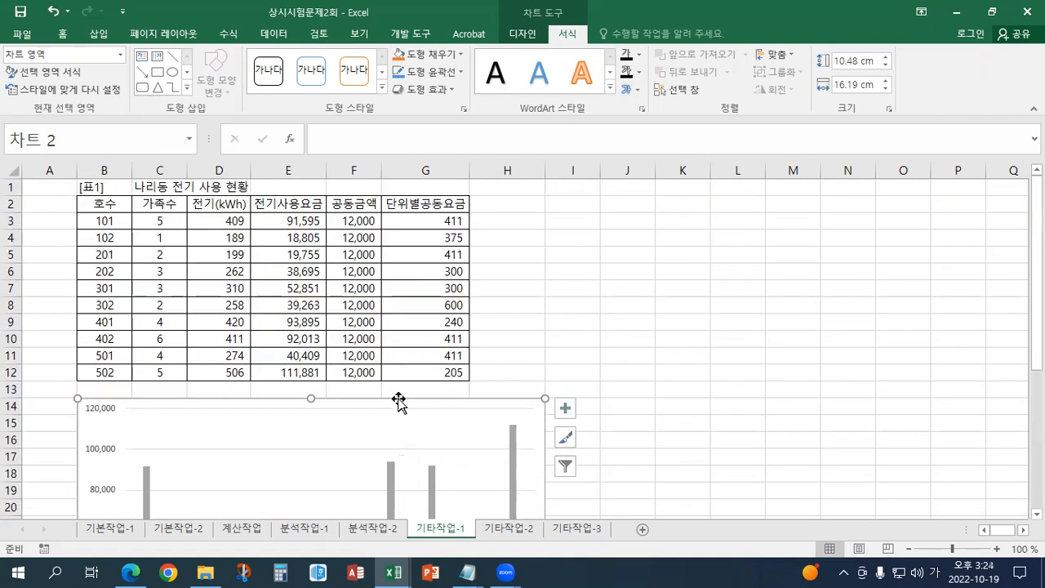
scroll(399, 402, down, 4)
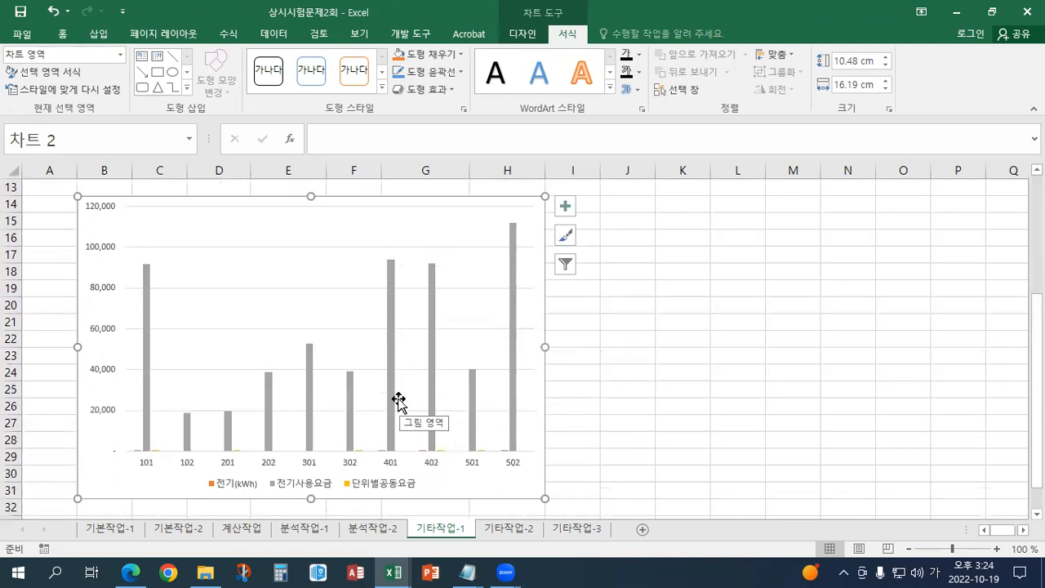
scroll(399, 400, up, 2)
scroll(399, 400, down, 1)
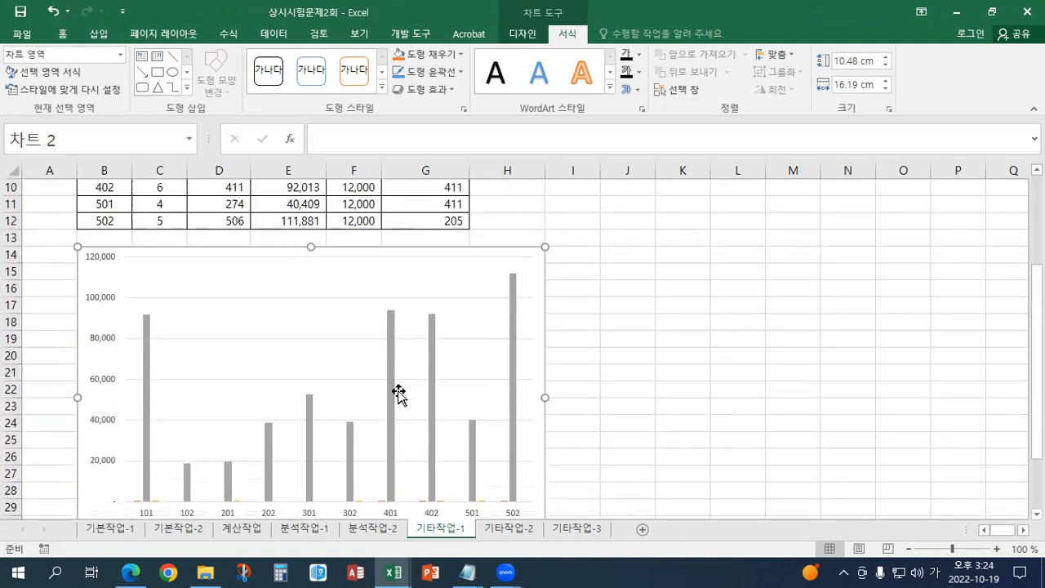
scroll(401, 398, up, 2)
scroll(398, 397, up, 1)
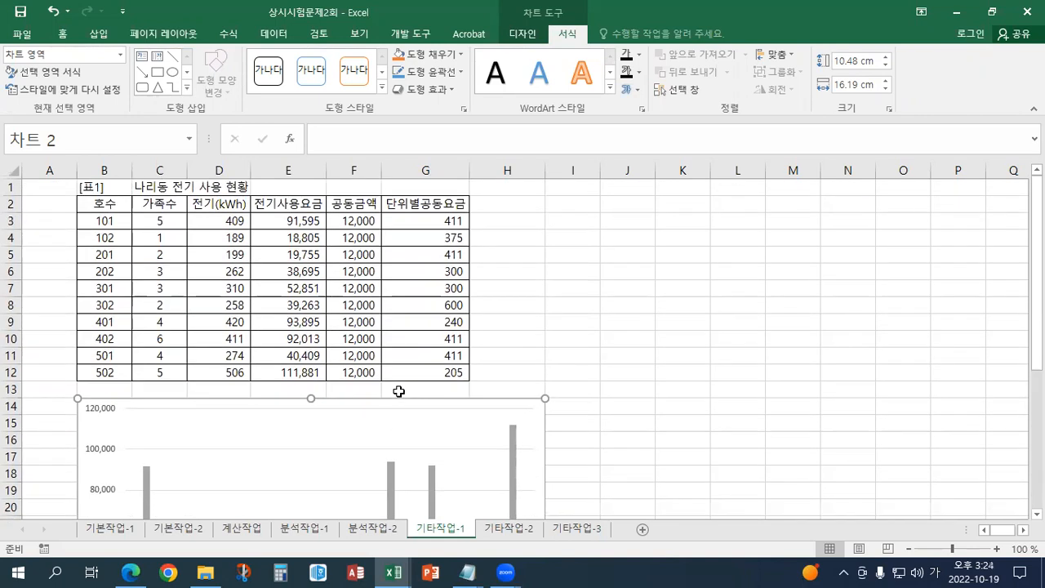
Try switching the chart's rows and columns and back in its data source settings, then discard the changes.
click(521, 31)
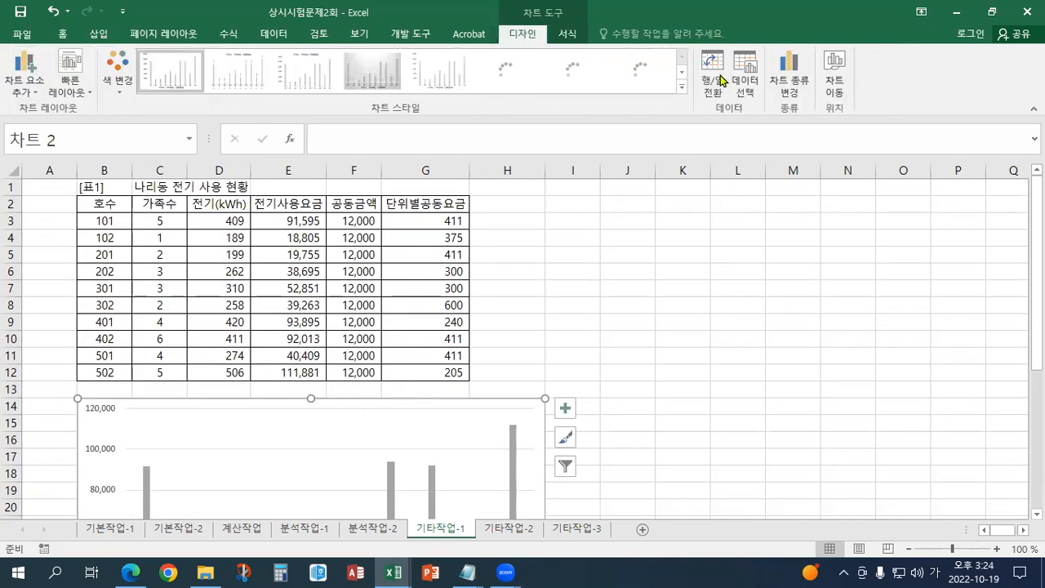
click(743, 82)
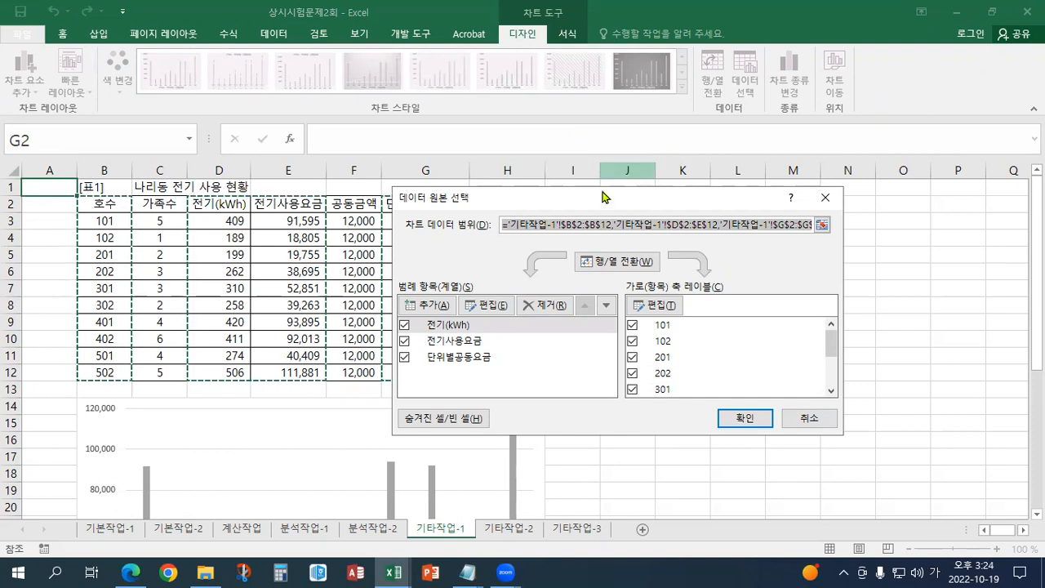
drag(602, 198, 695, 109)
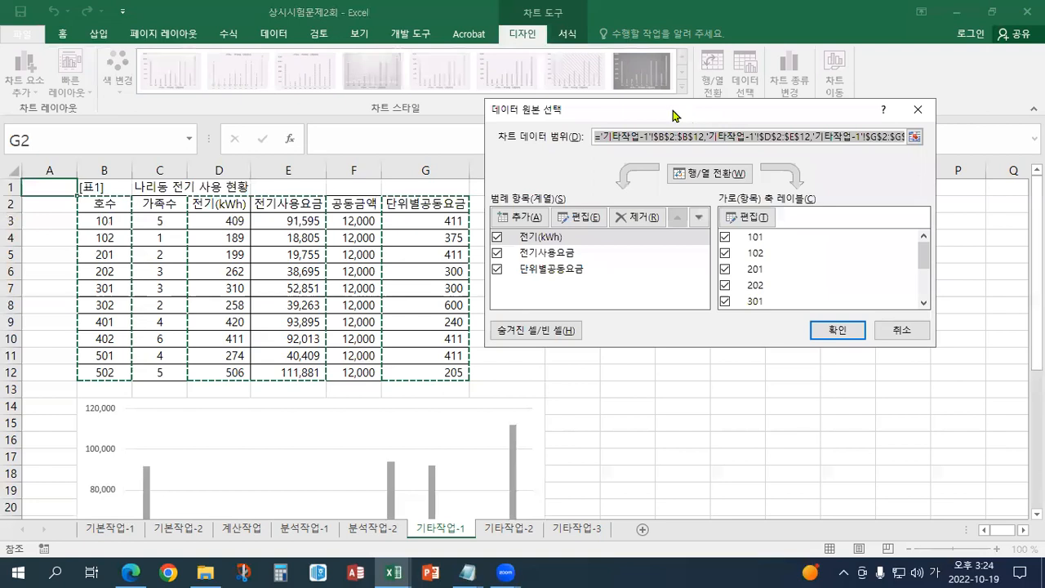
click(690, 176)
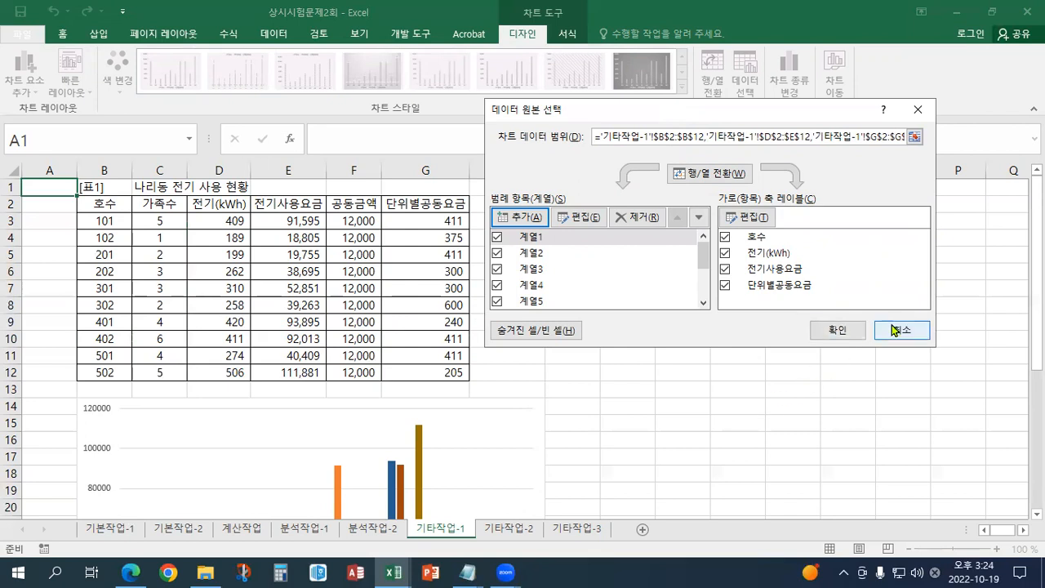
click(695, 180)
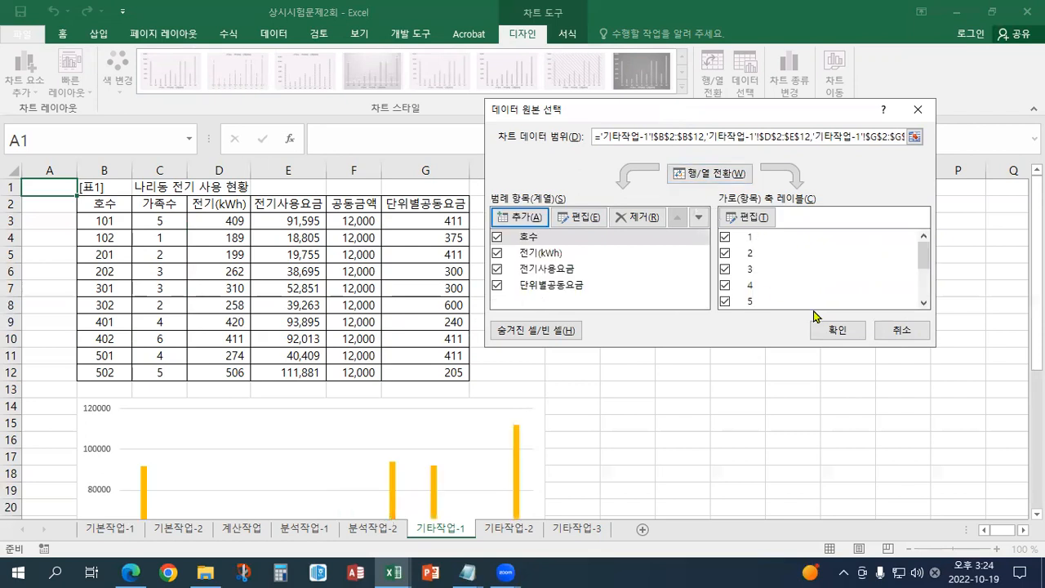
click(900, 336)
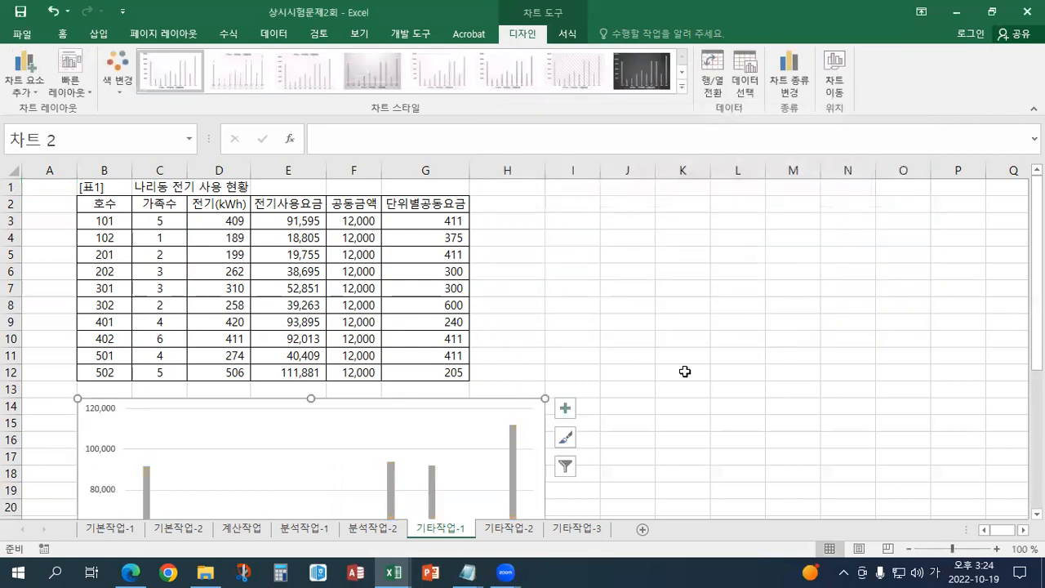
Check which table columns the chart's data source range and series cover.
scroll(684, 364, down, 4)
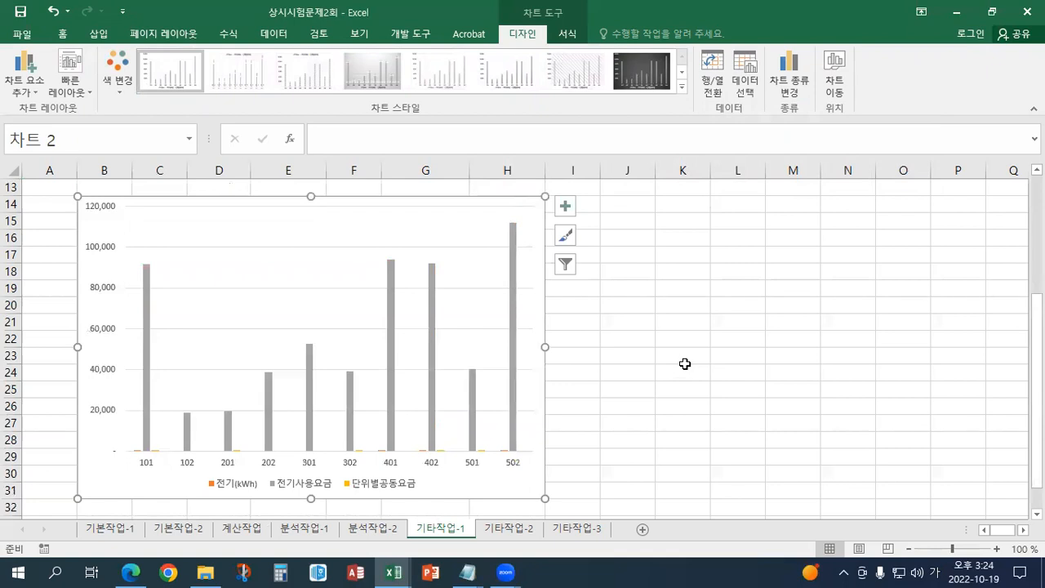
scroll(685, 363, up, 4)
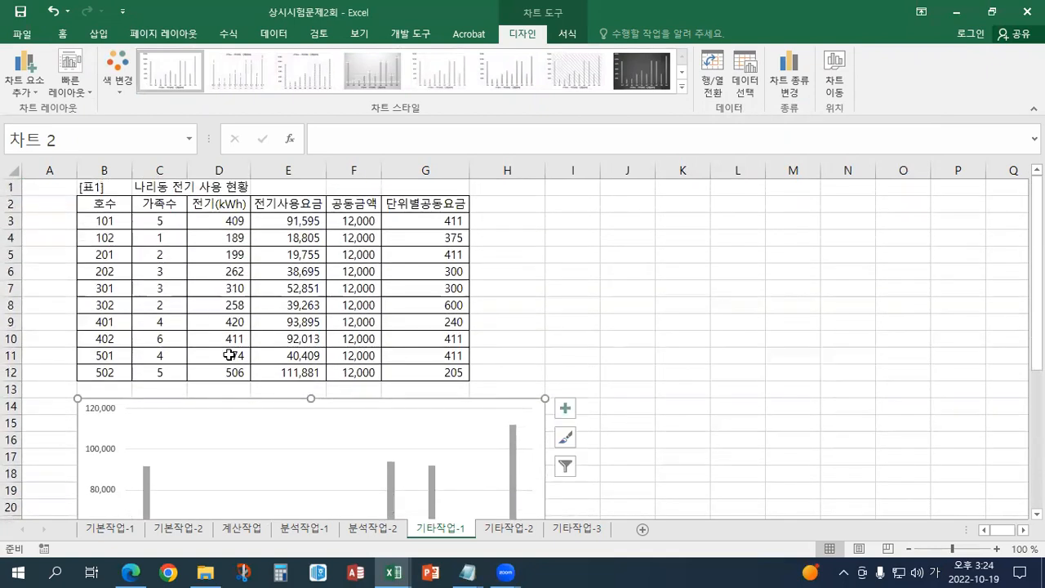
click(752, 95)
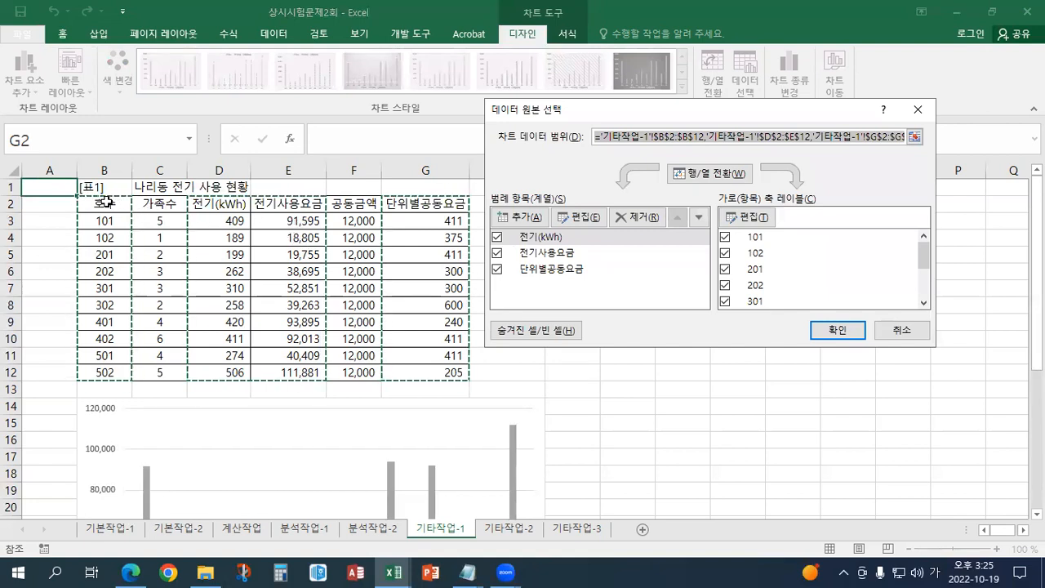
click(892, 333)
Fill the 호수, 전기사용요금 and 단위별공동요금 cells in rows 2 to 8 of the table with light gold.
drag(104, 204, 103, 306)
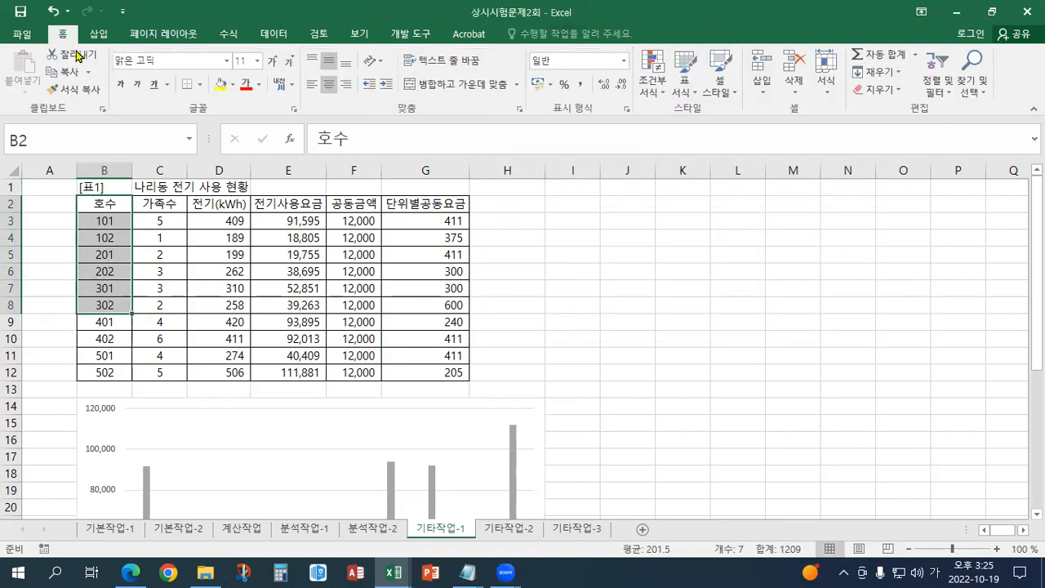
click(234, 85)
click(317, 134)
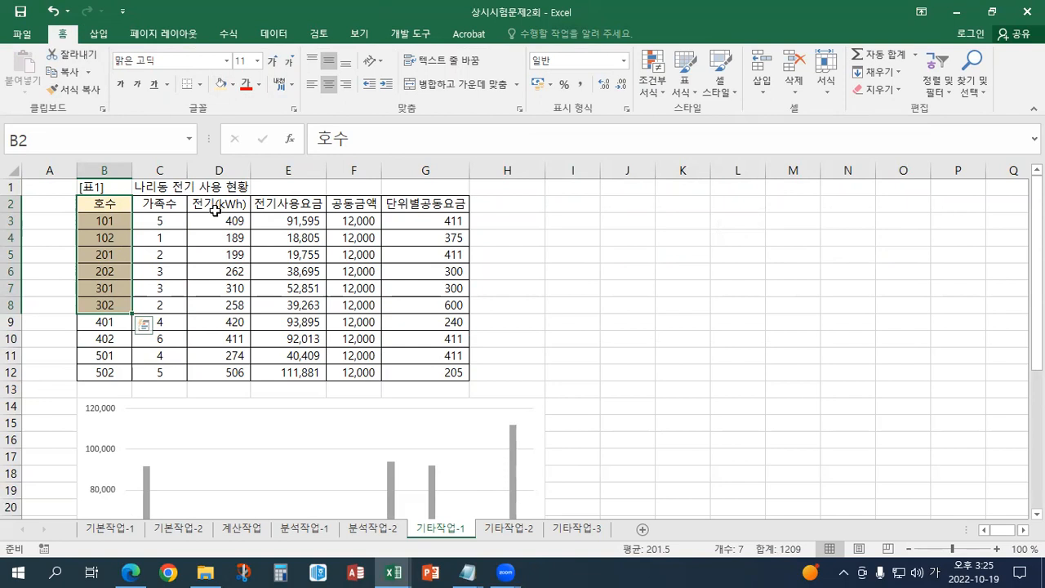
drag(273, 209, 281, 303)
click(220, 83)
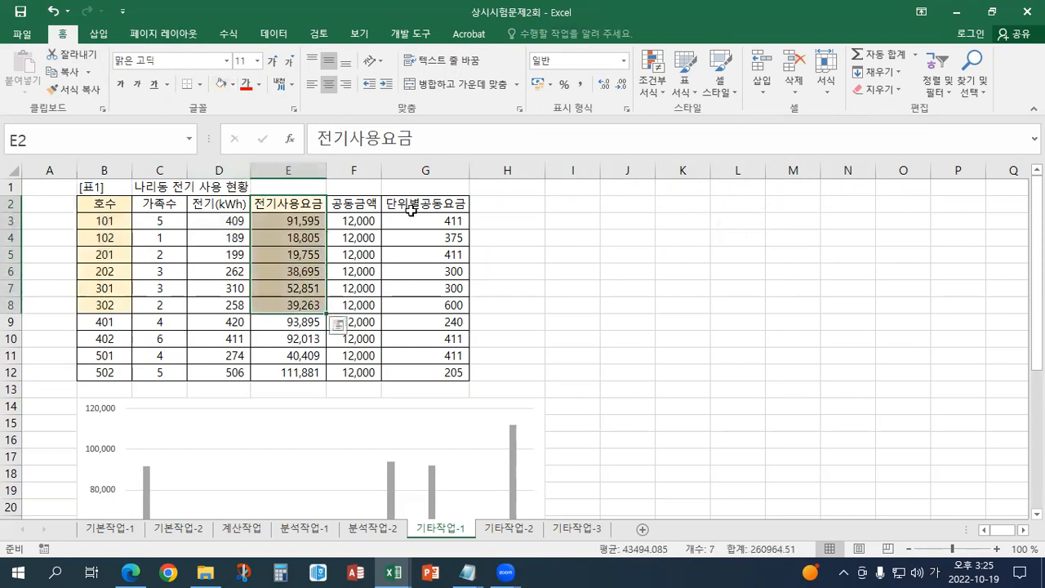
drag(411, 210, 414, 306)
click(221, 83)
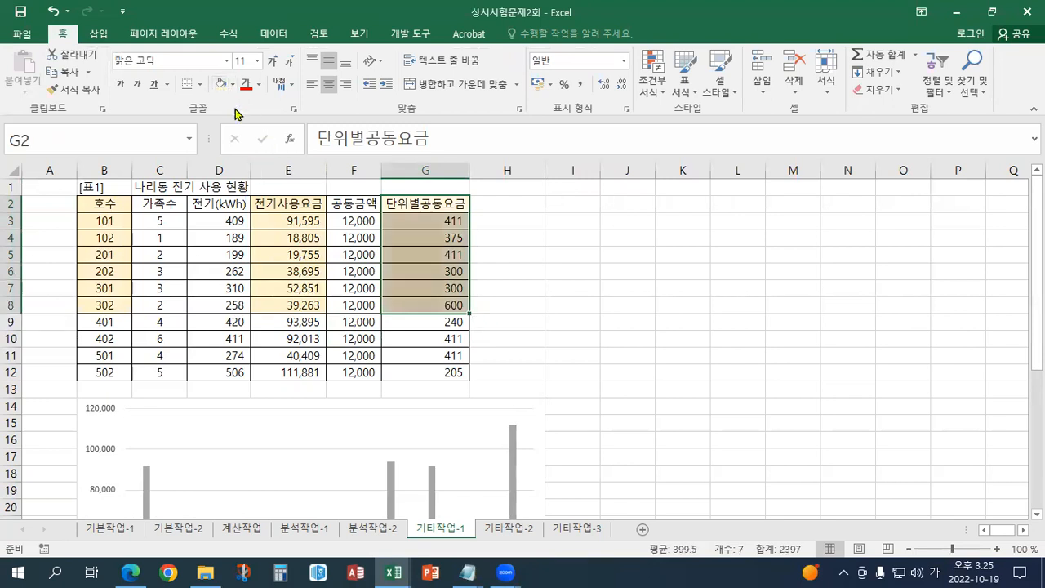
click(383, 338)
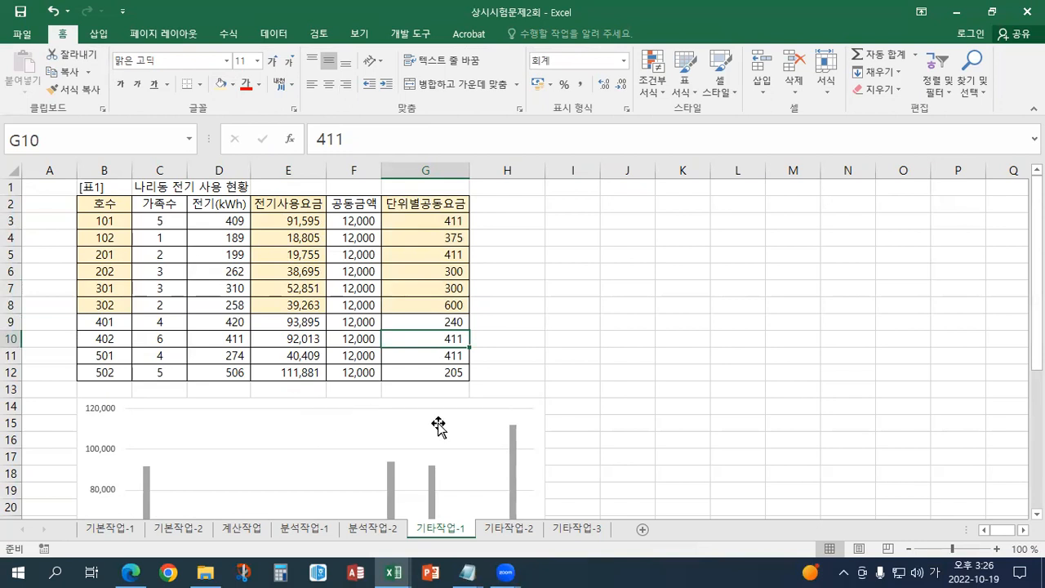
Select the chart and try switching its rows and columns in the data source settings, then discard the change.
click(529, 410)
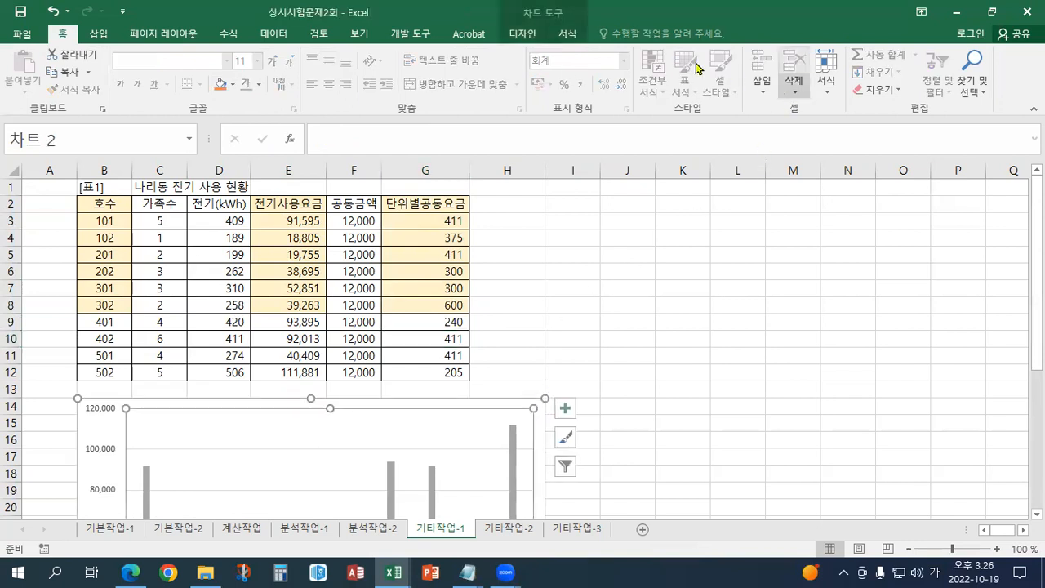
click(523, 34)
click(744, 78)
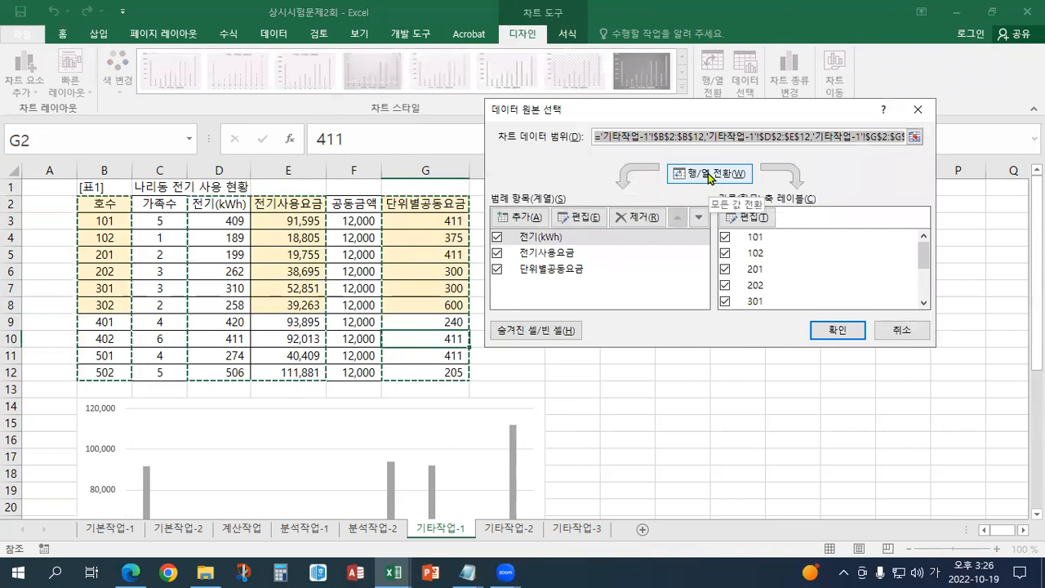
click(710, 175)
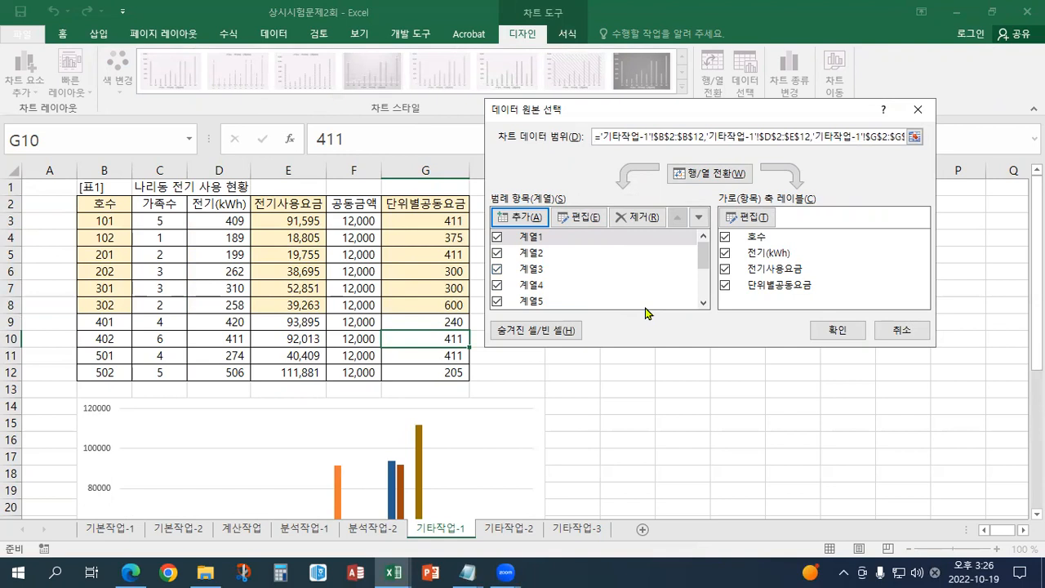
click(902, 330)
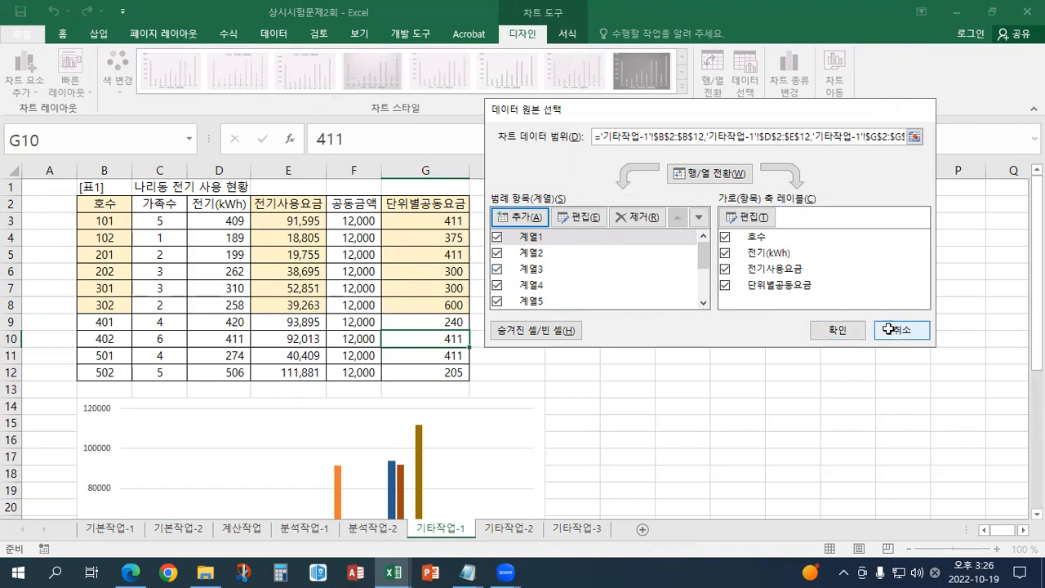
scroll(614, 308, down, 5)
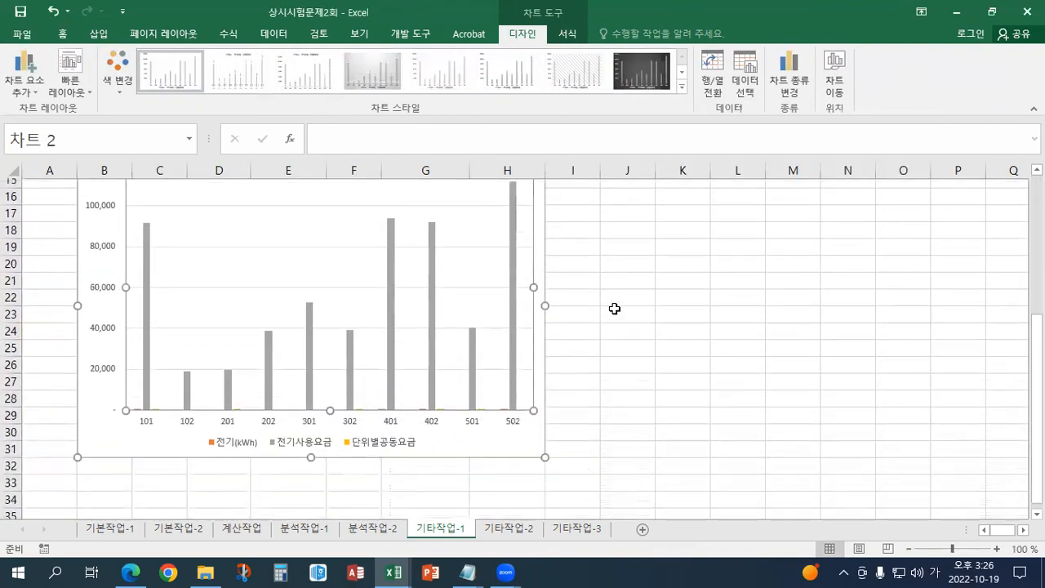
scroll(614, 308, up, 2)
scroll(614, 308, up, 3)
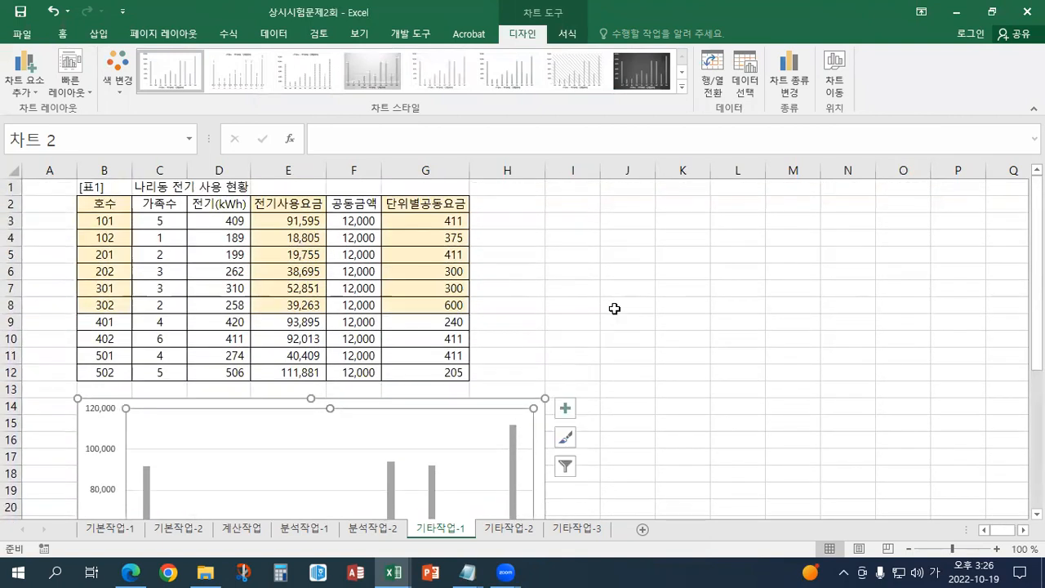
Replace the chart's data range with B2:B8, E2:E8 and G2:G8 of 기타작업-1.
click(741, 82)
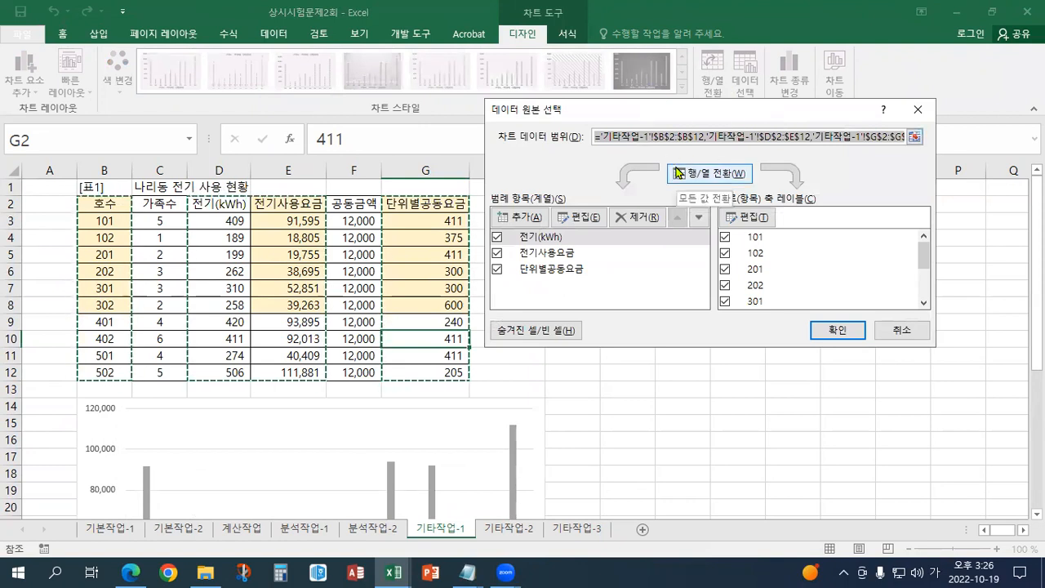
key(Delete)
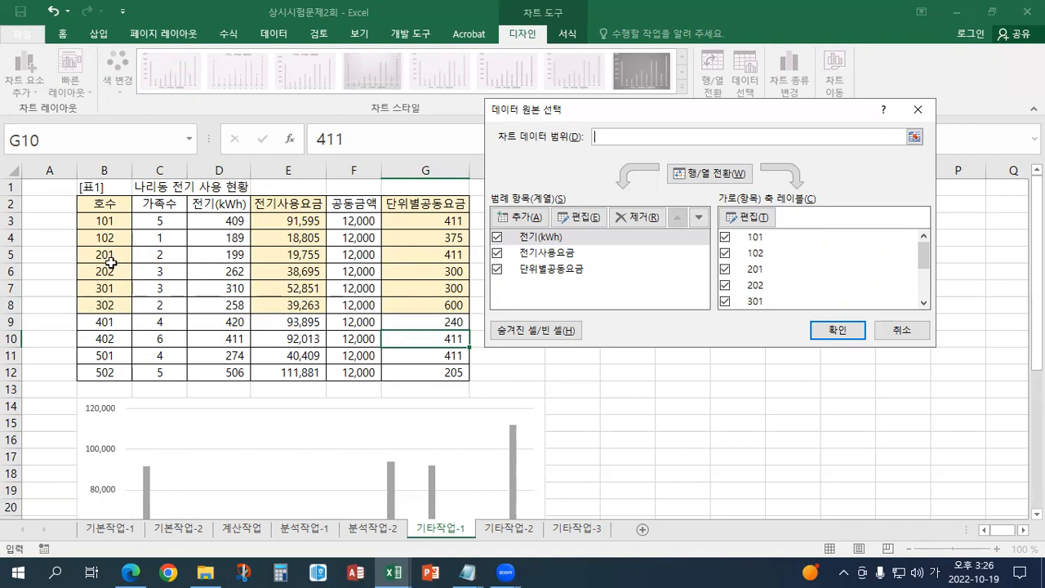
drag(110, 203, 103, 305)
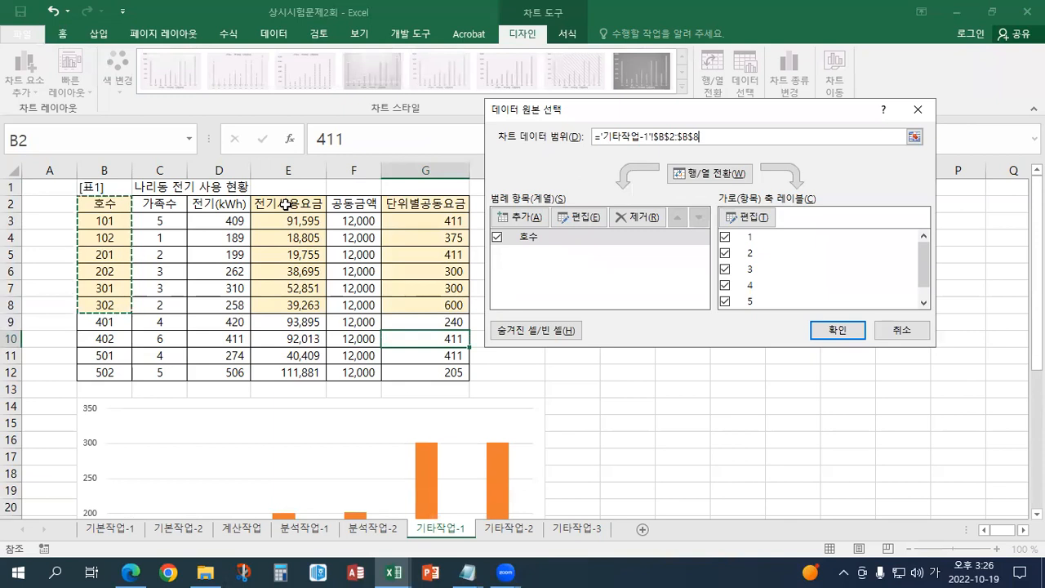
drag(287, 210, 288, 305)
drag(397, 204, 410, 305)
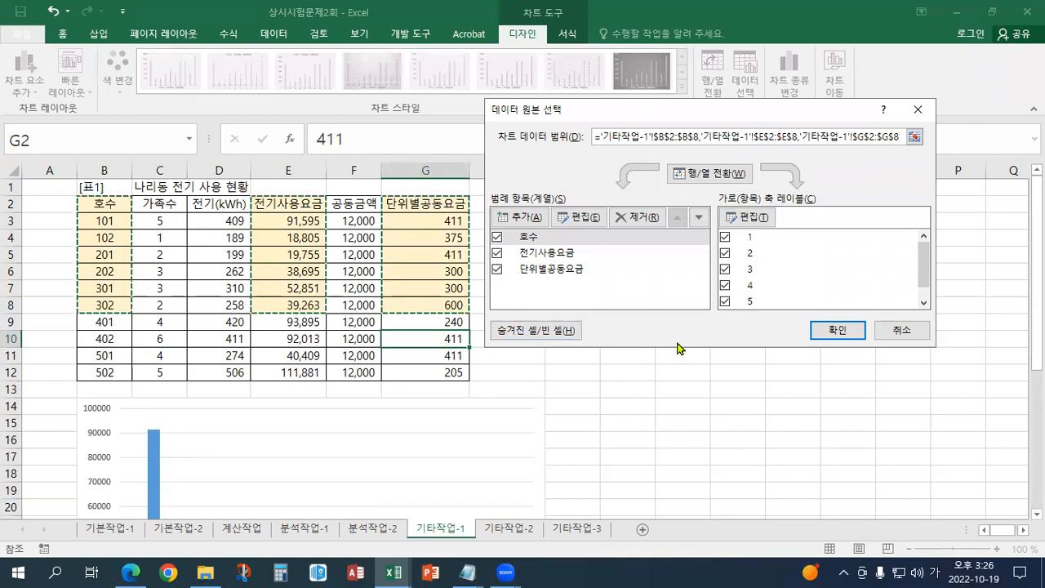
click(836, 330)
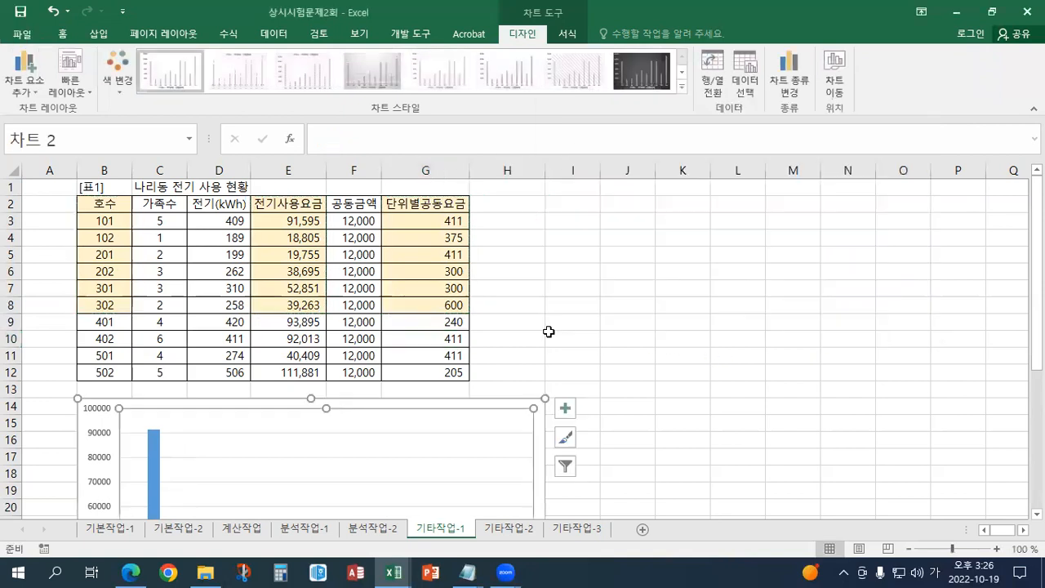
Remove the 호수 series from the chart's legend entries in the data source settings.
scroll(504, 335, down, 4)
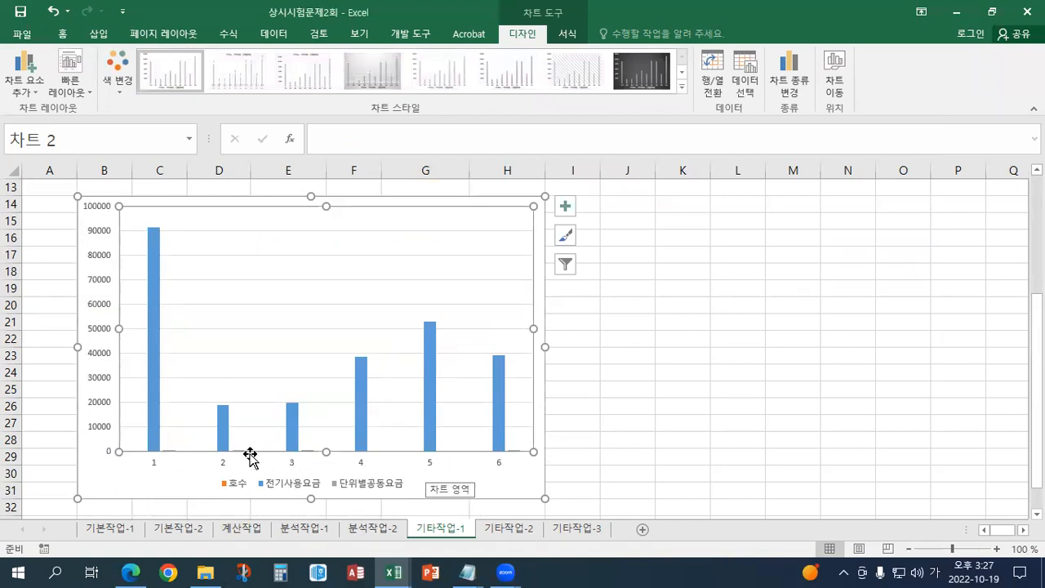
scroll(727, 162, down, 1)
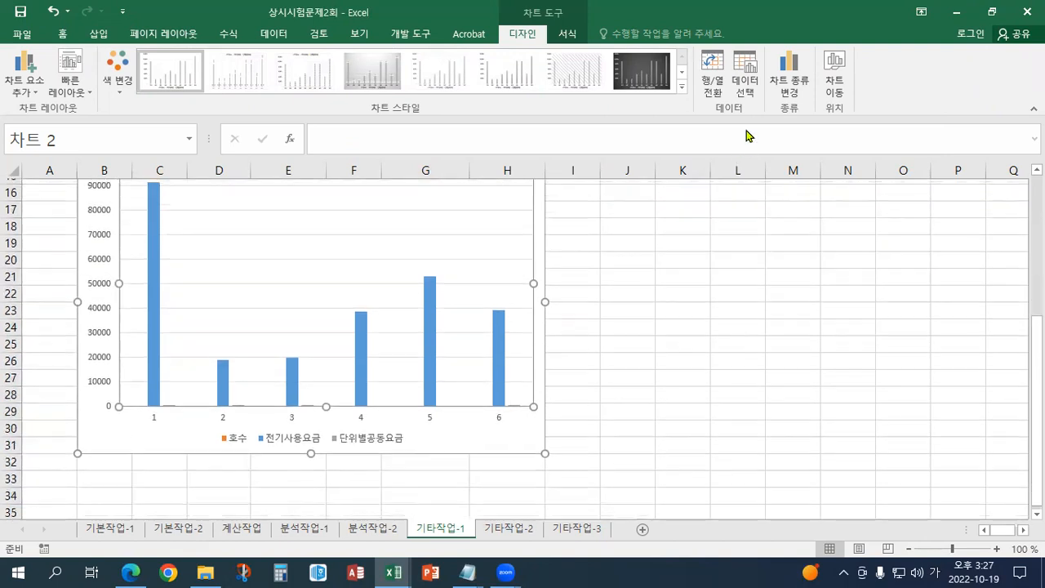
scroll(739, 147, up, 2)
click(744, 78)
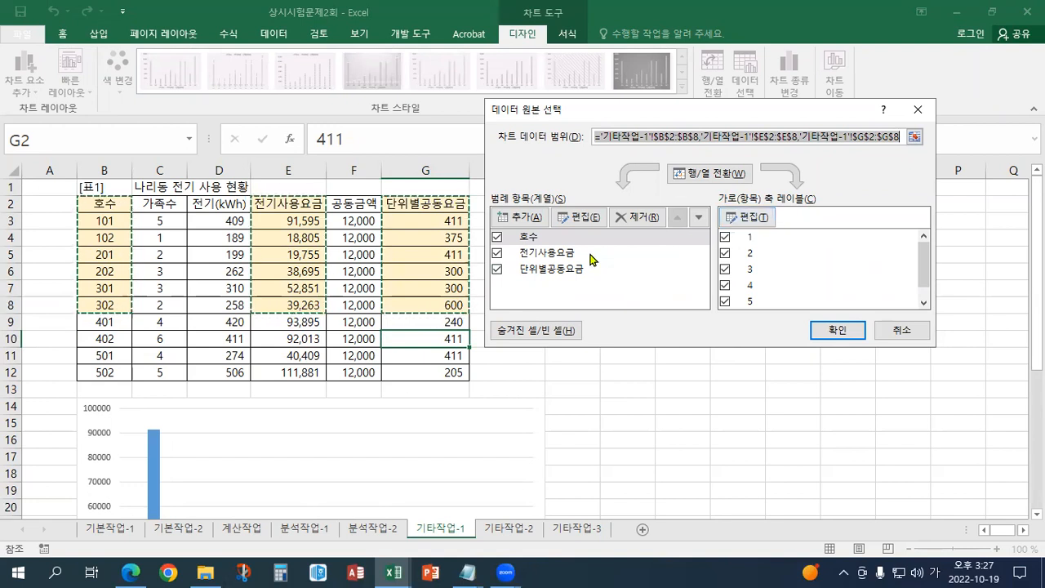
click(497, 237)
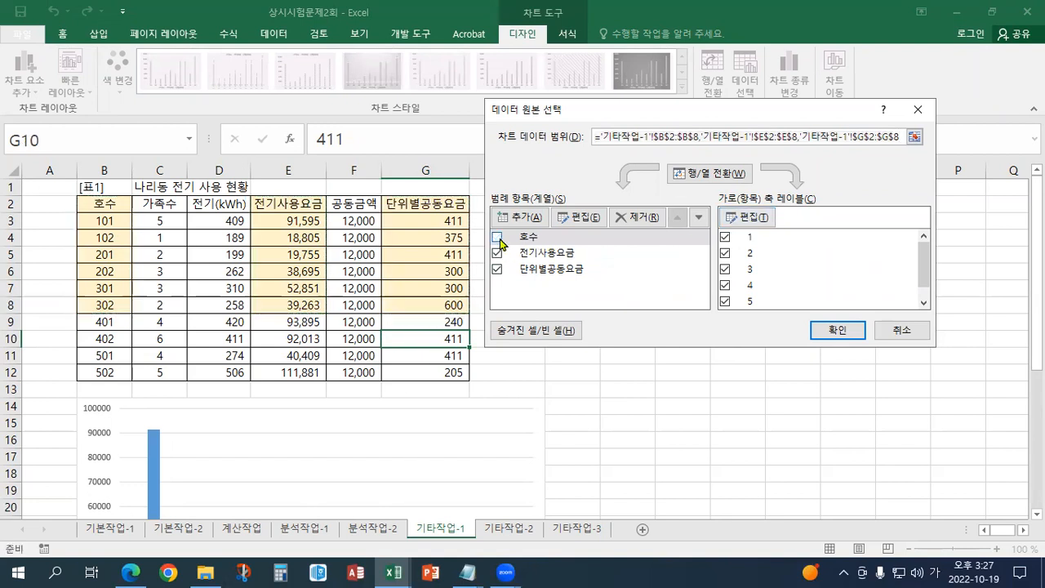
click(497, 237)
click(528, 239)
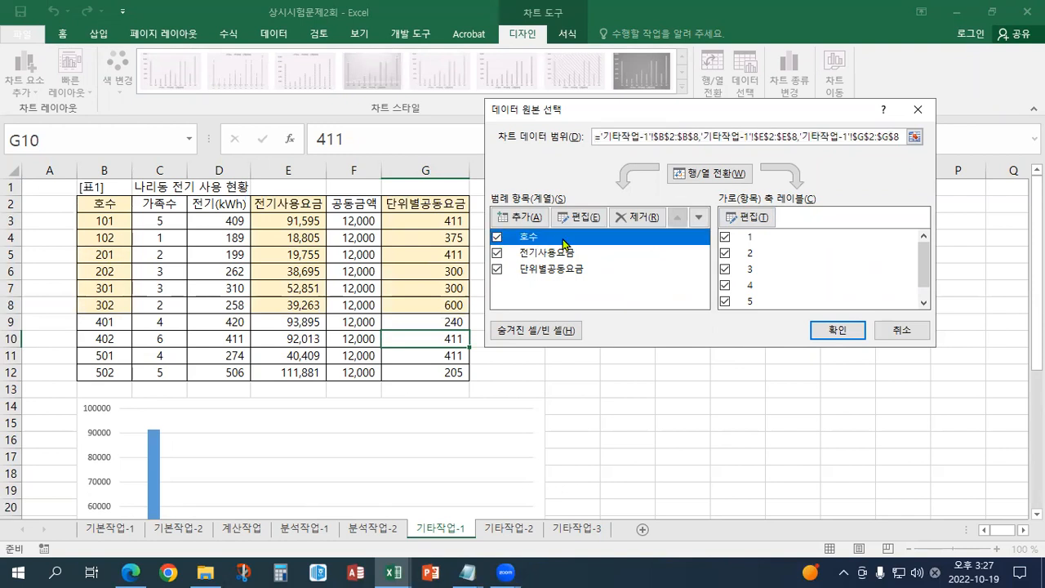
click(628, 218)
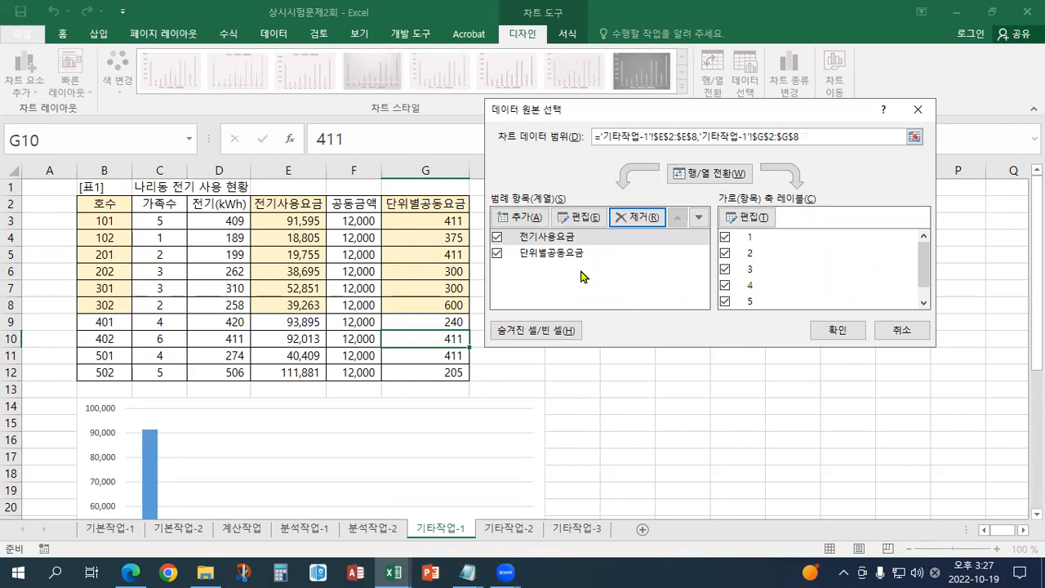
Set the chart's horizontal axis label range to B3:B8 and apply the data source changes.
click(747, 219)
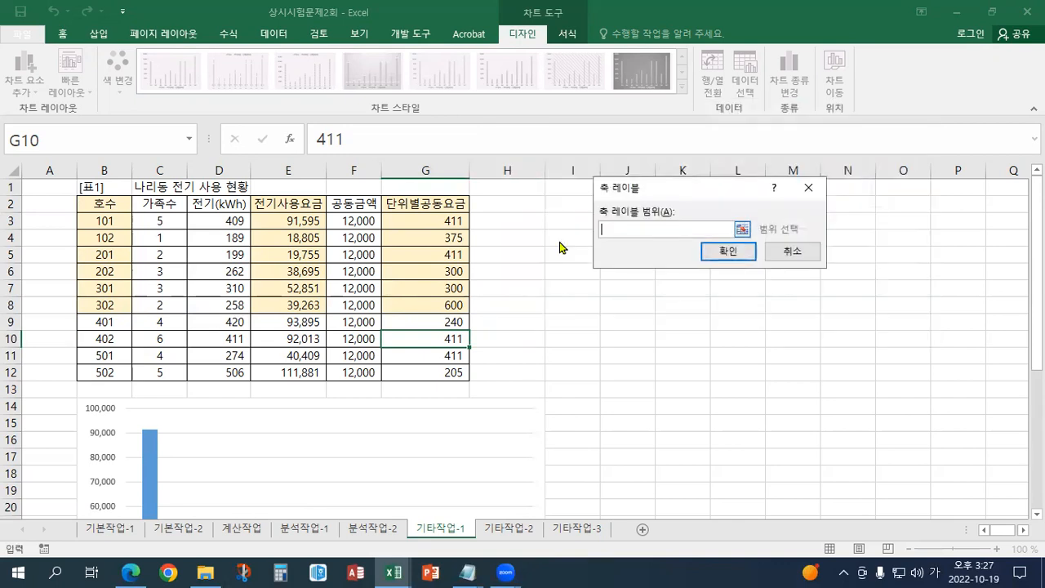
drag(113, 219, 111, 306)
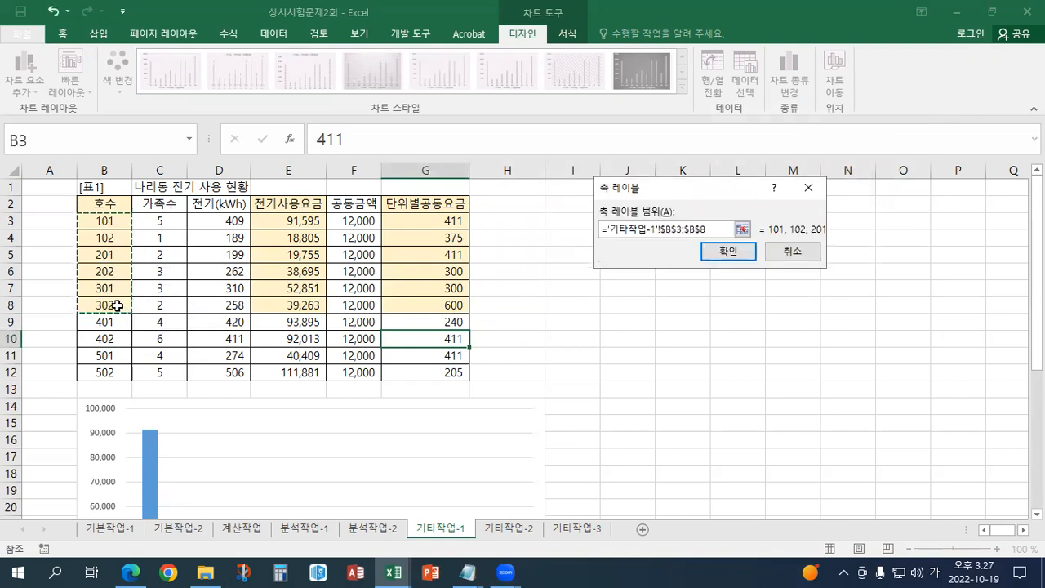
click(726, 253)
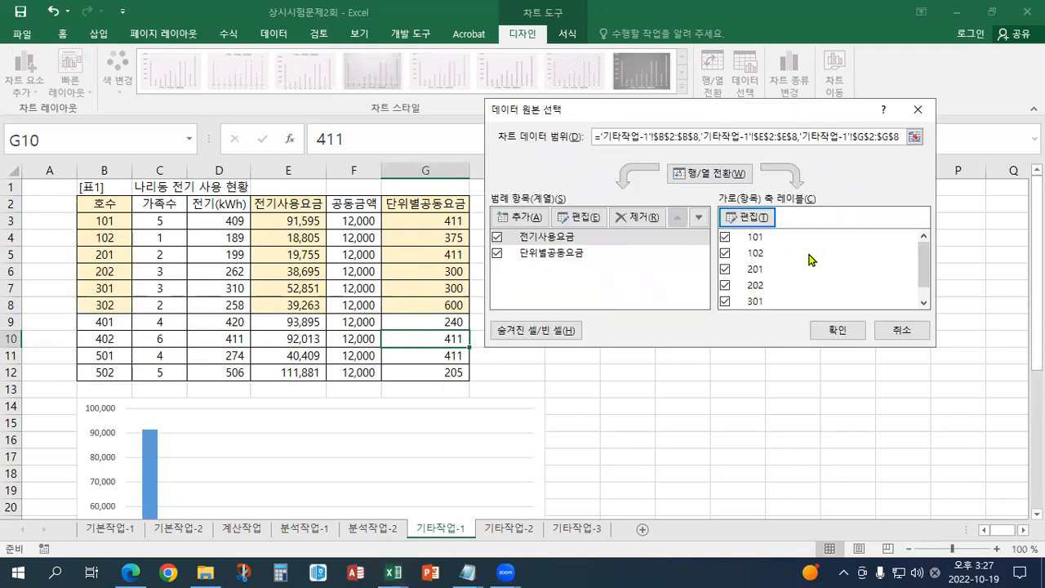
click(833, 331)
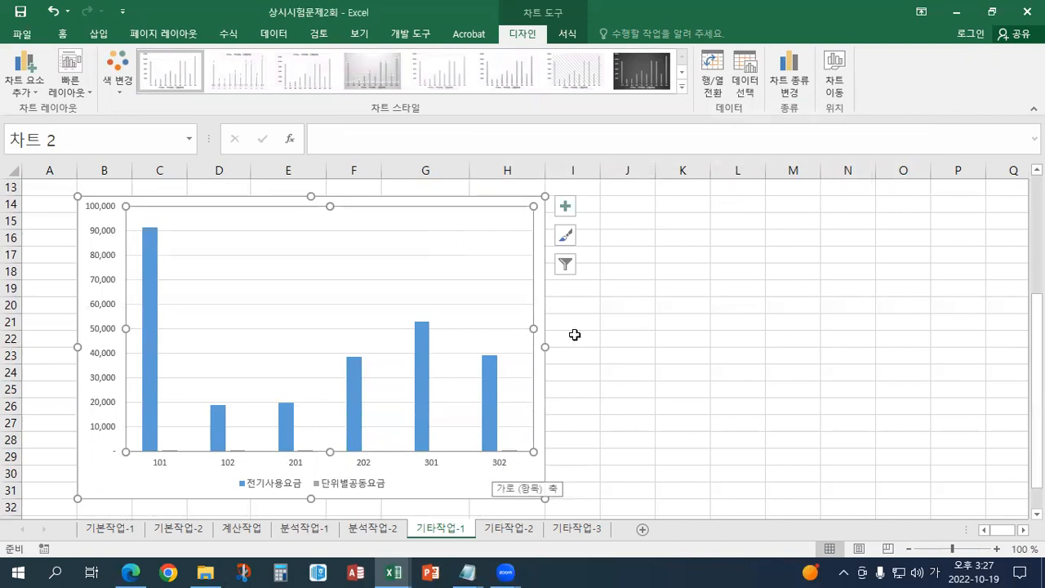
scroll(575, 332, up, 4)
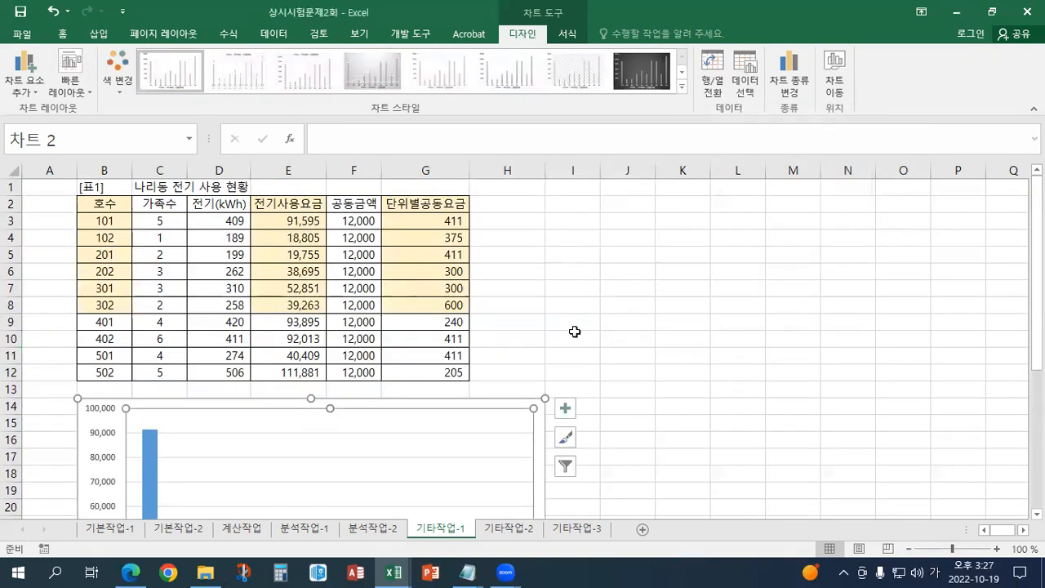
Review the chart's data range, series and axis labels in its data source settings, and check the resulting chart.
click(739, 96)
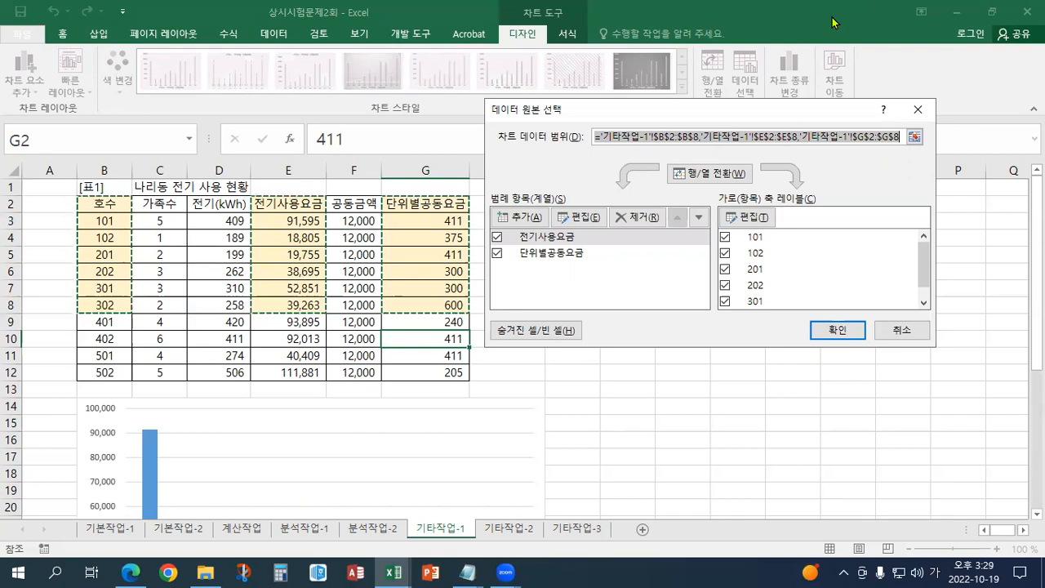
click(833, 331)
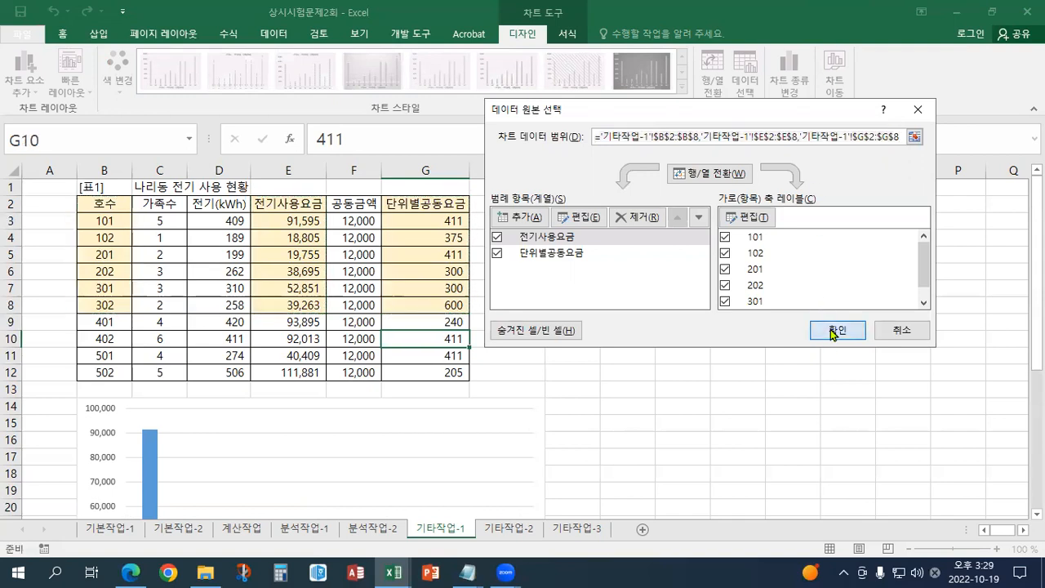
click(835, 331)
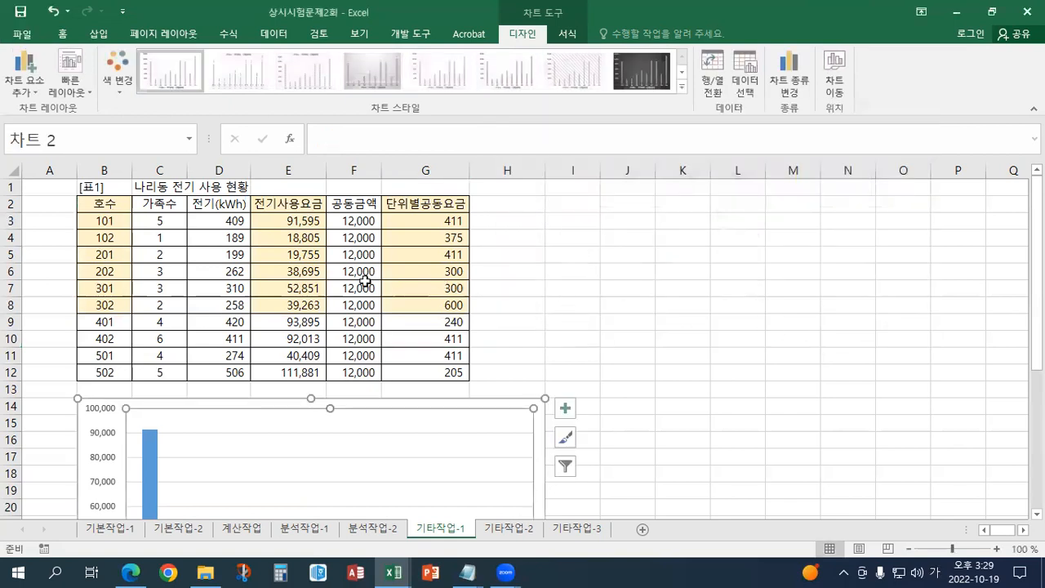
scroll(365, 281, down, 5)
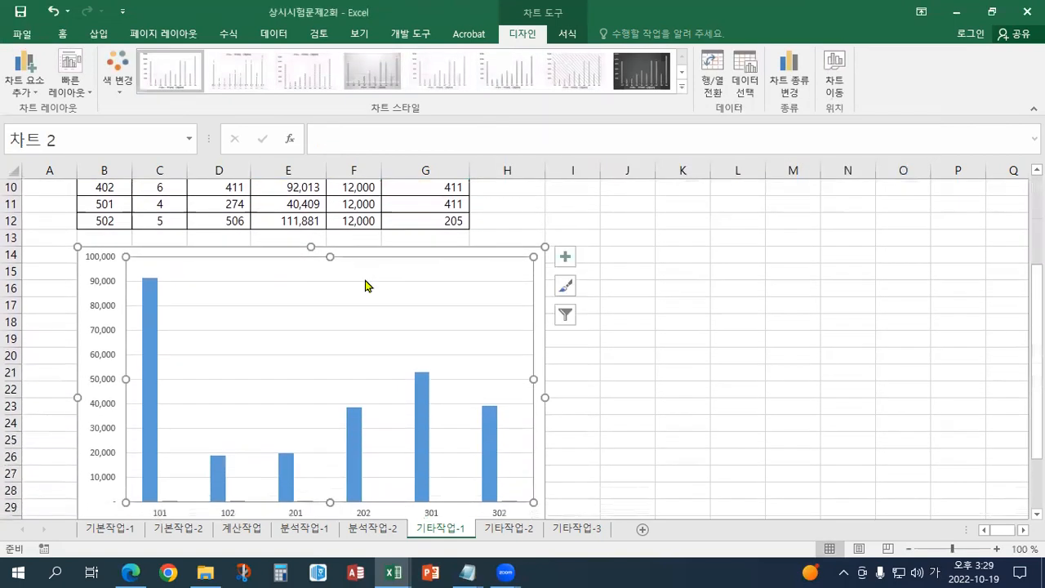
Undo the chart's latest data source changes, then restore them.
click(53, 12)
click(54, 12)
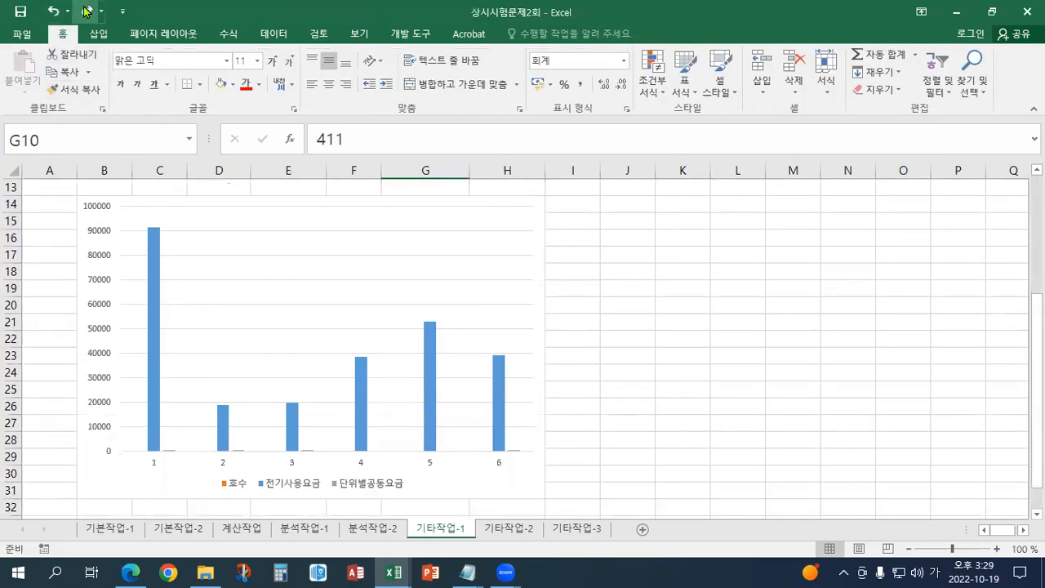
click(85, 11)
Apply the fourth quick layout, with data labels, a legend below the plot and no gridlines, to the chart on 기타작업-1.
scroll(139, 147, down, 6)
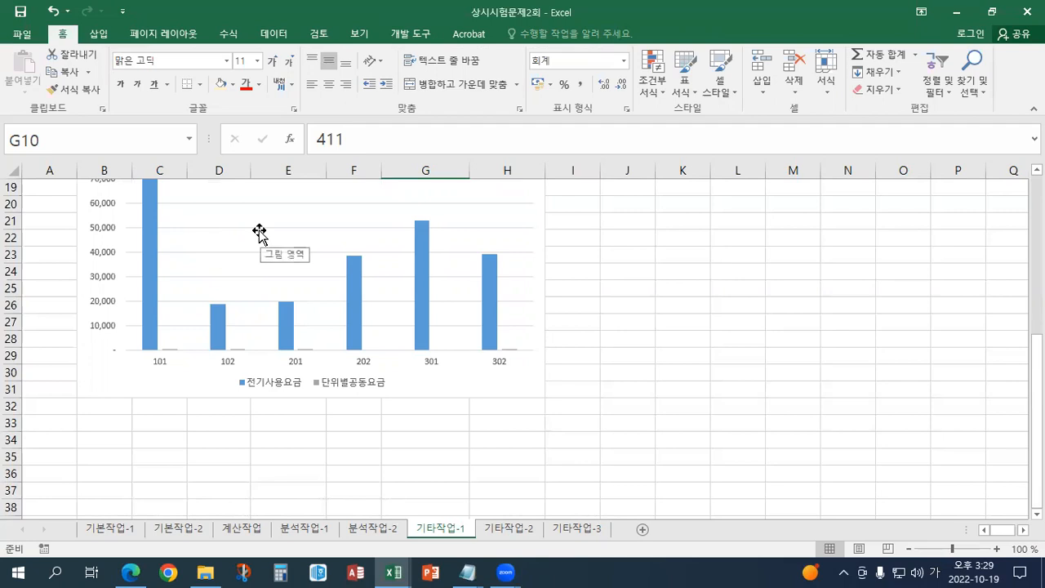
click(511, 392)
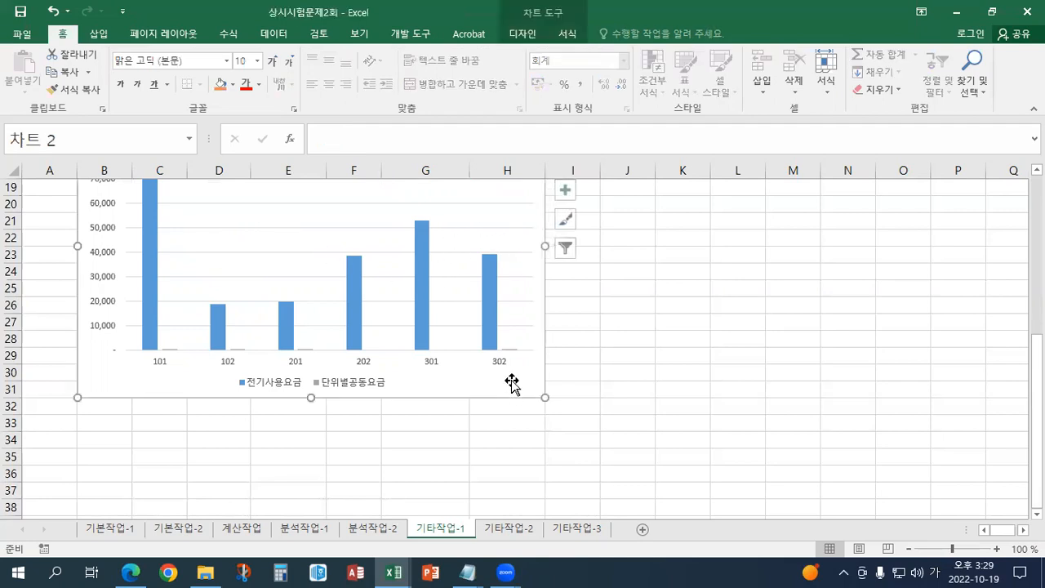
click(530, 42)
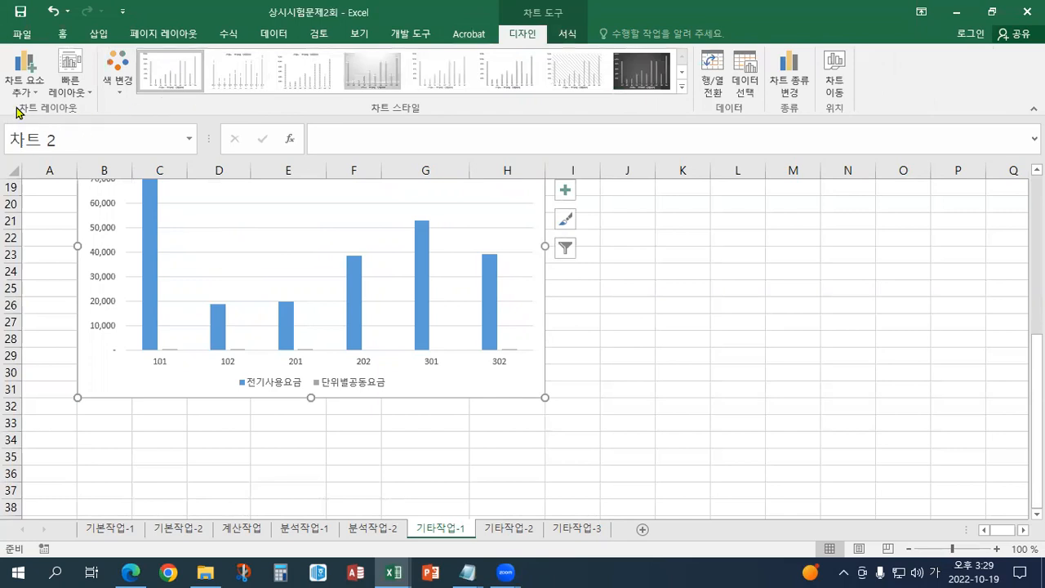
click(70, 88)
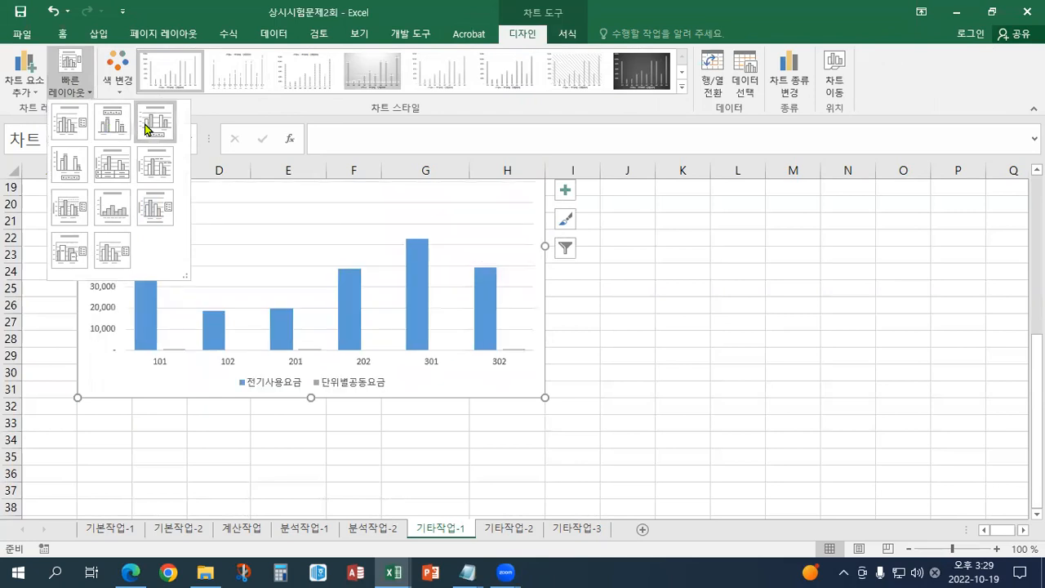
click(69, 173)
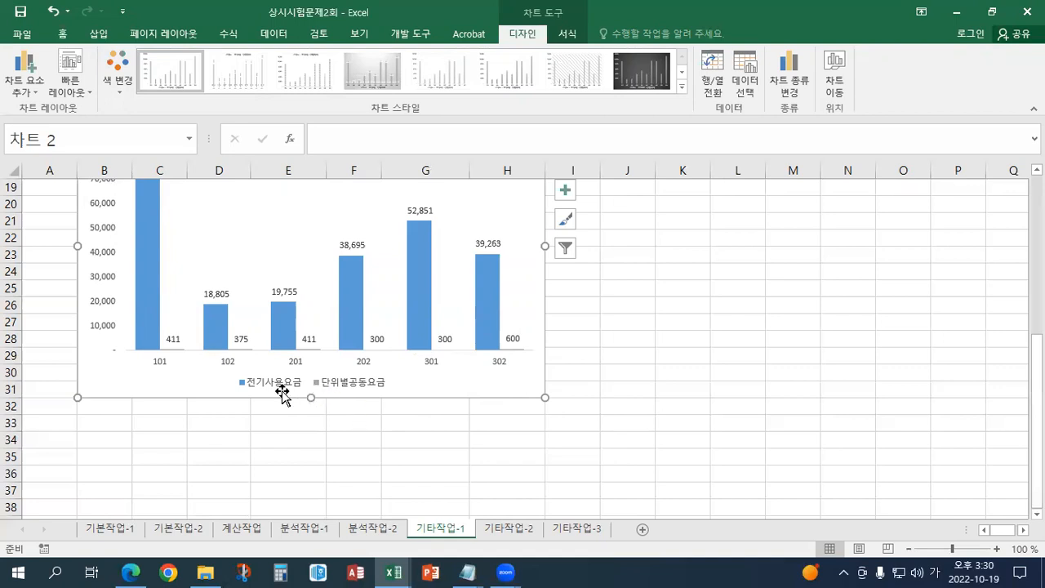
Change the chart's 단위별공동요금 series to 표식이 있는 꺾은선형 and plot it on the secondary axis.
click(174, 351)
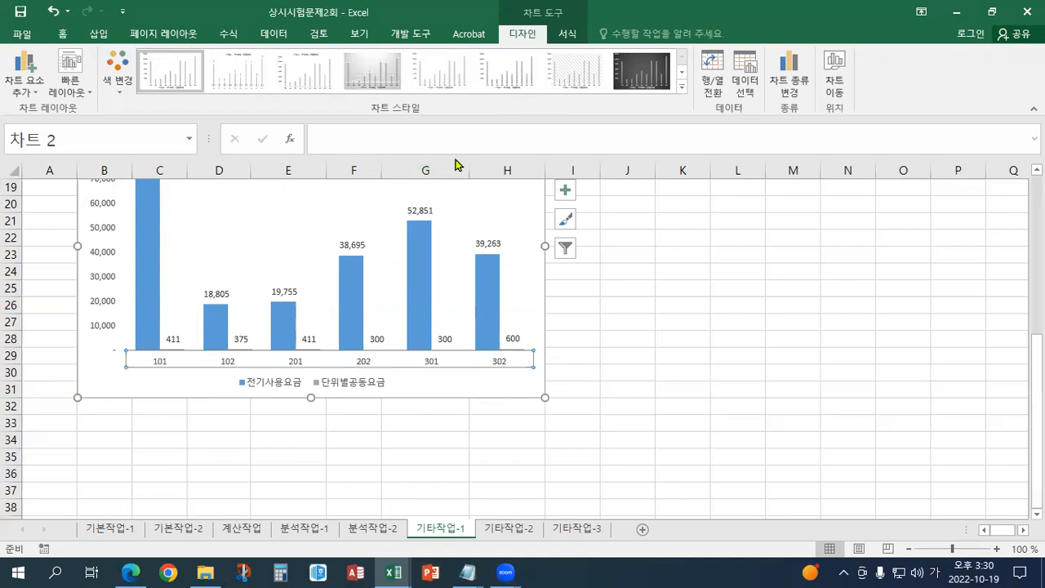
click(567, 35)
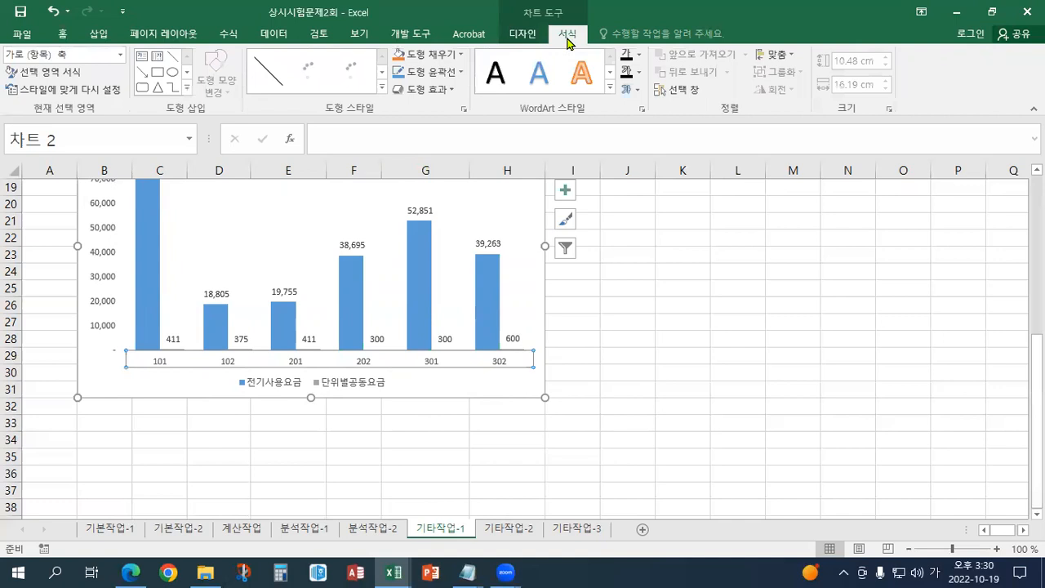
click(121, 55)
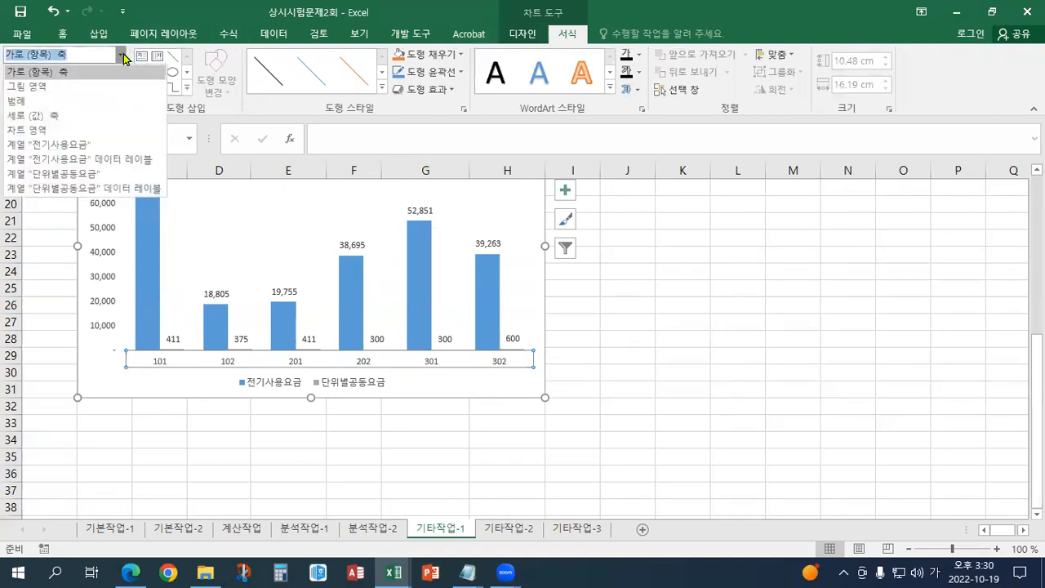
click(86, 175)
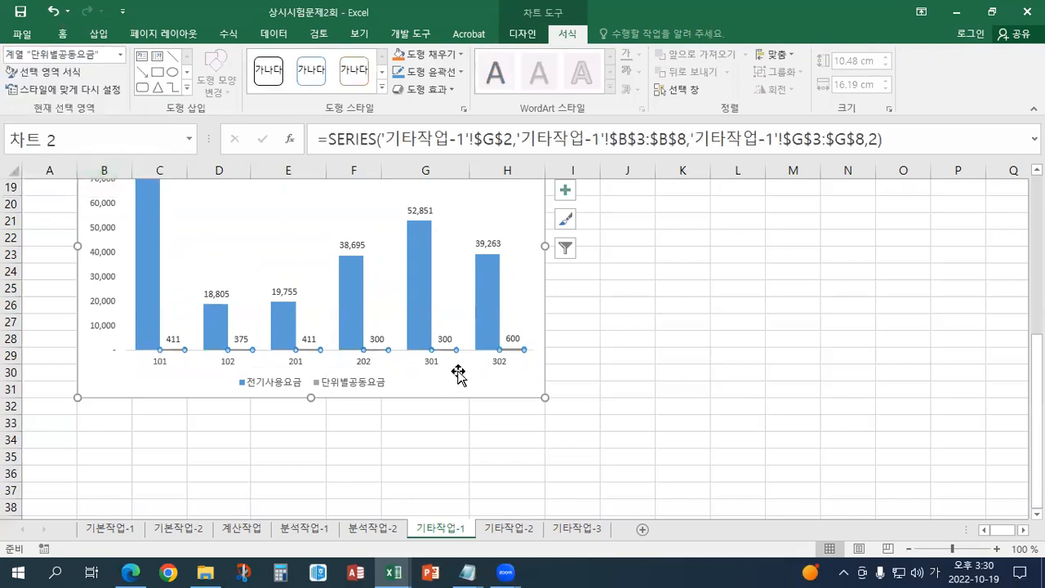
click(521, 34)
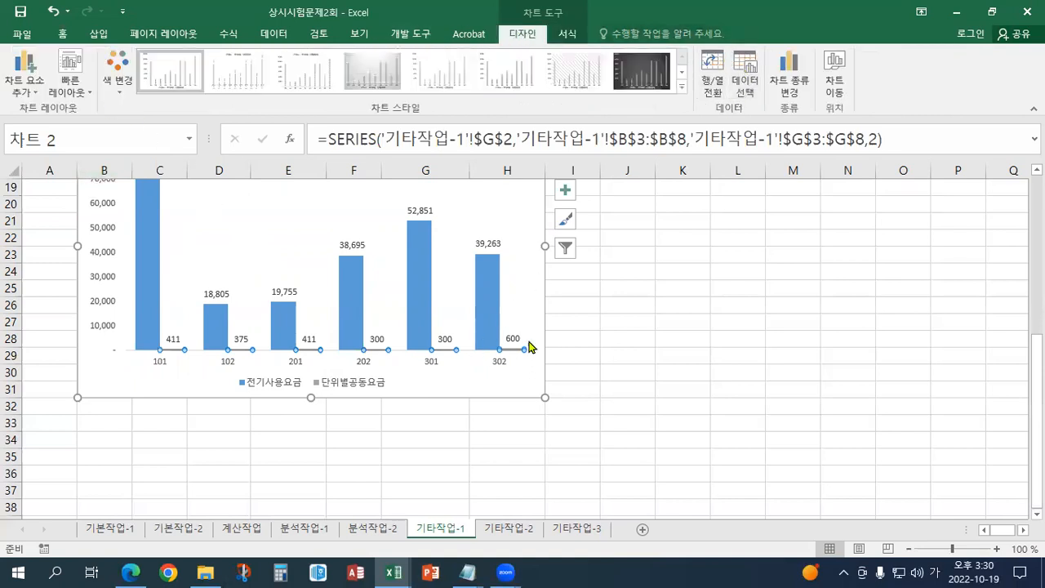
click(783, 94)
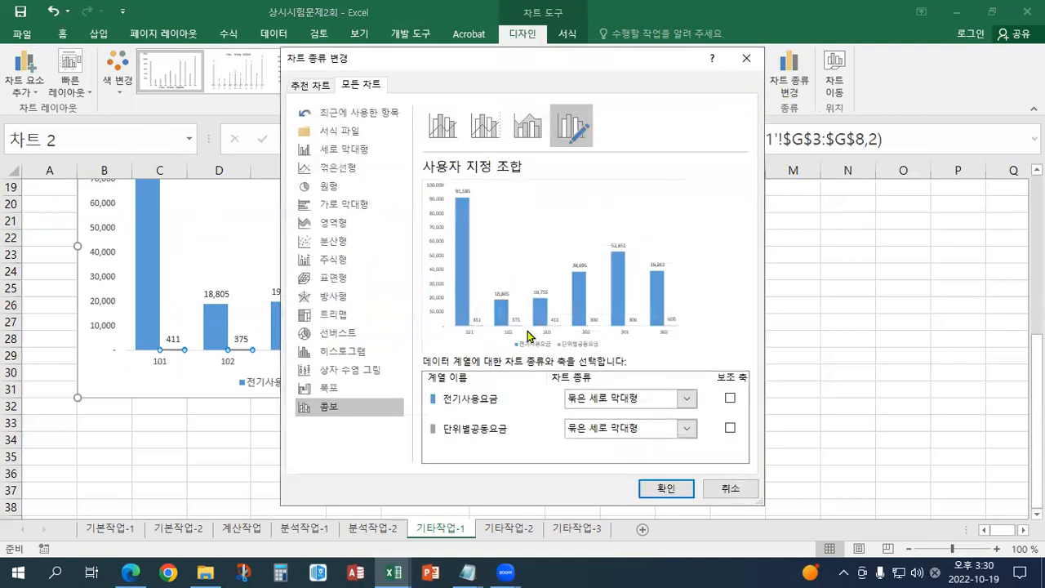
click(593, 431)
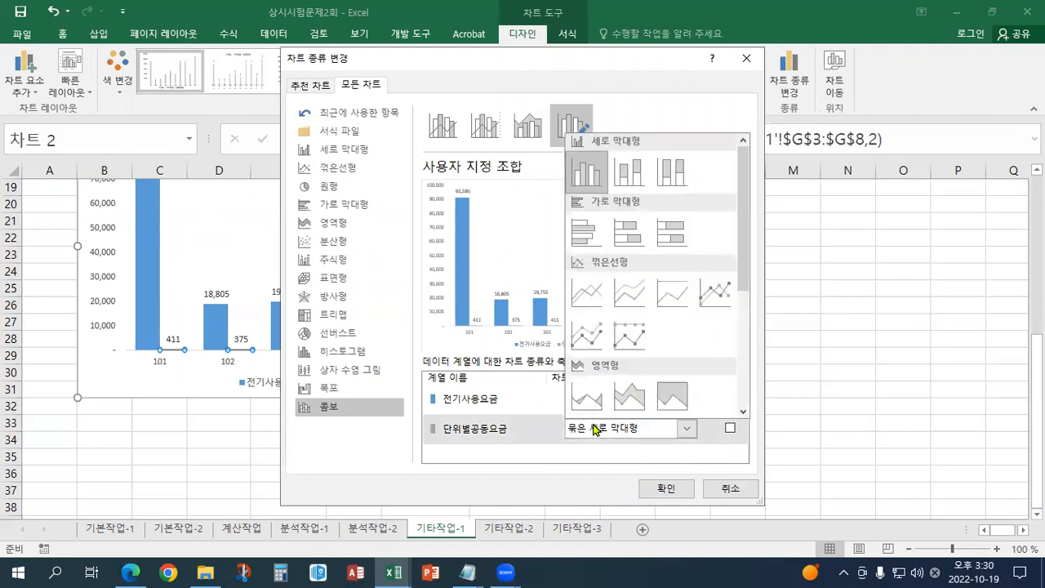
click(707, 297)
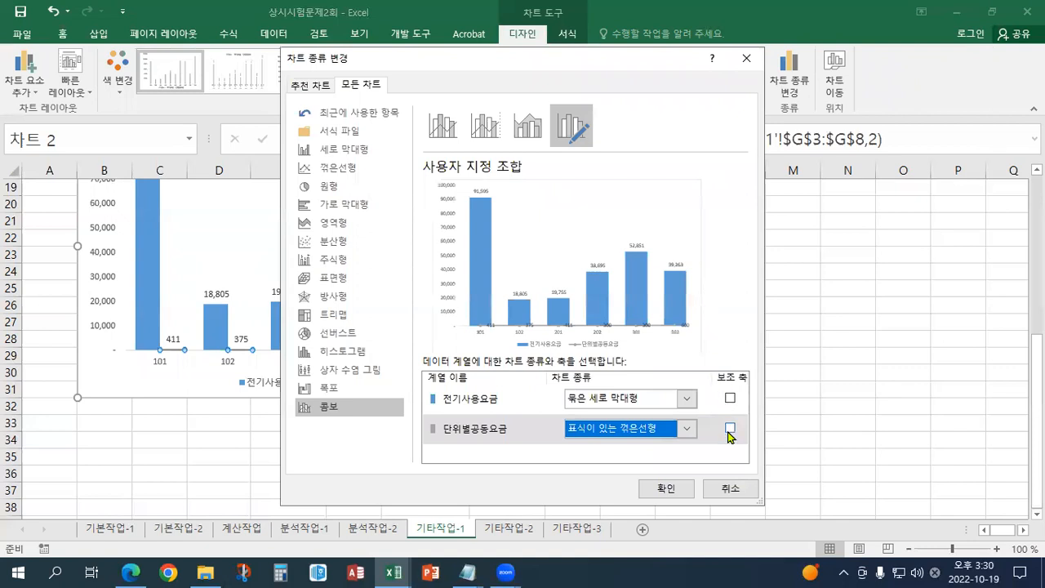
click(729, 427)
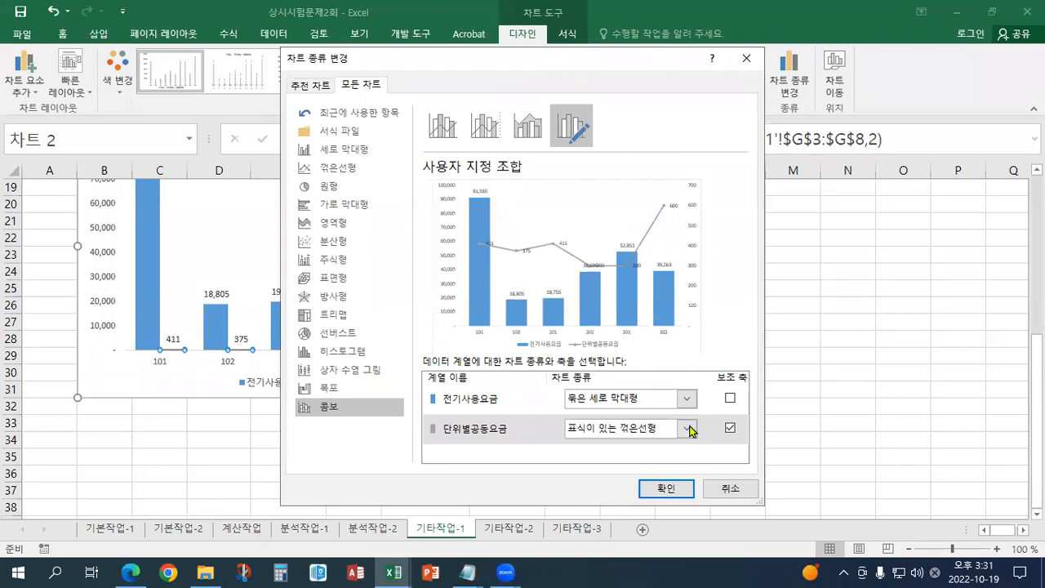
click(669, 494)
click(668, 490)
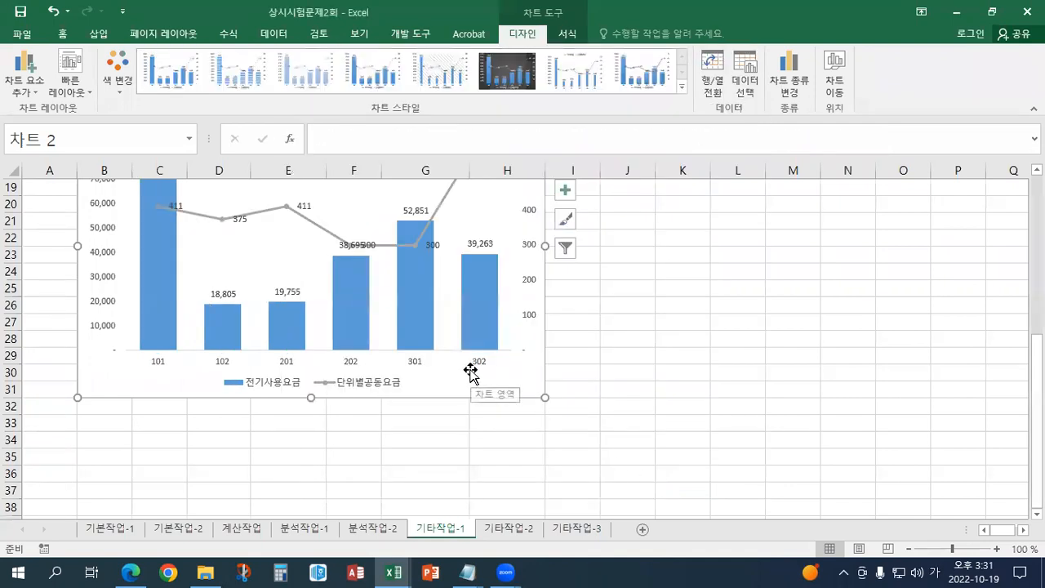
Add a chart title above the chart and link its text to cell C1 (나리동 전기 사용 현황).
scroll(470, 372, up, 3)
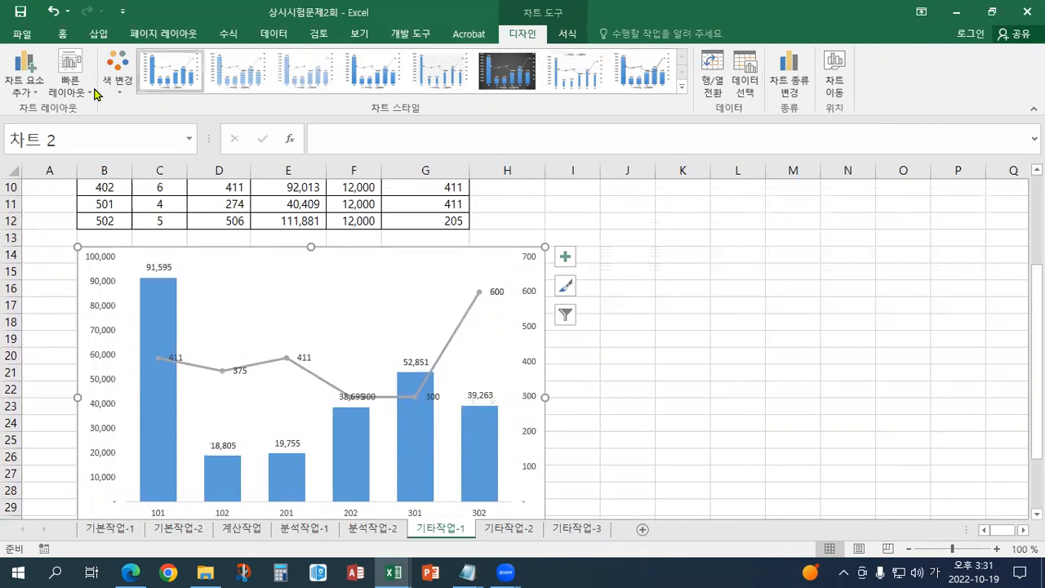
click(23, 85)
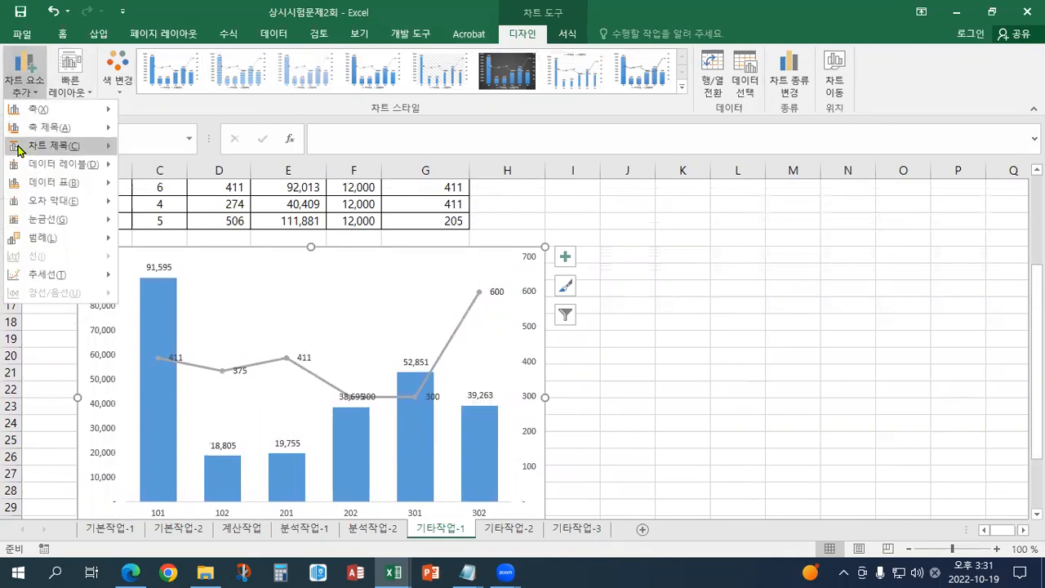
mouse_move(19, 148)
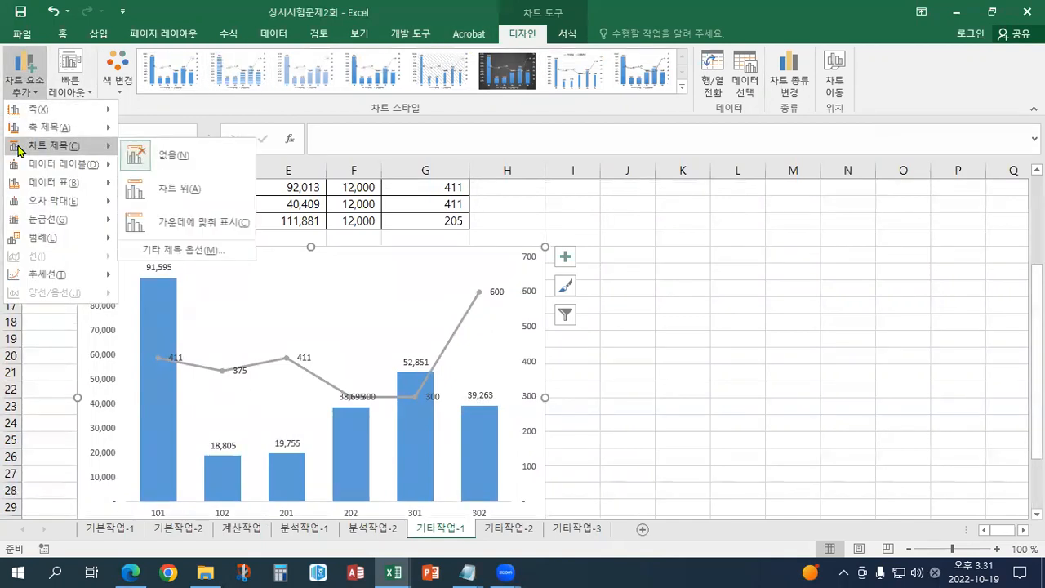
click(206, 195)
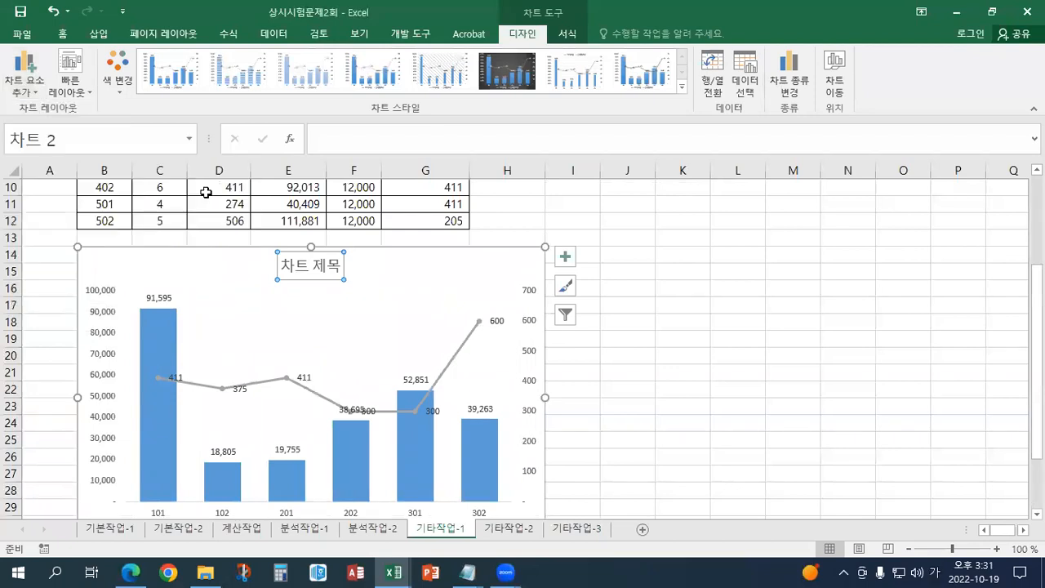
click(337, 133)
text(=)
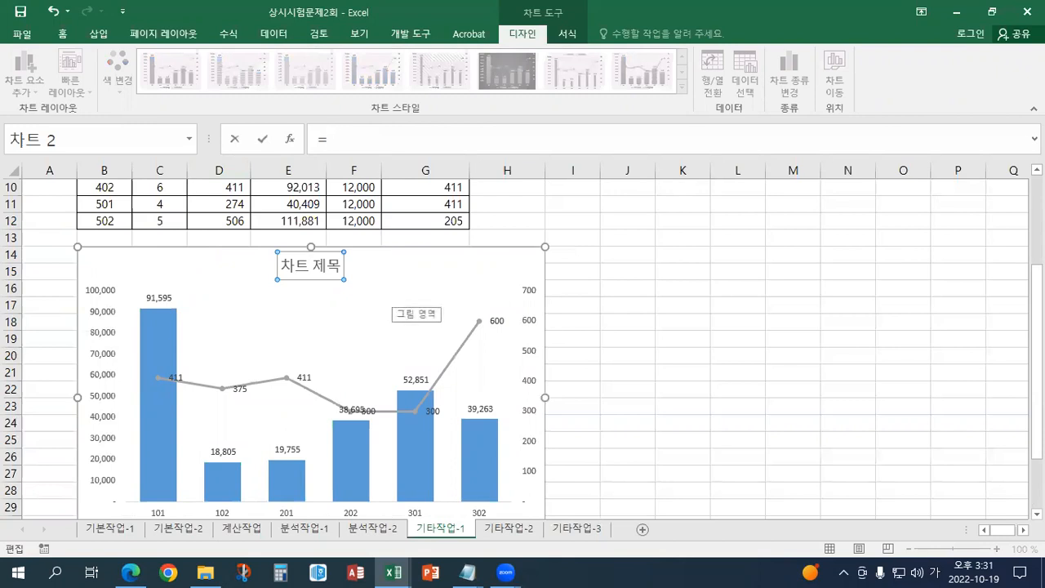
drag(1038, 369, 1037, 285)
click(151, 189)
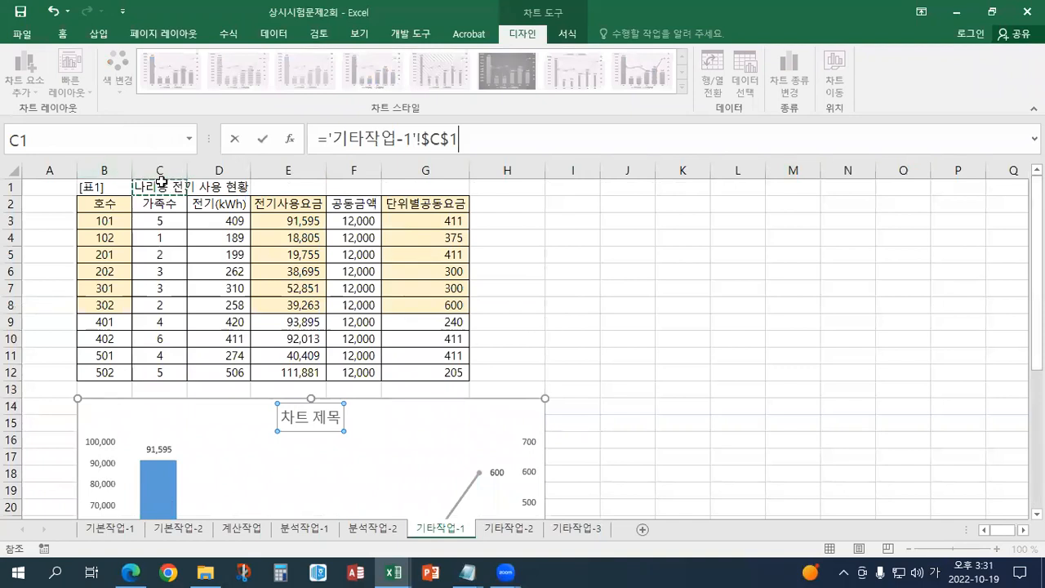
key(Return)
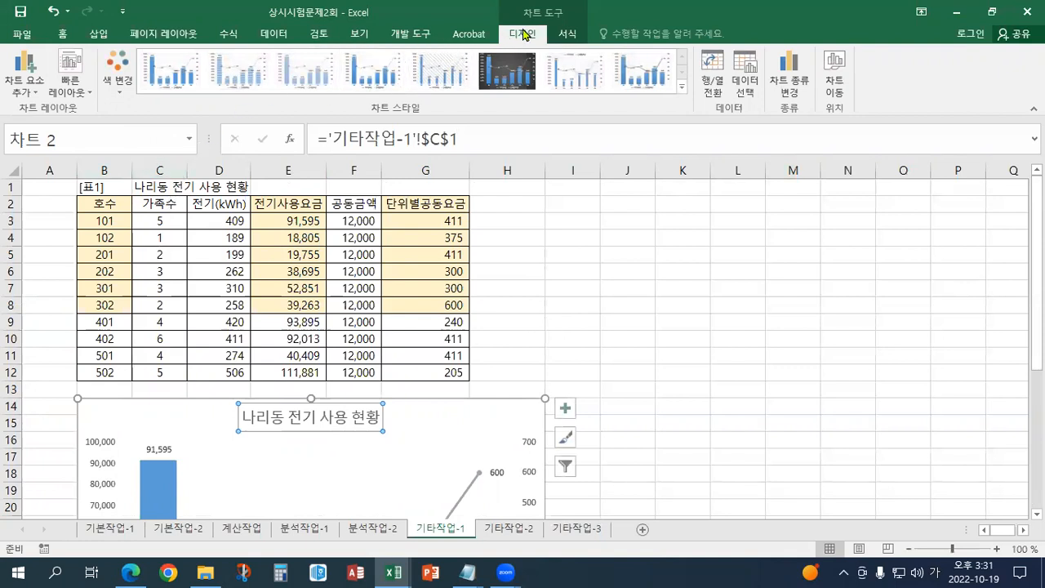
Add a primary horizontal axis title to the chart and link its text to cell B2 (호수).
click(34, 96)
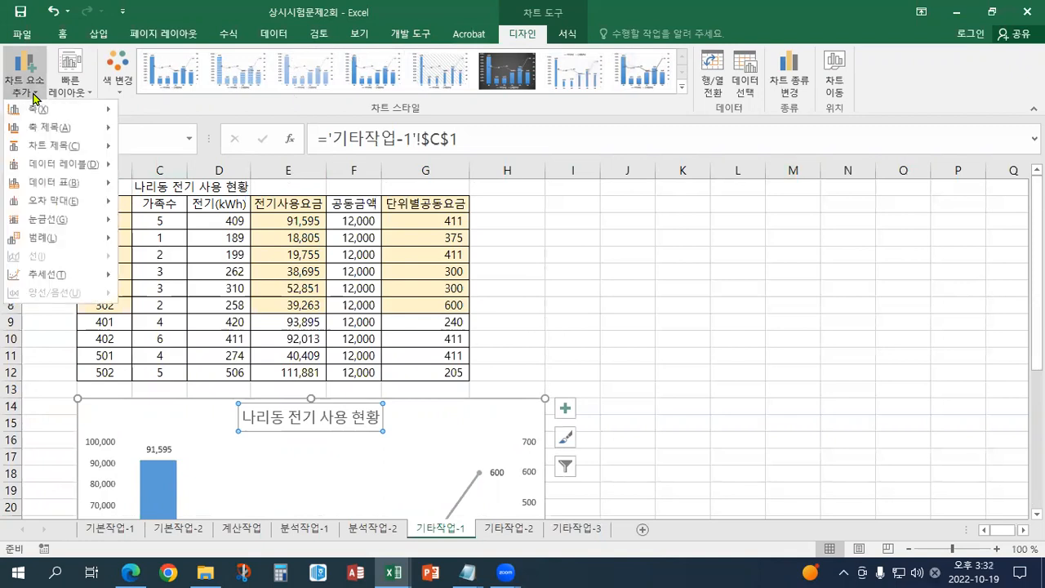
mouse_move(36, 145)
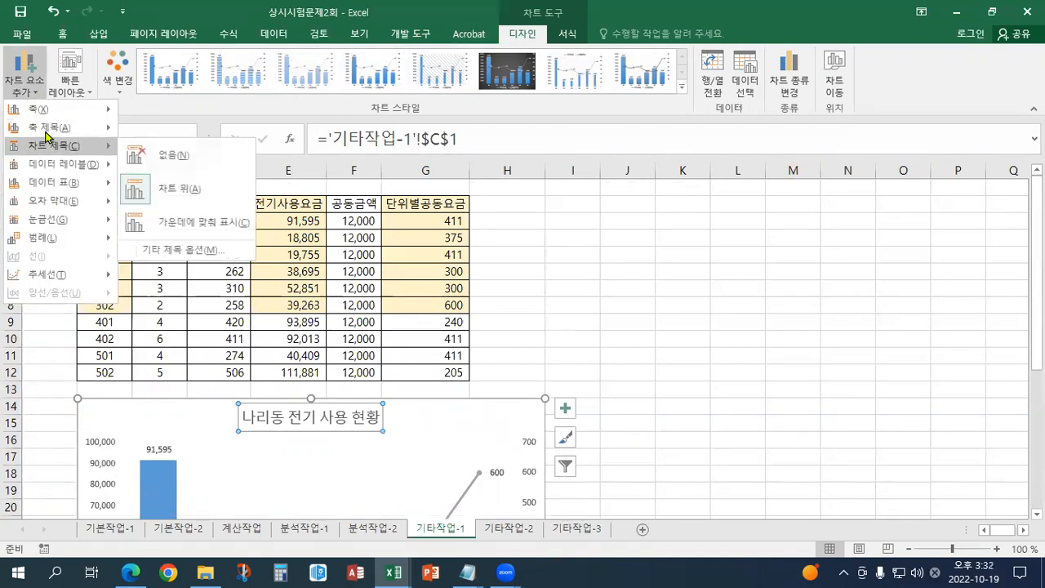
mouse_move(49, 129)
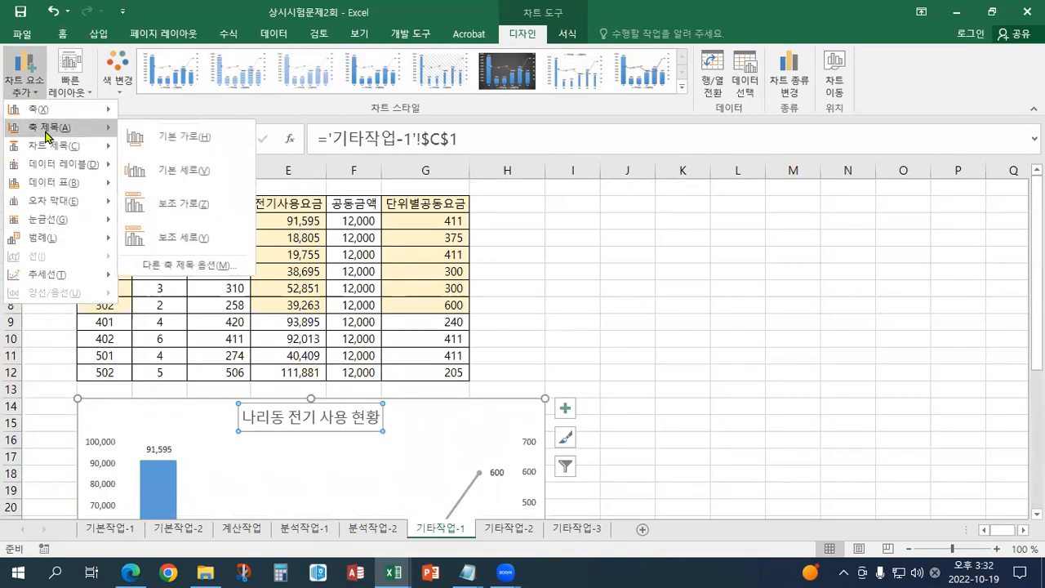
click(209, 139)
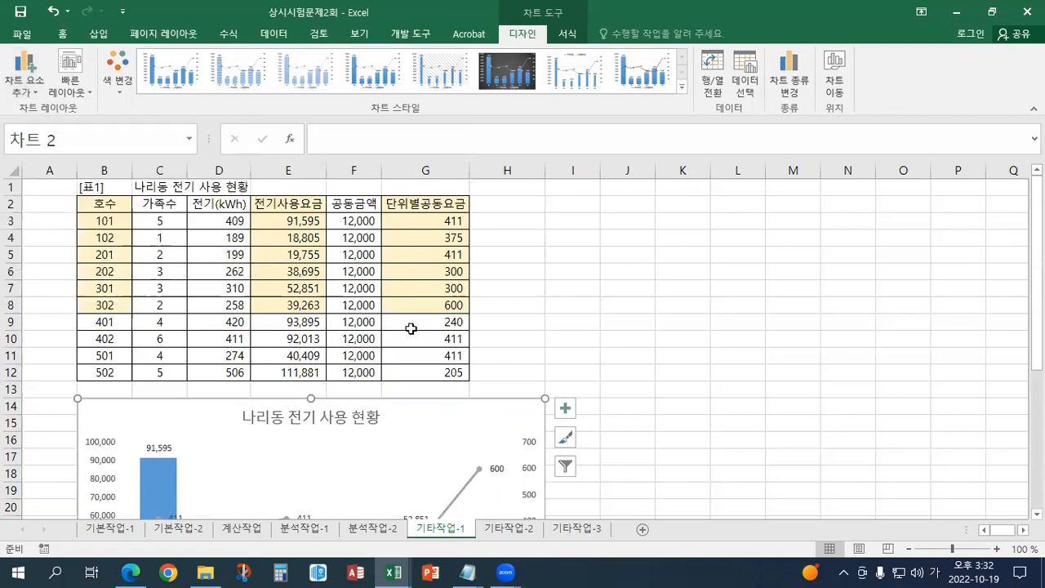
scroll(392, 417, down, 5)
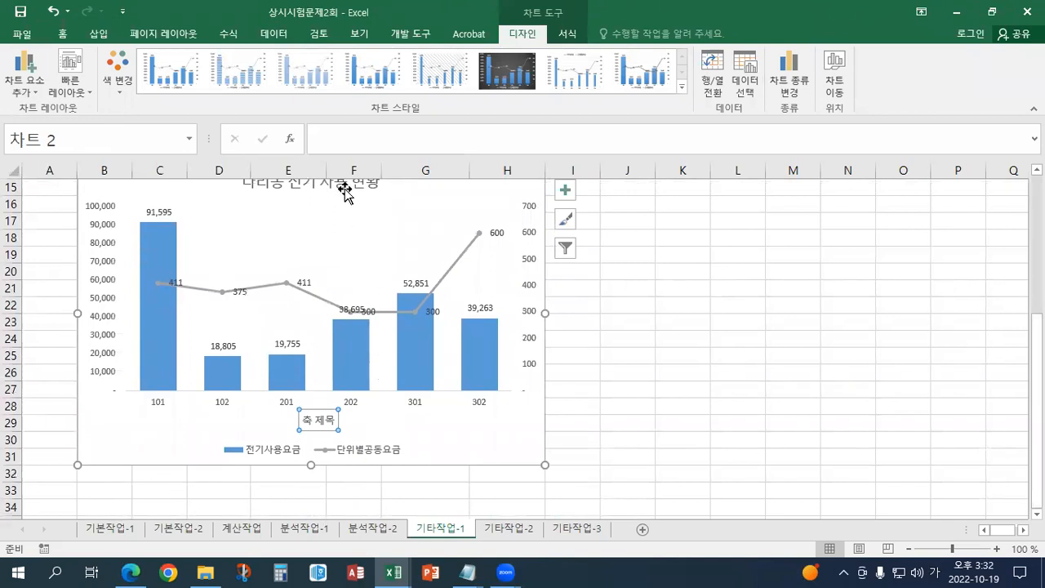
click(330, 140)
text(=)
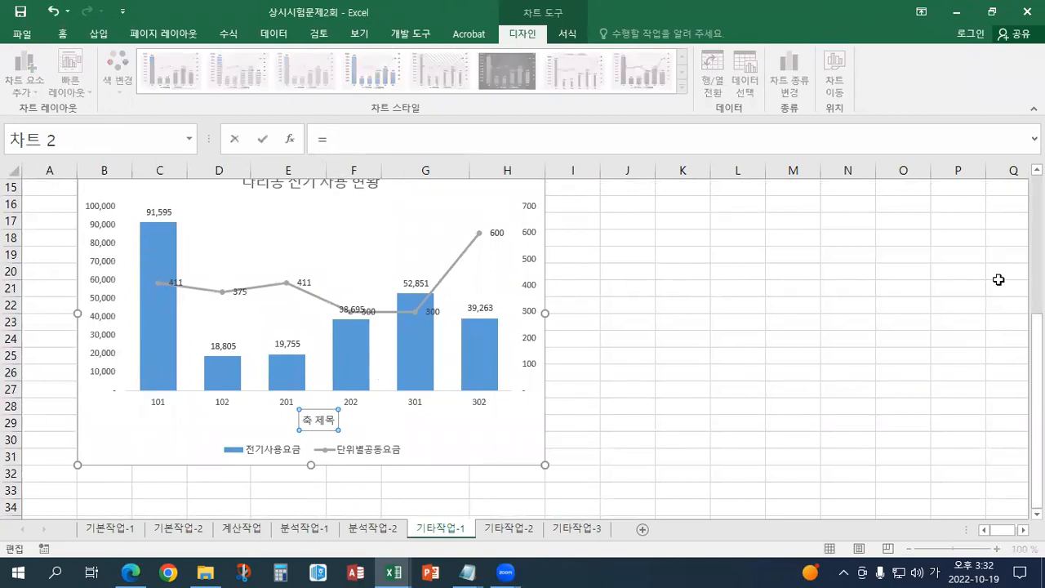
scroll(1037, 408, up, 1)
scroll(1037, 326, up, 5)
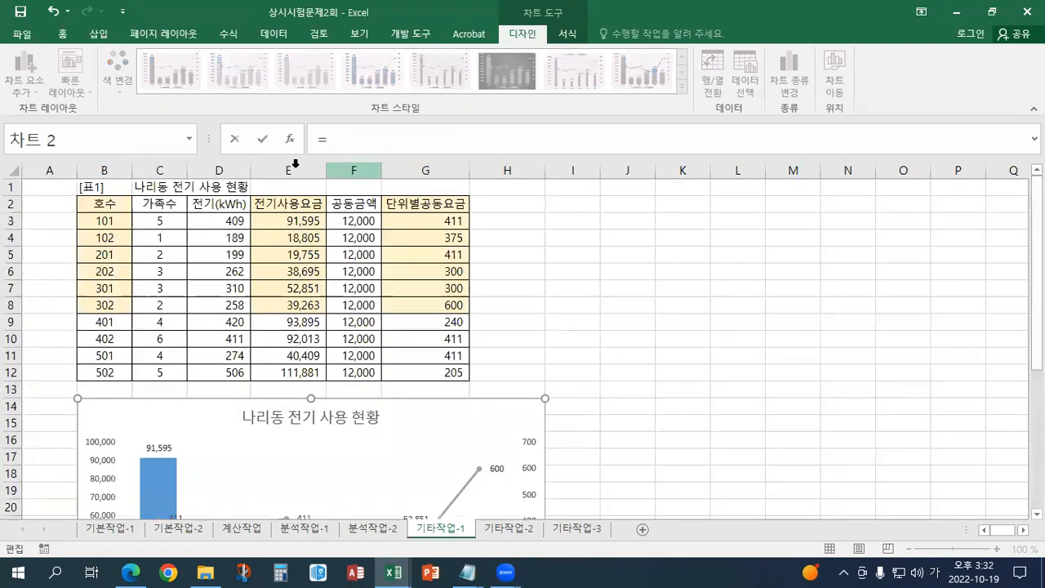
click(109, 204)
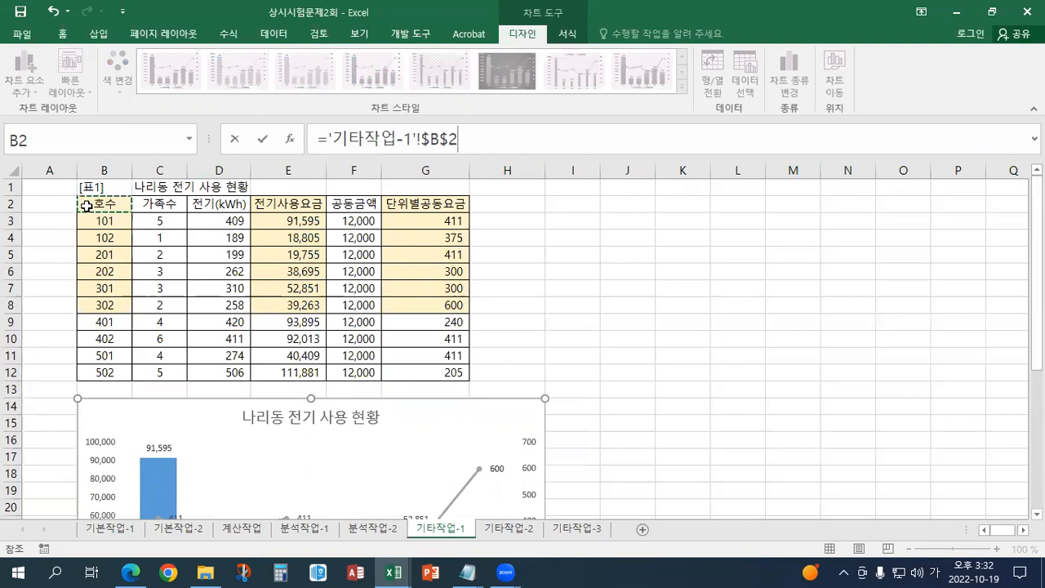
key(Return)
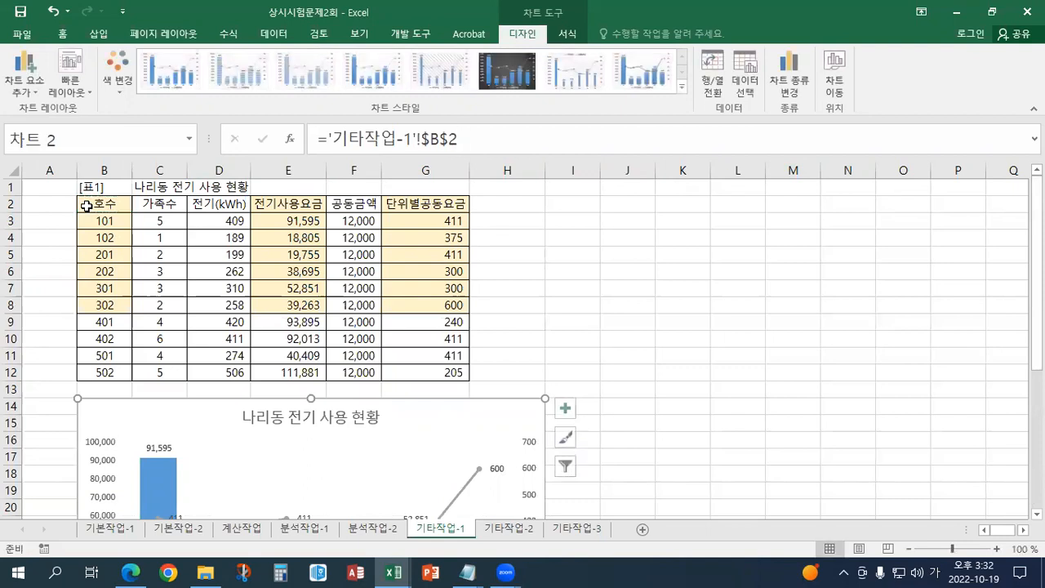
Add primary major vertical gridlines (기본 주 세로) to the chart.
scroll(137, 227, down, 4)
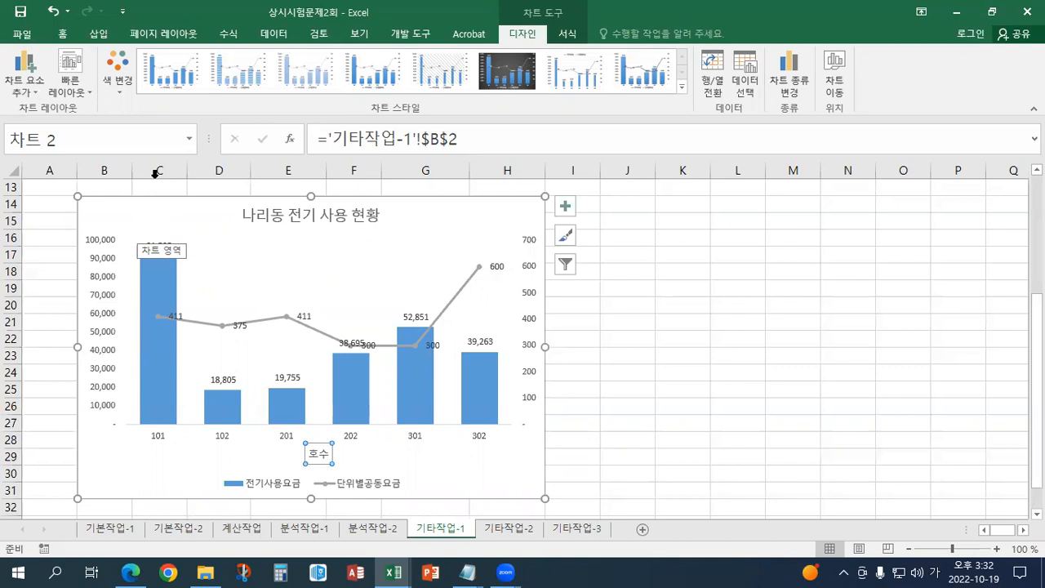
click(31, 94)
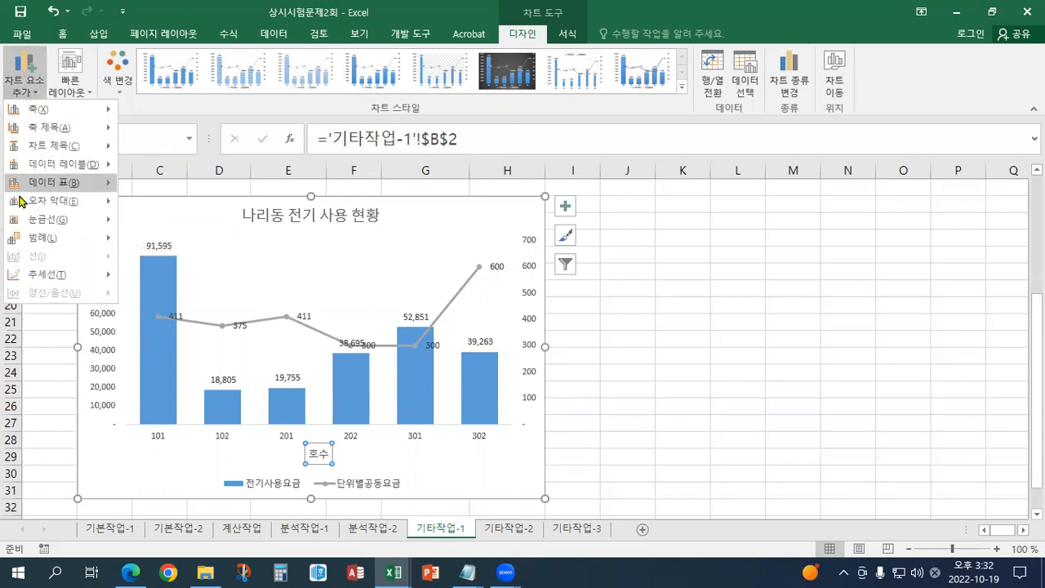
mouse_move(47, 220)
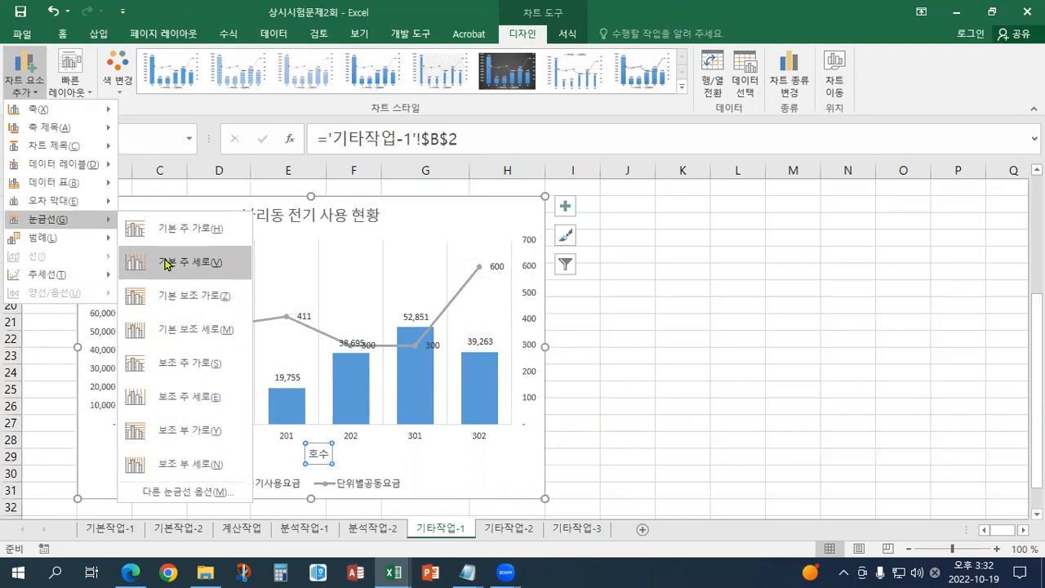
click(166, 263)
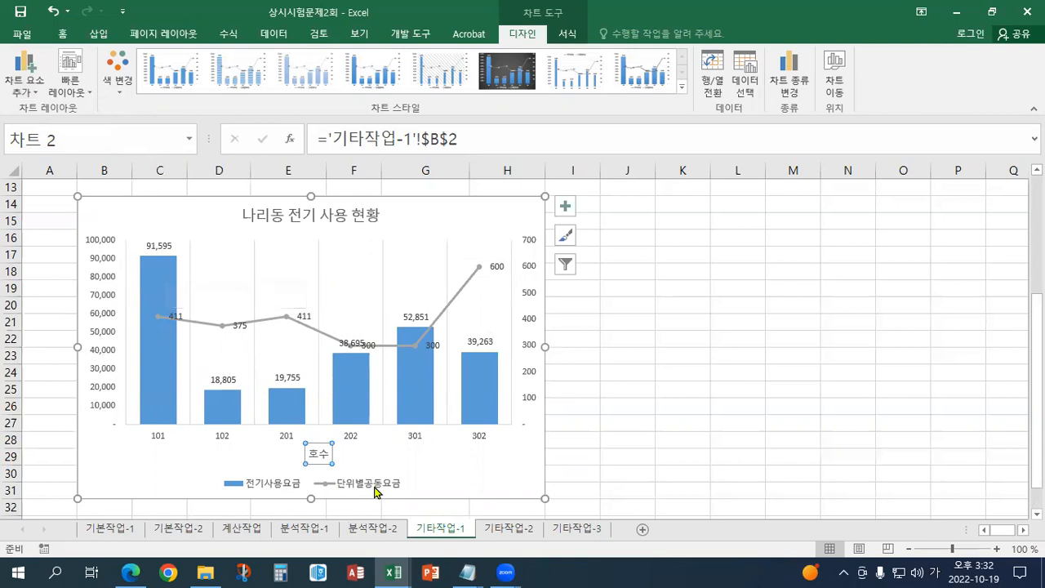
Place the chart's legend above the plot area (위쪽).
click(33, 96)
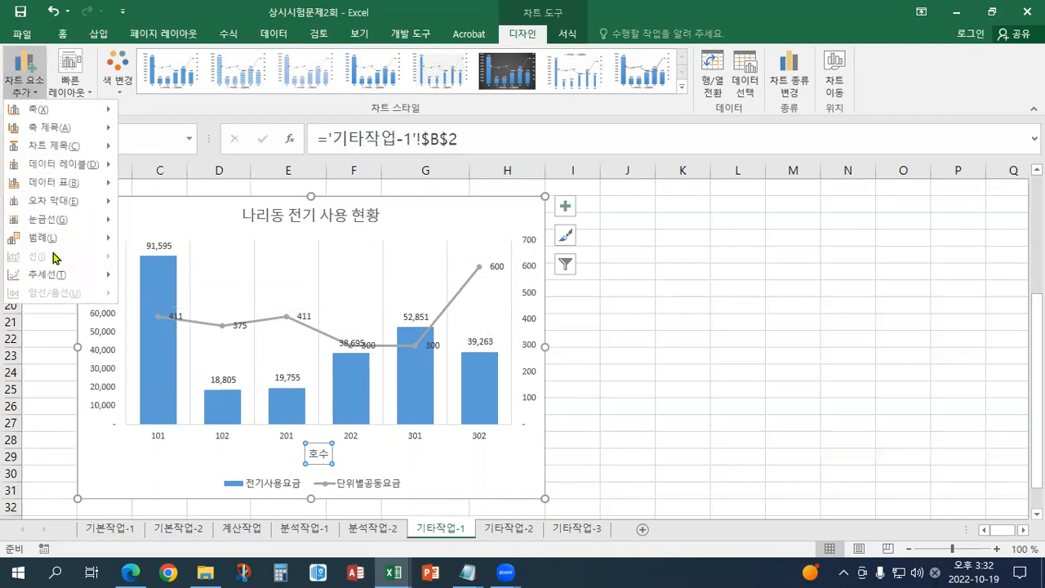
mouse_move(110, 236)
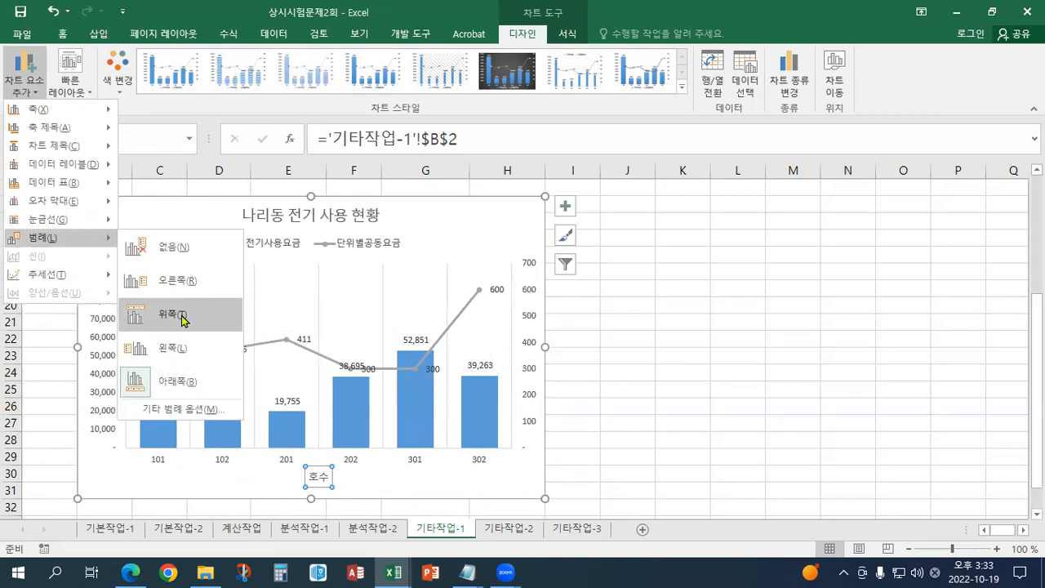
click(181, 319)
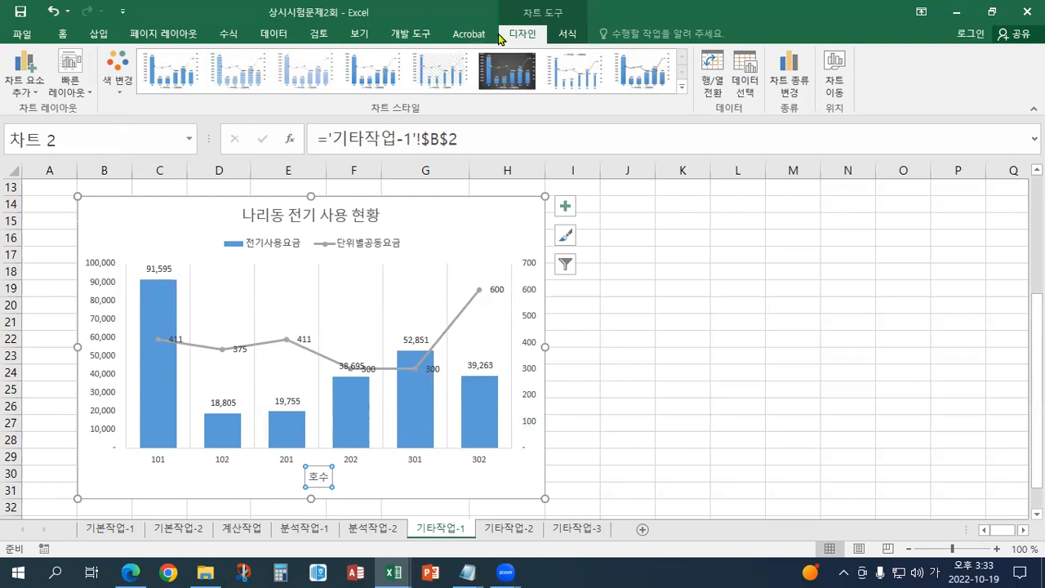
Give the chart area's border rounded corners (둥근 모서리).
click(567, 33)
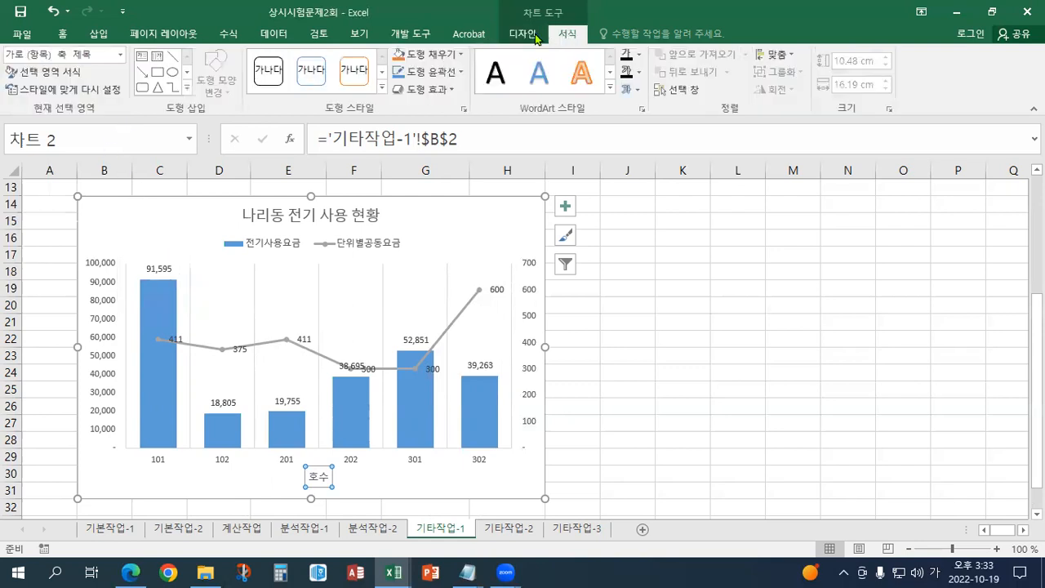
click(120, 54)
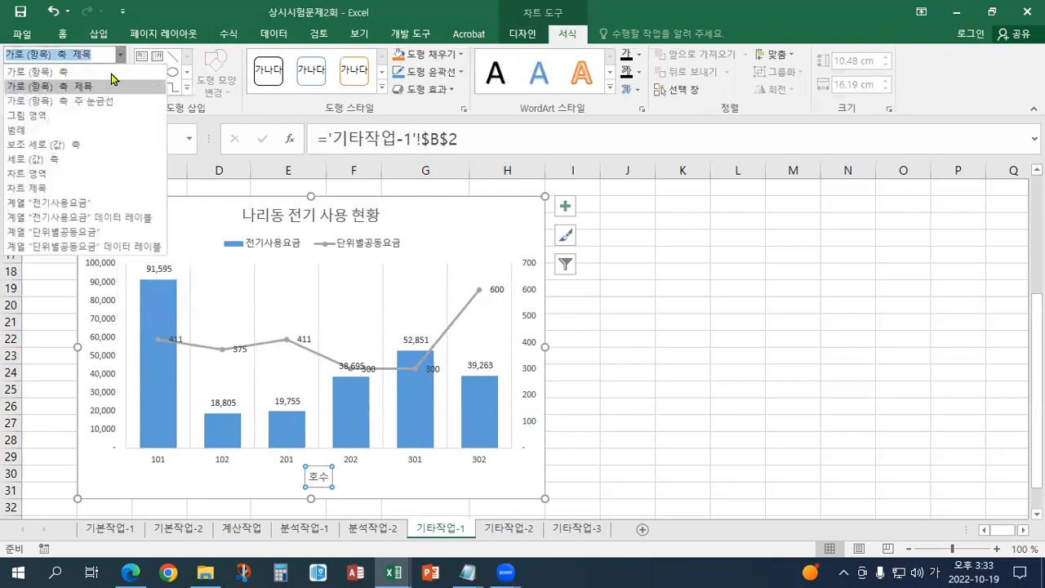
click(54, 175)
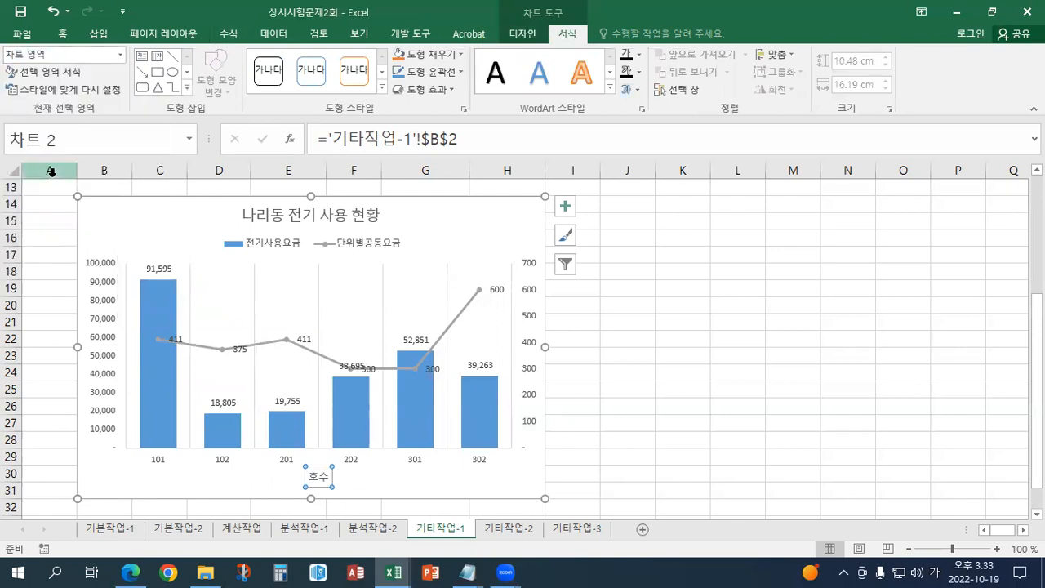
click(52, 74)
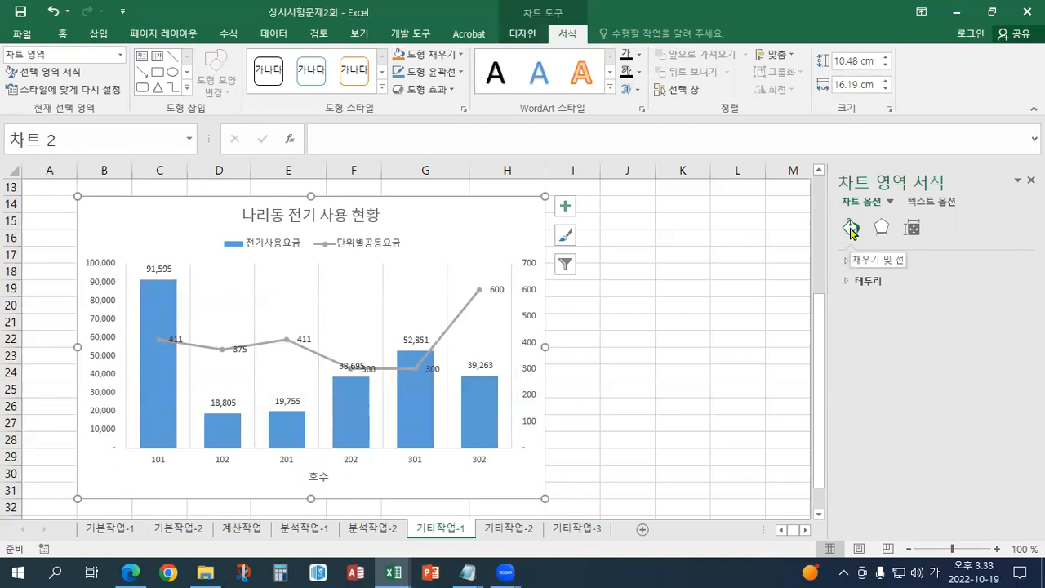
click(851, 282)
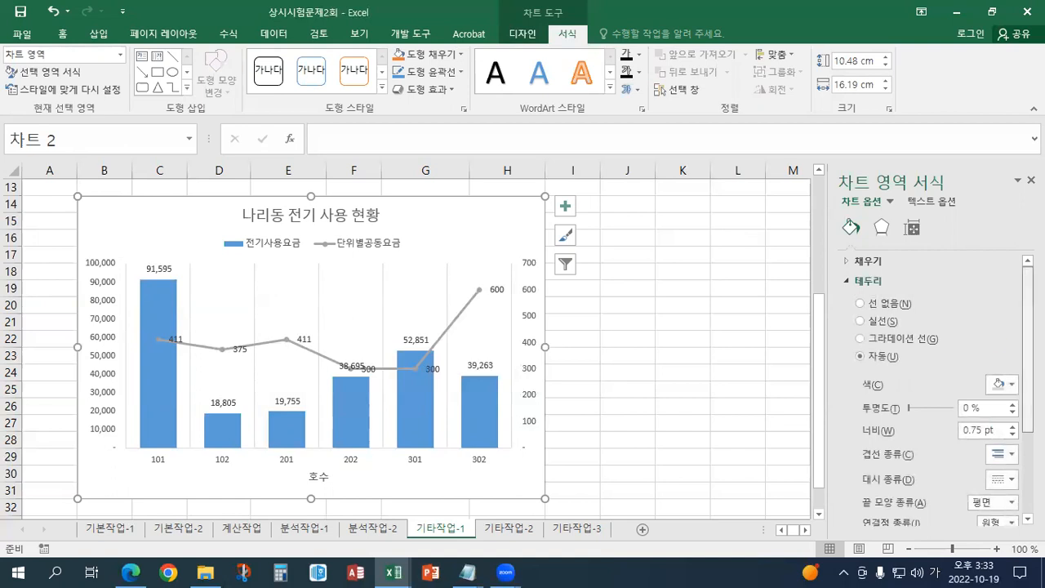
scroll(939, 384, down, 3)
click(868, 512)
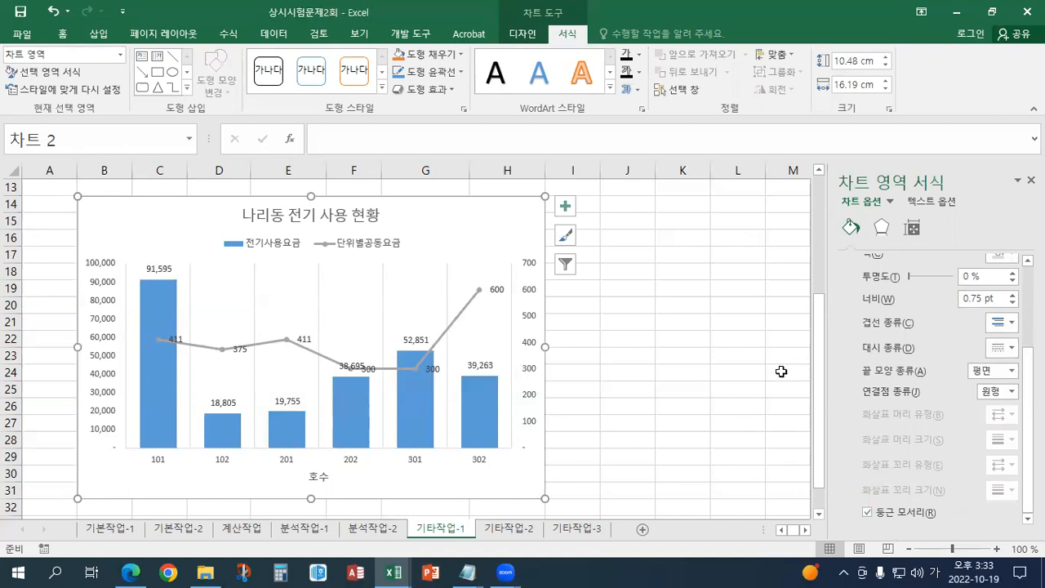
Apply the outer (바깥쪽) shadow preset offset to the right to the chart area, and save the workbook.
click(881, 229)
click(883, 263)
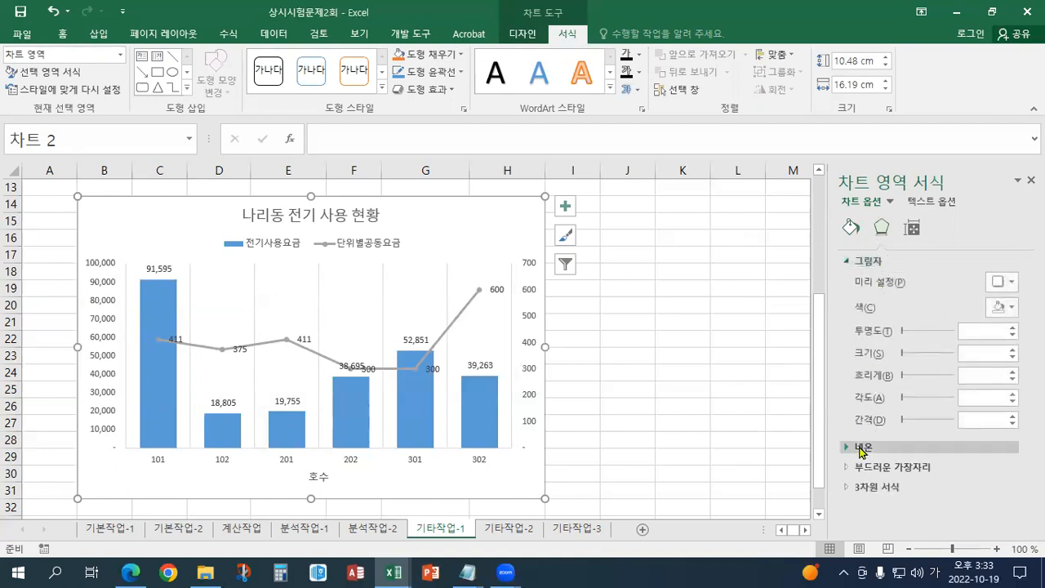
click(862, 448)
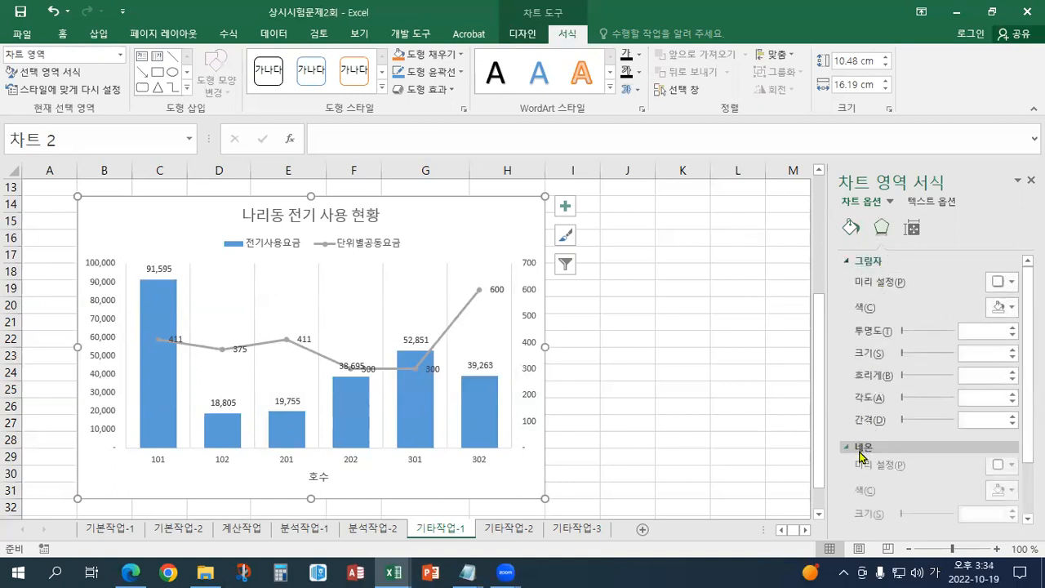
click(1004, 284)
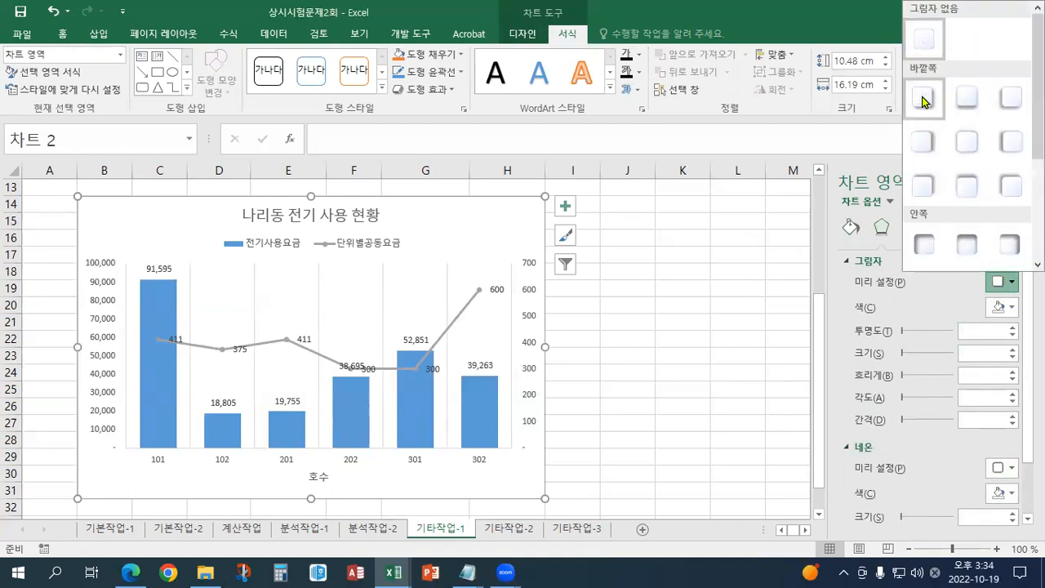
click(913, 153)
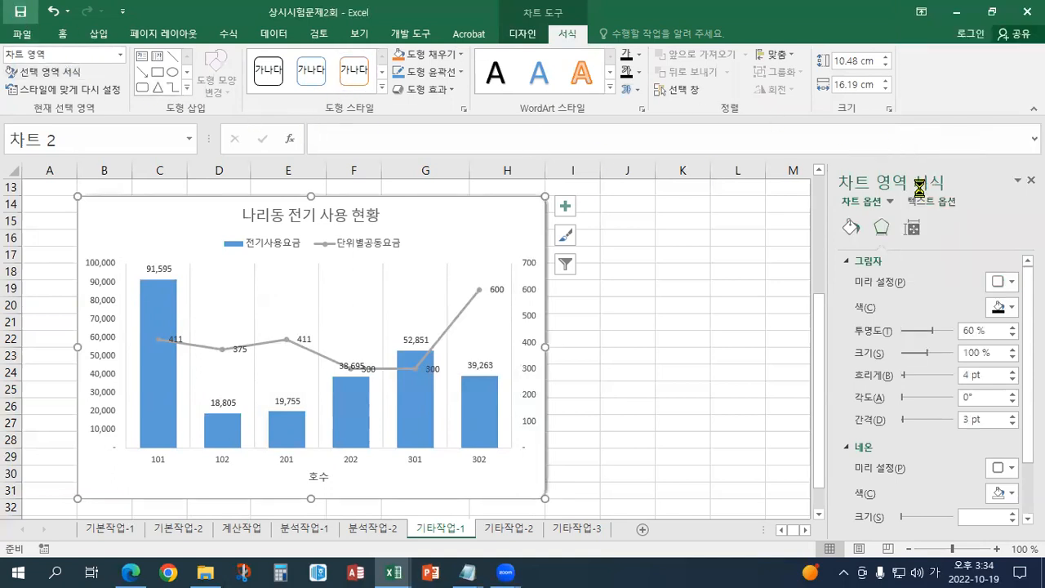
click(1030, 180)
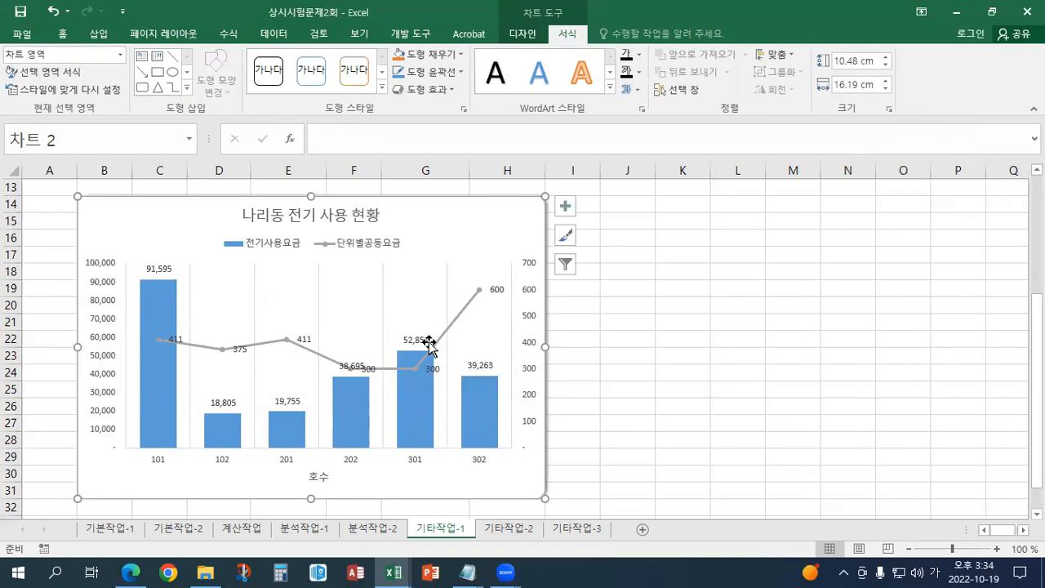
click(19, 12)
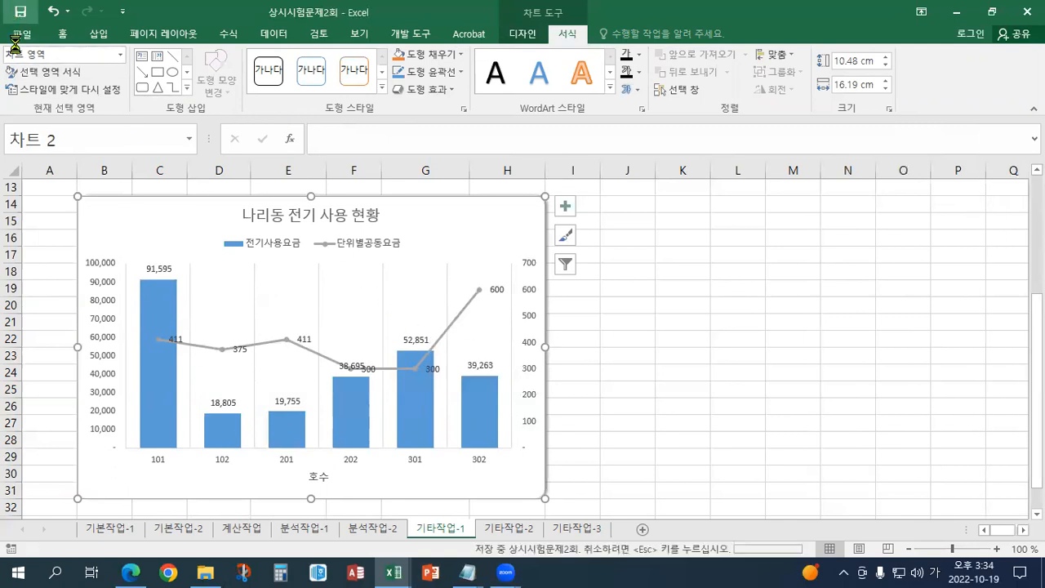